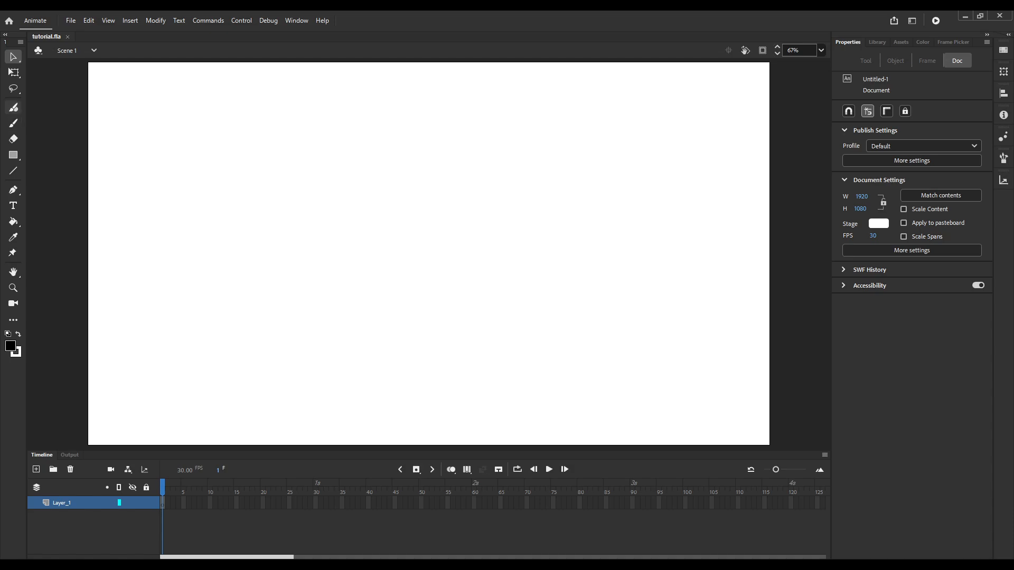
Draw a small smiley face with the Classic Brush in the upper-left area of the stage.
click(13, 123)
mouse_move(270, 185)
mouse_down()
mouse_move(225, 231)
mouse_move(297, 229)
mouse_move(276, 185)
mouse_move(245, 216)
mouse_move(279, 219)
mouse_up()
mouse_move(236, 222)
mouse_down()
mouse_move(248, 232)
mouse_move(287, 226)
mouse_up()
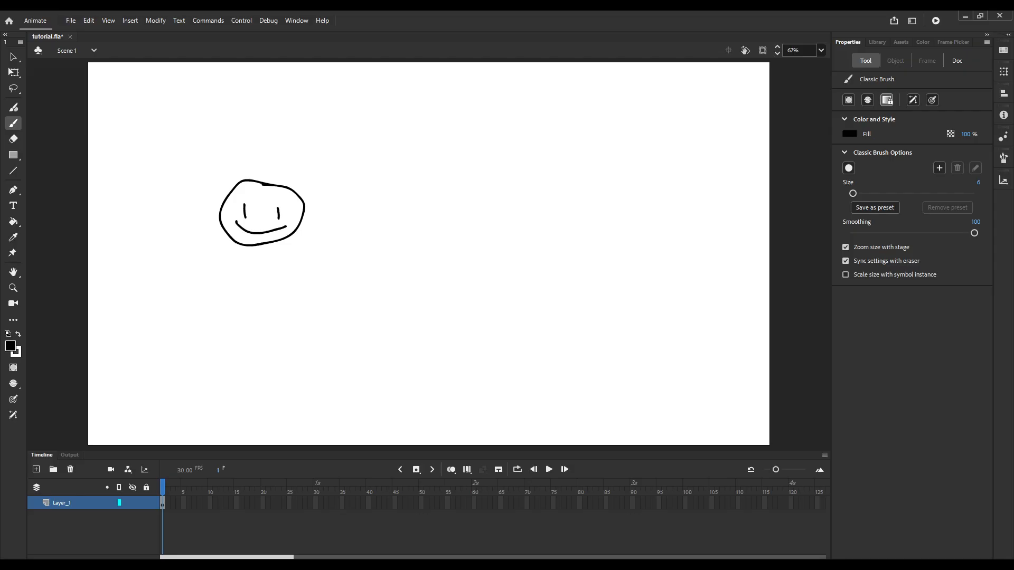
Insert a keyframe at frame 10 and move the face toward the middle of the stage, slightly lower.
click(209, 503)
key(F6)
click(13, 72)
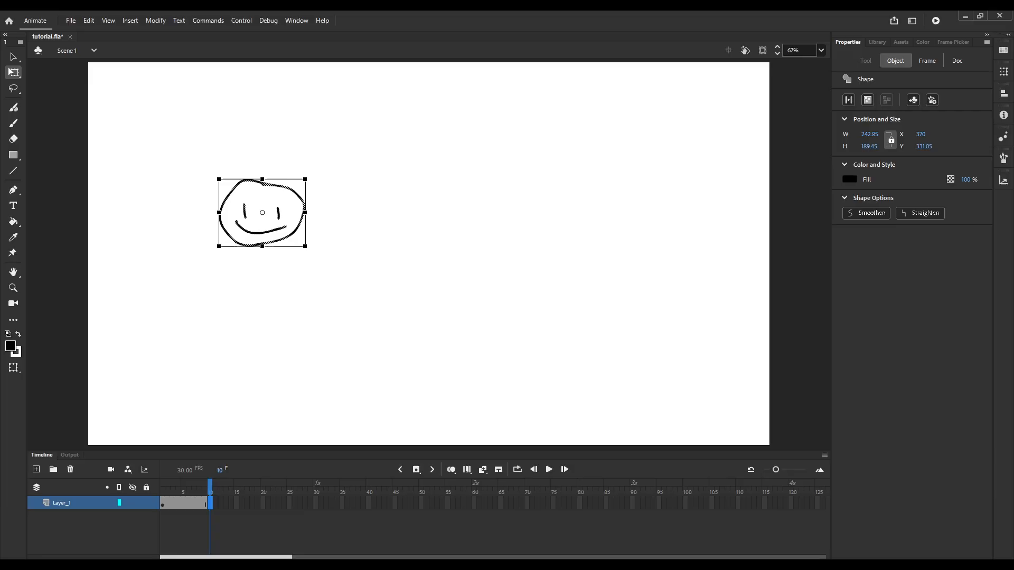
drag(263, 222, 435, 250)
Create a shape tween between the keyframes at frames 1 and 10 and preview the face's motion.
click(184, 503)
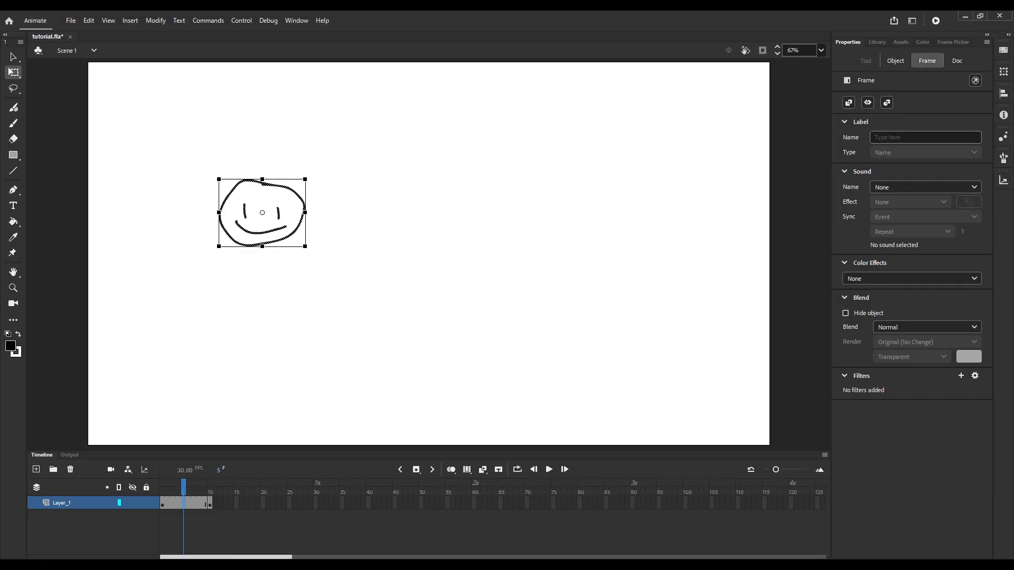
click(887, 102)
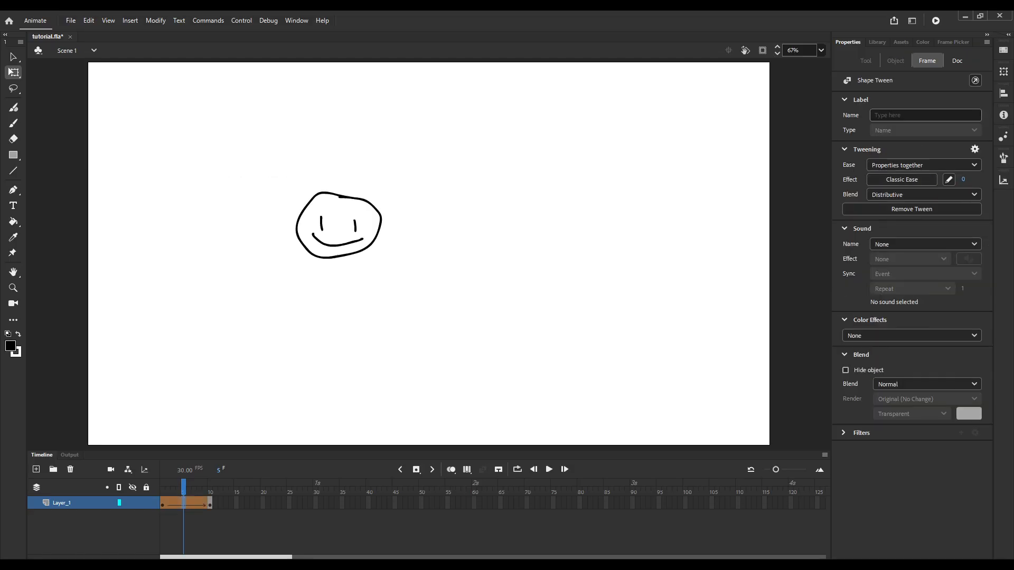
mouse_move(183, 487)
mouse_down()
mouse_move(162, 486)
mouse_move(209, 487)
mouse_move(183, 486)
mouse_up()
click(162, 503)
click(401, 137)
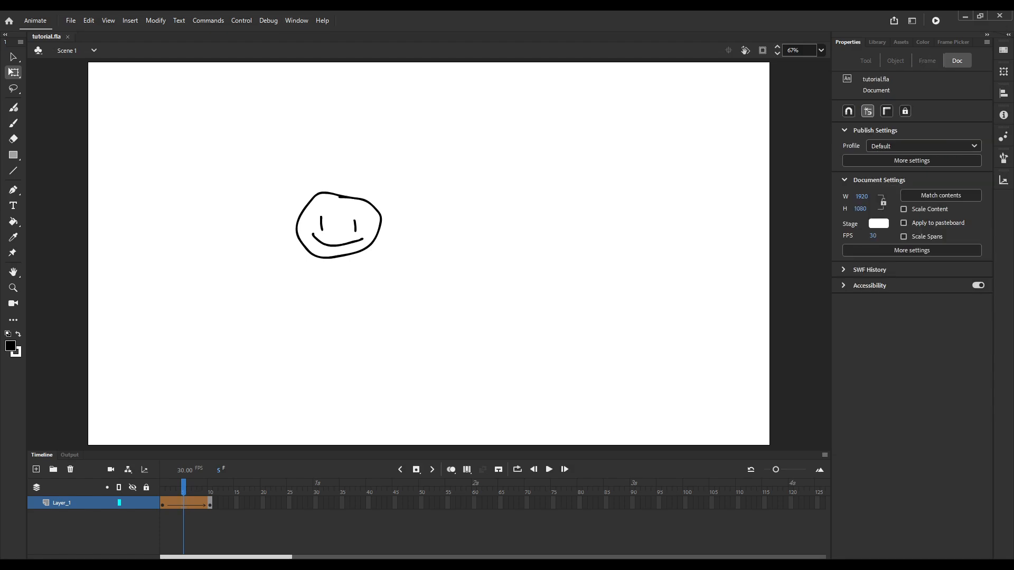
click(194, 504)
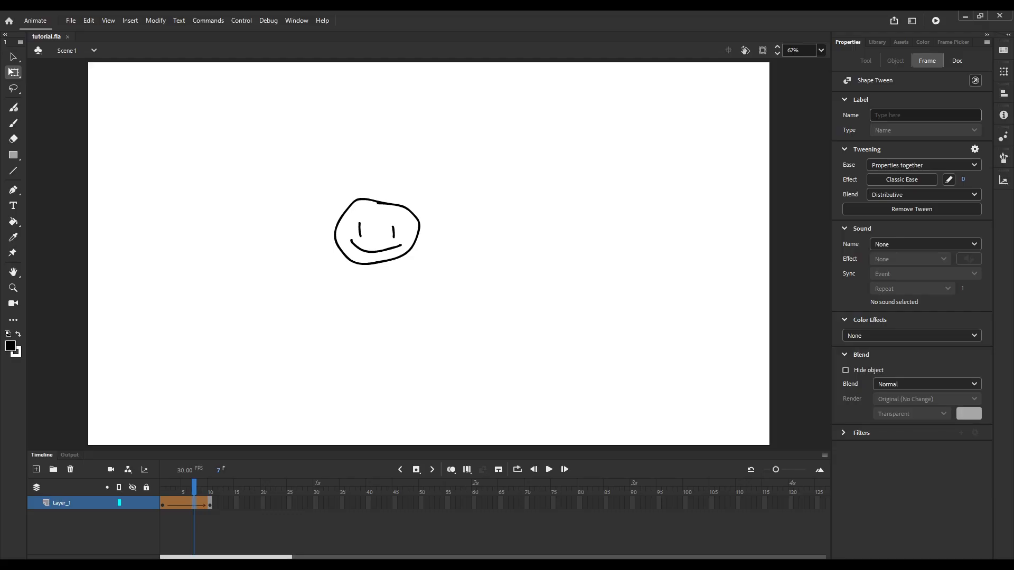
key(Return)
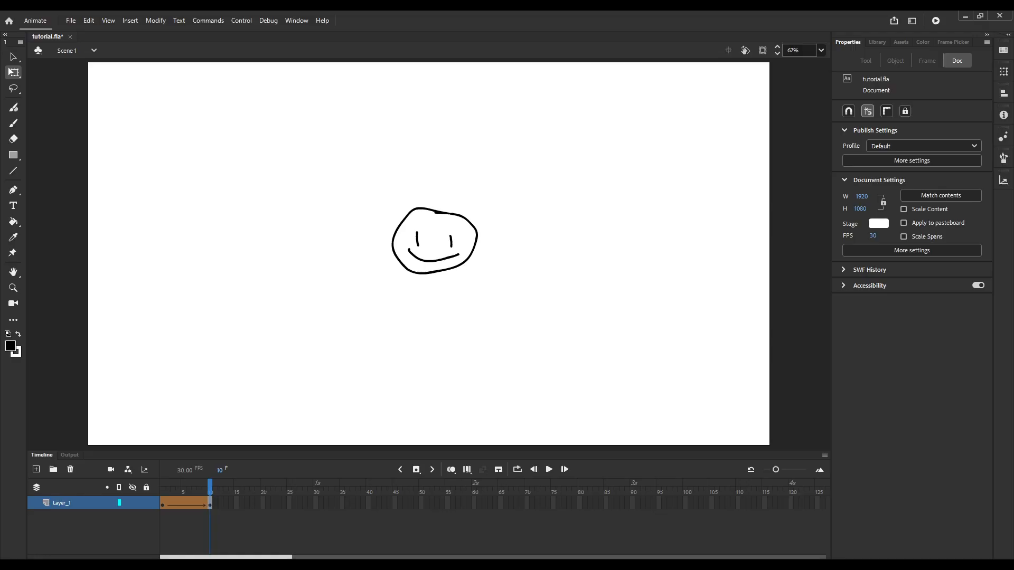
Clear the animated face from Layer_1's frames and set the document's frame rate to 24 FPS.
drag(226, 504, 162, 504)
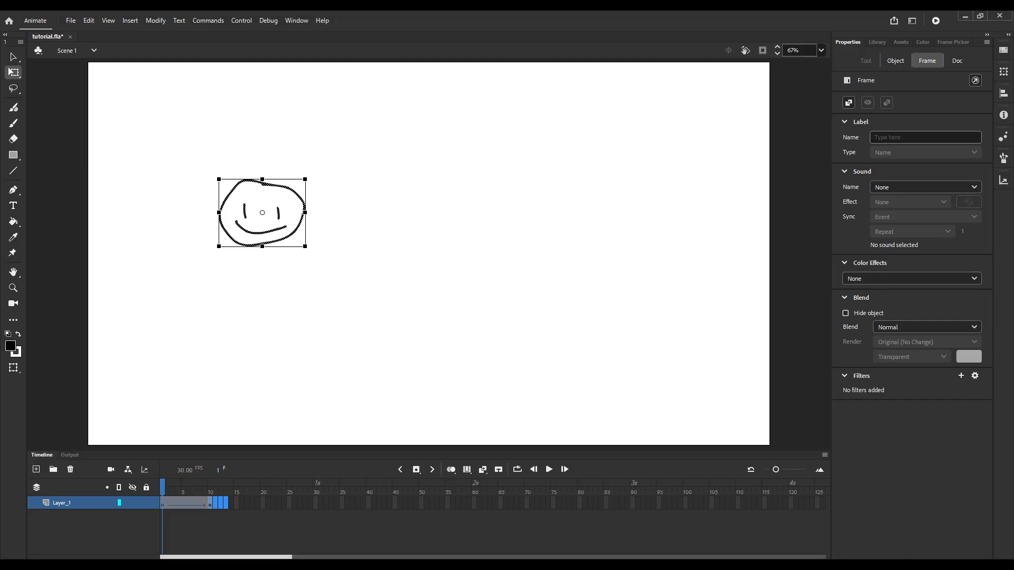
key(Delete)
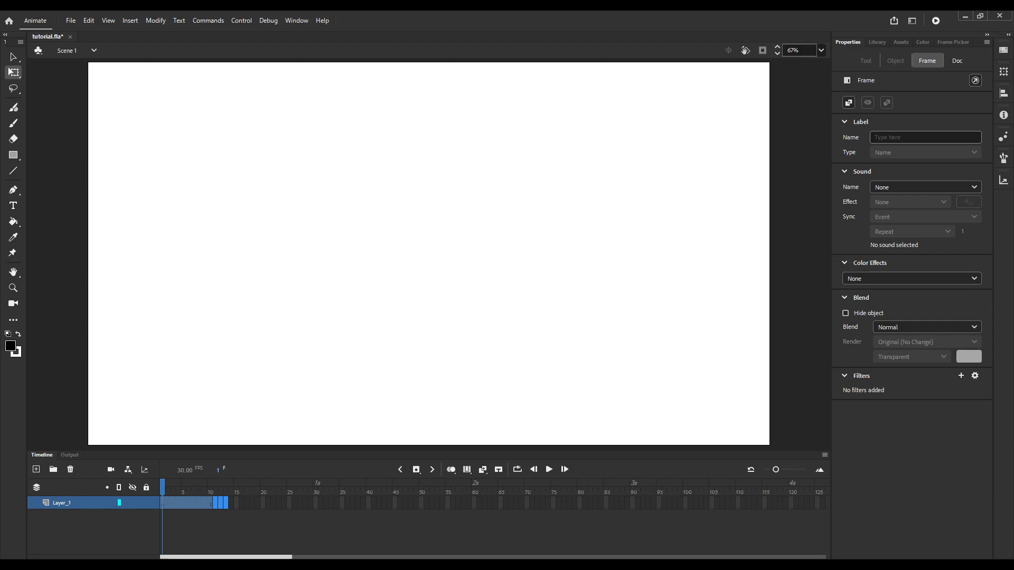
click(957, 61)
click(872, 236)
text(24)
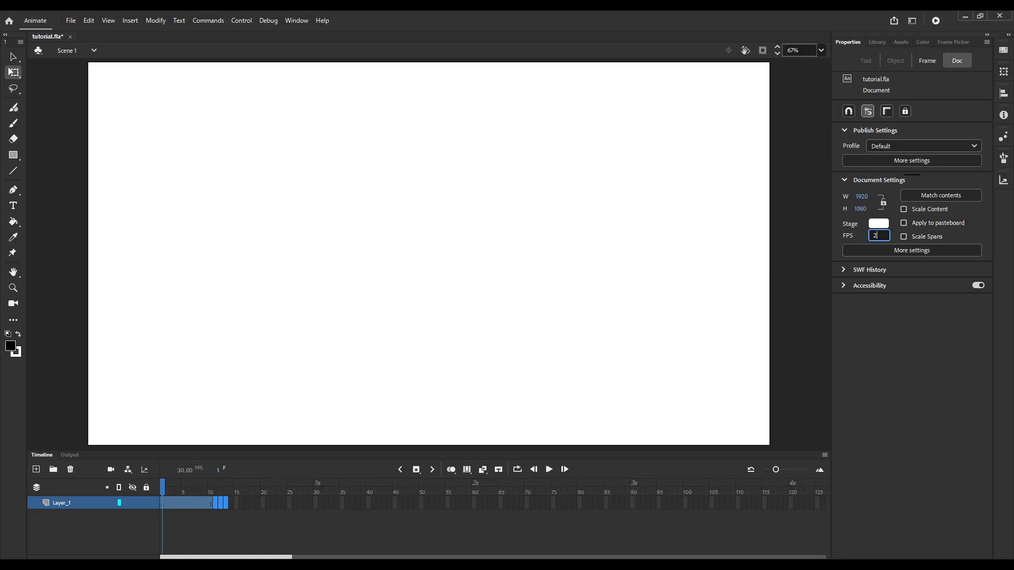
key(Return)
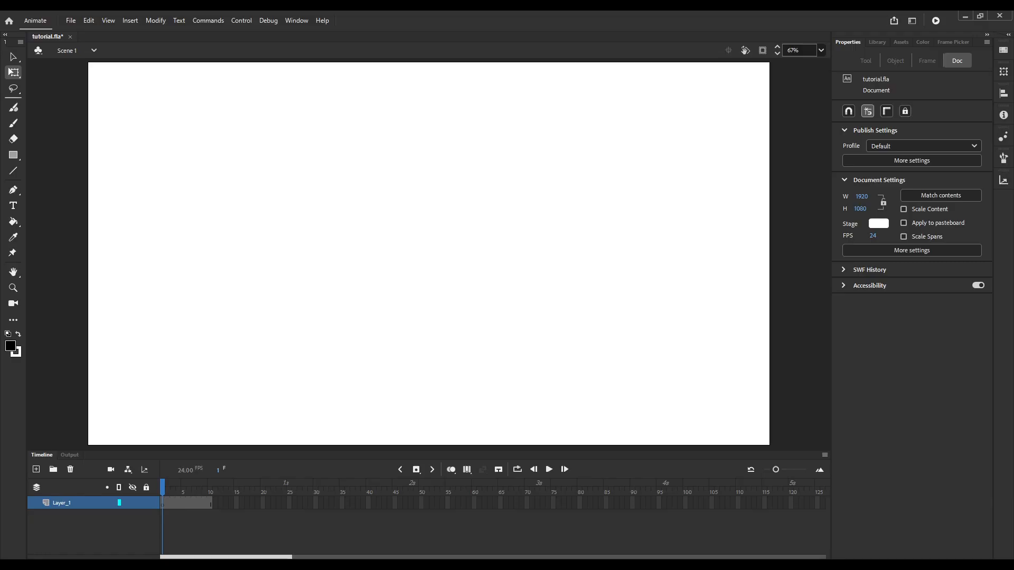
click(13, 123)
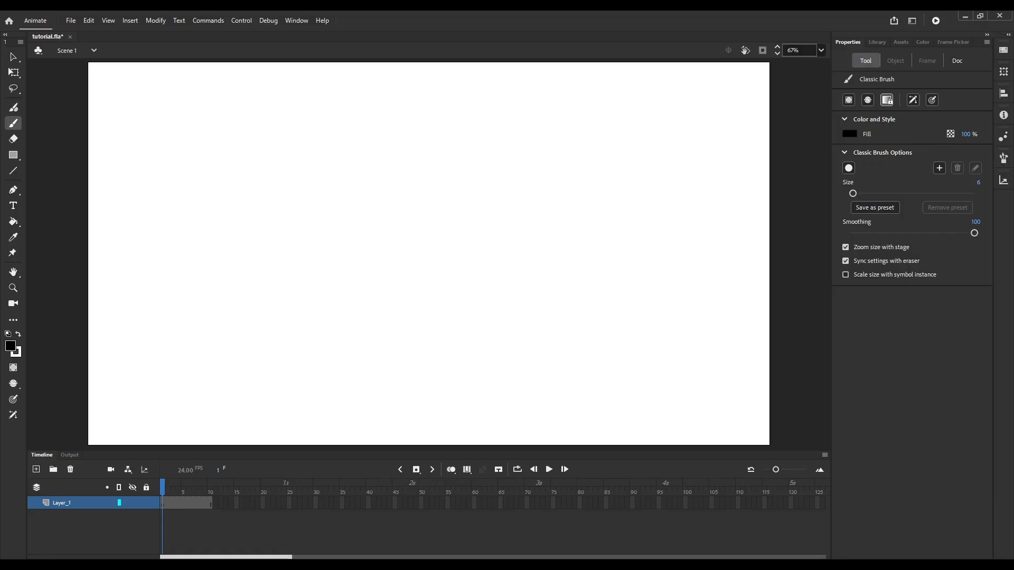
mouse_move(278, 236)
mouse_down()
mouse_move(265, 236)
mouse_move(245, 264)
mouse_move(273, 304)
mouse_move(301, 309)
mouse_up()
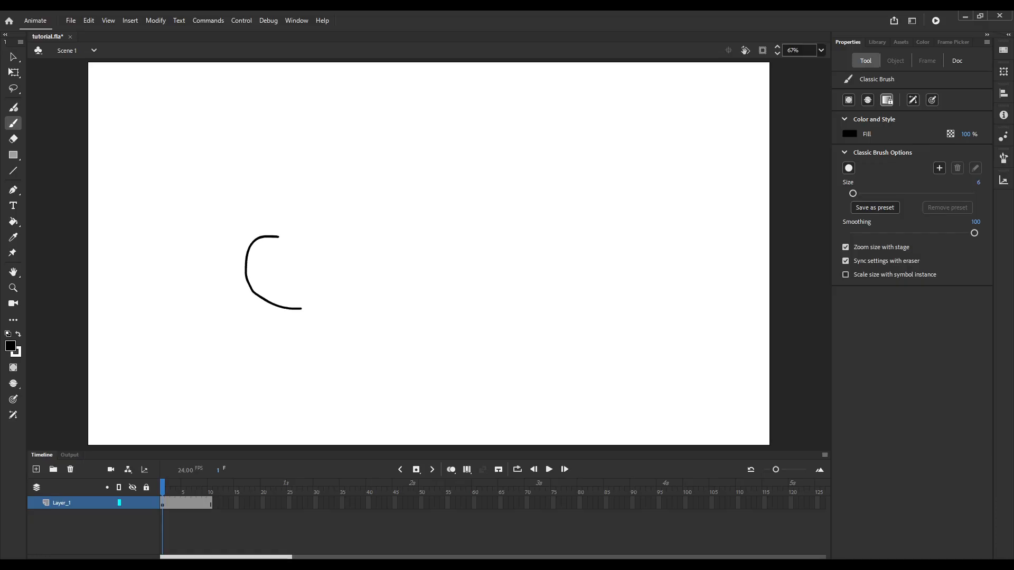
key(ctrl+z)
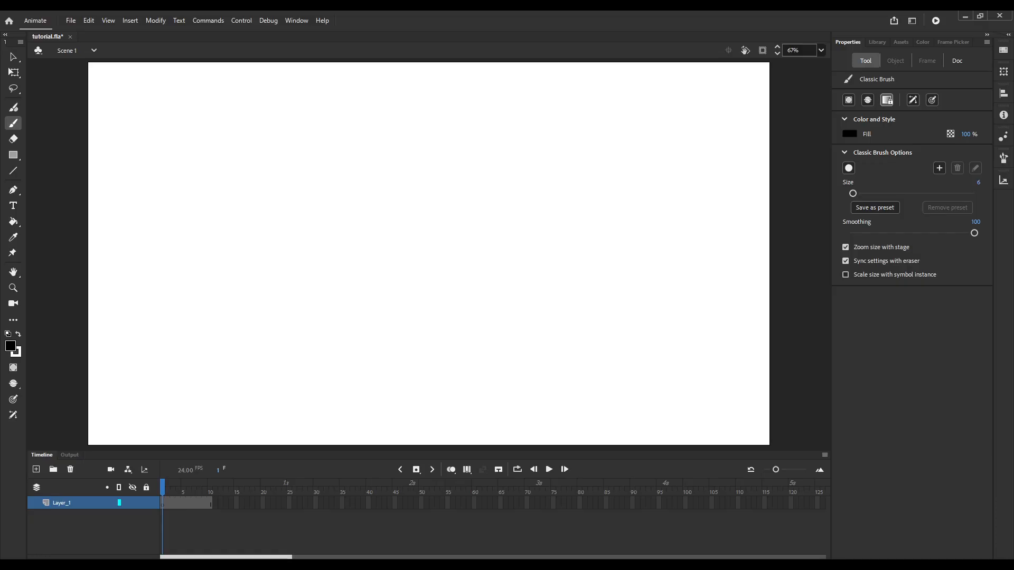
mouse_move(501, 231)
mouse_down()
mouse_move(452, 266)
mouse_move(517, 300)
mouse_move(534, 246)
mouse_move(497, 234)
mouse_up()
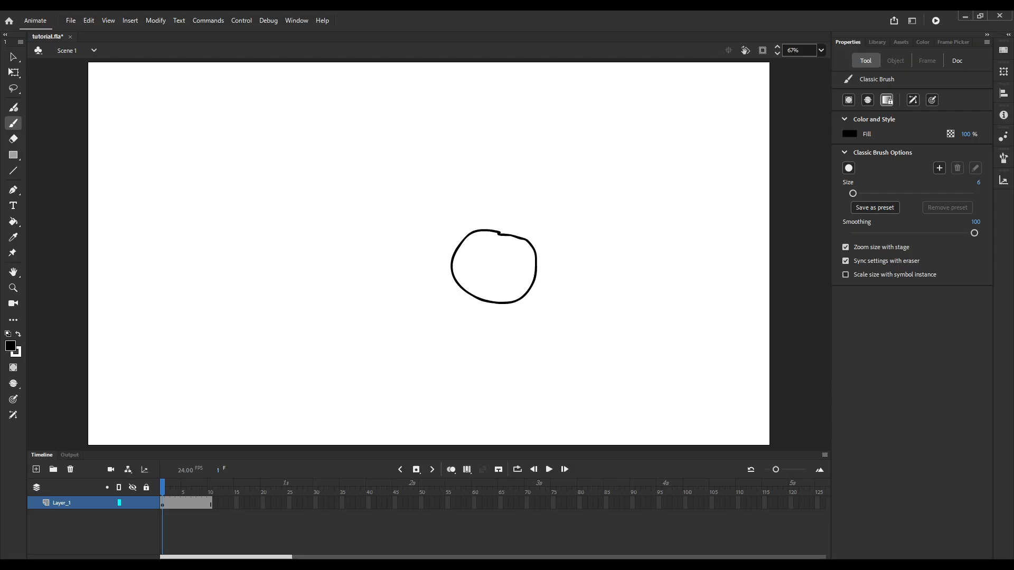
key(ctrl+z)
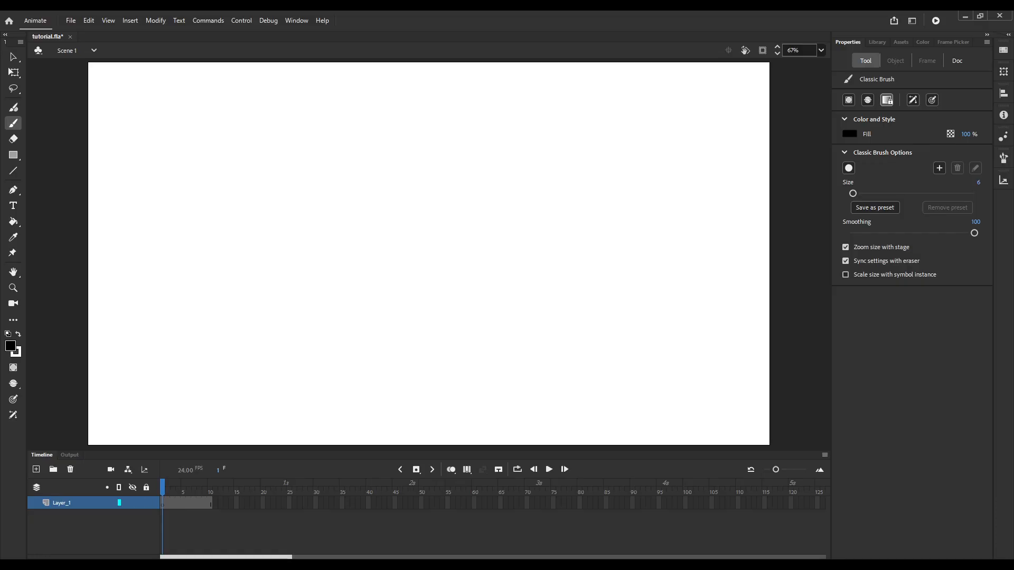
click(162, 503)
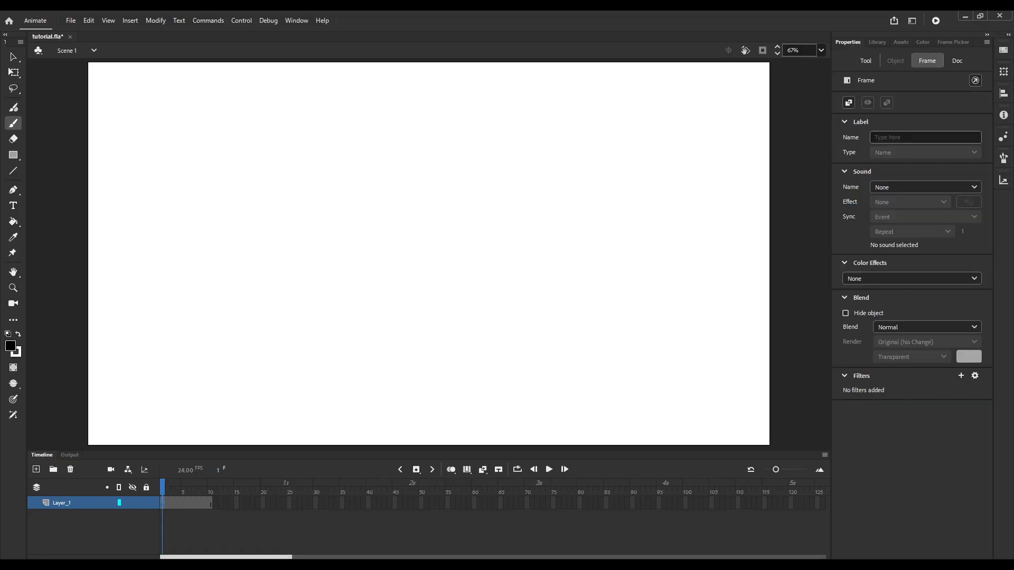
mouse_move(262, 110)
mouse_down()
mouse_move(216, 108)
mouse_move(178, 148)
mouse_move(172, 214)
mouse_move(194, 243)
mouse_up()
key(ctrl+z)
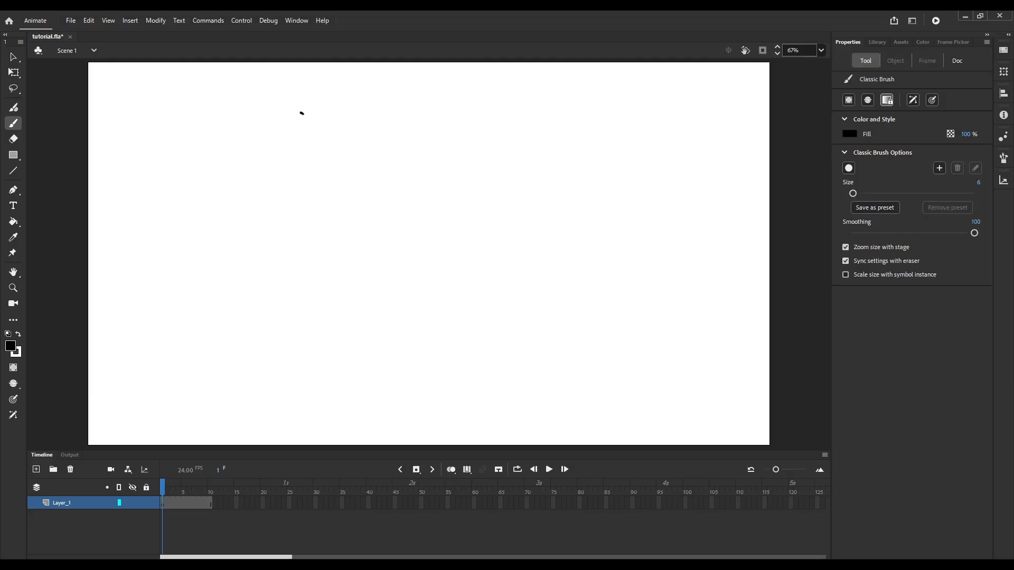
Draw a large round smiley head with two eyes and a mouth, plus two body lines running down past the stage's lower edge.
mouse_move(303, 114)
mouse_down()
mouse_move(242, 111)
mouse_move(193, 155)
mouse_move(182, 201)
mouse_move(193, 251)
mouse_move(231, 283)
mouse_move(322, 285)
mouse_move(362, 254)
mouse_move(368, 185)
mouse_move(302, 112)
mouse_up()
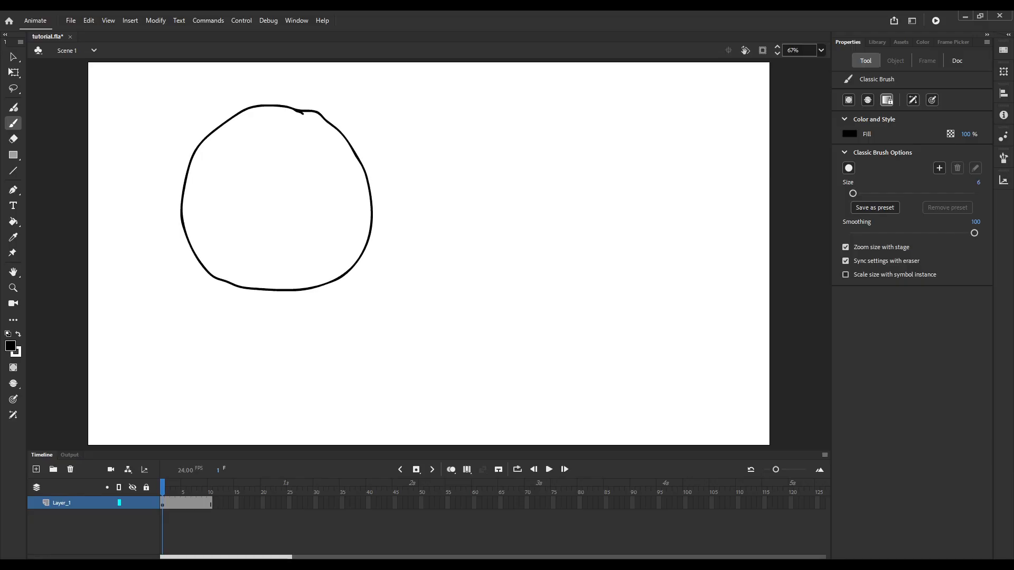
drag(245, 167, 244, 206)
drag(323, 167, 322, 195)
drag(228, 221, 335, 231)
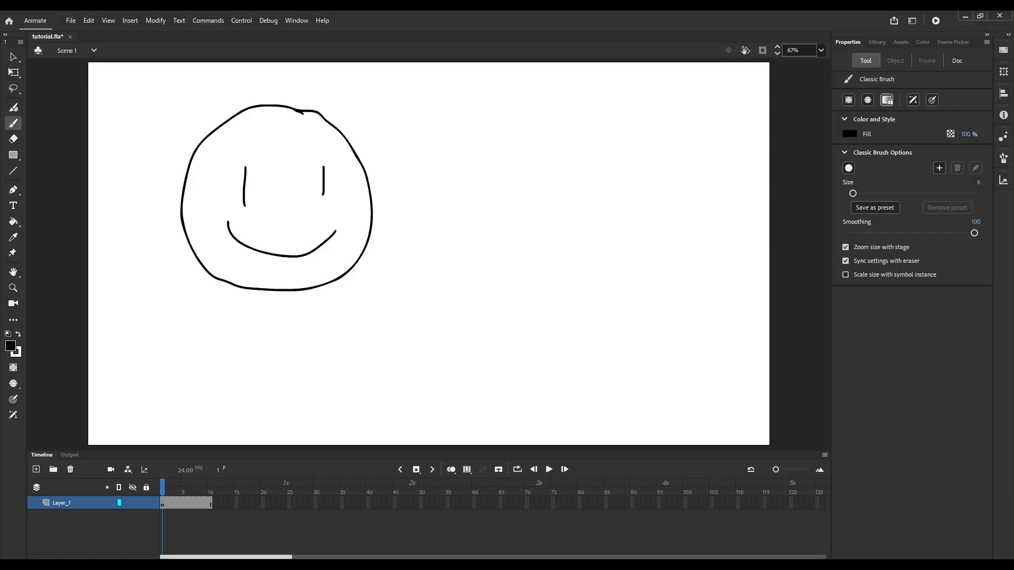
drag(244, 290, 238, 449)
drag(322, 286, 324, 448)
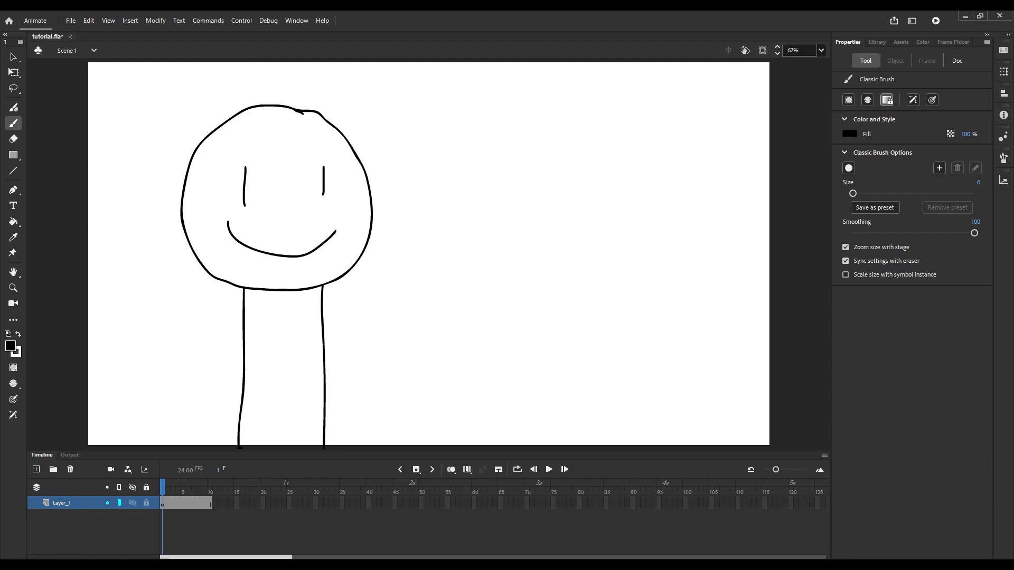
Convert the whole character drawing into a symbol named guy and open the symbol for editing.
click(162, 503)
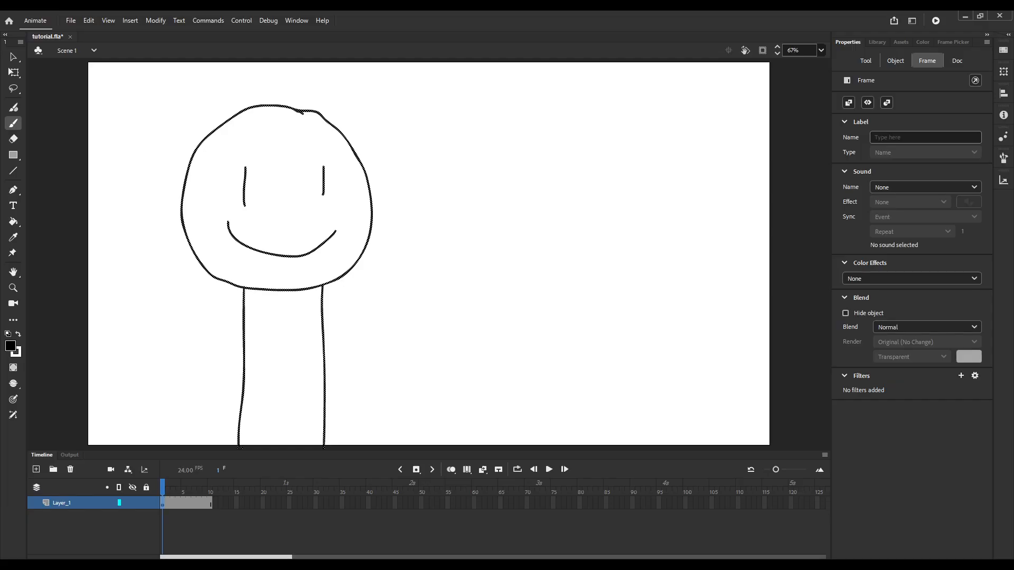
key(Return)
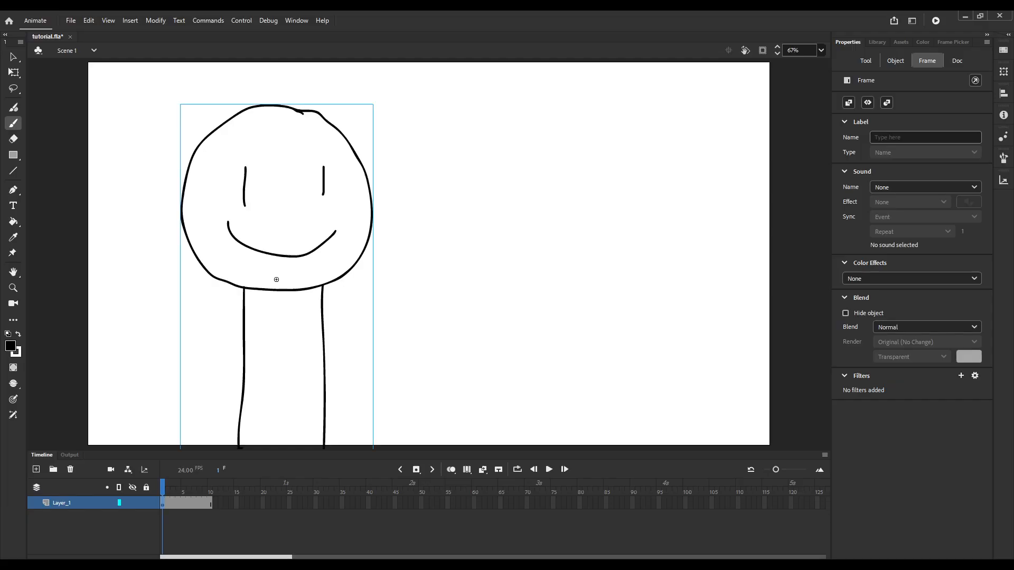
click(13, 72)
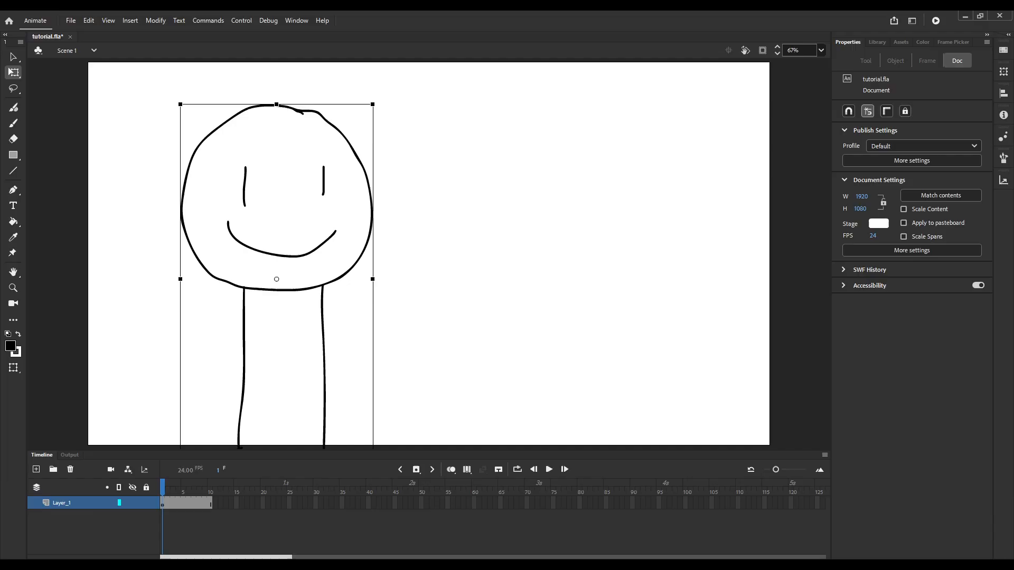
double_click(276, 279)
click(276, 279)
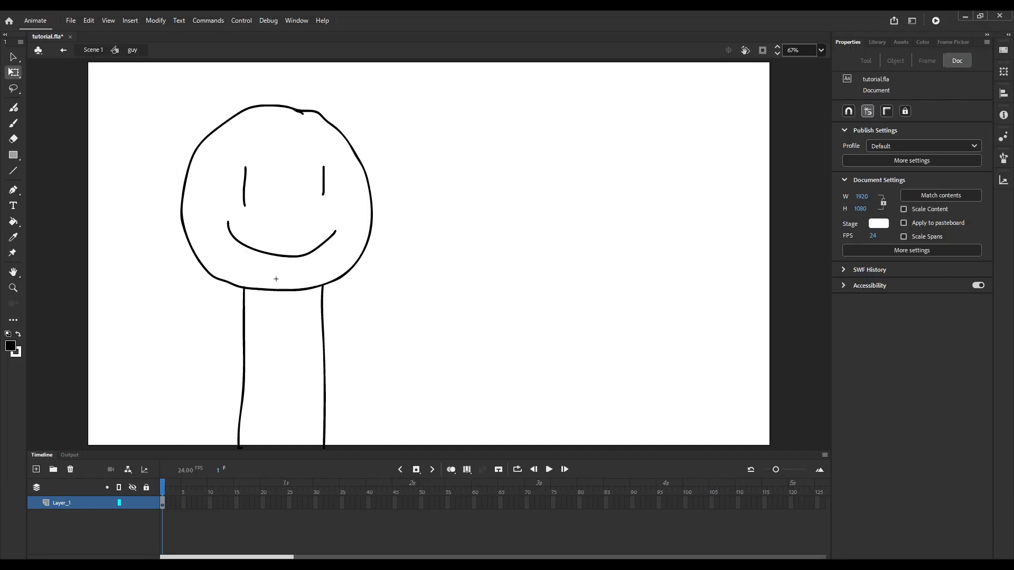
Add a new layer inside the symbol and fill the character's head with bright green using the Paint Bucket.
click(36, 470)
click(14, 123)
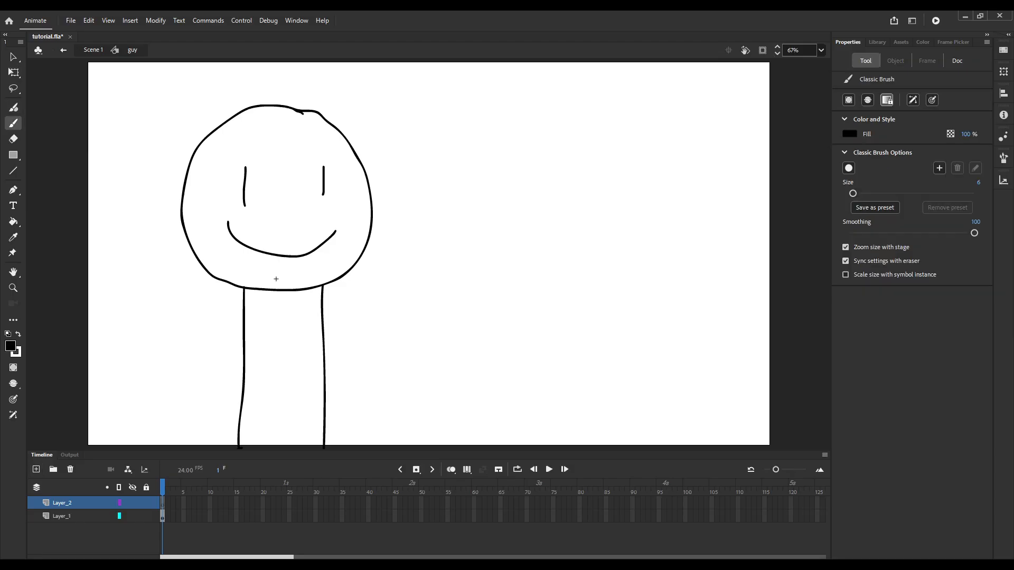
key(k)
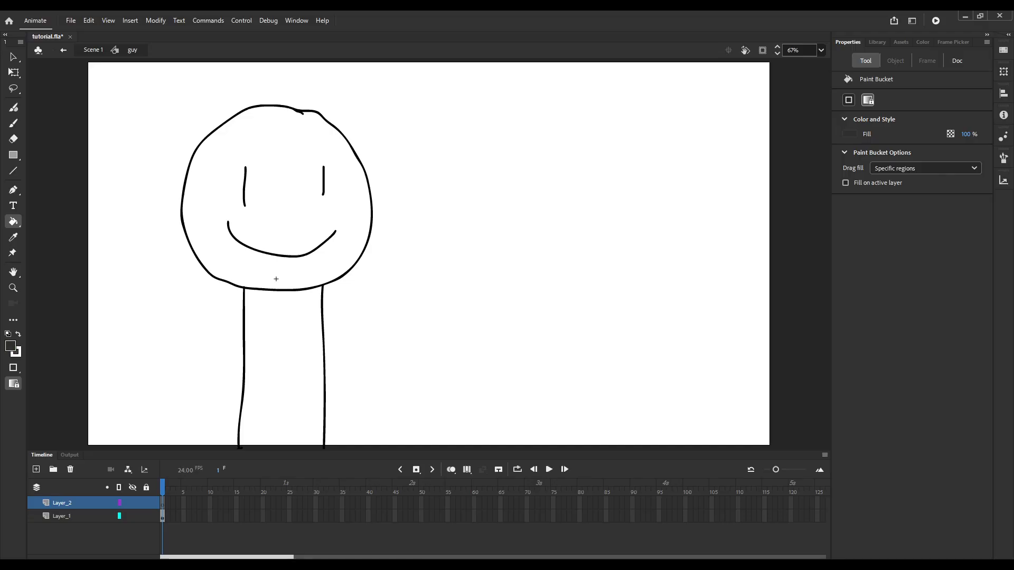
click(276, 279)
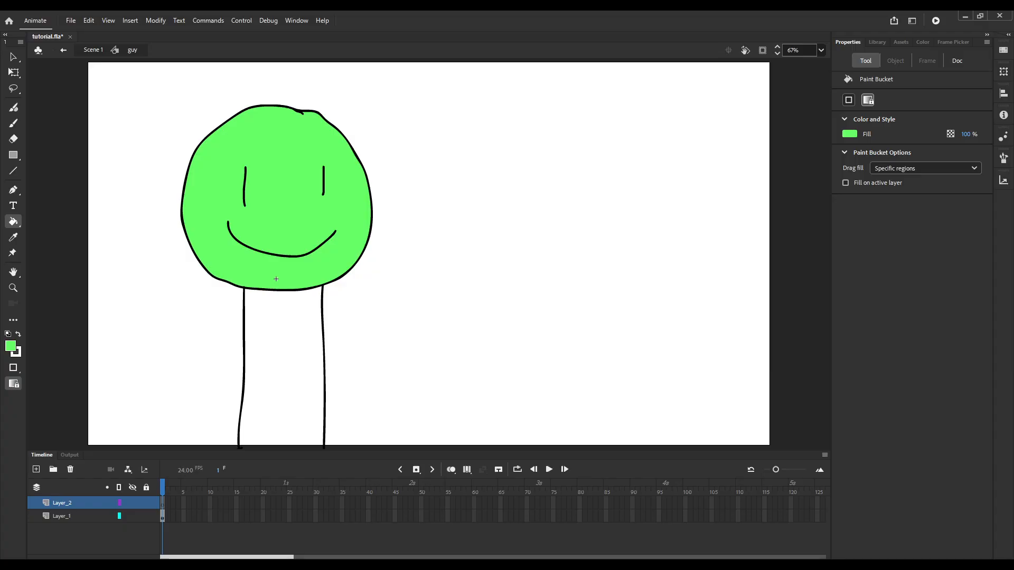
Draw a green brush line on Layer_2 between the lower ends of the two body lines, just below the stage.
scroll(411, 282, down, 6)
scroll(396, 325, up, 8)
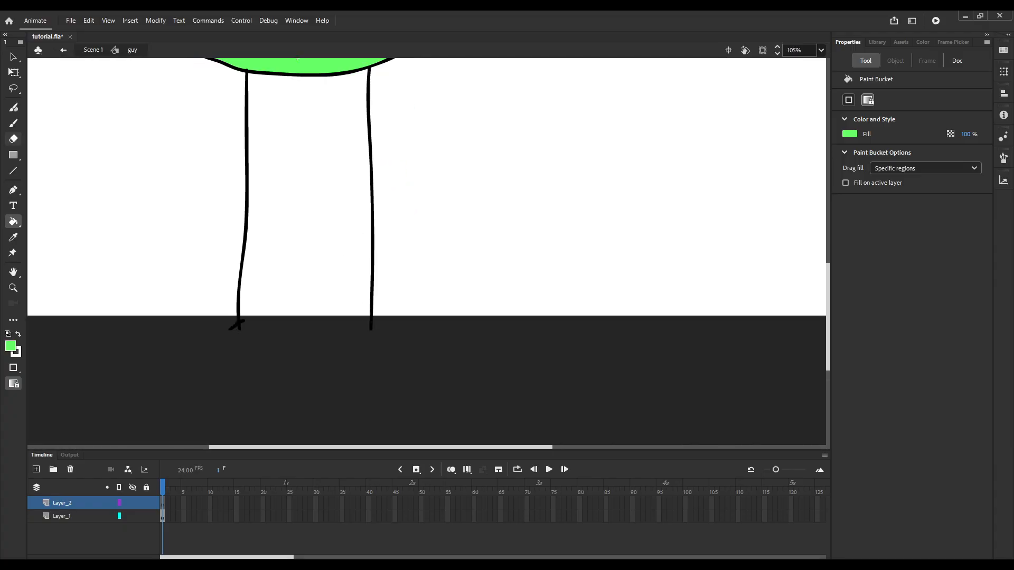
key(b)
drag(240, 330, 369, 329)
scroll(339, 264, down, 4)
key(k)
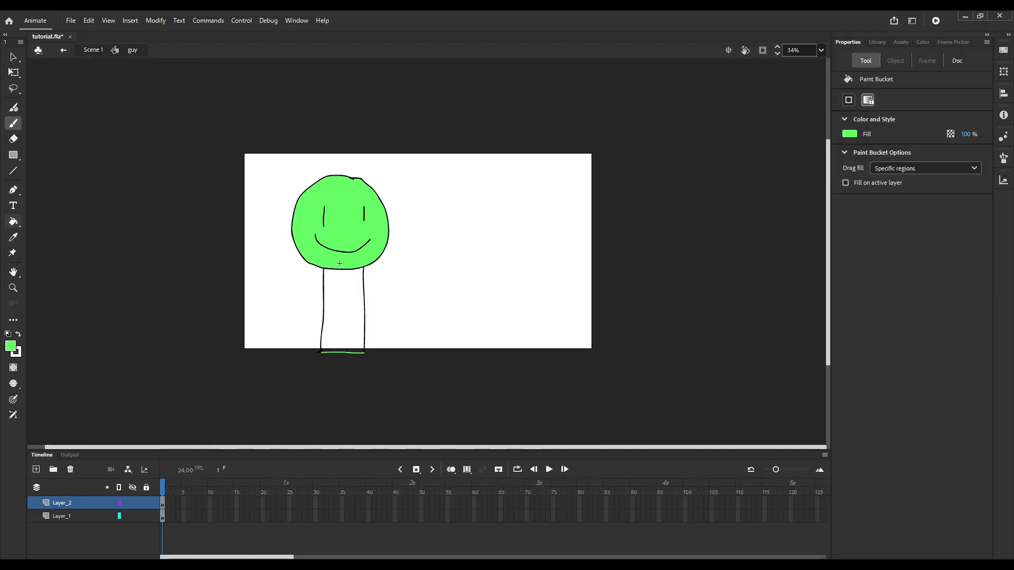
Cut the green closing line from Layer_2 and paste it into Layer_1.
click(74, 516)
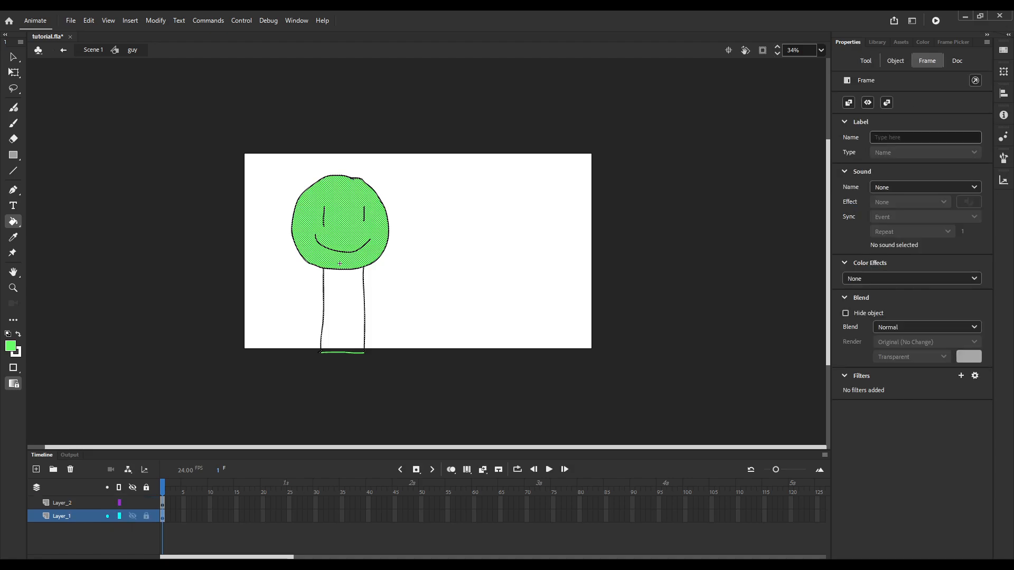
scroll(340, 344, up, 4)
click(13, 73)
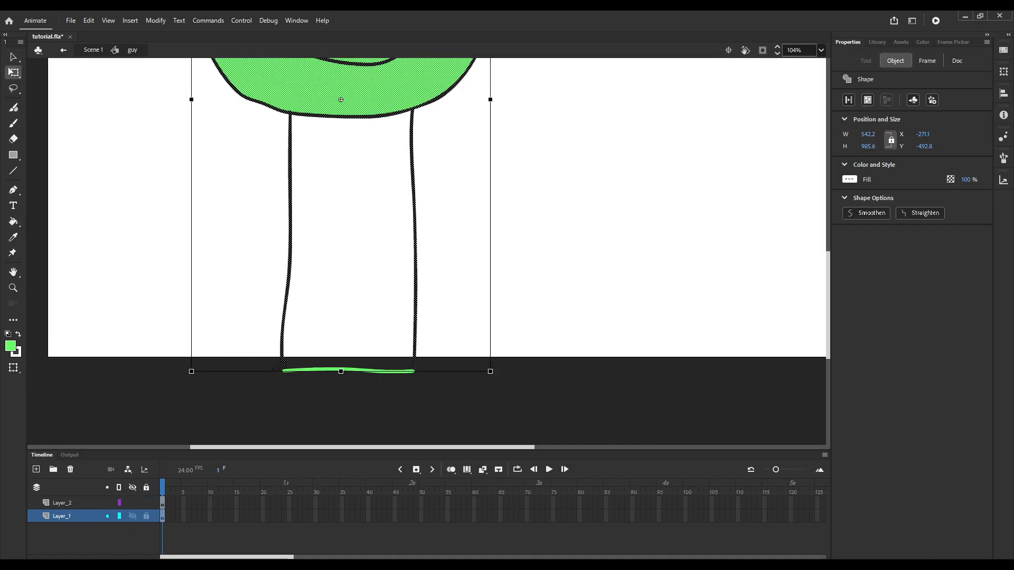
click(74, 504)
key(ctrl+x)
click(74, 516)
key(ctrl+v)
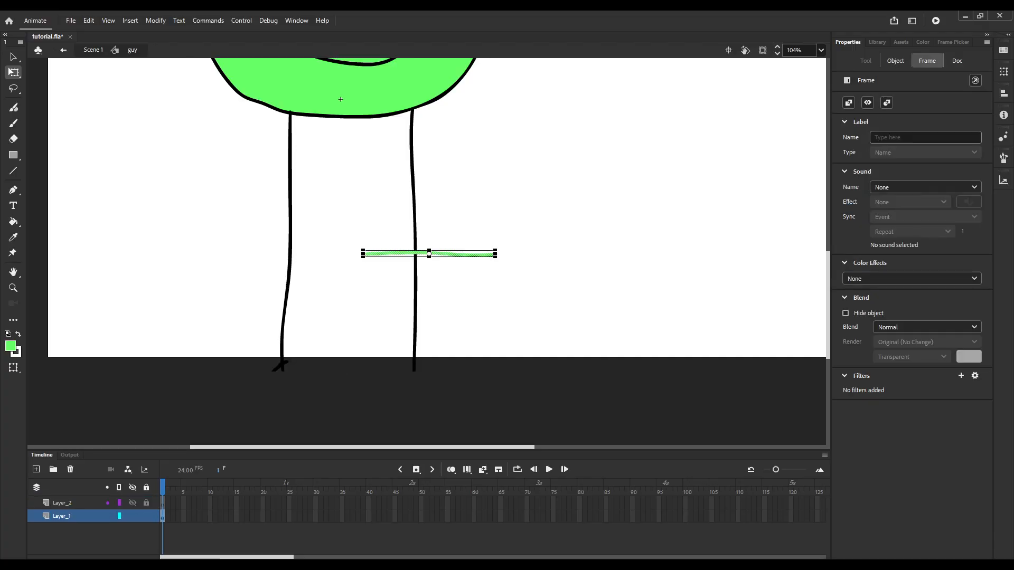
Position the pasted green line across the base of the body so that it joins both body lines.
scroll(438, 258, up, 2)
drag(438, 257, 312, 444)
key(ctrl+z)
scroll(441, 248, down, 3)
scroll(426, 261, up, 4)
scroll(410, 247, down, 4)
click(393, 290)
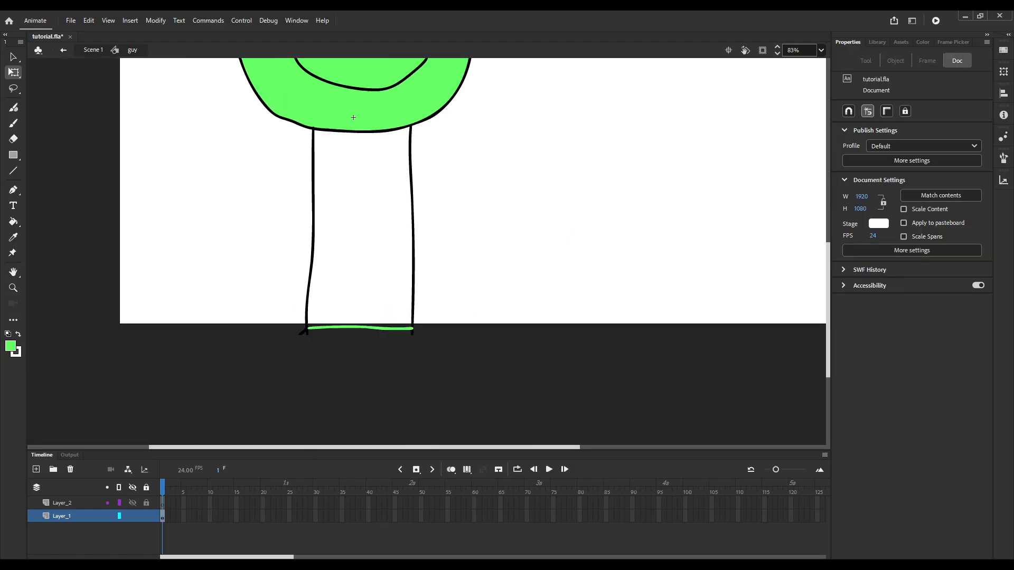
Fill the character's enclosed body with the same bright green using the Paint Bucket.
key(k)
click(331, 246)
scroll(331, 246, down, 3)
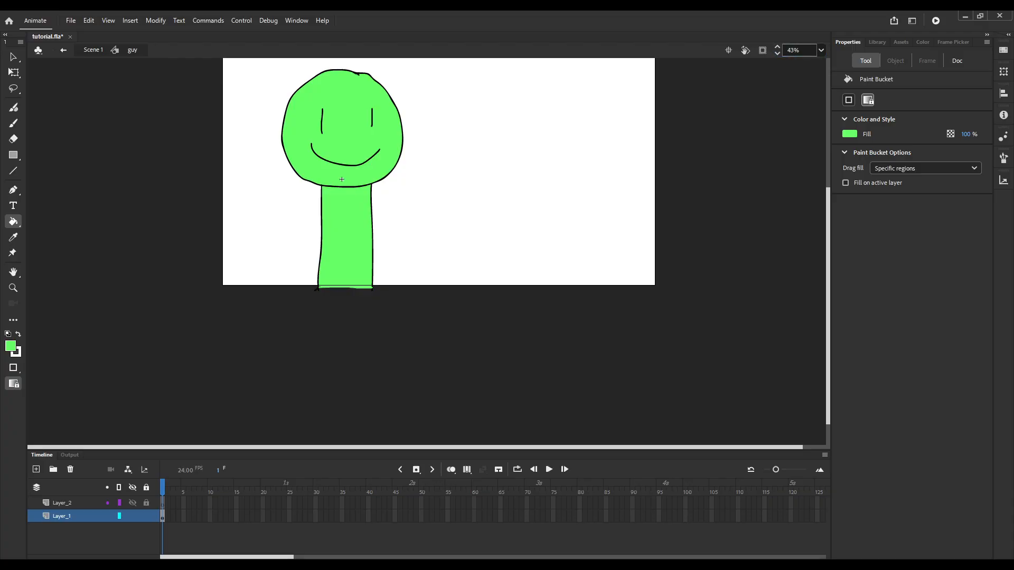
Draw a black arm and hand outline on Layer_2, hanging from the left side of the character's neck.
scroll(342, 179, up, 2)
click(63, 503)
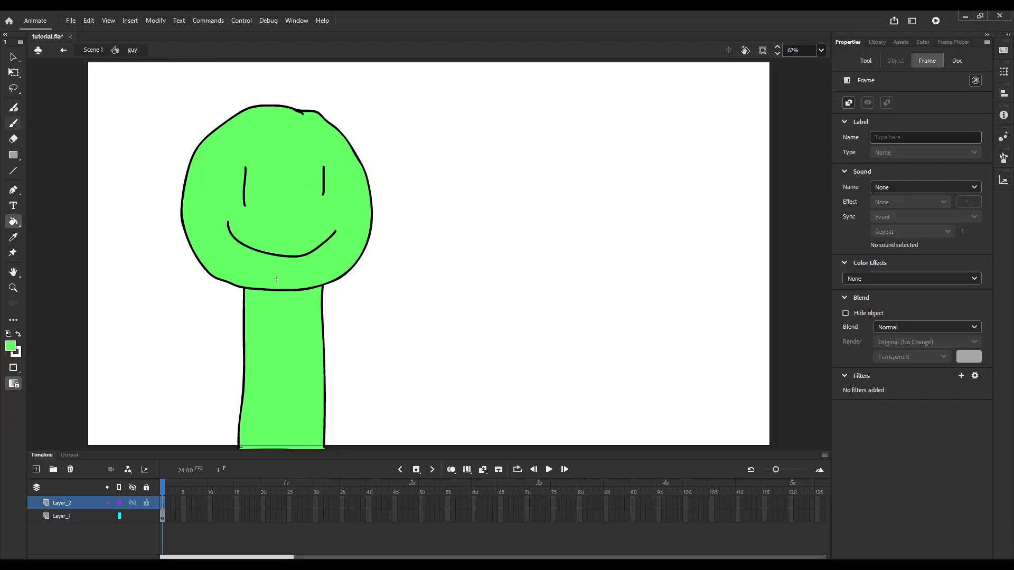
click(13, 123)
click(11, 346)
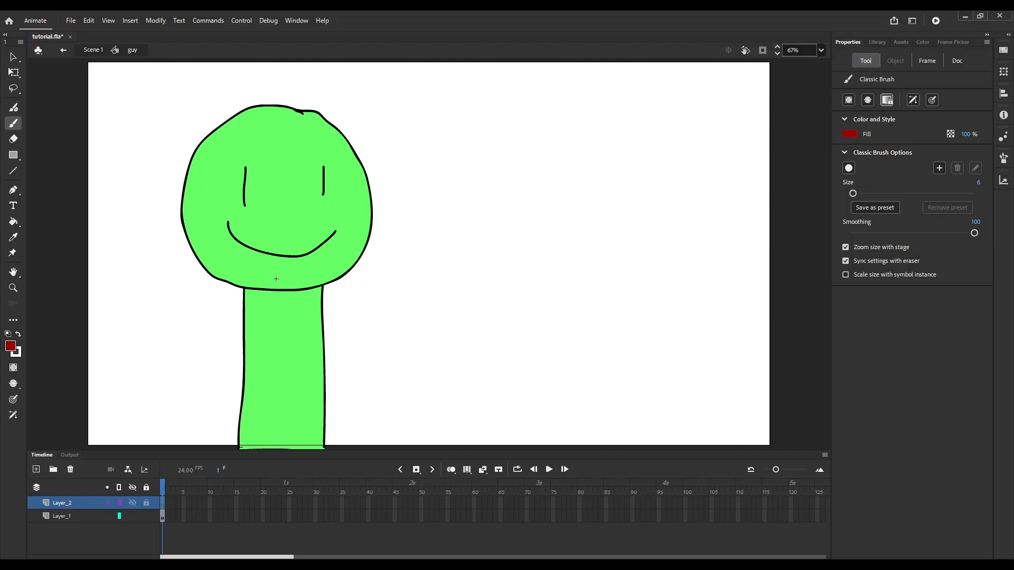
drag(246, 290, 199, 411)
key(ctrl+z)
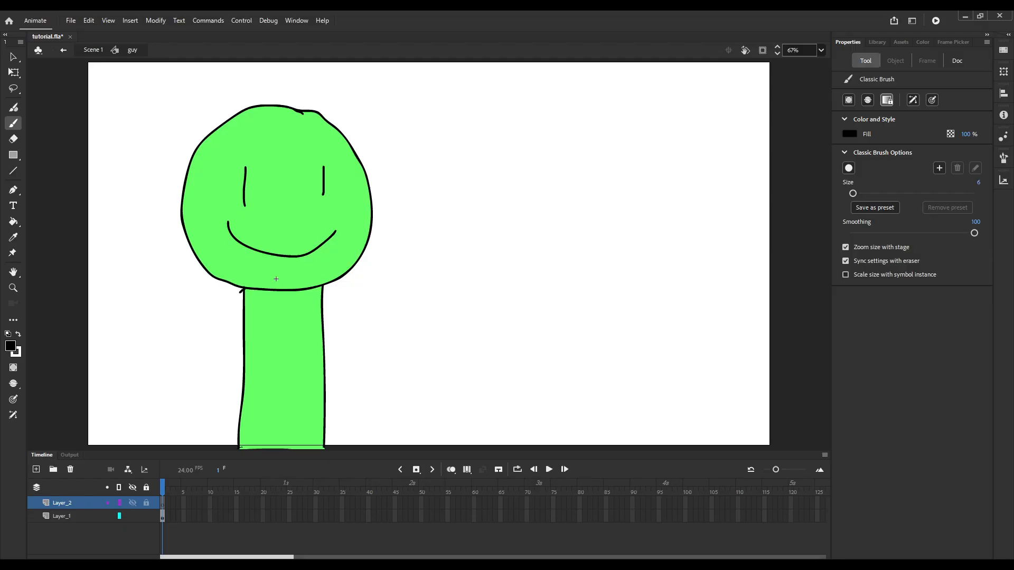
mouse_move(244, 289)
mouse_down()
mouse_move(201, 428)
mouse_move(171, 435)
mouse_move(219, 446)
mouse_move(251, 435)
mouse_move(228, 420)
mouse_move(246, 291)
mouse_up()
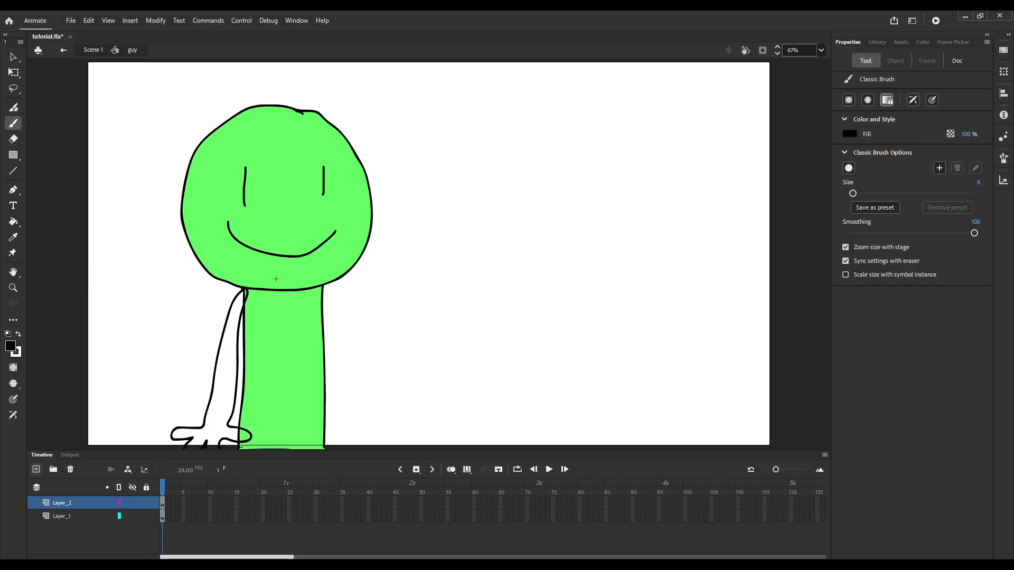
Draw the second arm's black outline on a new layer beneath Layer_1, on the body's right side, and fill it with light blue.
click(36, 469)
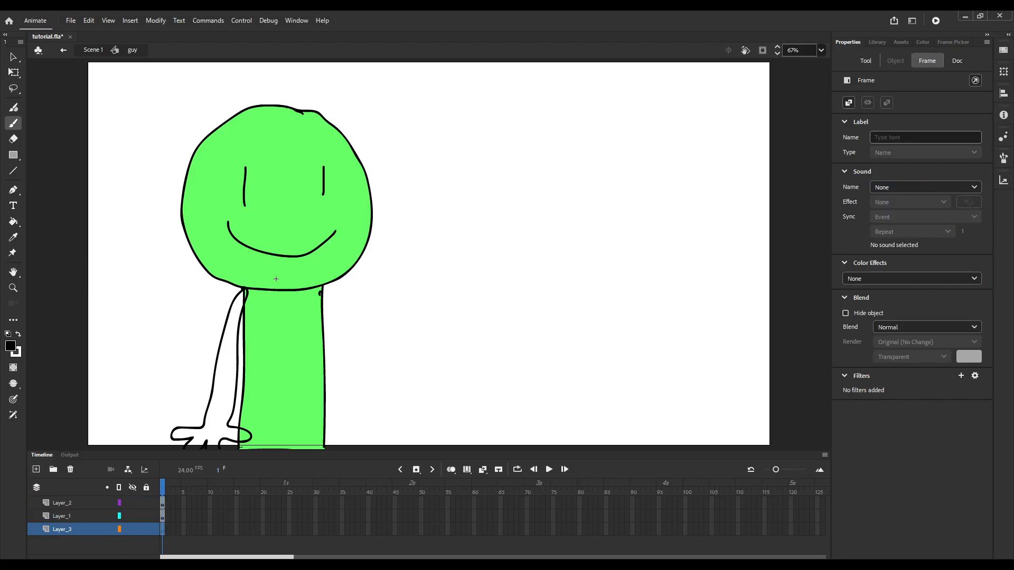
mouse_move(319, 294)
mouse_down()
mouse_move(344, 419)
mouse_move(349, 449)
mouse_up()
key(ctrl+z)
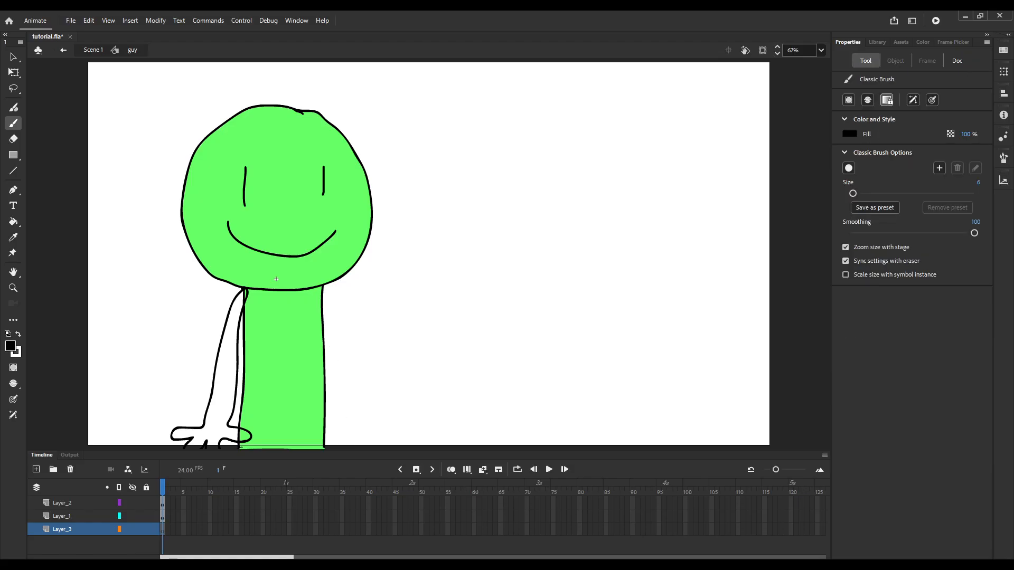
mouse_move(317, 290)
mouse_down()
mouse_move(347, 400)
mouse_move(333, 409)
mouse_up()
key(ctrl+z)
mouse_move(316, 289)
mouse_down()
mouse_move(350, 393)
mouse_move(338, 422)
mouse_move(361, 429)
mouse_move(393, 411)
mouse_move(359, 384)
mouse_move(330, 303)
mouse_up()
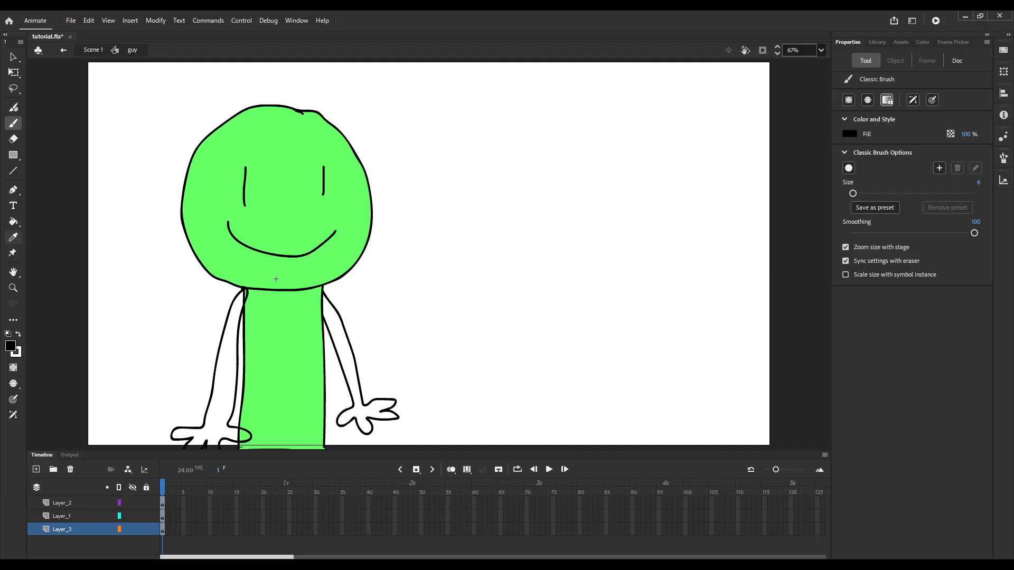
key(k)
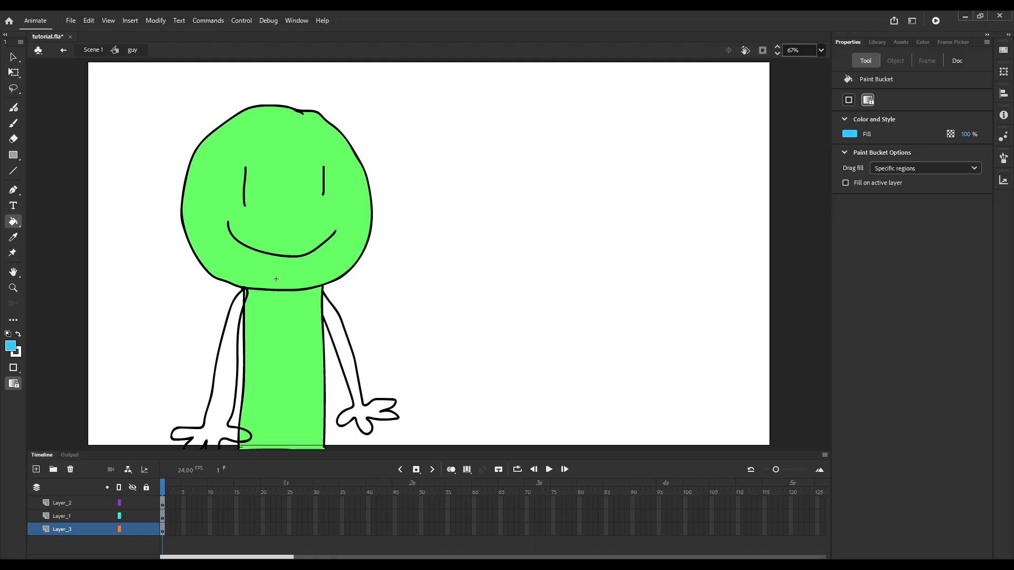
click(343, 351)
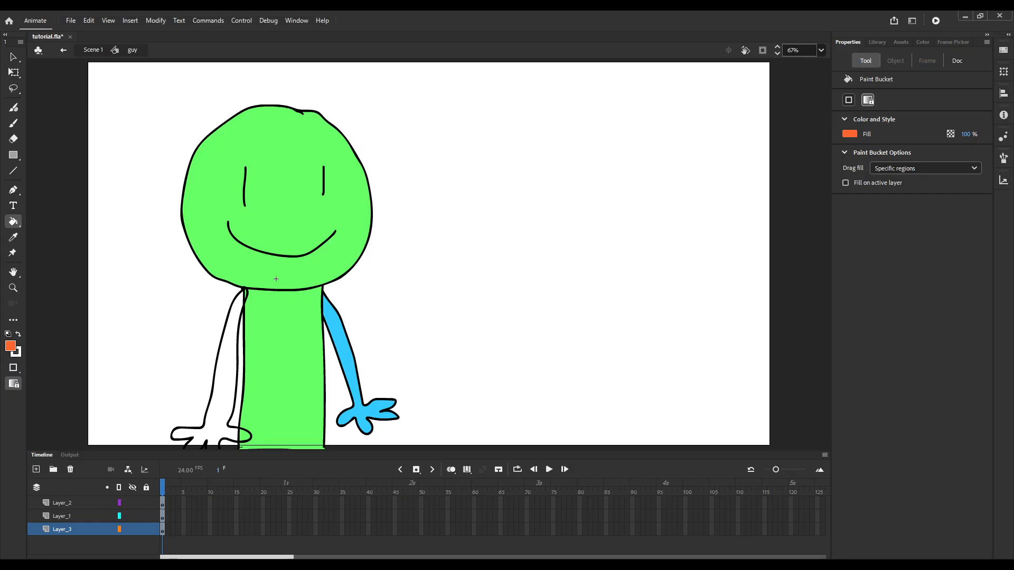
Close the open fingertips of the unfilled hand on Layer_2 with black brush strokes just below the stage.
scroll(276, 279, down, 3)
scroll(301, 357, up, 6)
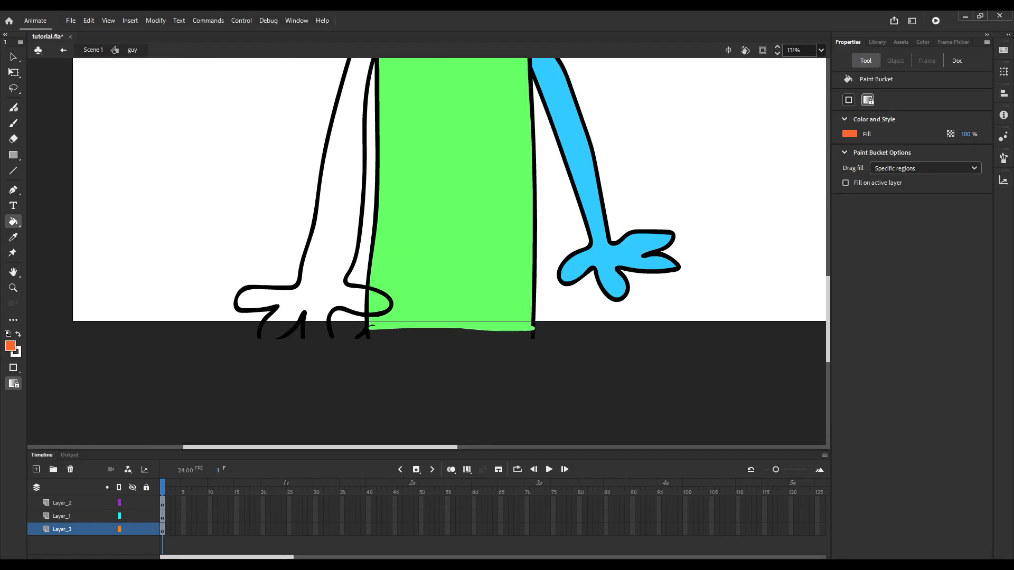
key(b)
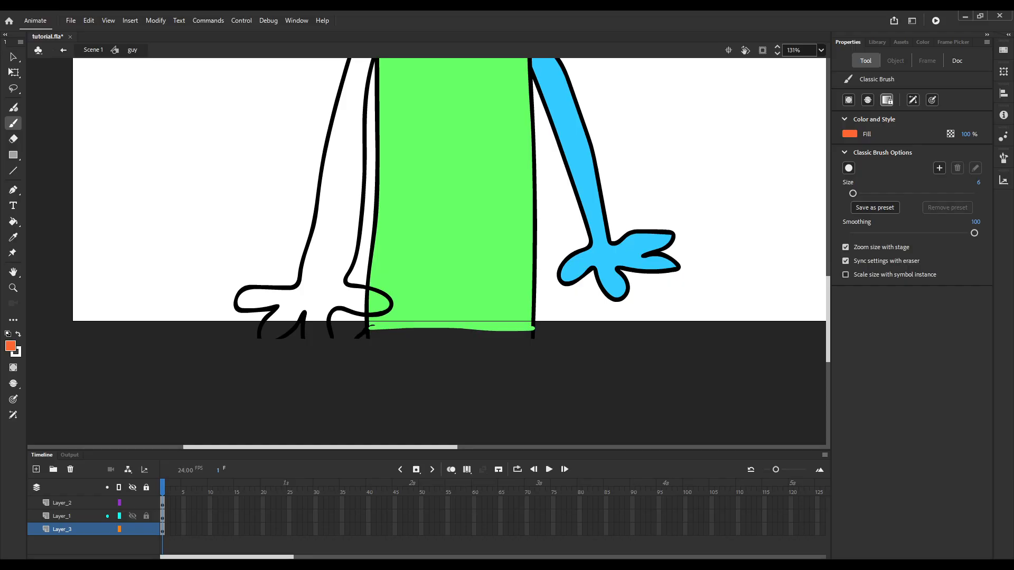
click(62, 503)
drag(259, 338, 330, 344)
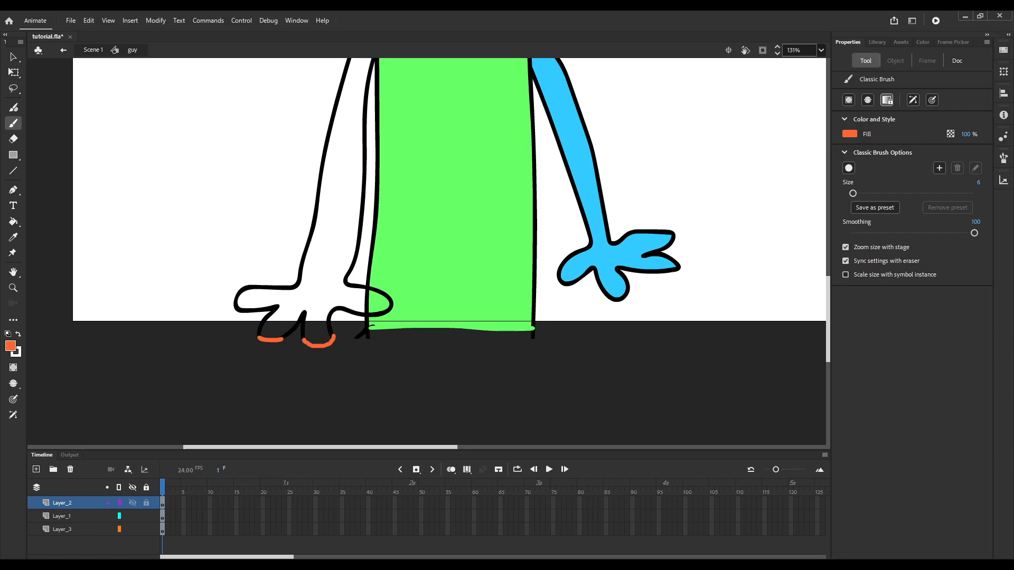
key(ctrl+z)
key(ctrl+z)
key(ctrl+z)
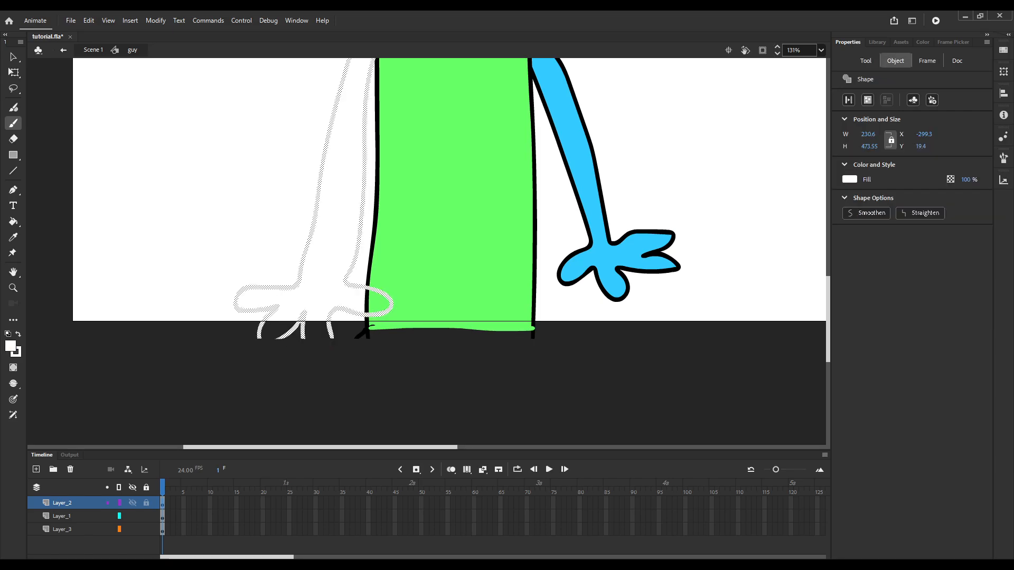
key(ctrl+z)
mouse_move(258, 337)
mouse_down()
mouse_move(267, 346)
mouse_move(283, 334)
mouse_move(308, 349)
mouse_move(335, 334)
mouse_up()
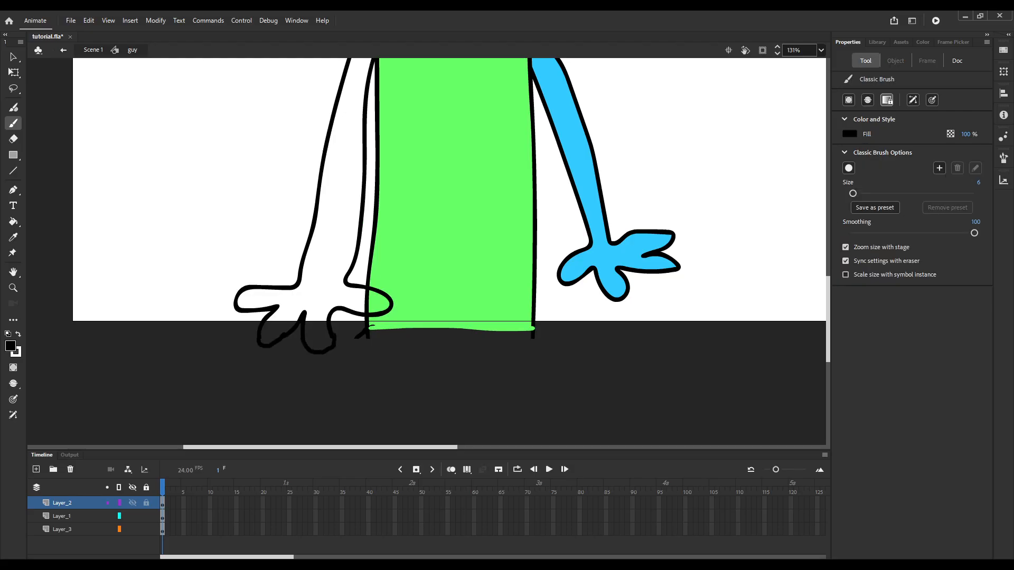
Fill the front arm and hand on Layer_2 with orange using the Paint Bucket.
click(11, 346)
click(126, 412)
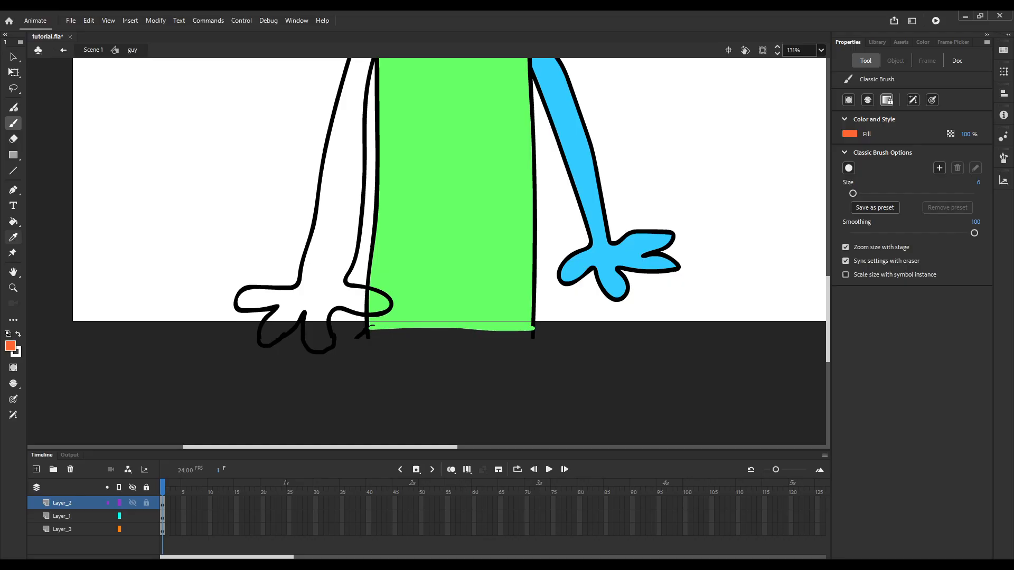
click(13, 222)
click(304, 297)
scroll(303, 311, down, 5)
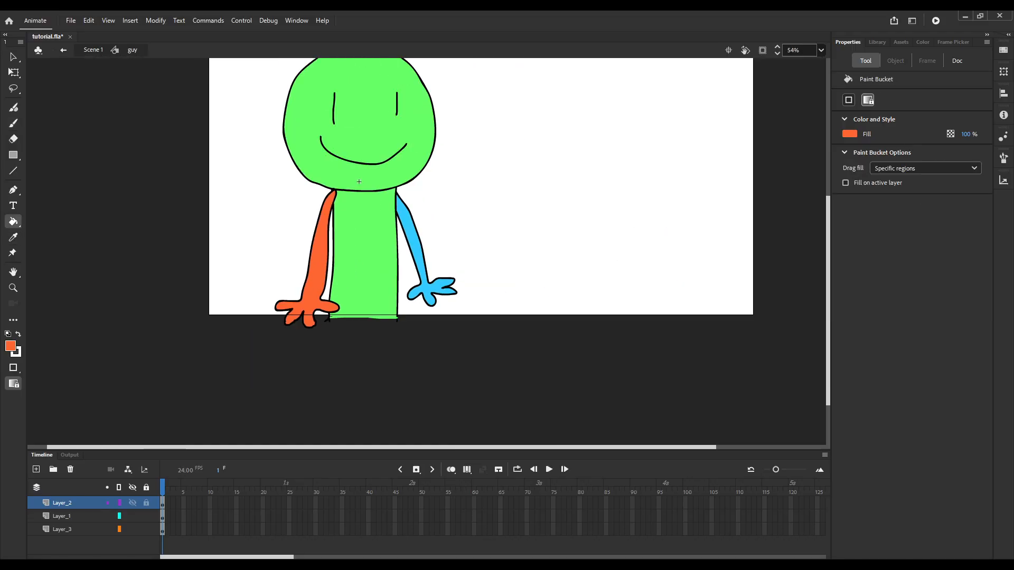
Return from the guy symbol to Scene 1 and fit the stage in the view.
click(94, 50)
click(821, 50)
click(802, 62)
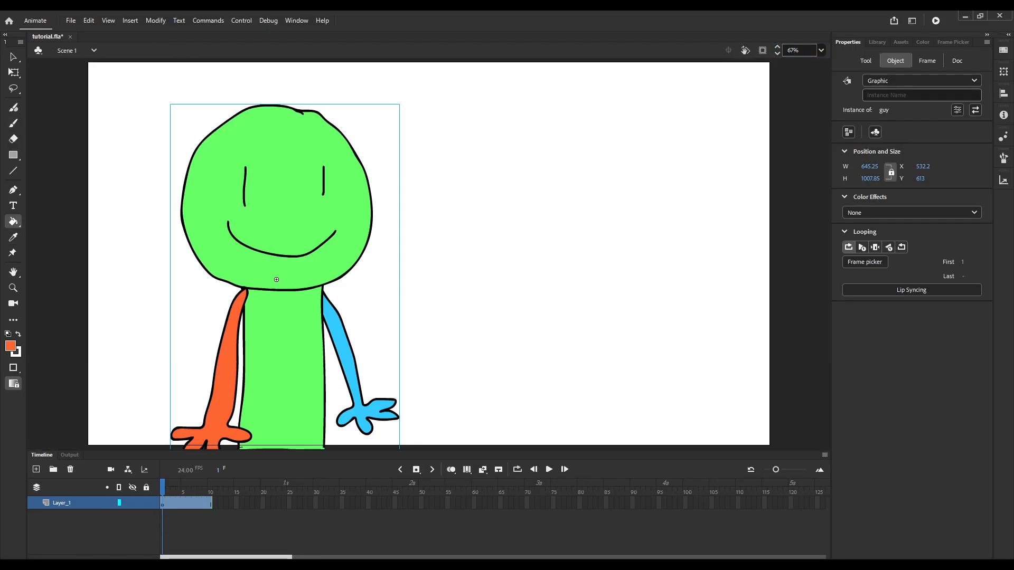
Open the guy symbol for editing and extend the frames of all three layers to frame 25.
key(q)
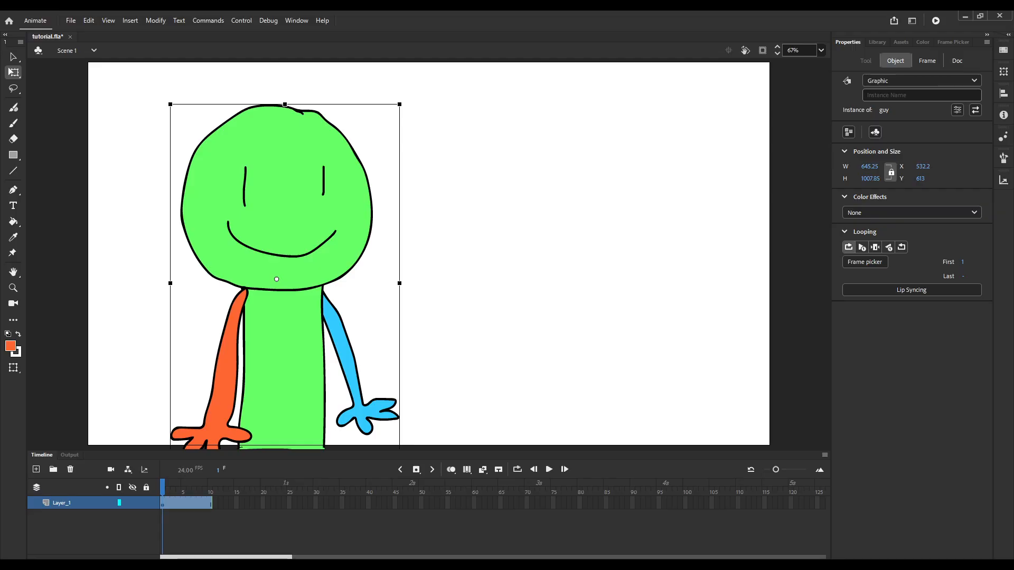
double_click(276, 279)
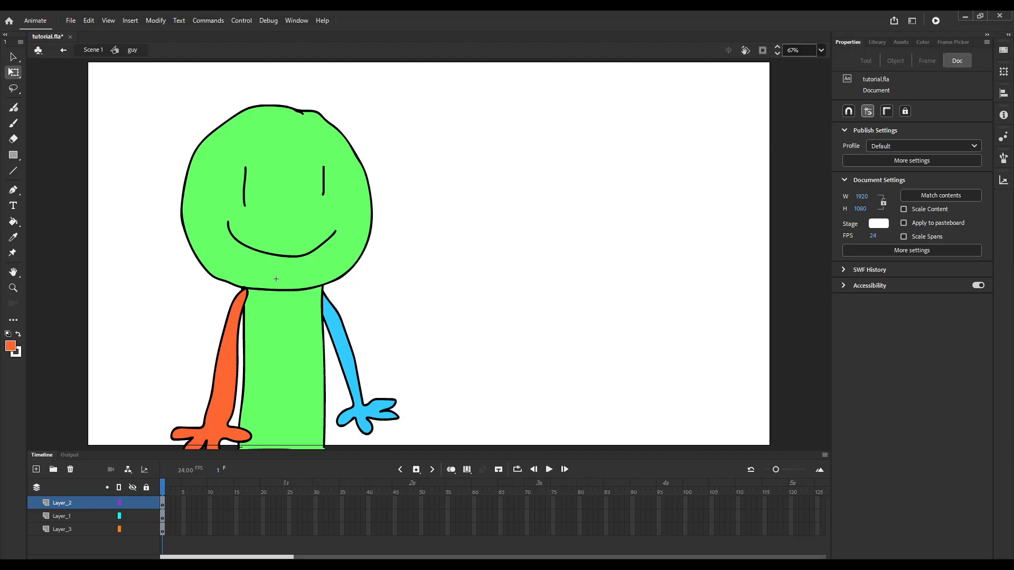
drag(289, 503, 289, 530)
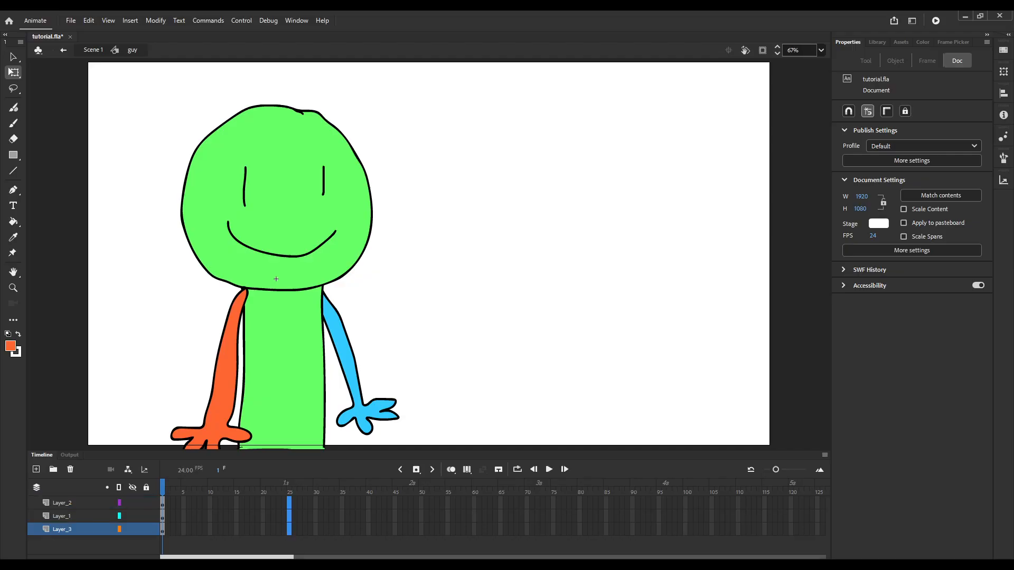
key(F5)
Convert the orange arm on Layer_2 at frame 1 to a graphic symbol named "arm front".
click(210, 487)
click(210, 504)
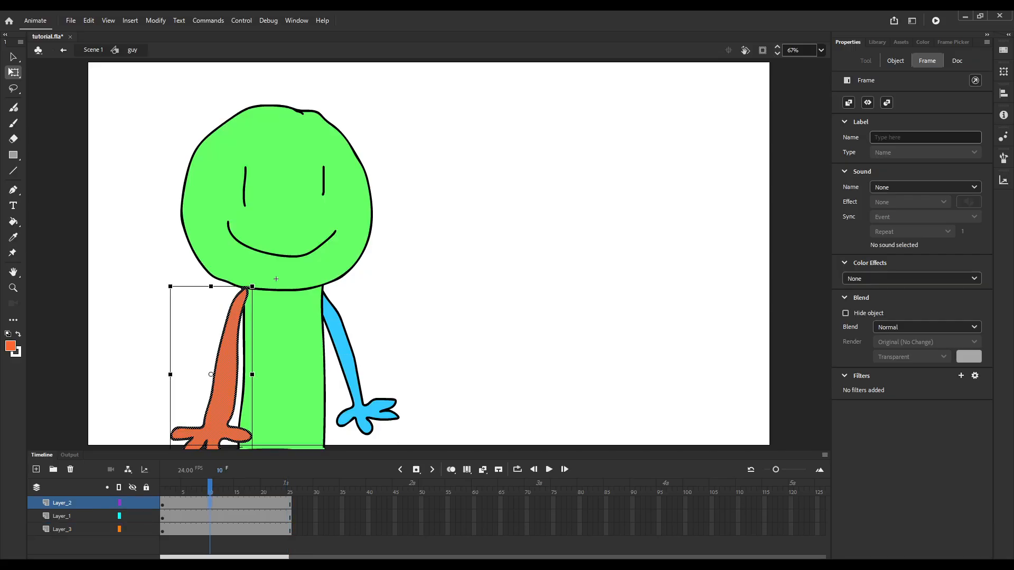
click(163, 487)
key(Return)
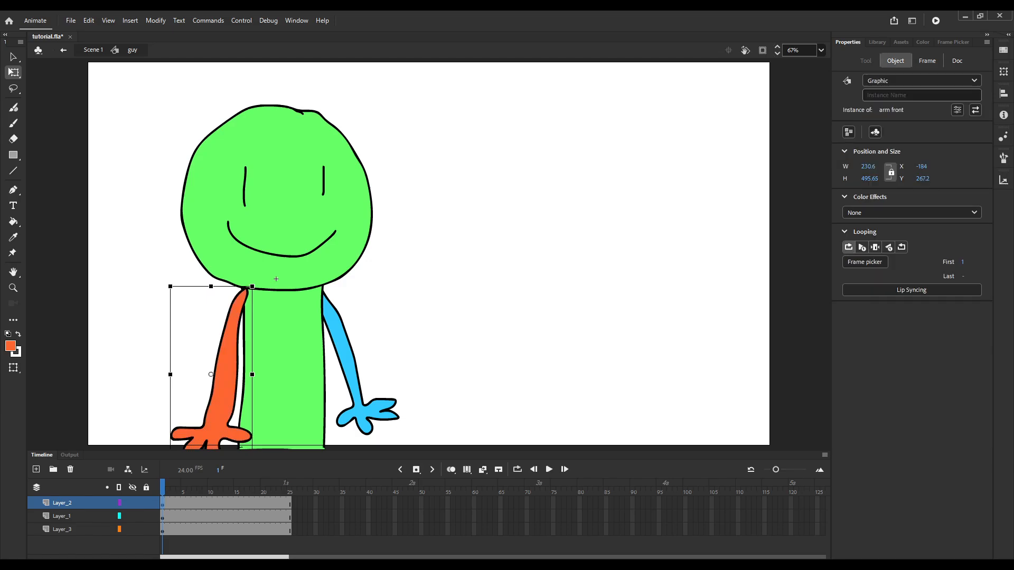
double_click(475, 253)
double_click(285, 221)
click(285, 221)
click(283, 348)
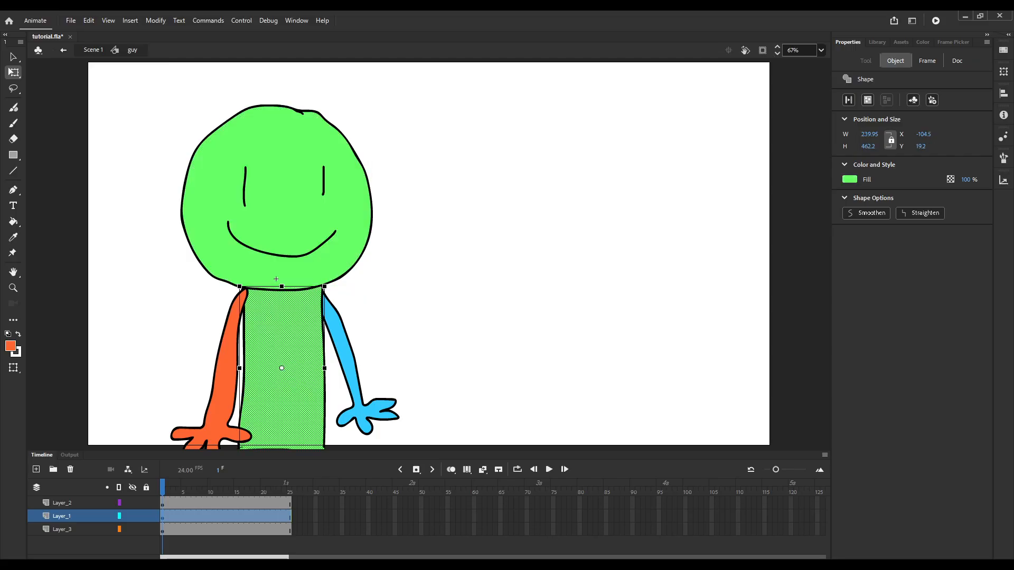
Move the transformation point of the orange arm symbol to its shoulder and fit the stage in the view.
click(226, 354)
scroll(391, 296, down, 5)
scroll(338, 301, up, 2)
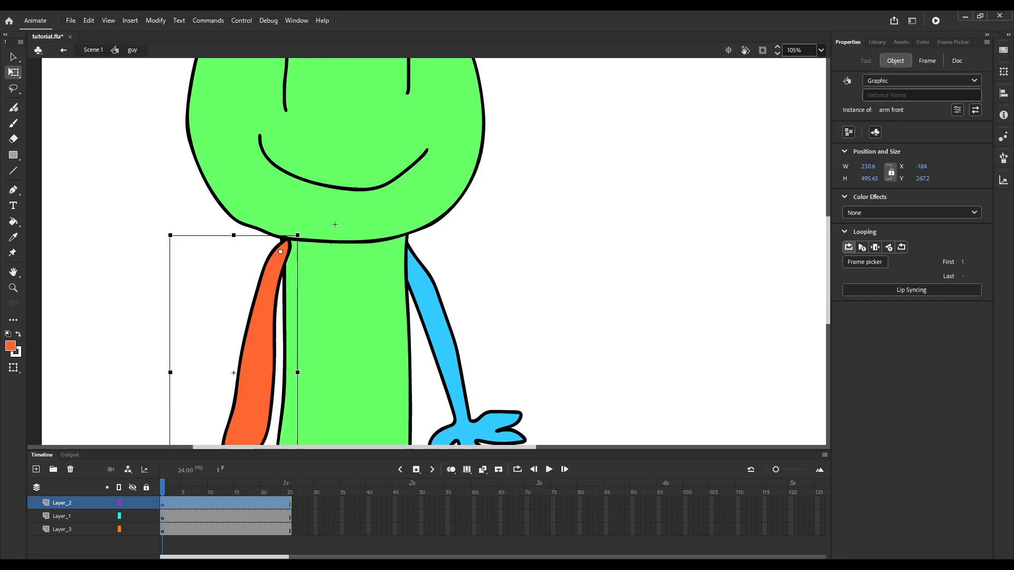
scroll(359, 264, up, 4)
click(821, 50)
click(803, 62)
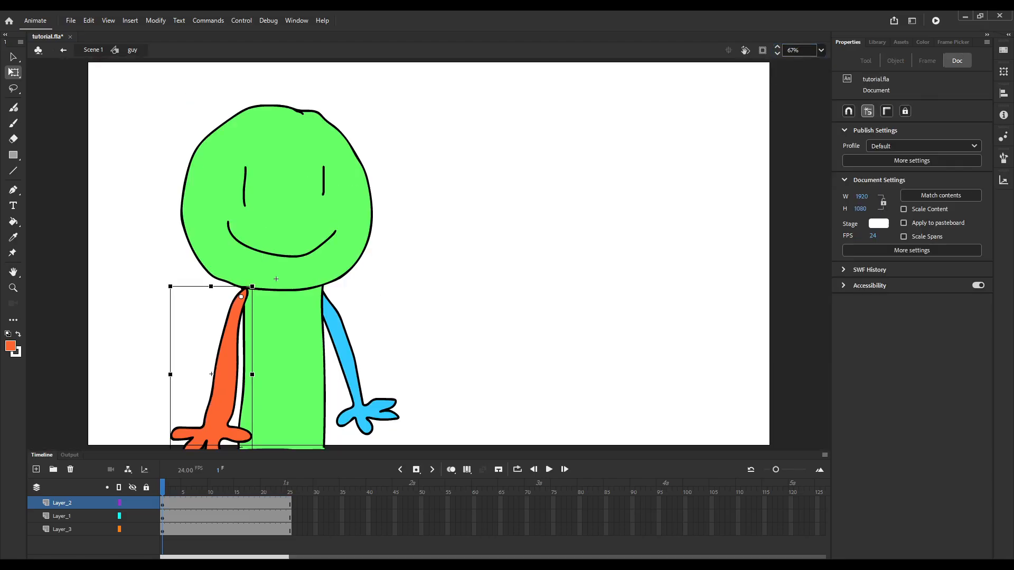
Convert the blue arm on Layer_3 at frame 1 to a graphic symbol named "arm behind".
click(342, 346)
click(163, 531)
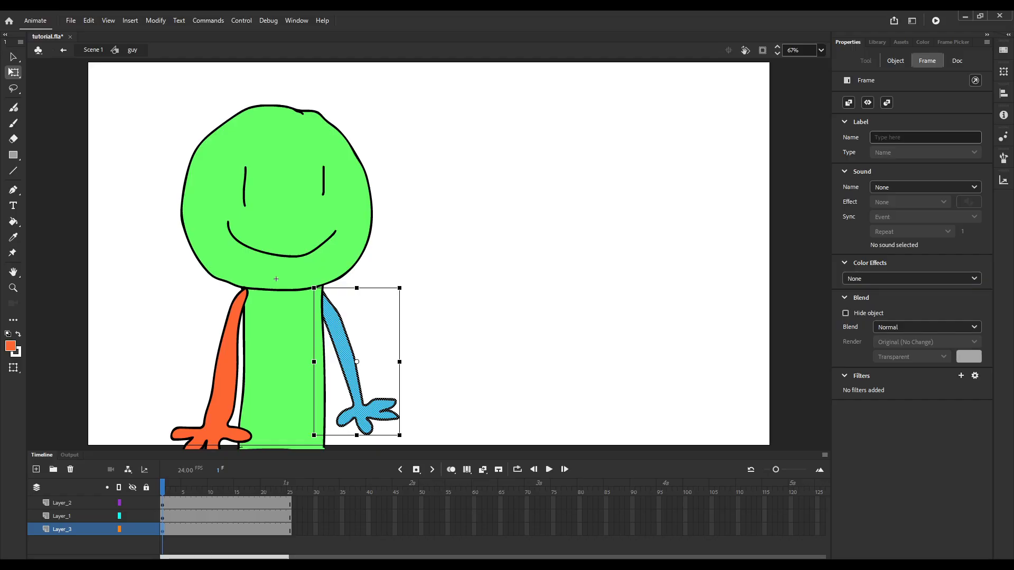
key(Return)
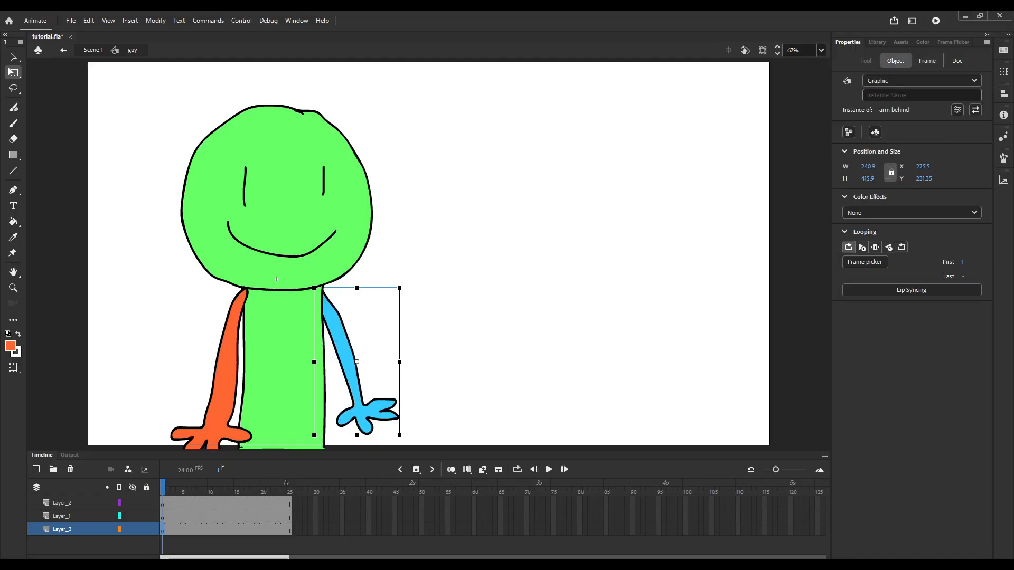
Move the transformation point of the blue arm symbol to its shoulder within the guy symbol.
double_click(357, 361)
click(454, 311)
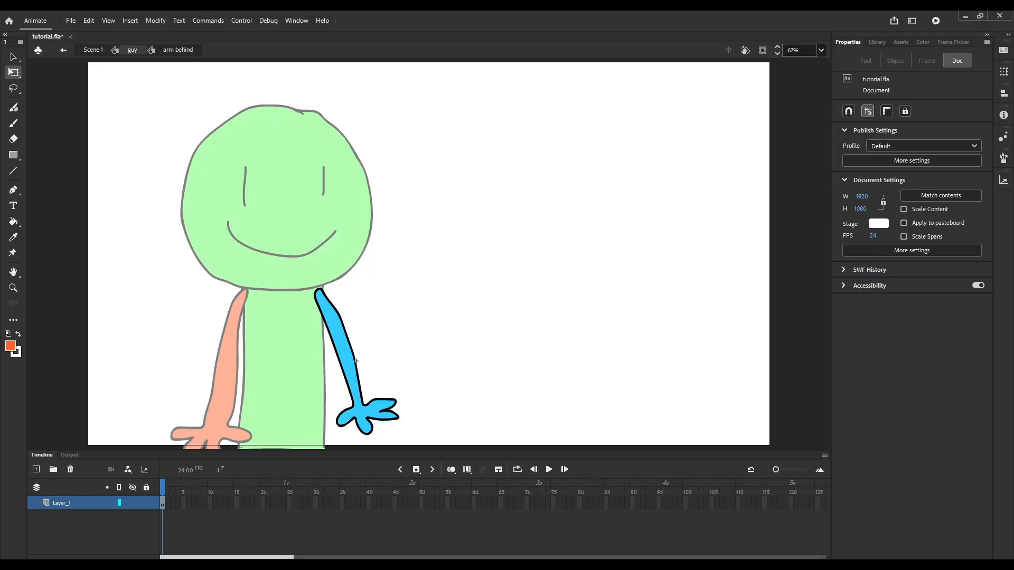
click(132, 50)
drag(357, 361, 320, 299)
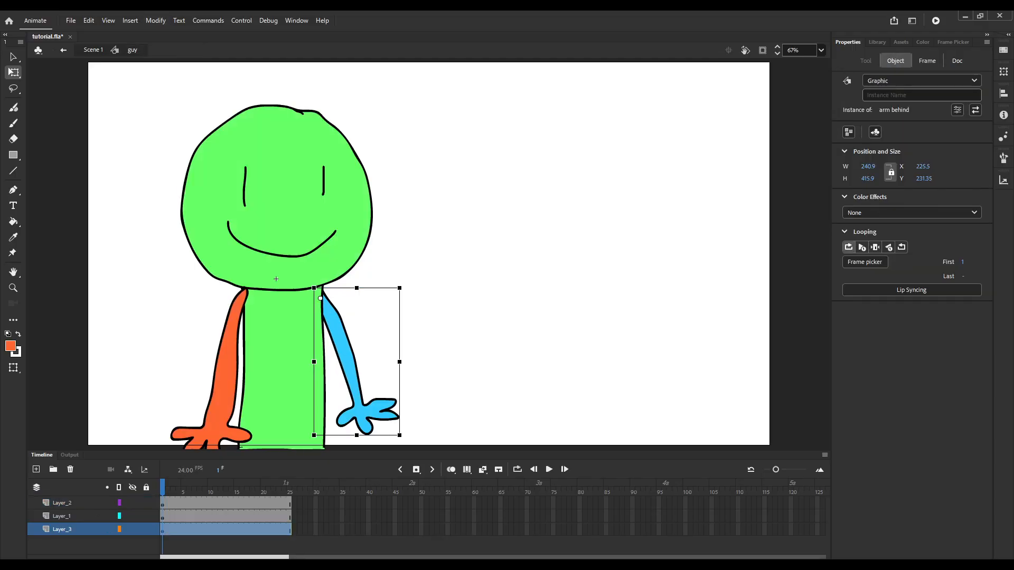
Insert keyframes at frame 5 for the orange arm on Layer_2 and the blue arm on Layer_3.
key(period)
key(period)
key(period)
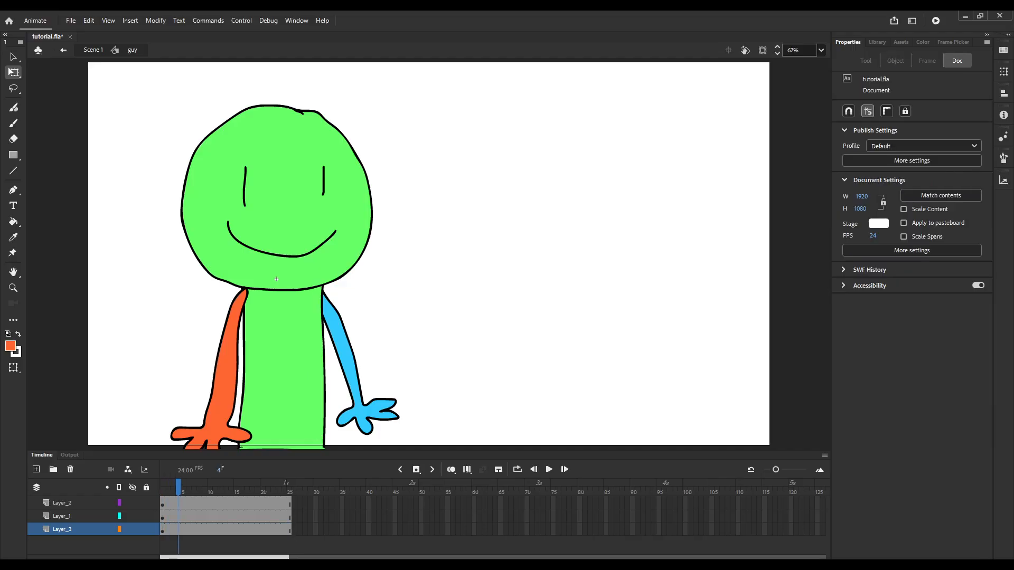
key(period)
key(Escape)
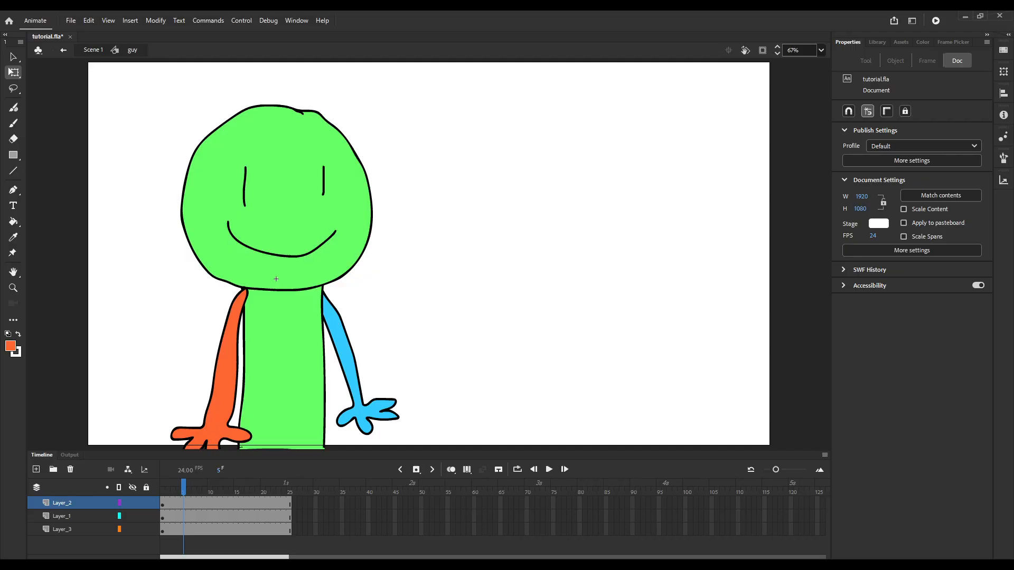
click(184, 503)
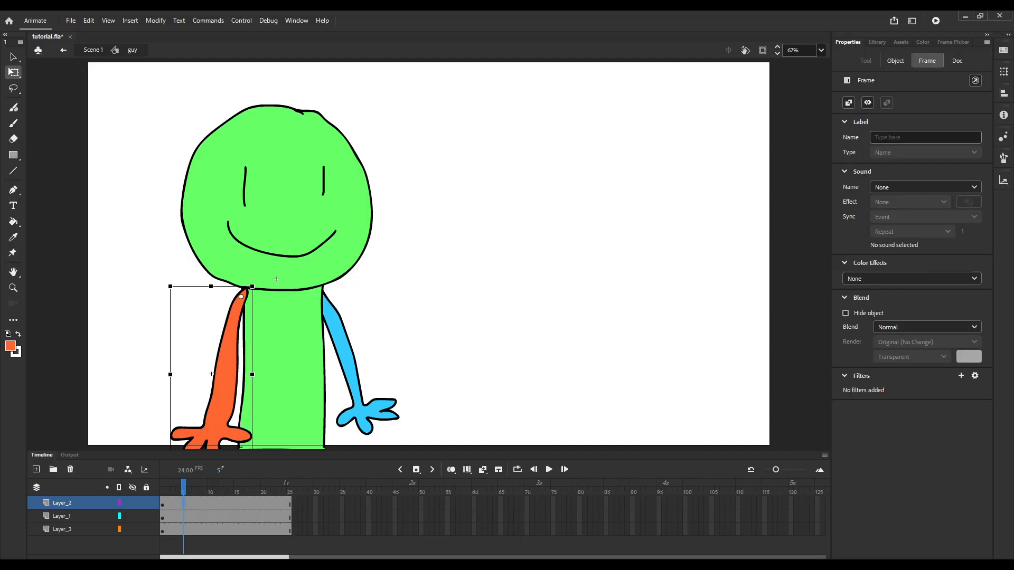
key(F6)
click(276, 279)
click(346, 343)
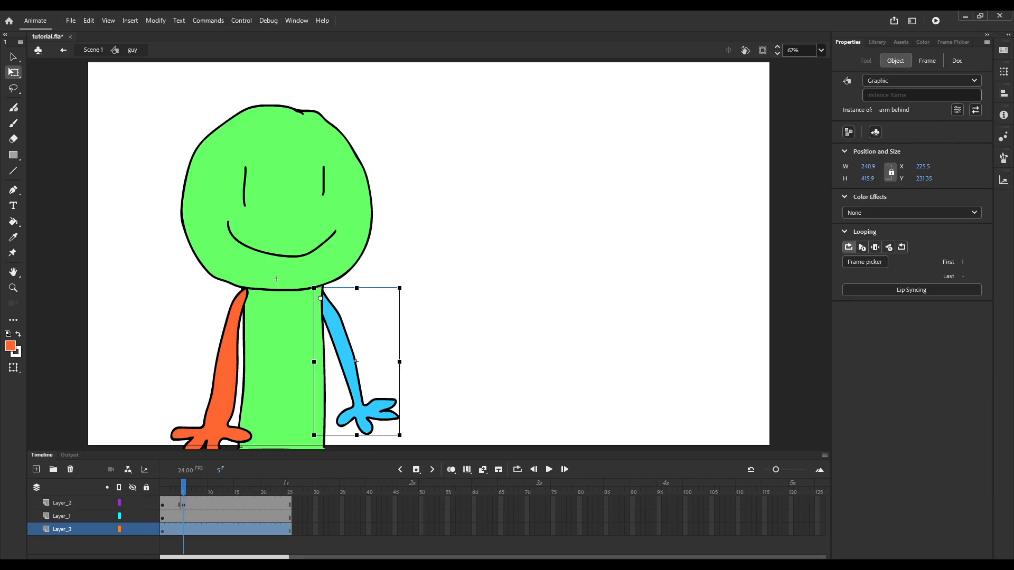
key(F6)
Insert keyframes at frame 15 for the orange arm on Layer_2 and the blue arm on Layer_3.
click(225, 370)
click(237, 504)
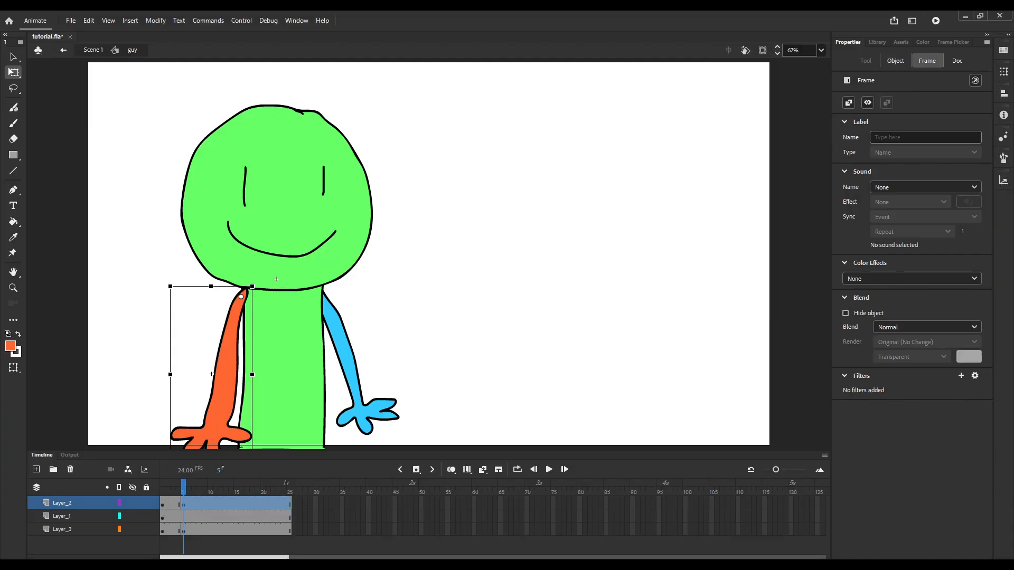
key(F6)
click(231, 530)
click(236, 530)
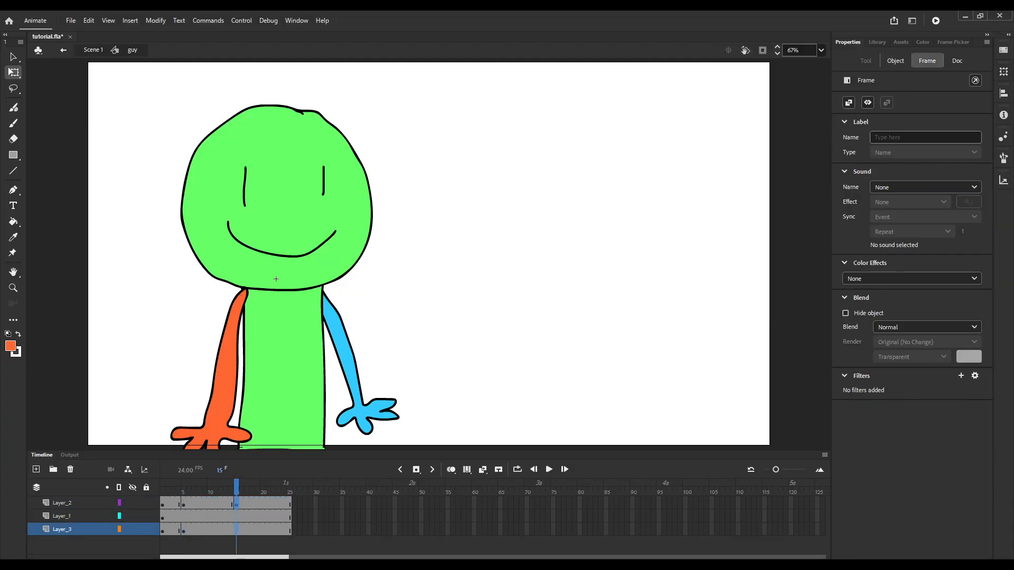
key(F6)
Rotate the orange and blue arms upward around their shoulders at frame 15.
click(236, 503)
scroll(381, 367, down, 2)
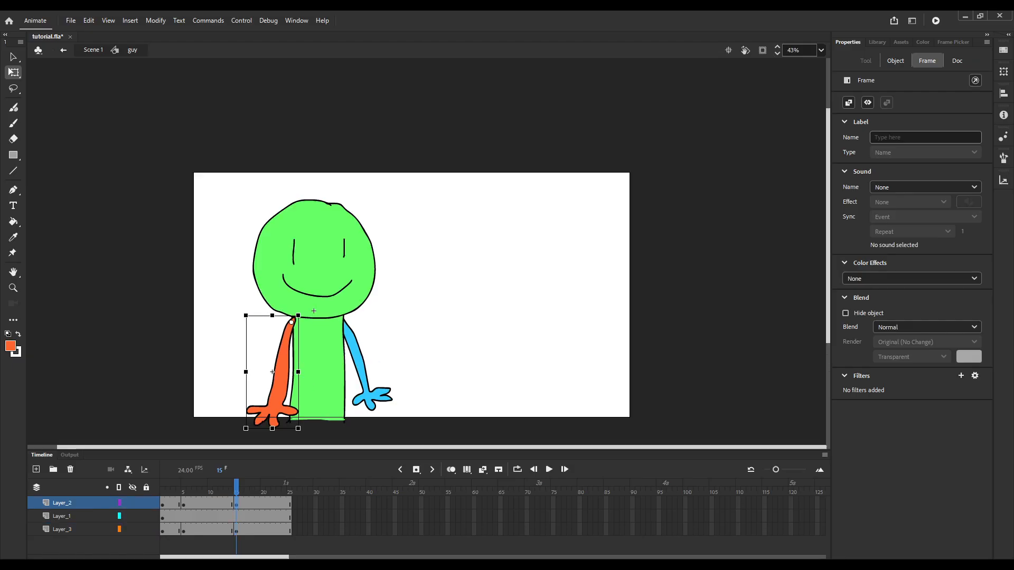
drag(243, 431, 227, 223)
click(365, 365)
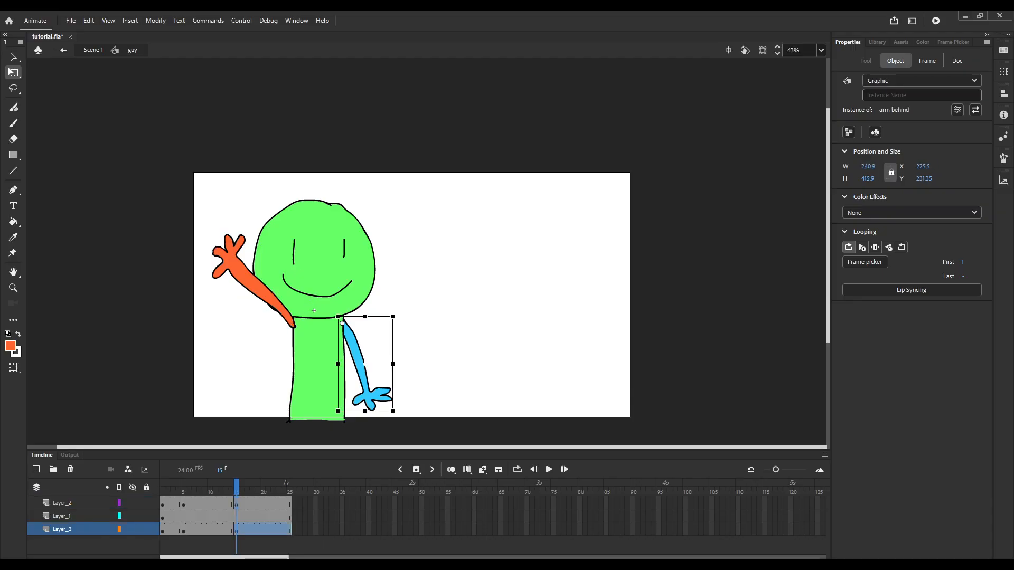
drag(396, 414, 424, 292)
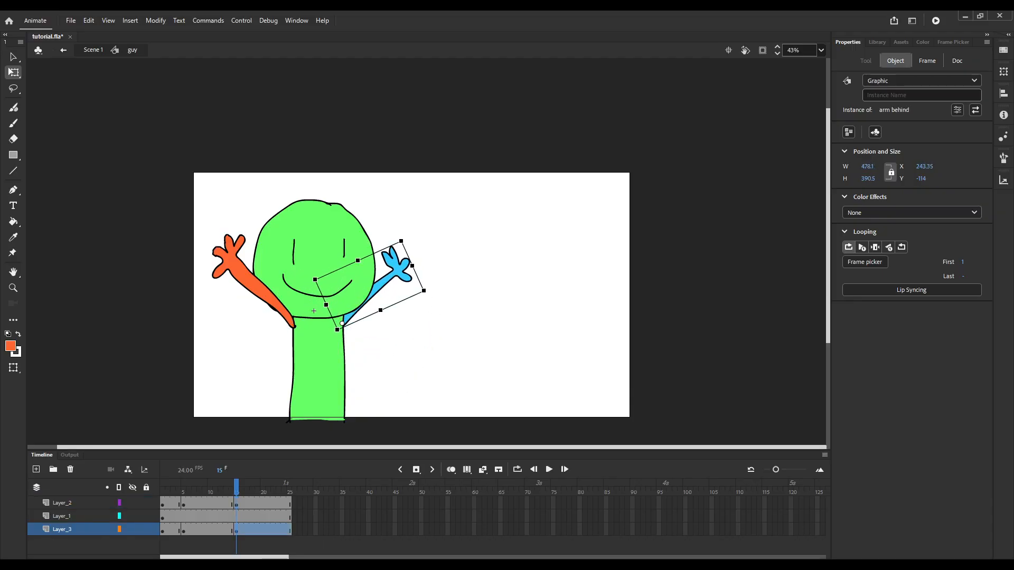
key(Escape)
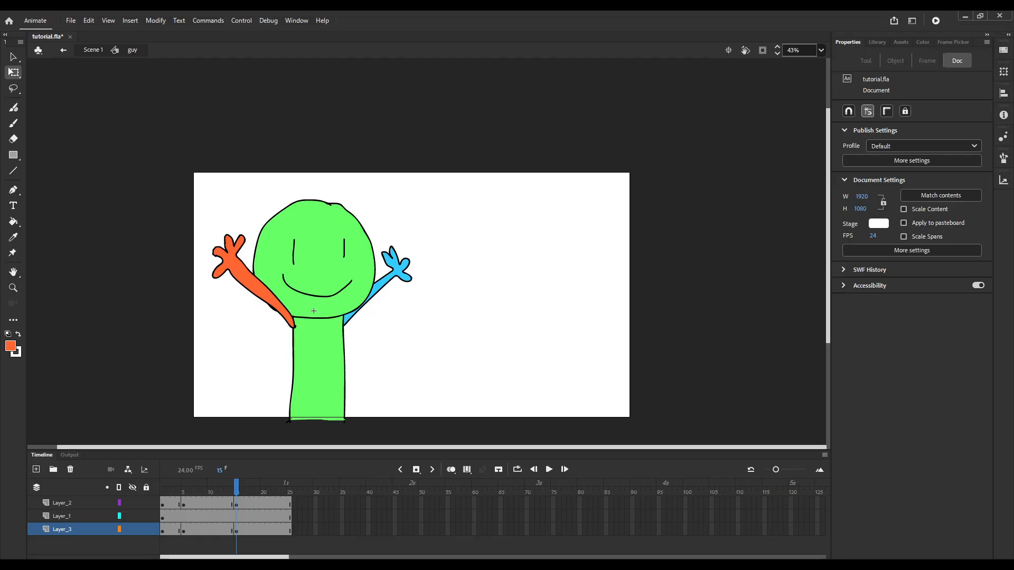
Delete both the orange arm and the blue arm from frame 15.
scroll(276, 279, up, 2)
click(185, 237)
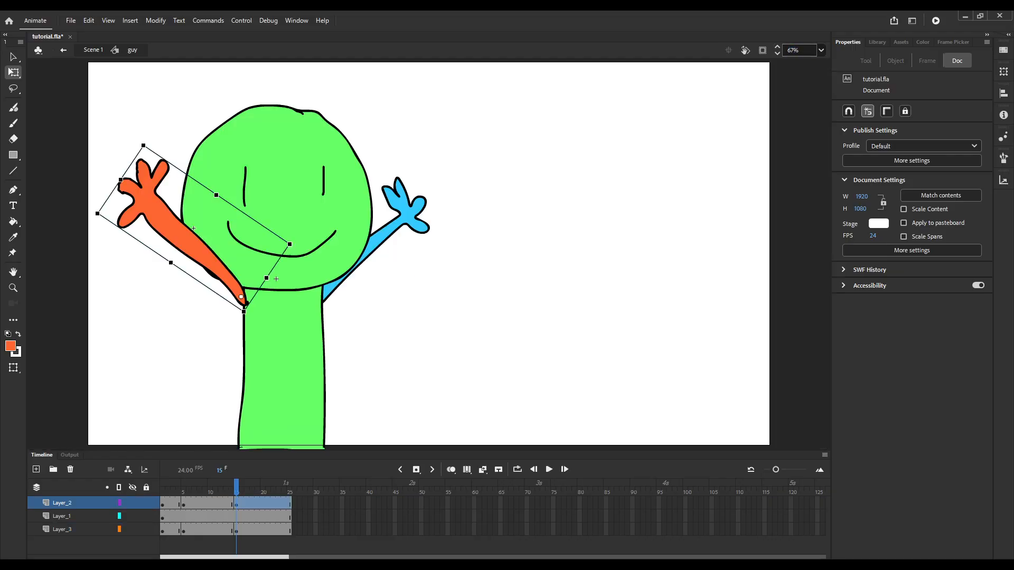
key(Delete)
click(406, 212)
key(Delete)
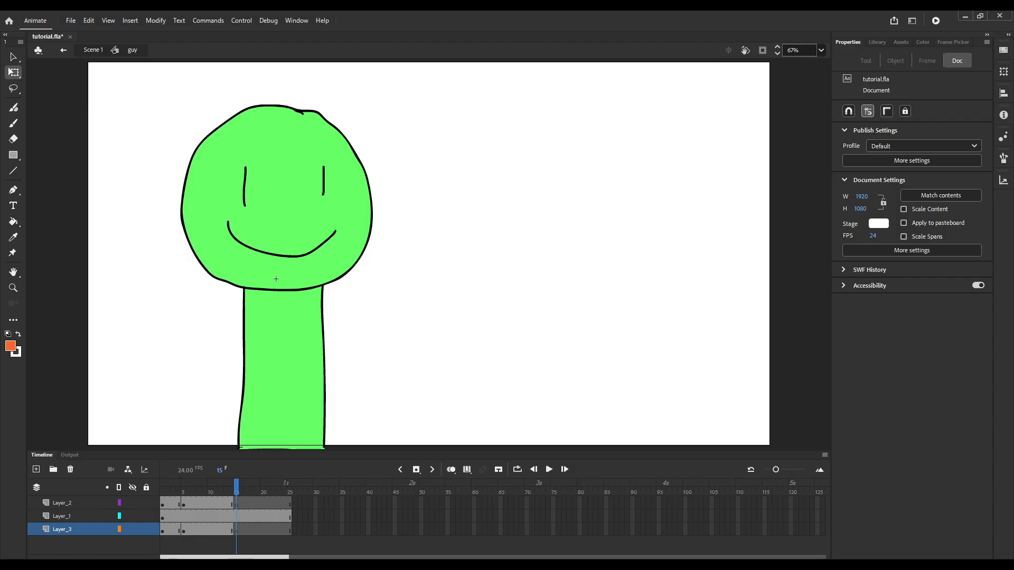
Draw the black outline of an upper arm extending sideways from the orange arm's shoulder on Layer_2 at frame 15, using the Classic Brush at size 6.
click(62, 503)
click(10, 347)
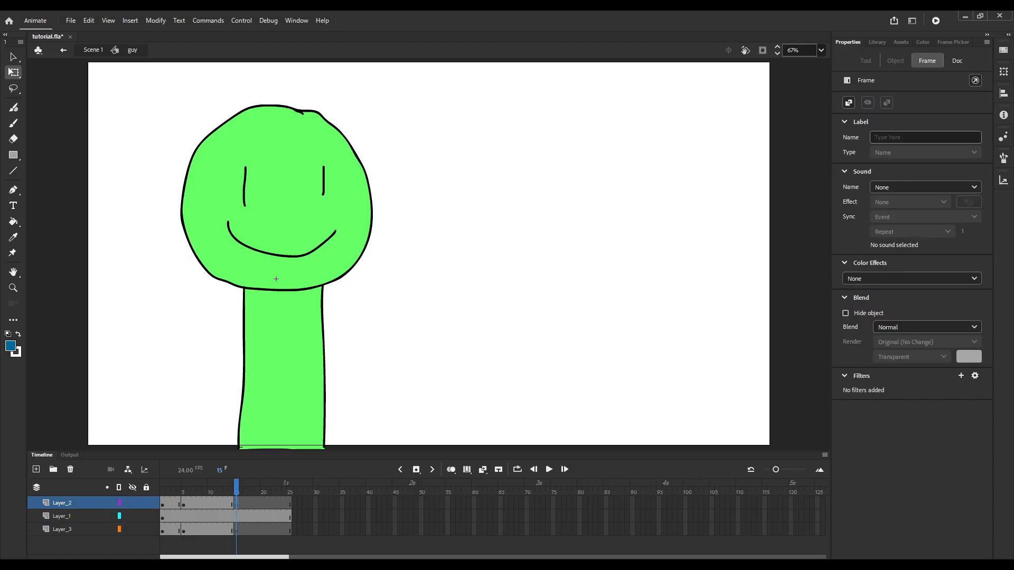
click(13, 108)
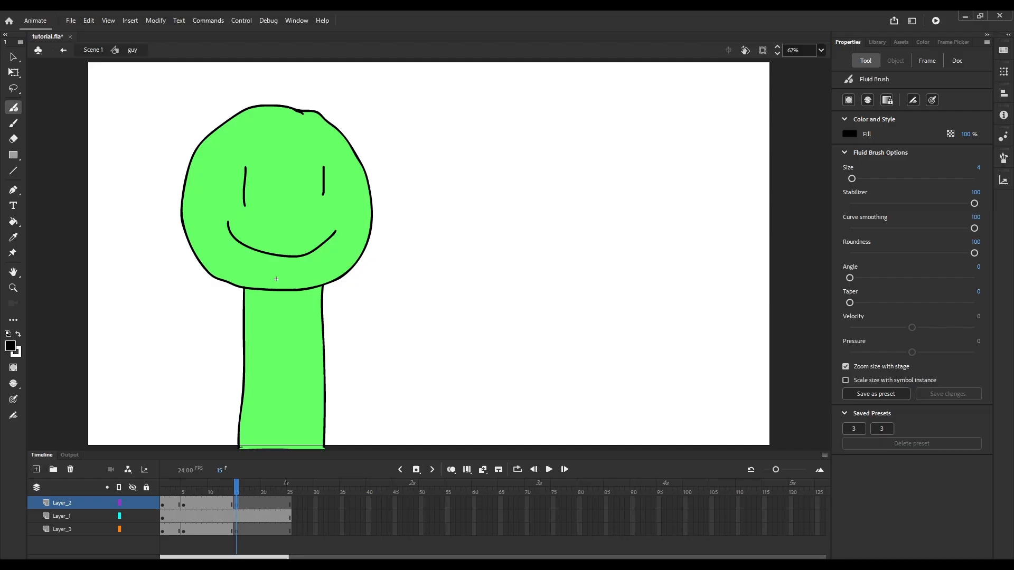
key(b)
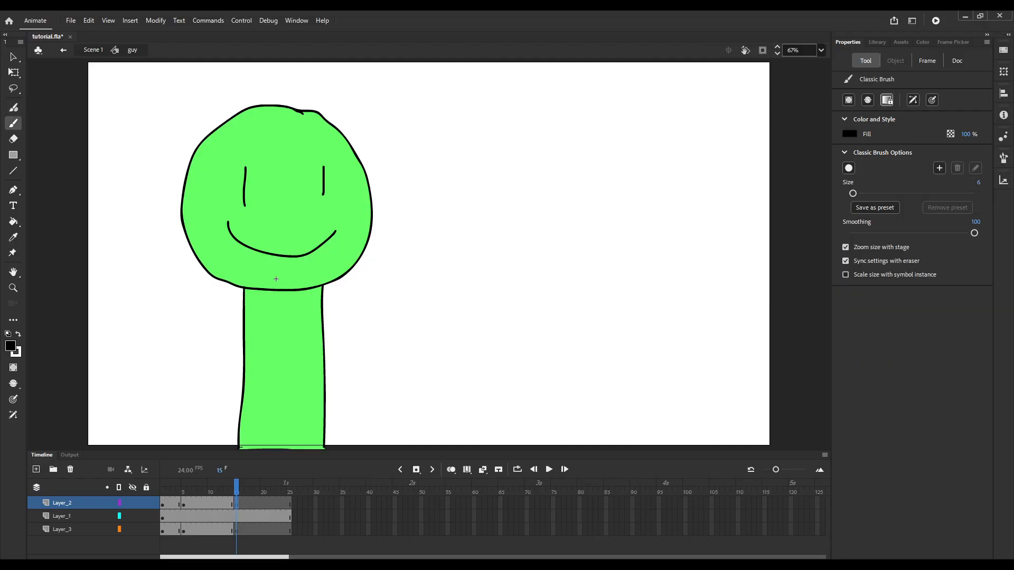
drag(244, 287, 180, 300)
key(ctrl+z)
mouse_move(245, 288)
mouse_down()
mouse_move(170, 306)
mouse_move(148, 227)
mouse_move(121, 262)
mouse_move(136, 294)
mouse_up()
key(ctrl+z)
mouse_move(245, 287)
mouse_down()
mouse_move(167, 302)
mouse_move(152, 322)
mouse_move(163, 333)
mouse_move(228, 317)
mouse_move(253, 294)
mouse_move(245, 288)
mouse_up()
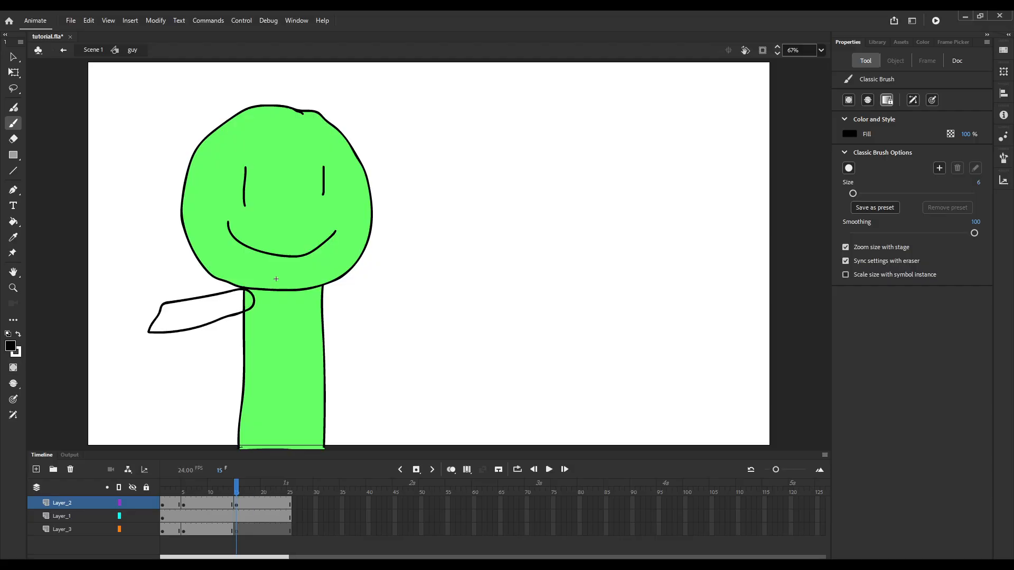
Fill the newly outlined upper arm with orange using the Paint Bucket.
click(10, 347)
key(k)
click(203, 314)
Convert the orange upper arm at frame 15 to a symbol named "arm front 2" and open it for editing.
key(q)
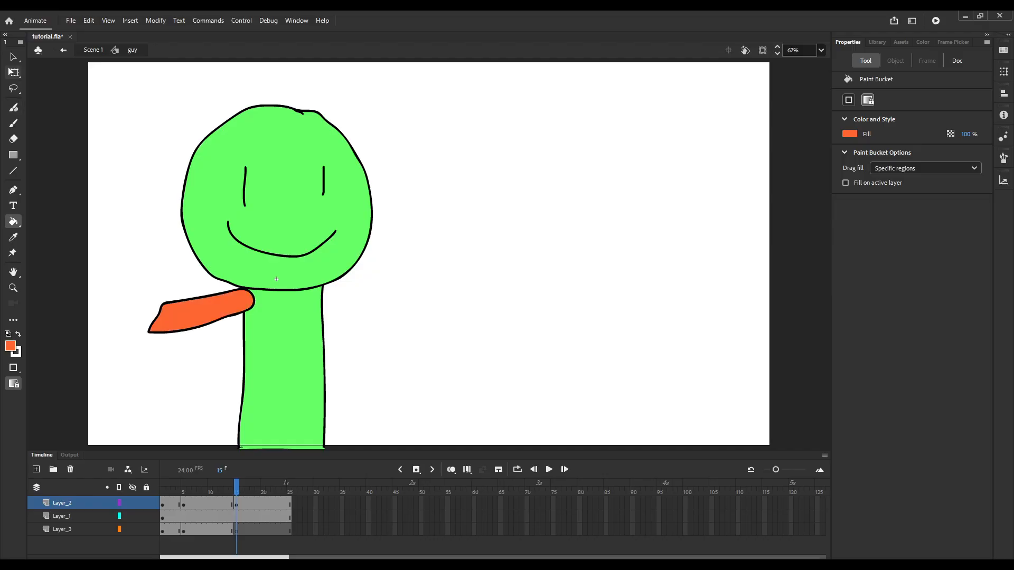
click(237, 504)
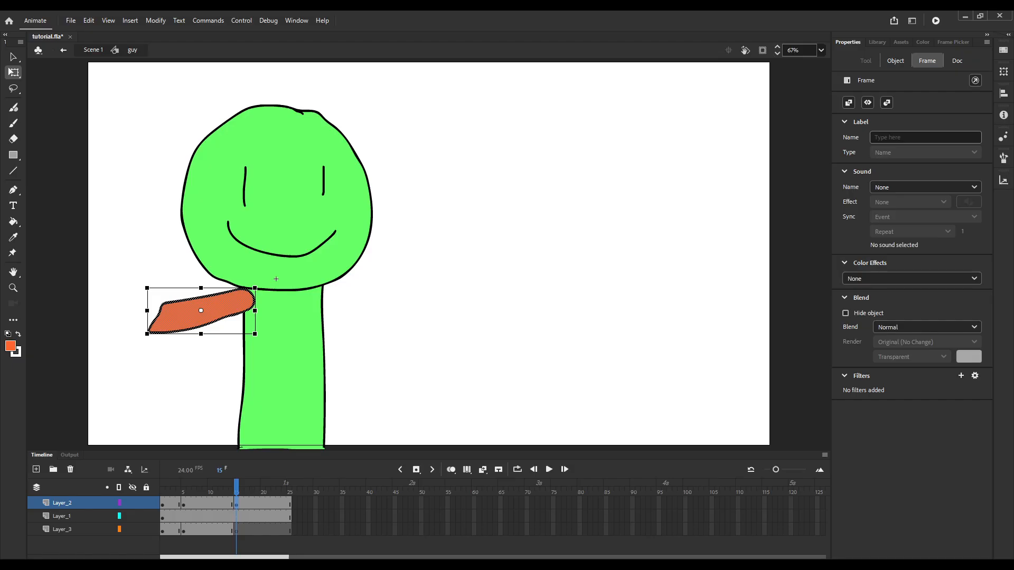
key(F8)
text(arm front 2)
key(Return)
double_click(201, 310)
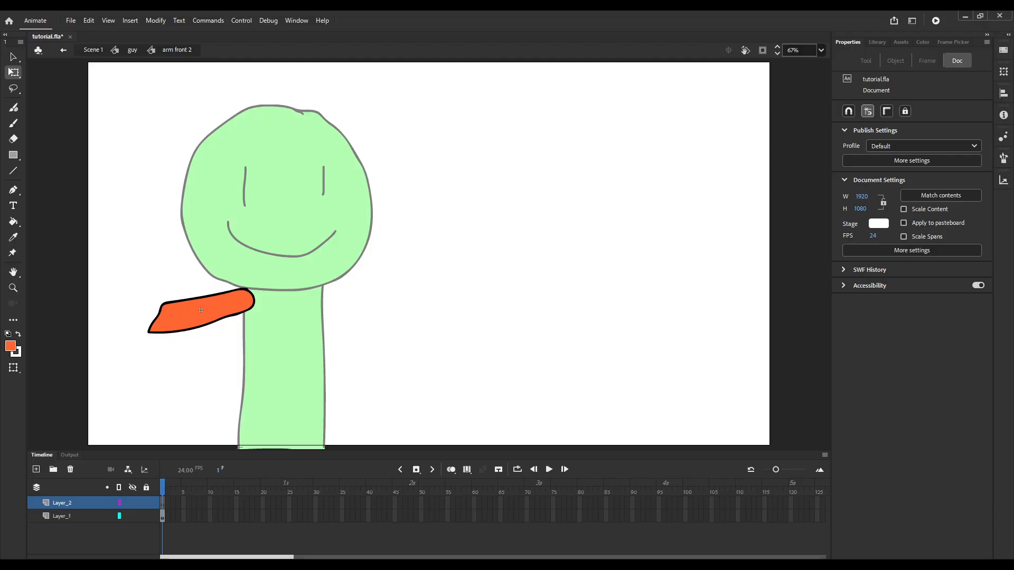
Outline a raised forearm and hand in black from the elbow on Layer_2 inside the arm symbol, using the Classic Brush at size 6.
key(d)
key(x)
key(b)
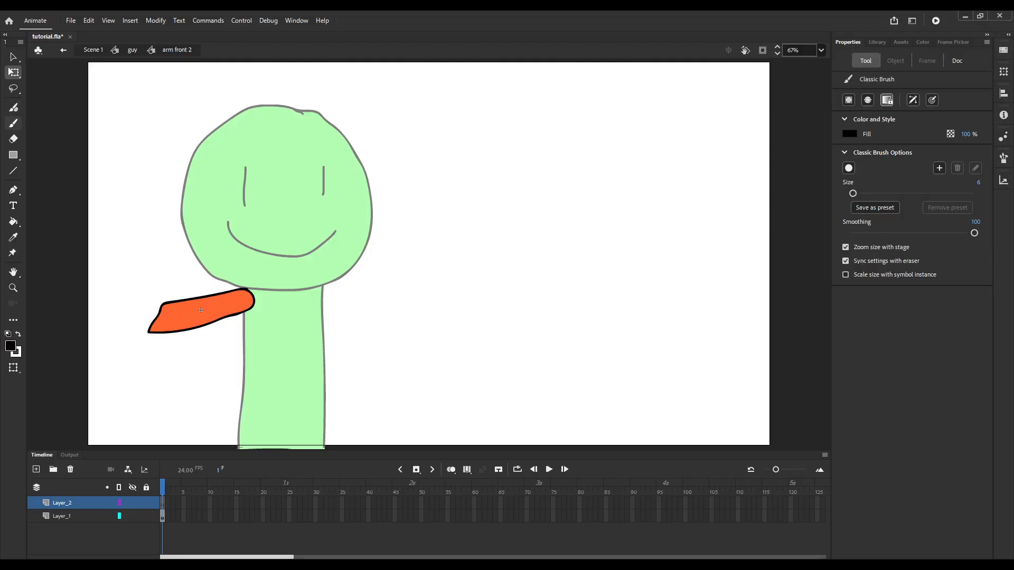
scroll(200, 311, up, 2)
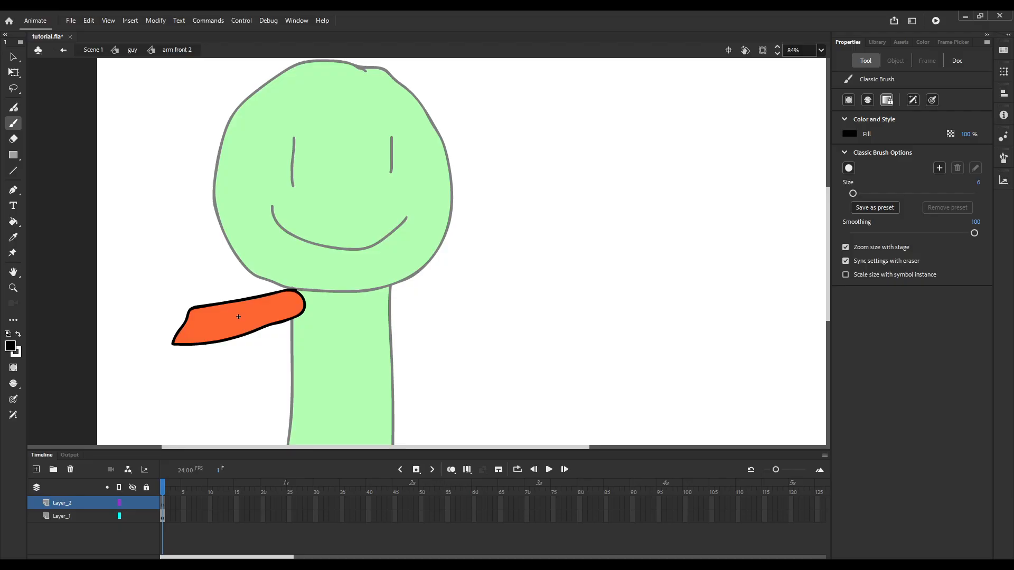
mouse_move(170, 343)
mouse_down()
mouse_move(117, 222)
mouse_move(142, 232)
mouse_move(144, 202)
mouse_move(155, 226)
mouse_move(171, 202)
mouse_move(175, 226)
mouse_move(202, 228)
mouse_move(176, 257)
mouse_move(186, 309)
mouse_up()
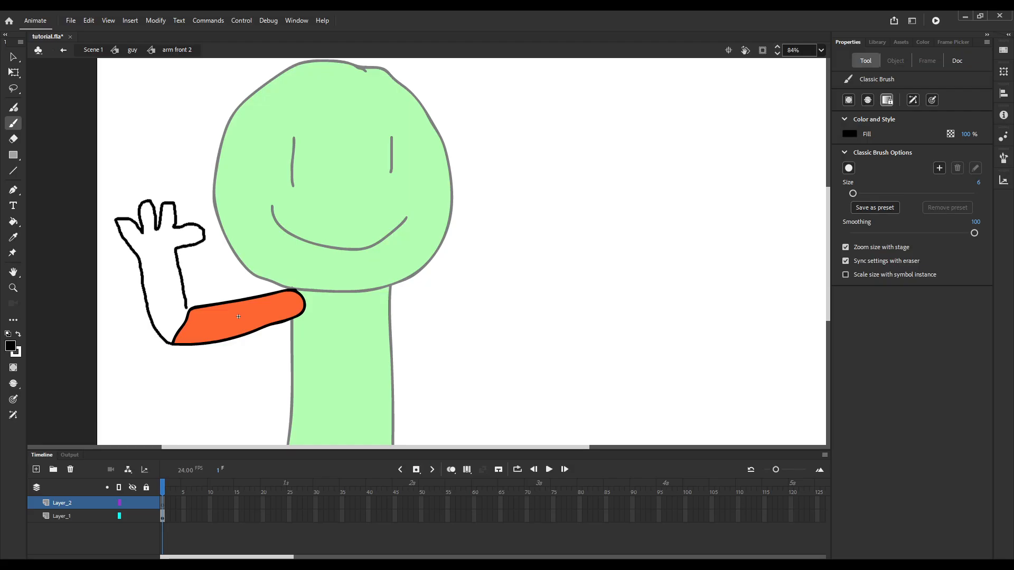
key(ctrl+z)
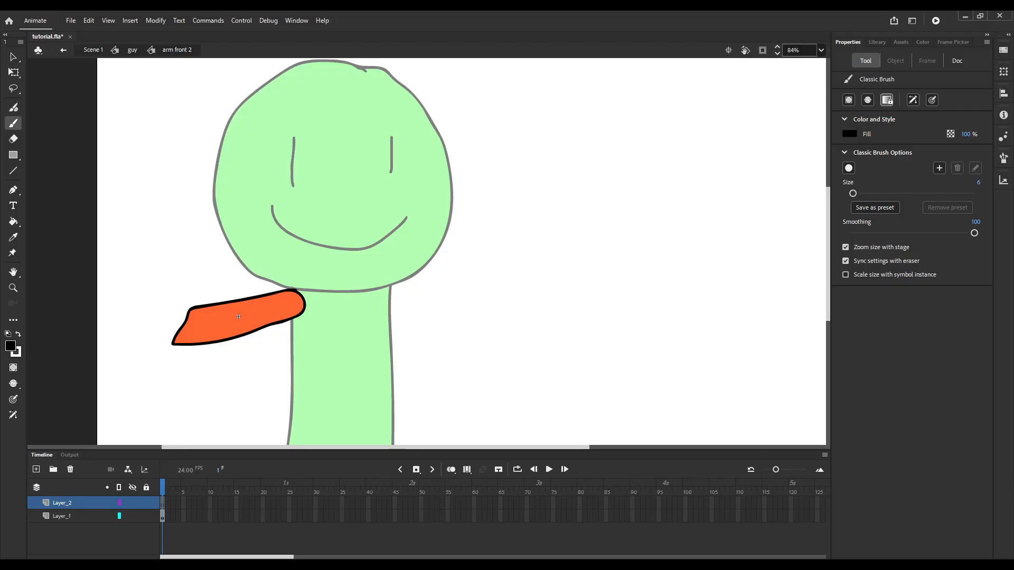
mouse_move(171, 344)
mouse_down()
mouse_move(151, 315)
mouse_move(123, 215)
mouse_move(132, 201)
mouse_move(147, 234)
mouse_move(150, 195)
mouse_move(162, 225)
mouse_move(166, 187)
mouse_move(179, 221)
mouse_move(198, 218)
mouse_move(179, 233)
mouse_move(190, 306)
mouse_up()
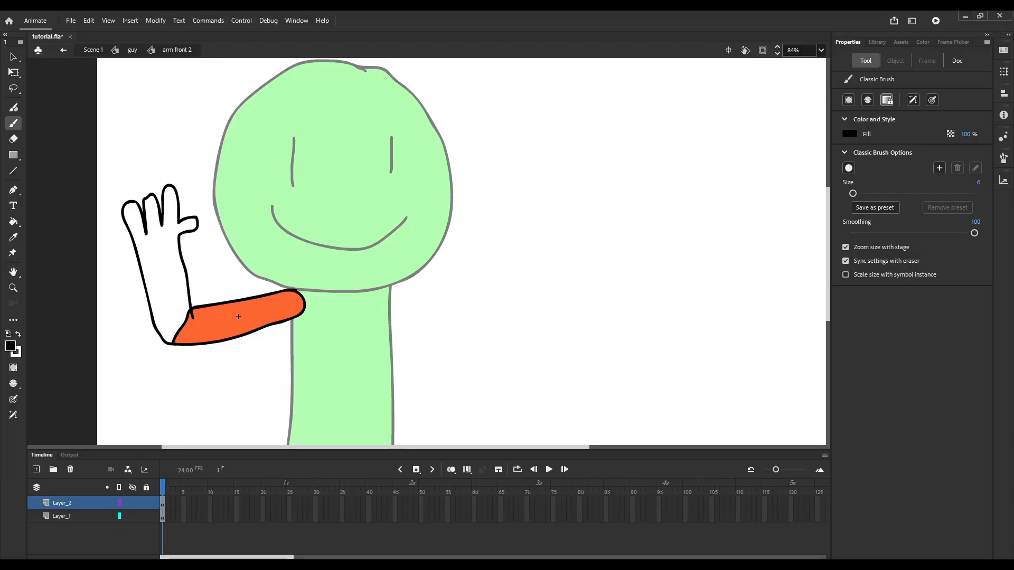
Close the forearm outline with a pencil line across the elbow and fill the forearm and hand with the upper arm's orange.
key(y)
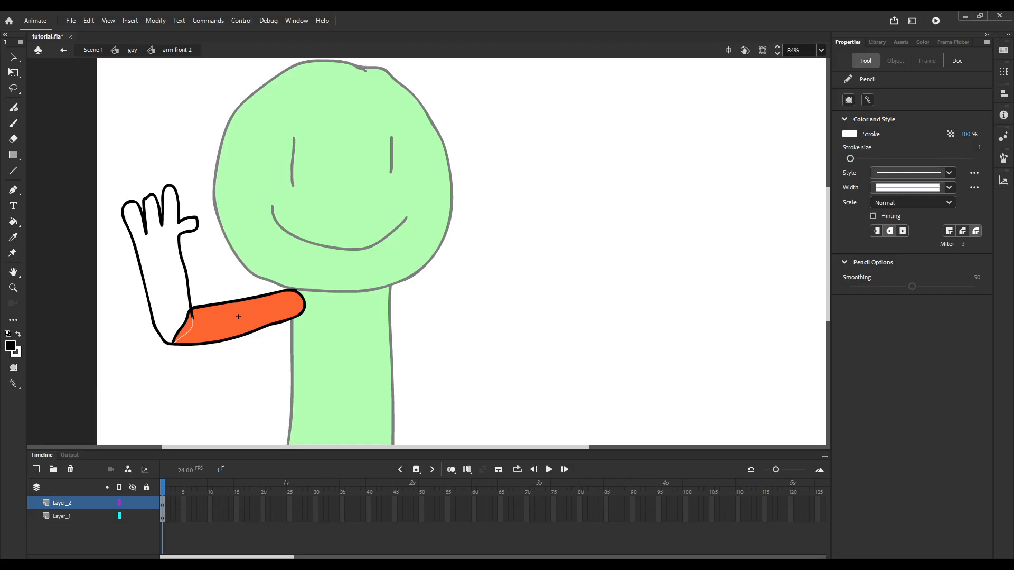
key(i)
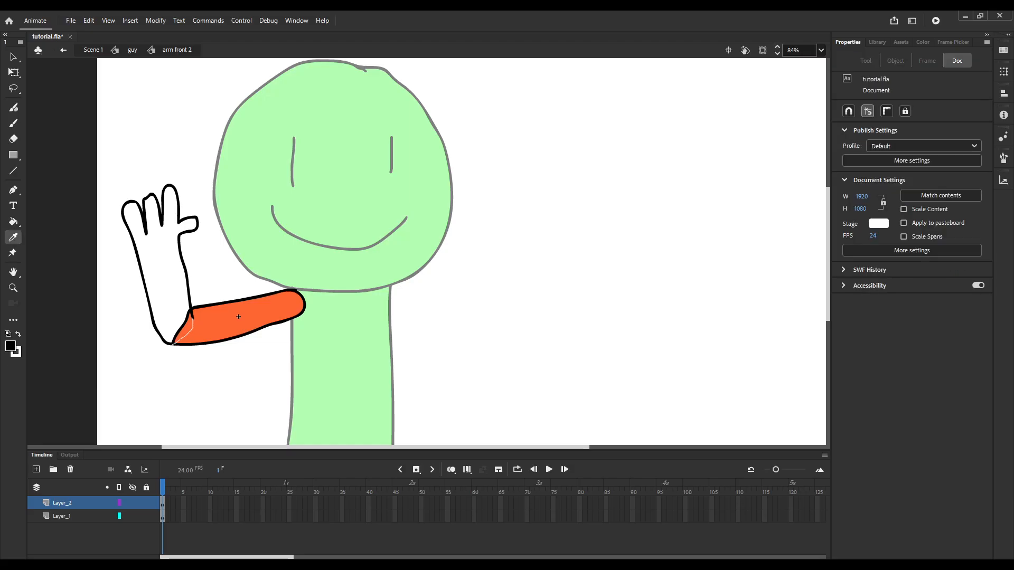
click(238, 316)
click(238, 317)
key(q)
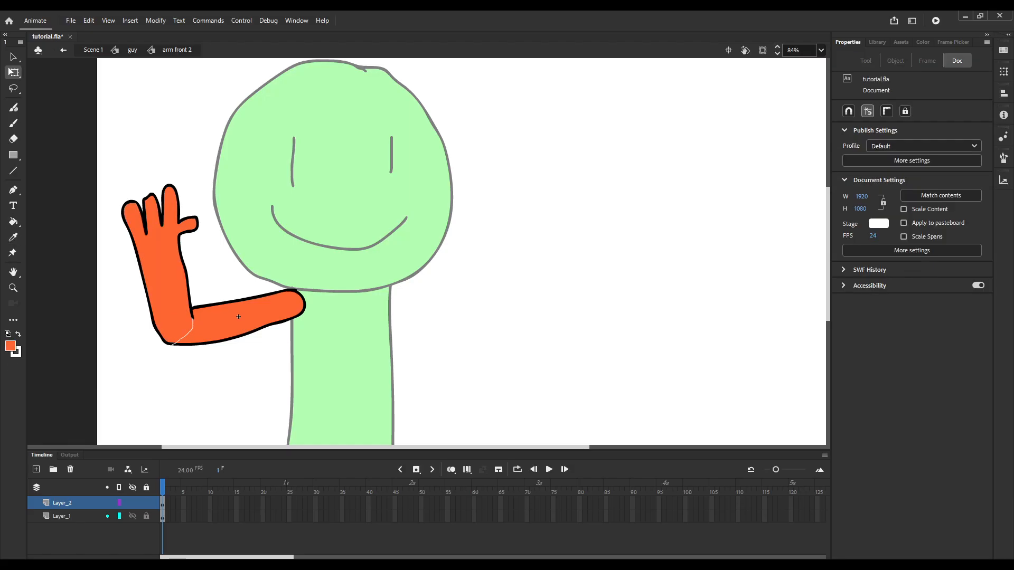
Delete the white pencil line across the elbow on Layer_2.
click(62, 502)
click(184, 336)
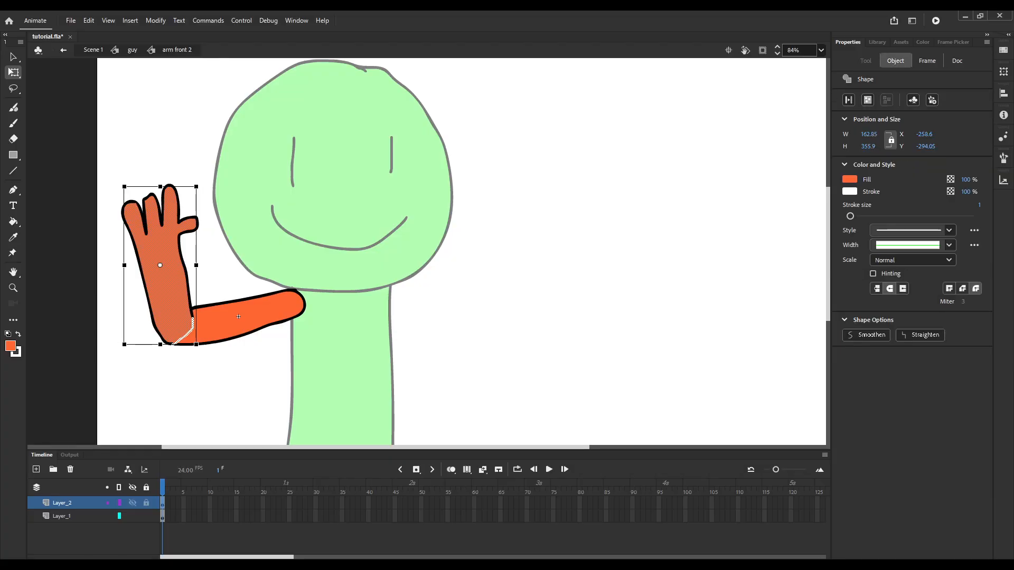
click(184, 336)
key(Delete)
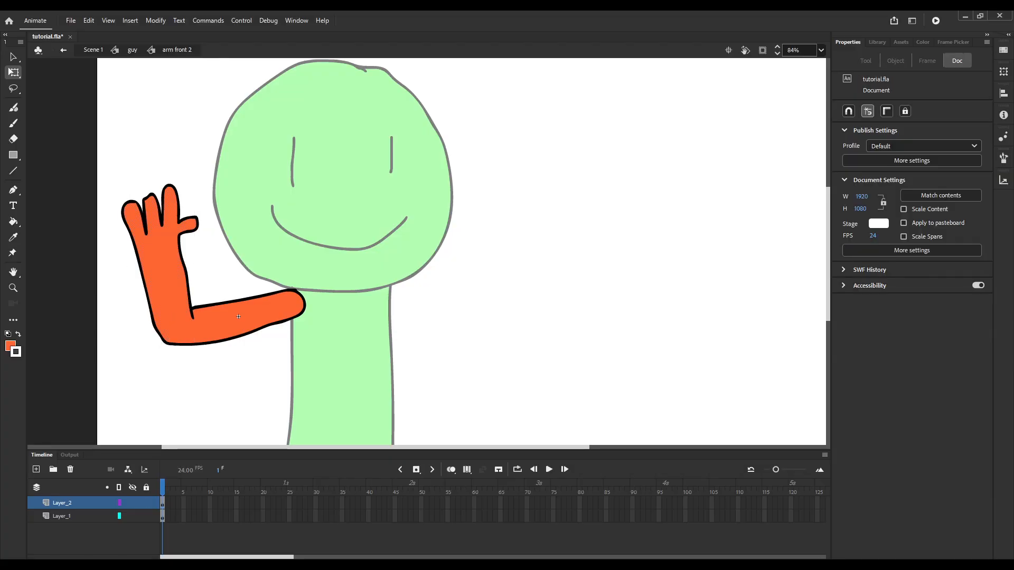
Convert the forearm and hand on Layer_2 to a graphic symbol named "hand" and break it apart again.
click(62, 503)
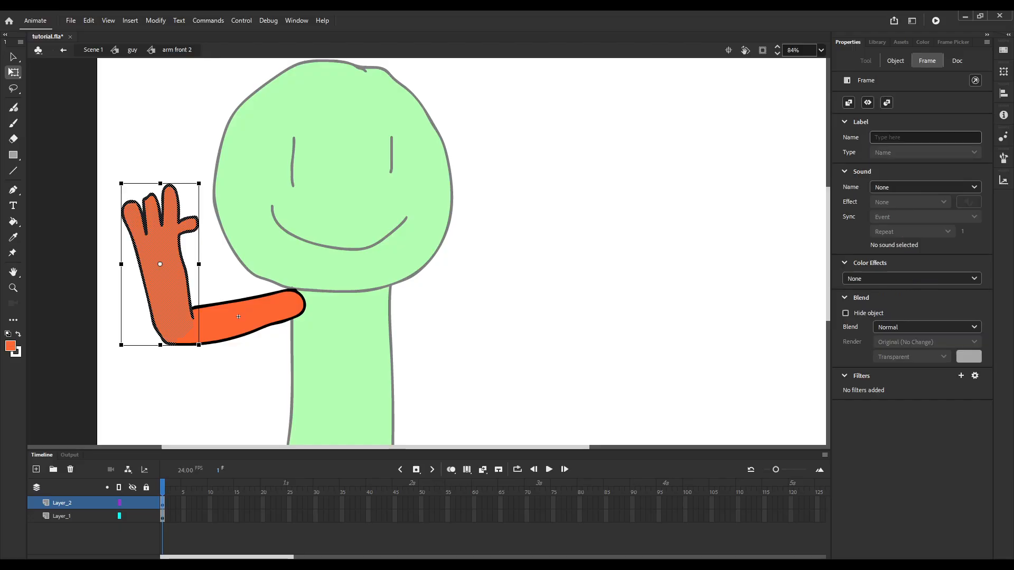
key(F8)
text(hand)
key(Return)
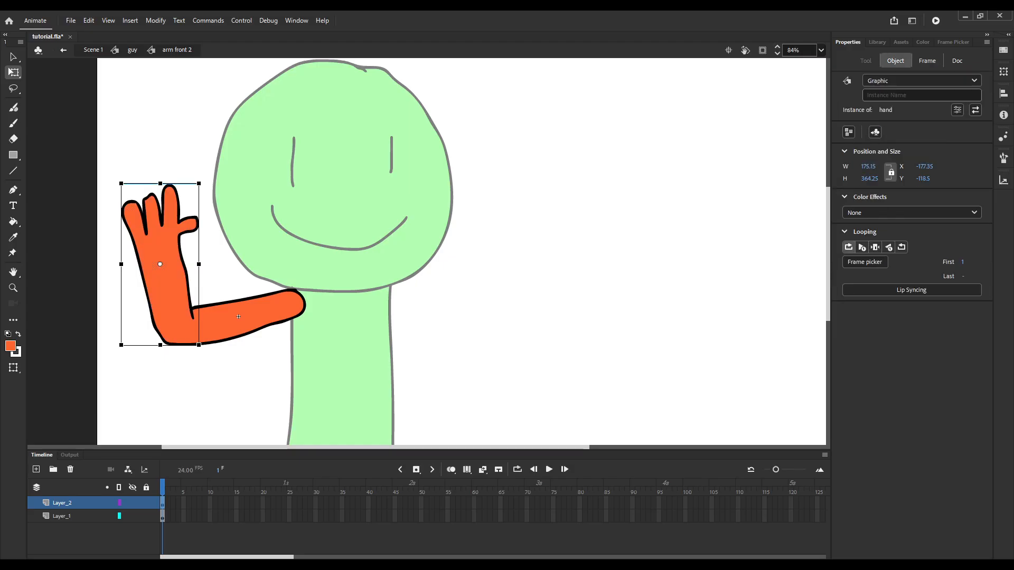
key(ctrl+b)
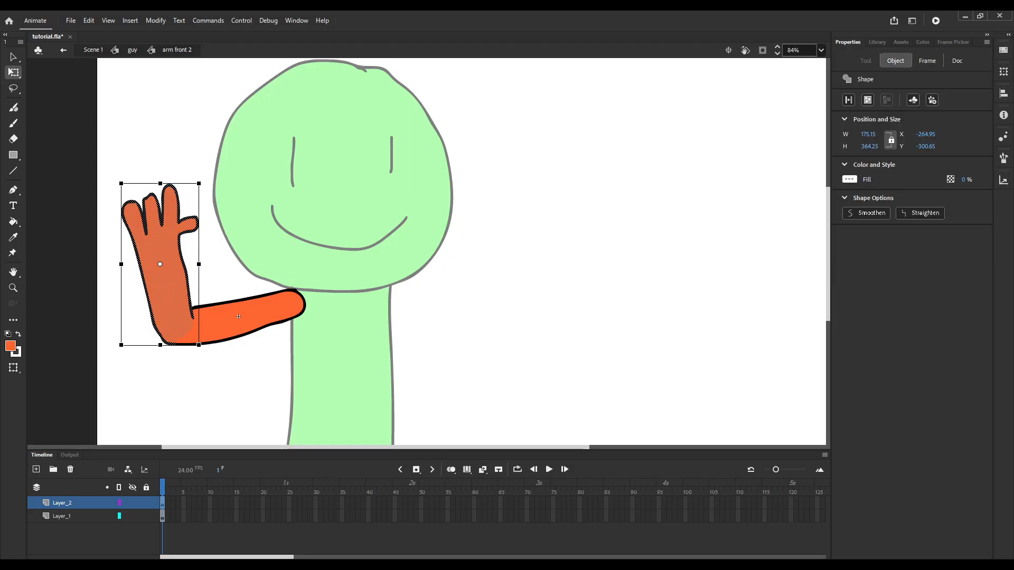
Convert the forearm on Layer_2 to a graphic symbol named "hand front" and the upper arm on Layer_1 to one named "shoulder front".
key(ctrl+z)
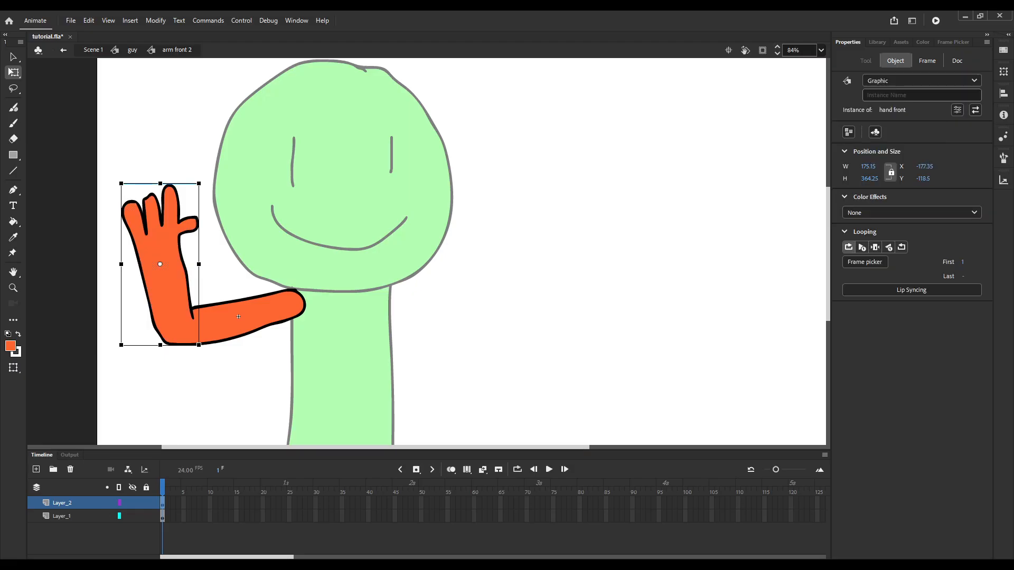
click(239, 317)
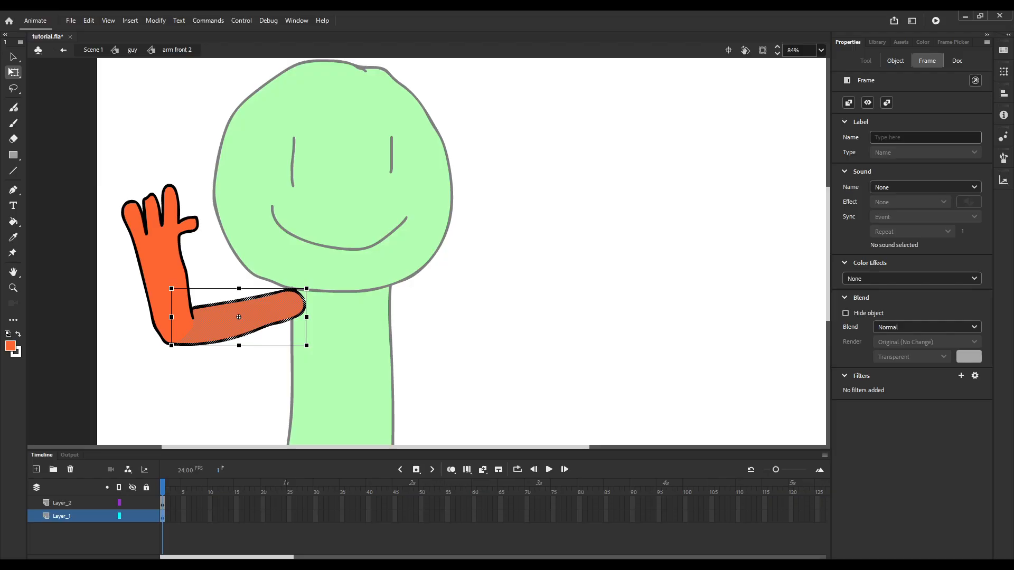
key(ctrl+z)
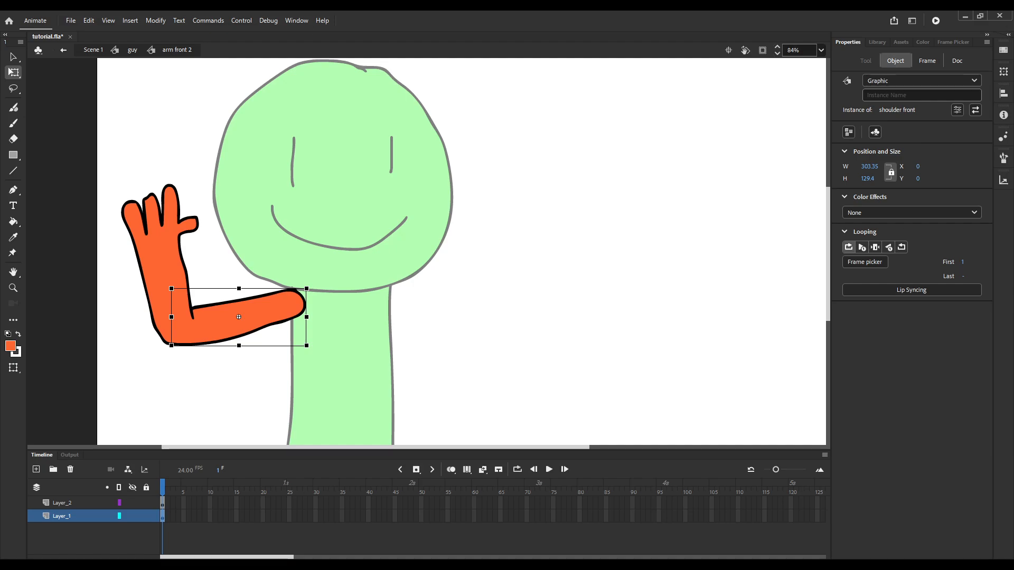
Extend both layers of the arm symbol to frame 5 and insert a keyframe for the hand on Layer_2 there.
click(160, 269)
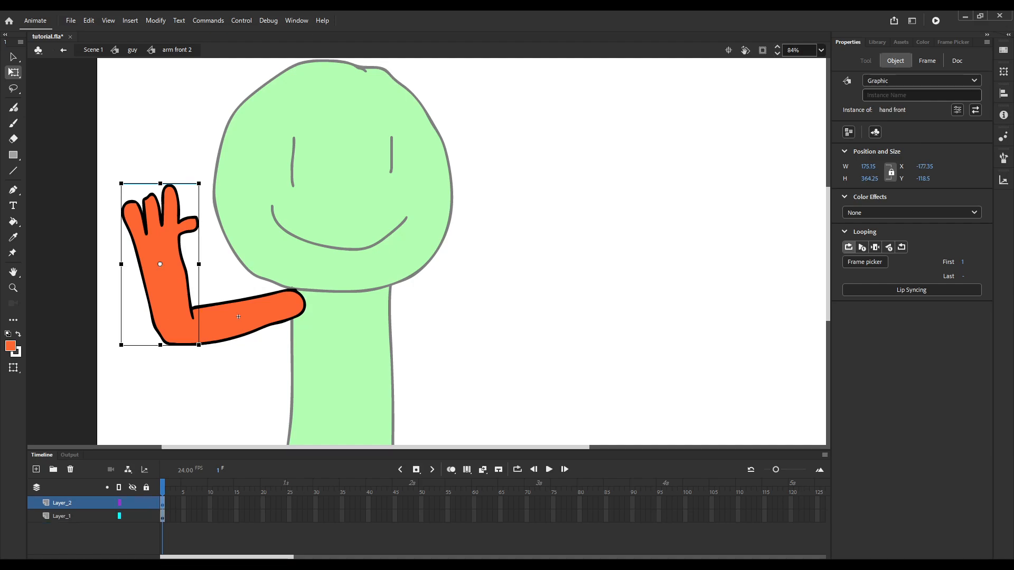
drag(184, 503, 183, 516)
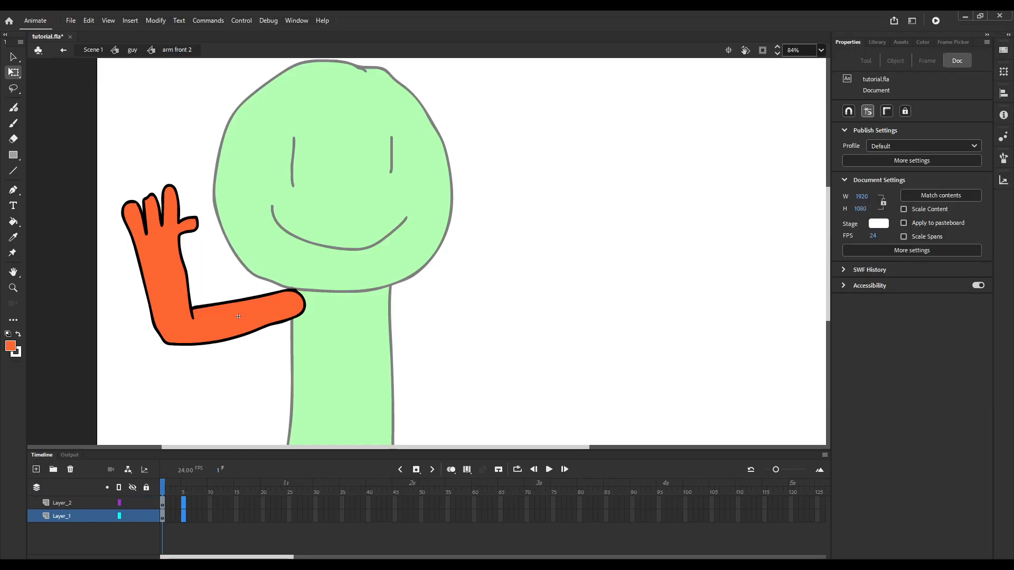
key(F5)
click(184, 504)
key(F6)
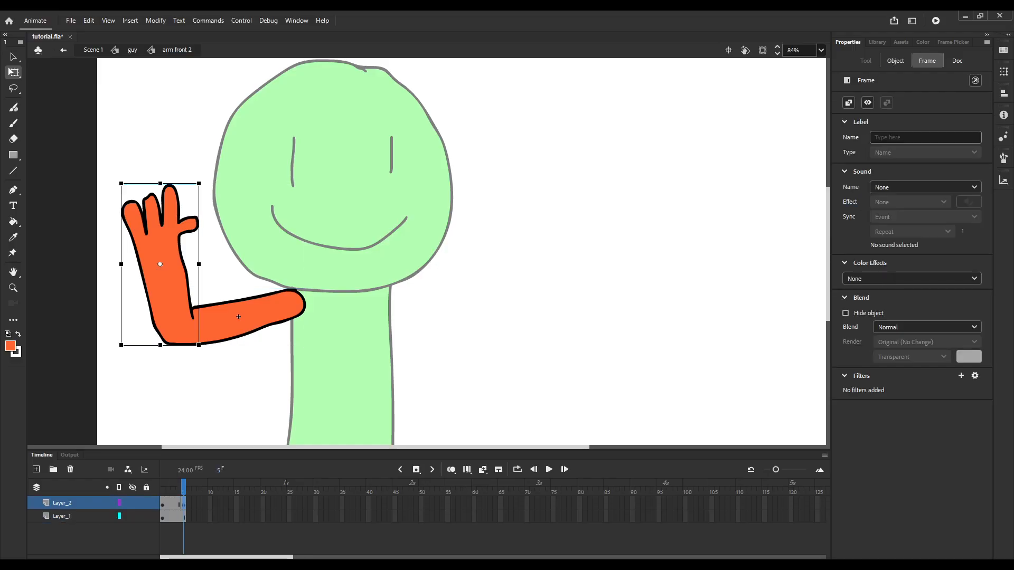
Move the transformation point of the hand symbol to its elbow at frame 1.
click(163, 504)
drag(160, 264, 175, 322)
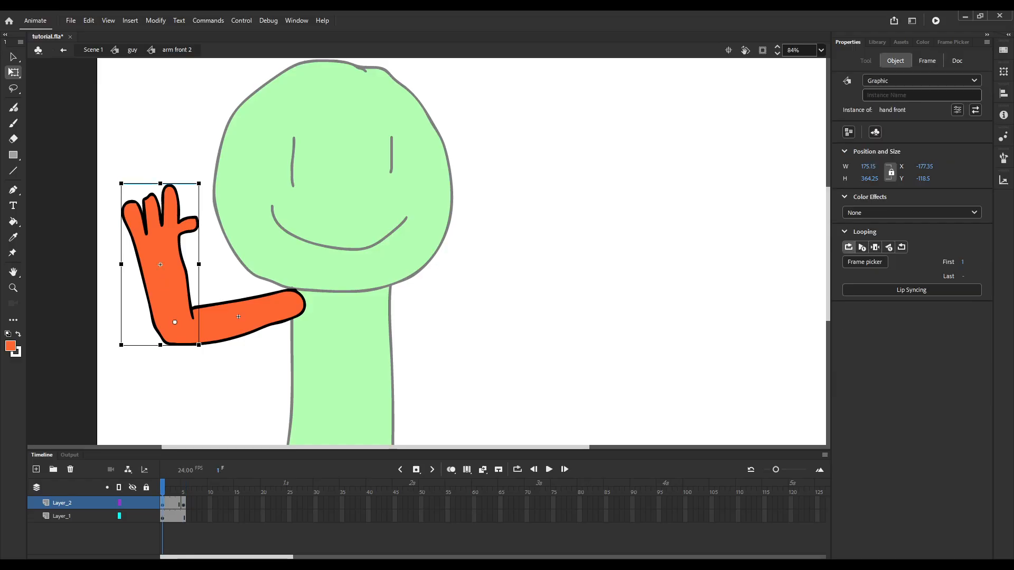
Move the hand's transformation point to its elbow at frame 5, and rotate the hand outward at frame 1 with its elbow realigned.
click(163, 504)
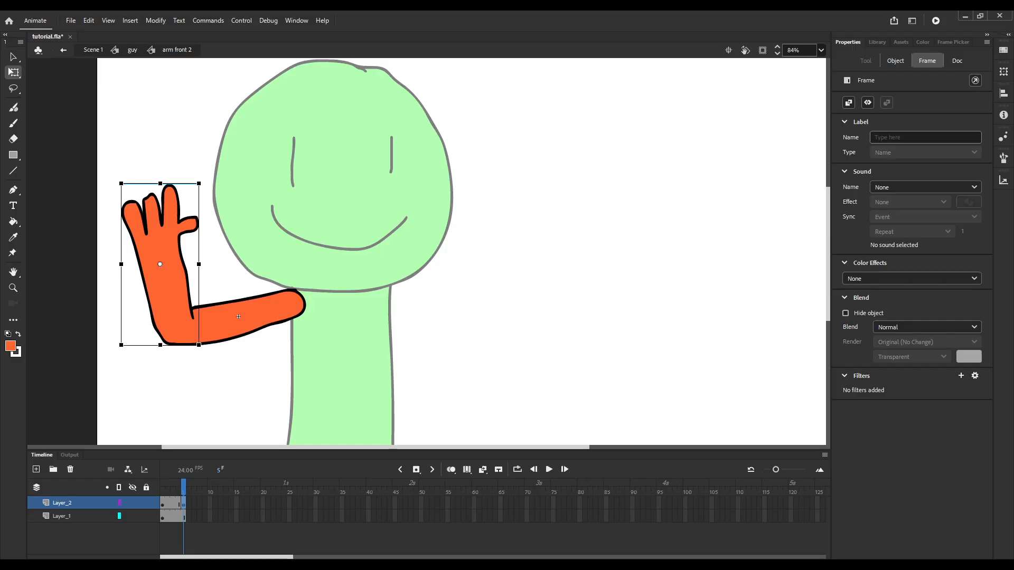
drag(160, 264, 175, 322)
click(163, 504)
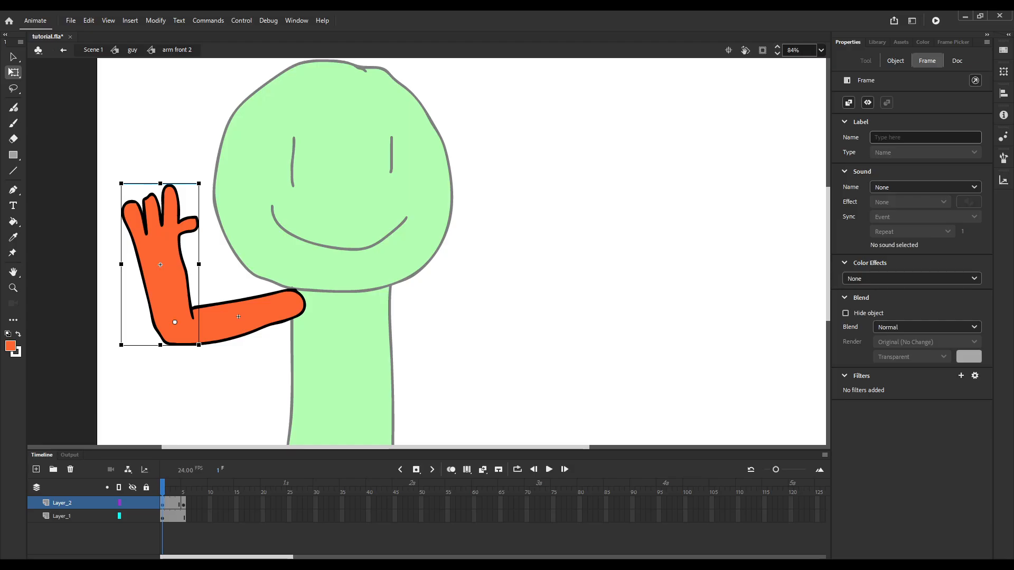
drag(201, 181, 85, 223)
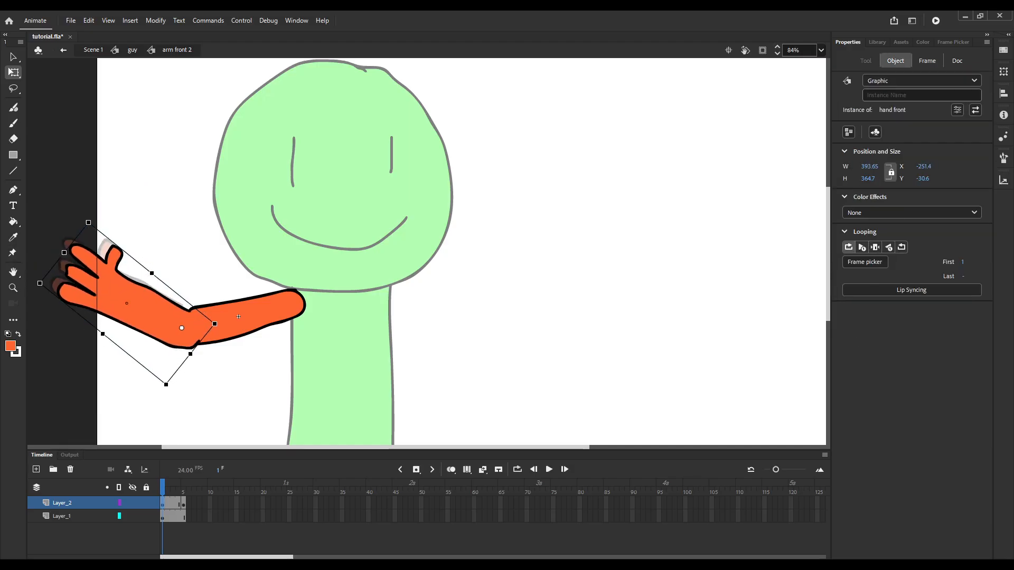
drag(126, 303, 129, 302)
Apply a classic tween with Quart Ease-Out between the hand's two keyframes on Layer_2 and play it back.
key(period)
key(period)
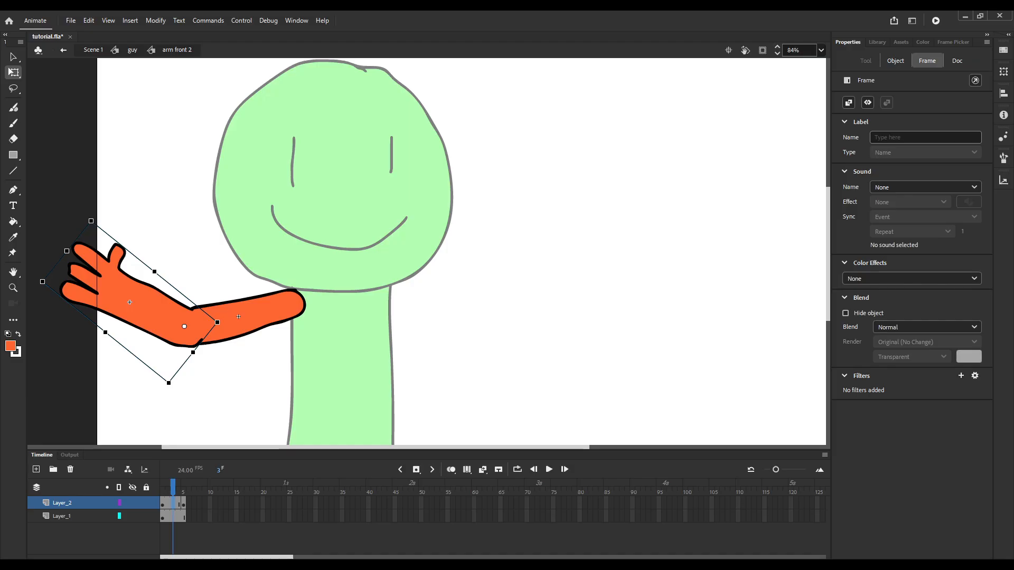
click(849, 103)
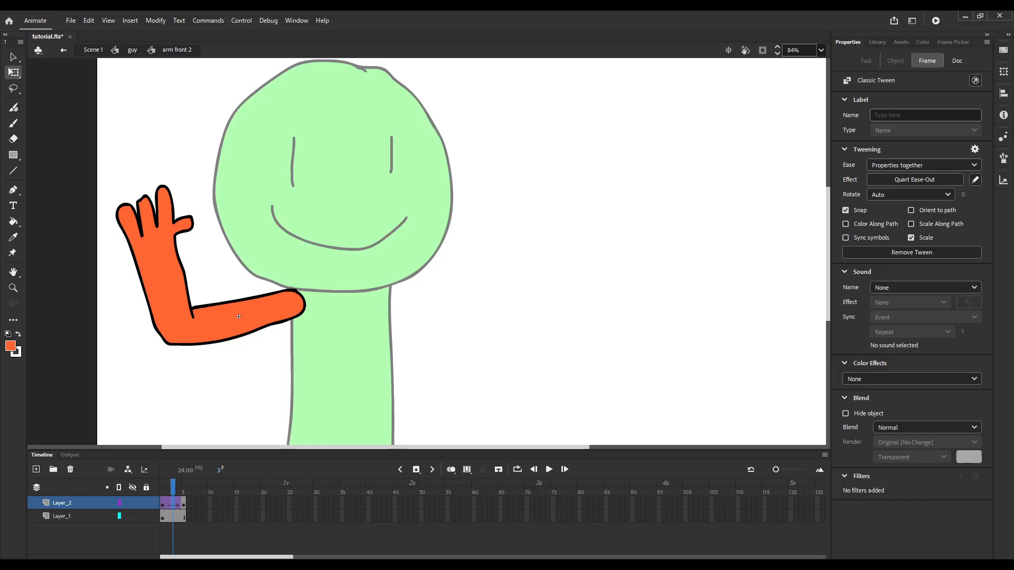
key(comma)
key(comma)
key(period)
key(Return)
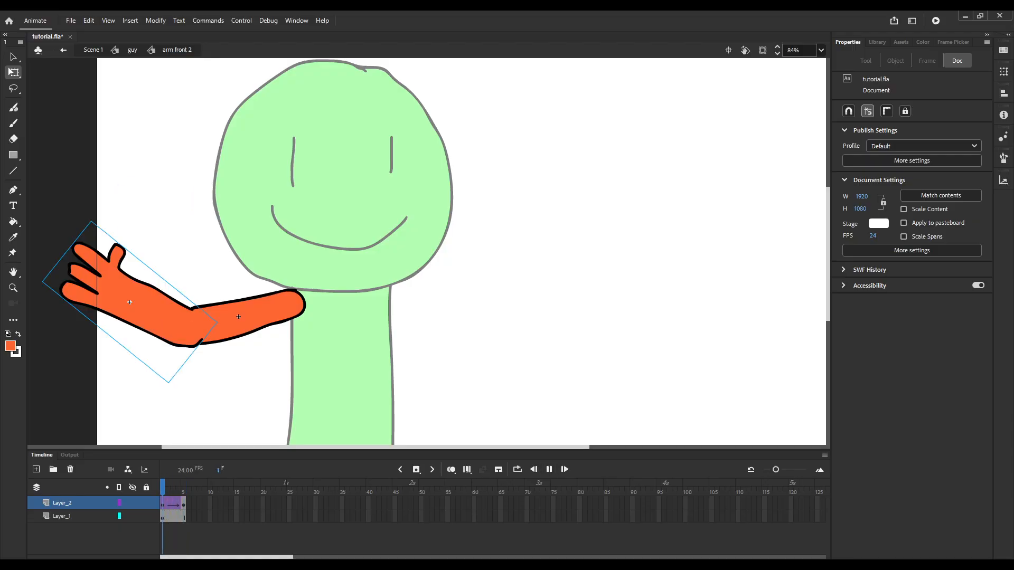
Return to the guy symbol, fit the stage in view, and examine the arm raise frame by frame around frame 15.
double_click(332, 277)
key(Return)
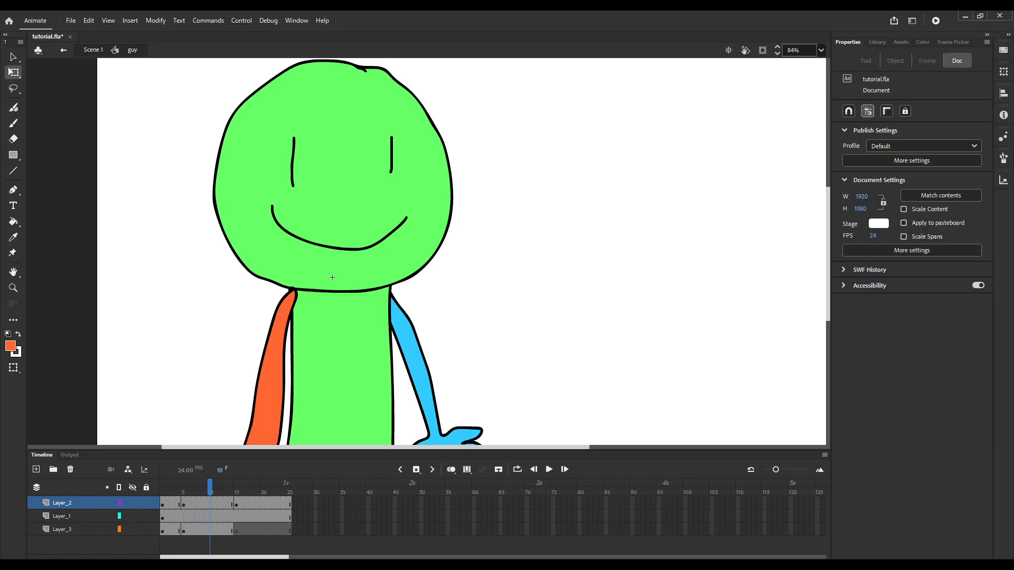
key(ctrl+2)
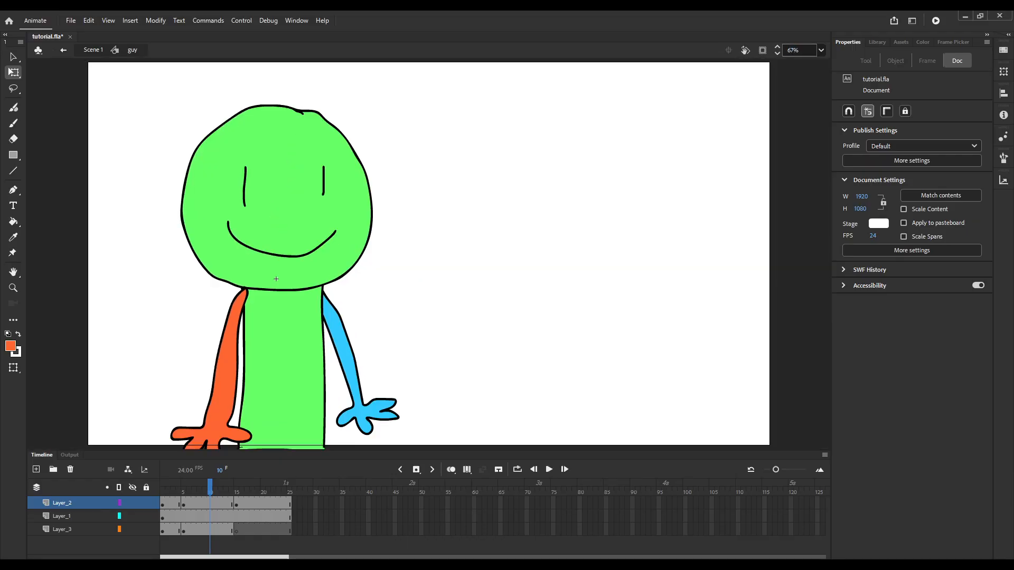
mouse_move(211, 487)
mouse_down()
mouse_move(236, 488)
mouse_move(226, 487)
mouse_up()
click(226, 503)
key(period)
key(period)
key(period)
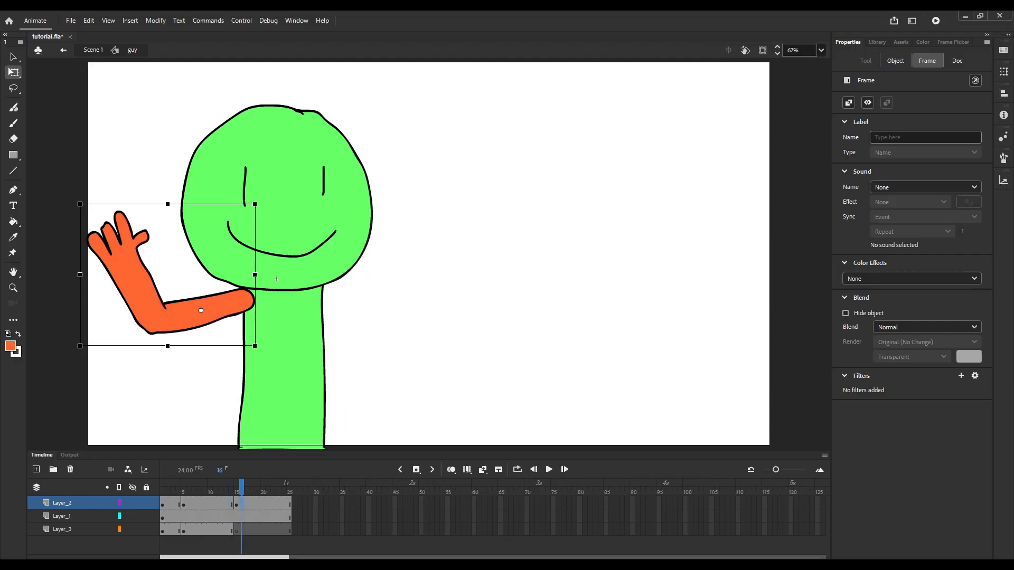
key(comma)
key(comma)
key(comma)
key(period)
key(period)
key(period)
key(period)
key(period)
key(period)
key(comma)
key(comma)
key(comma)
key(comma)
Inside the raised arm symbol, rotate the hand inward toward the head at frame 1 and realign its elbow with the upper arm.
double_click(125, 302)
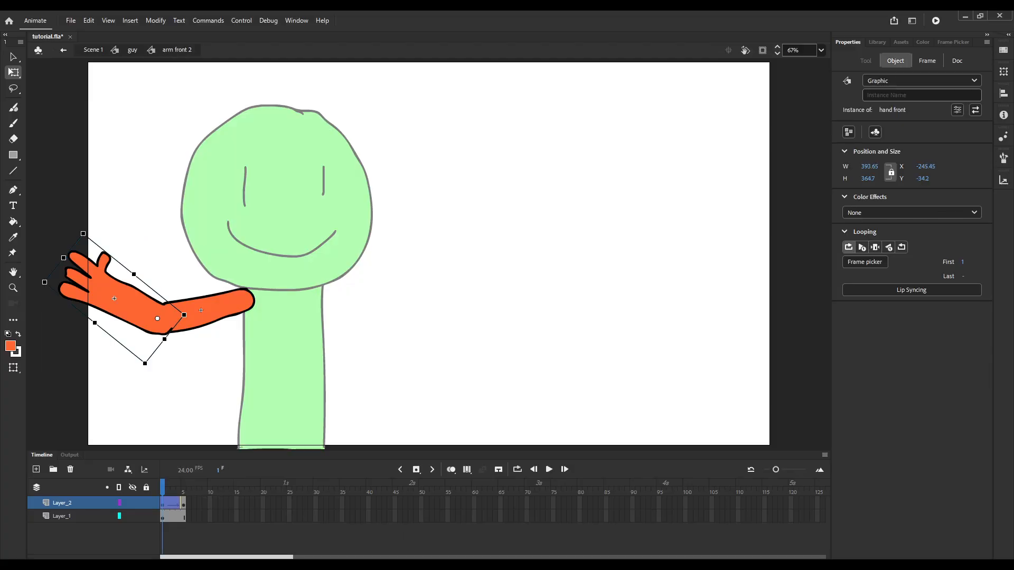
click(162, 505)
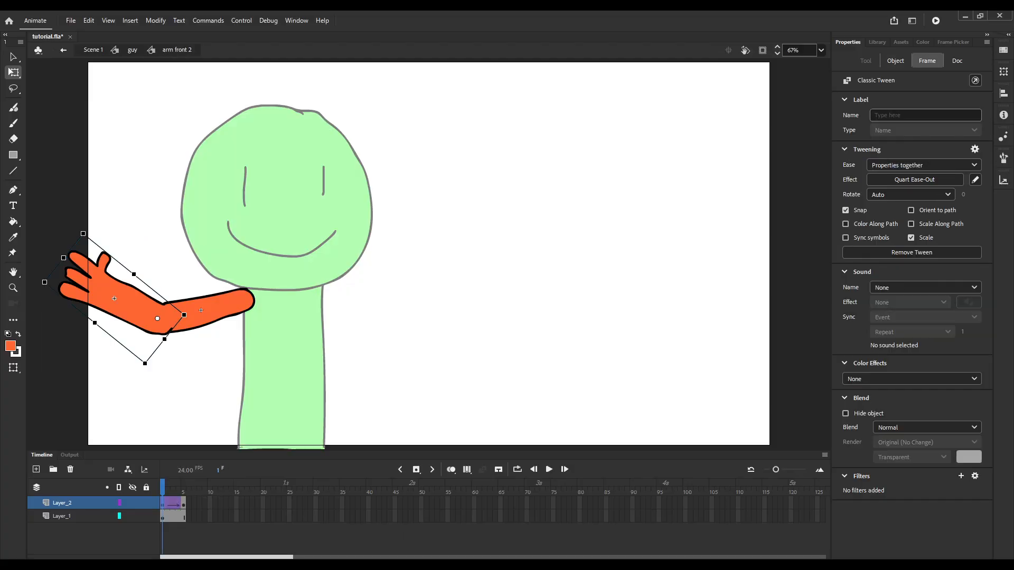
drag(81, 231, 214, 217)
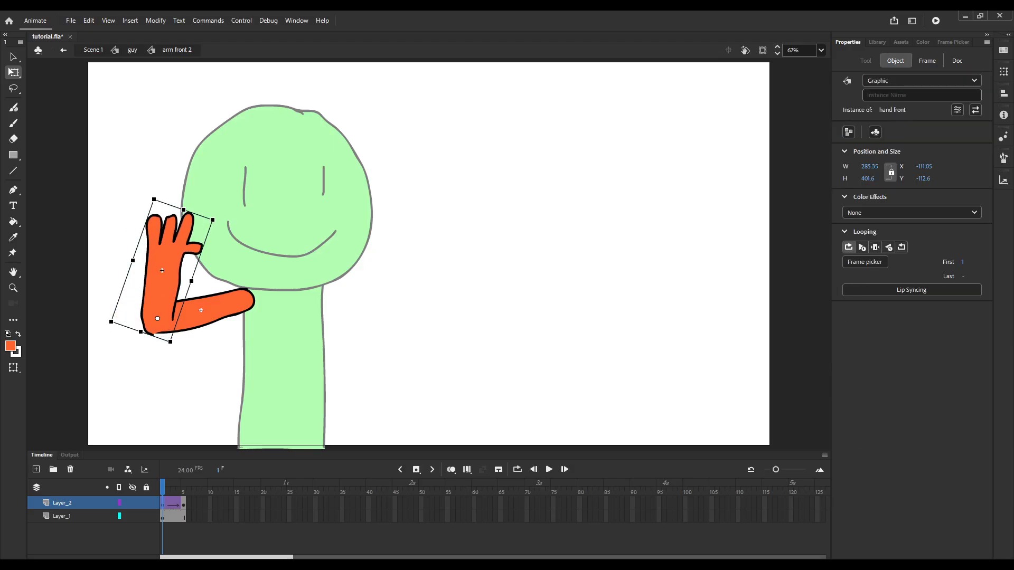
drag(162, 270, 159, 267)
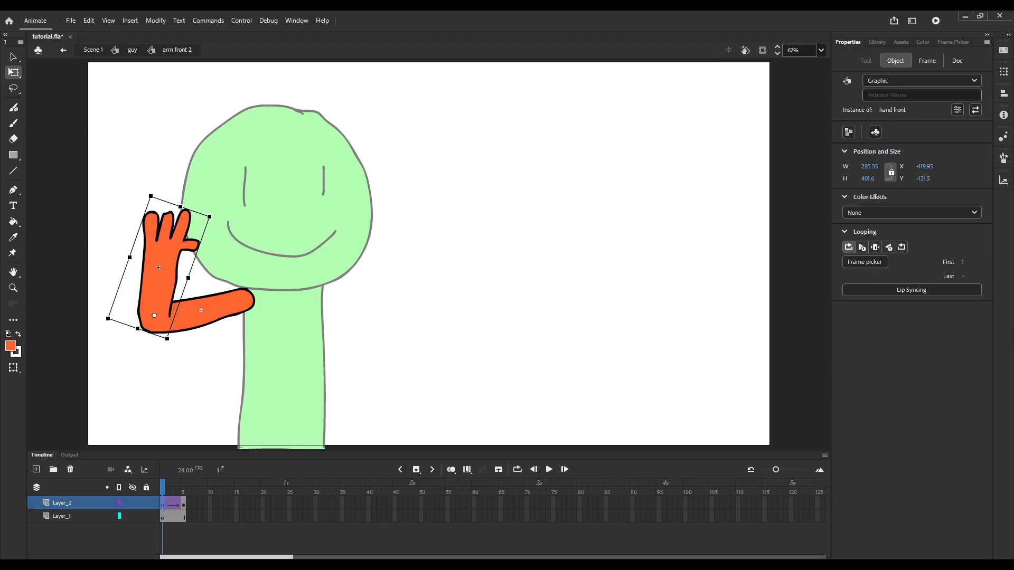
key(Escape)
Play back the hand tween several times, and return to the guy symbol to preview the arm there.
key(Return)
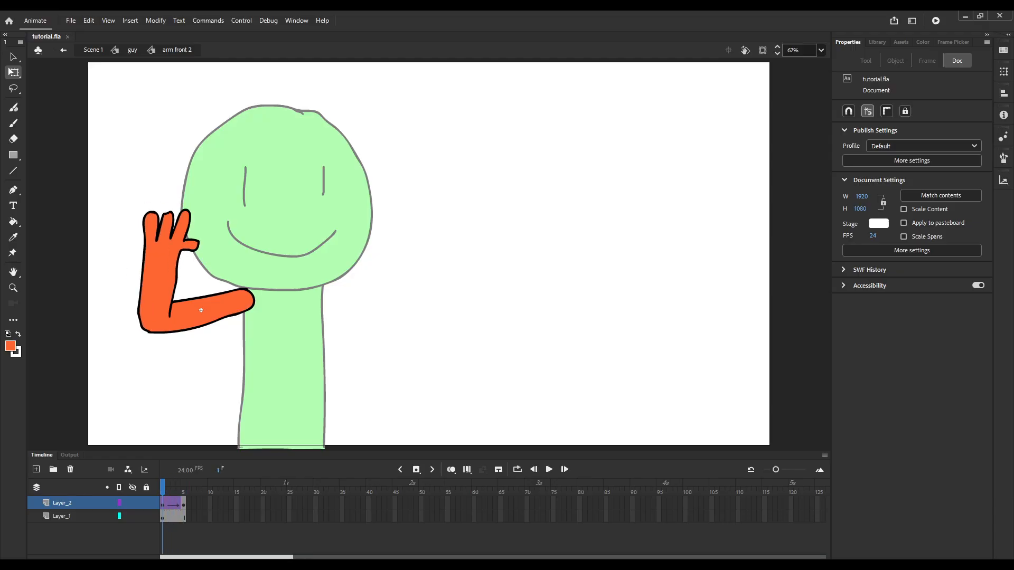
key(Return)
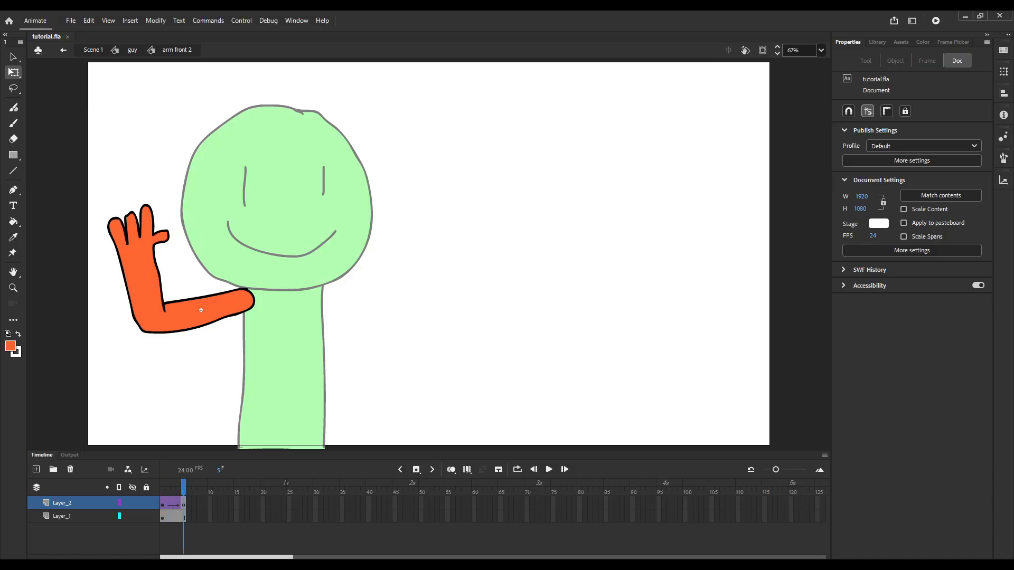
key(Return)
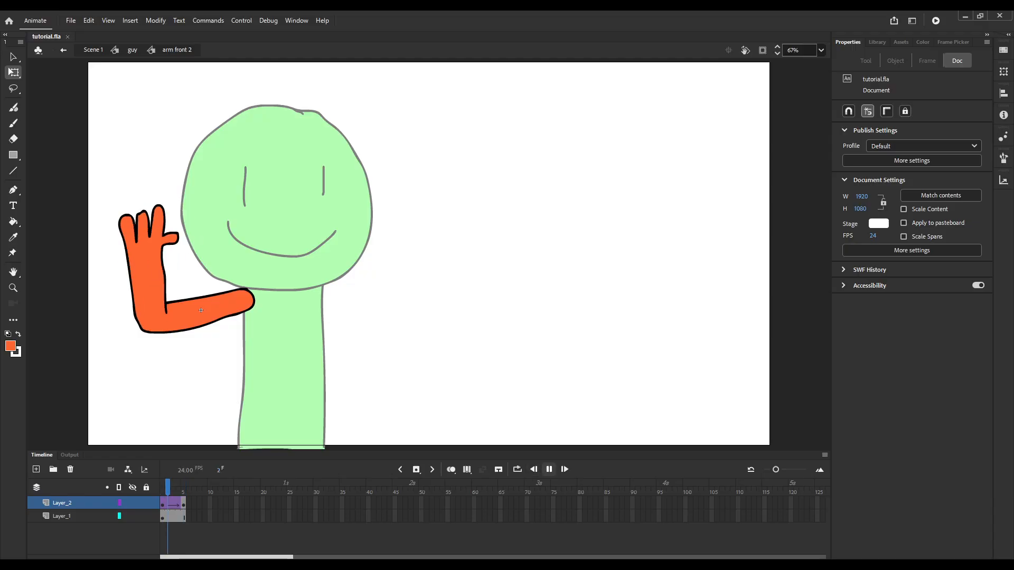
key(Return)
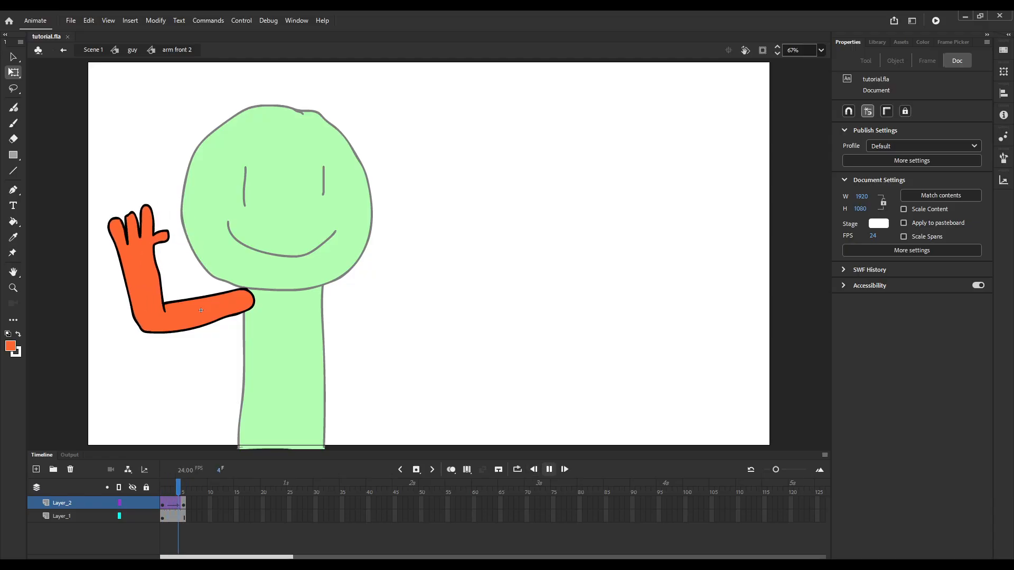
double_click(275, 278)
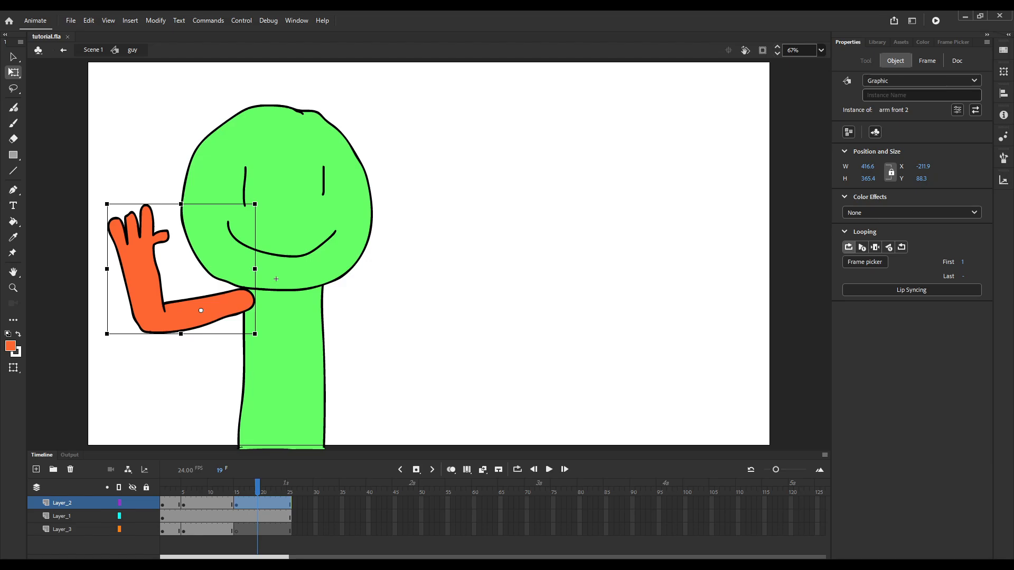
key(Return)
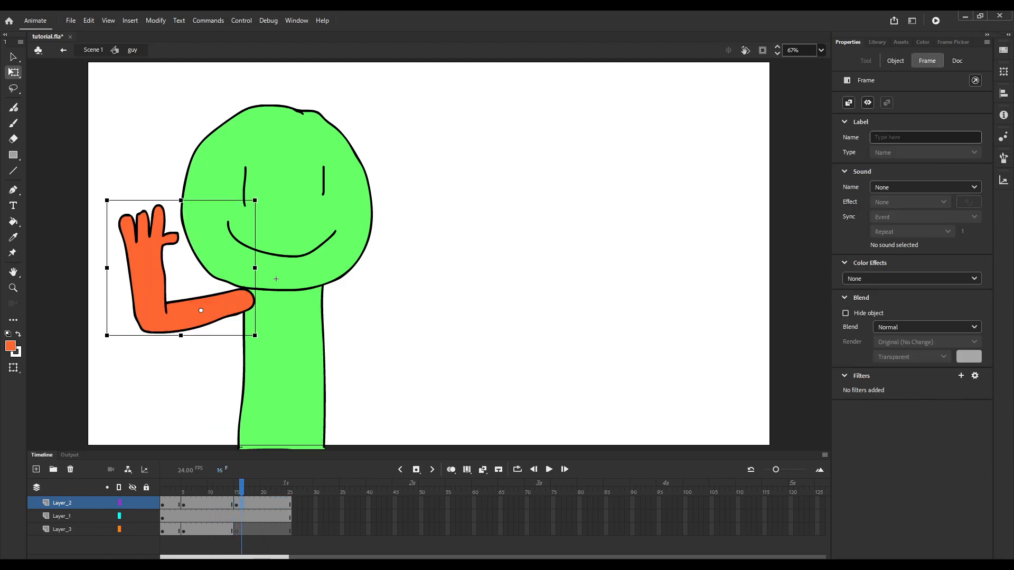
Add a keyframe of the raised arm on Layer_2 and place it at frame 10.
key(F6)
click(225, 502)
drag(241, 504, 210, 503)
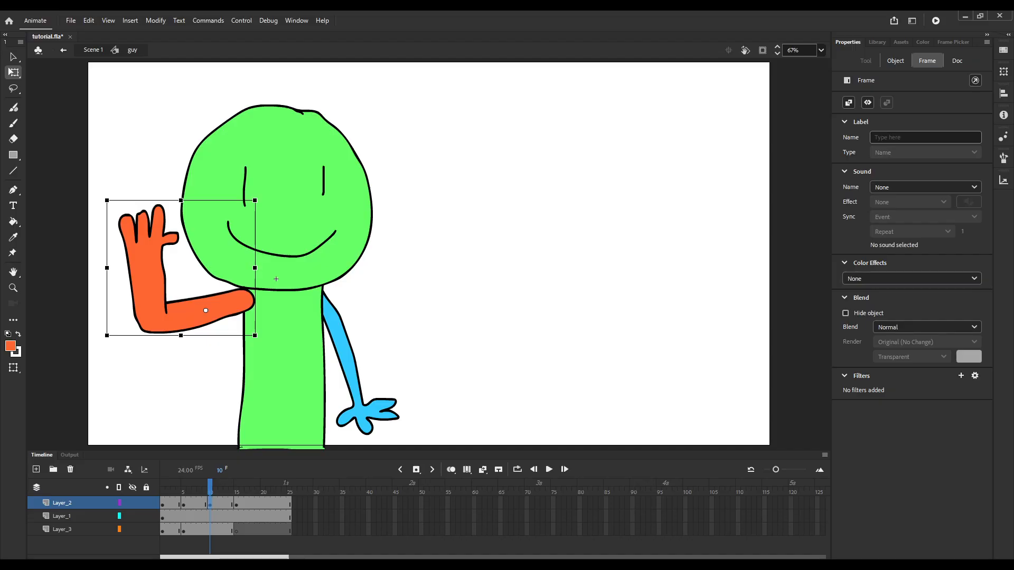
Move the raised arm's transformation point to the shoulder at frame 10 and replace the frame 15 keyframe with a copy of it.
drag(200, 311, 241, 301)
click(236, 503)
key(shift+F6)
key(F6)
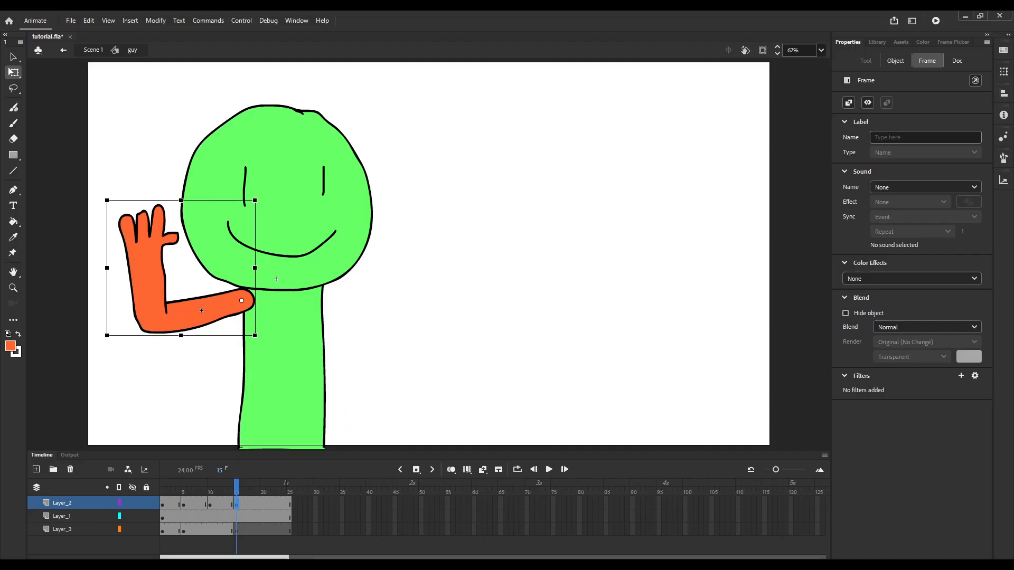
Rotate the raised arm slightly upward at frame 10 and add a classic tween with Quart Ease-Out up to frame 15.
click(210, 504)
drag(103, 198, 127, 171)
key(period)
key(period)
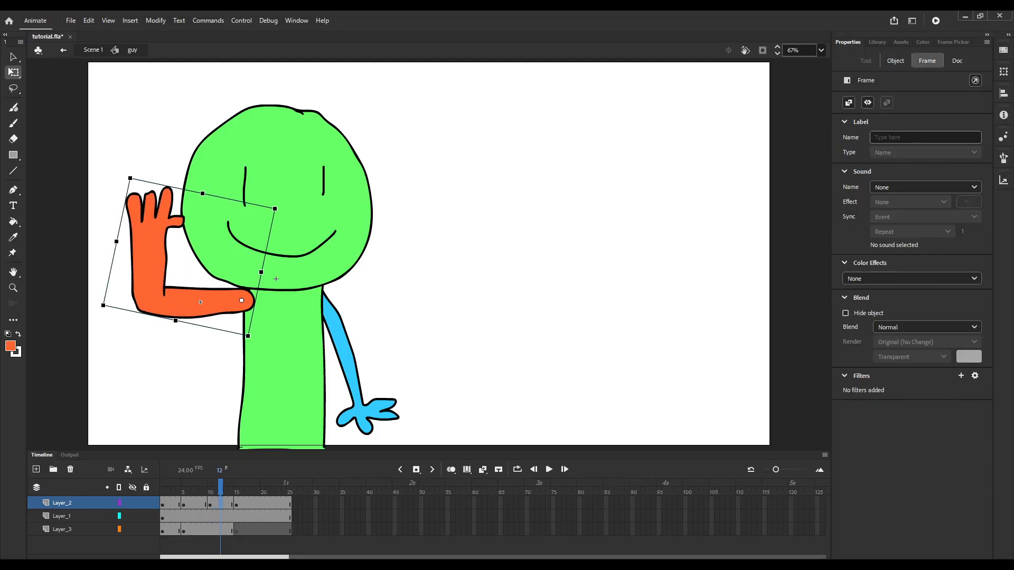
click(849, 103)
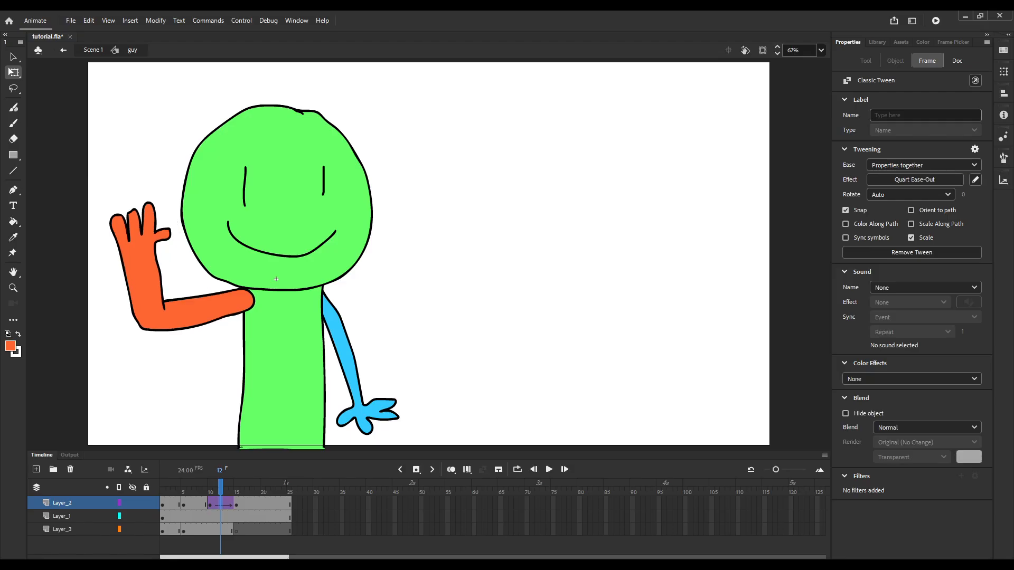
Set the raised arm at frame 15 to show a single frame of its symbol and adjust its first frame.
mouse_move(220, 484)
mouse_down()
mouse_move(204, 485)
mouse_move(235, 484)
mouse_move(226, 485)
mouse_up()
click(236, 504)
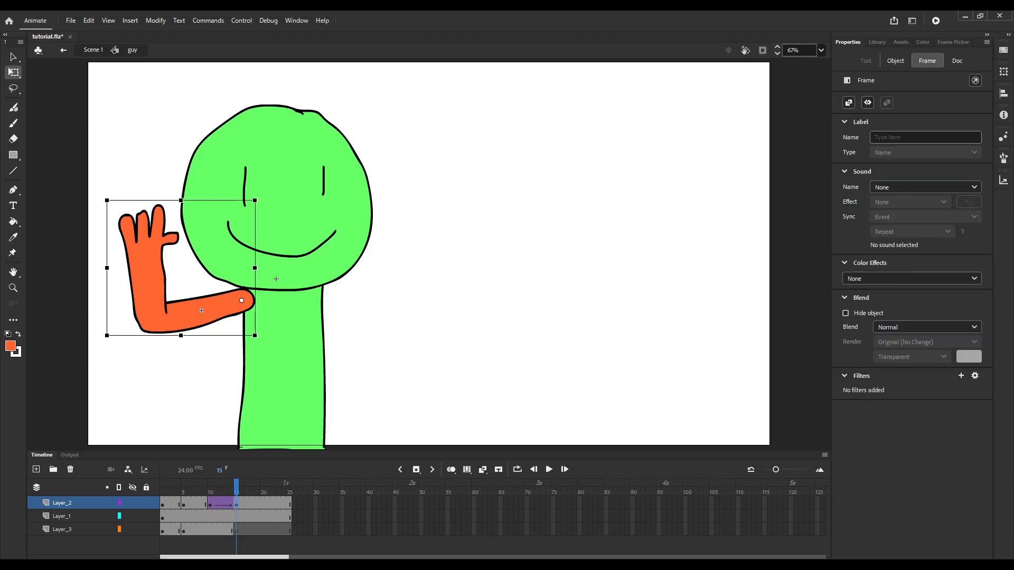
click(895, 61)
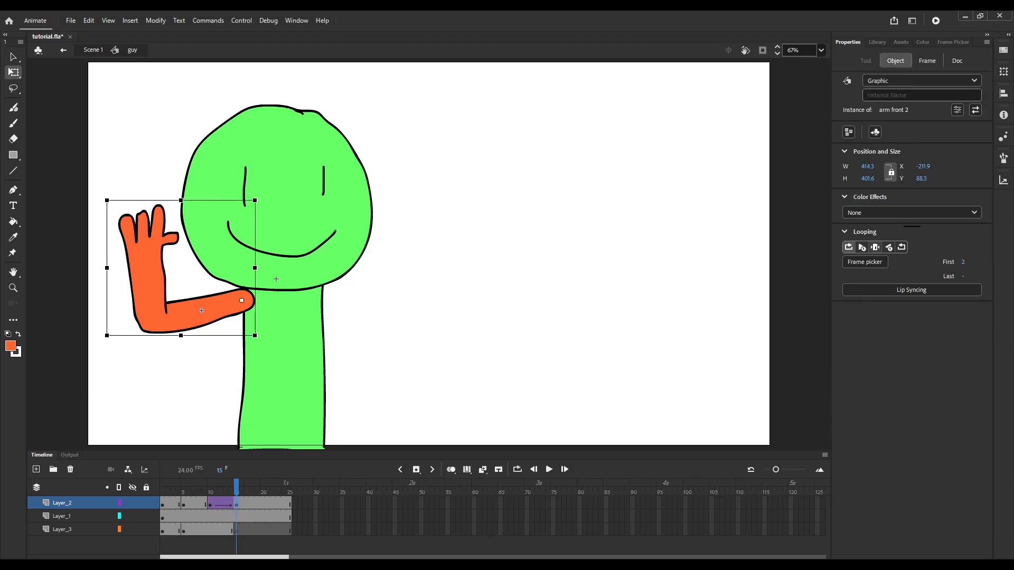
click(875, 247)
drag(963, 262, 965, 262)
Set the raised arm at frame 10 to play once starting from its first frame 1.
click(209, 504)
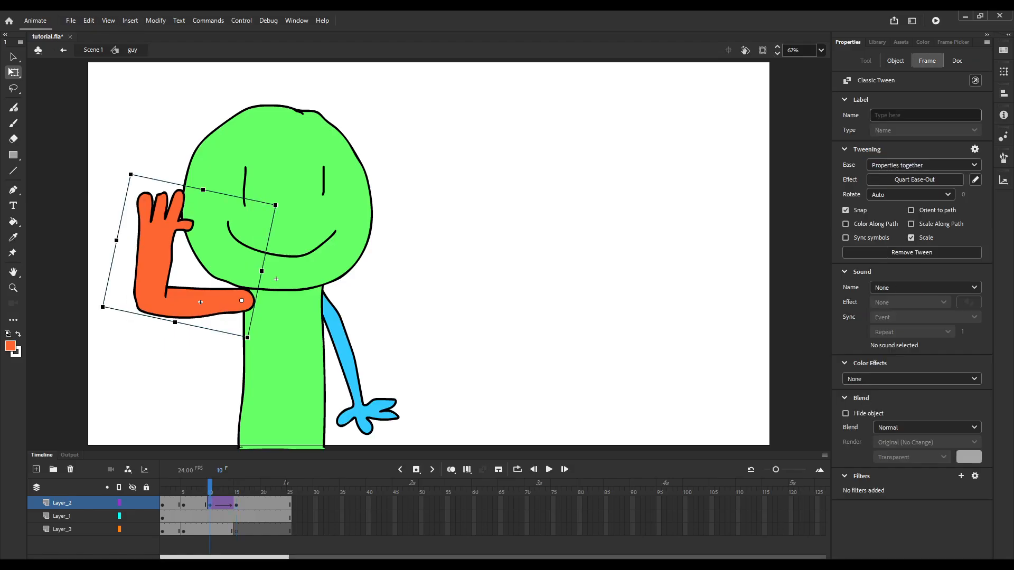
click(895, 61)
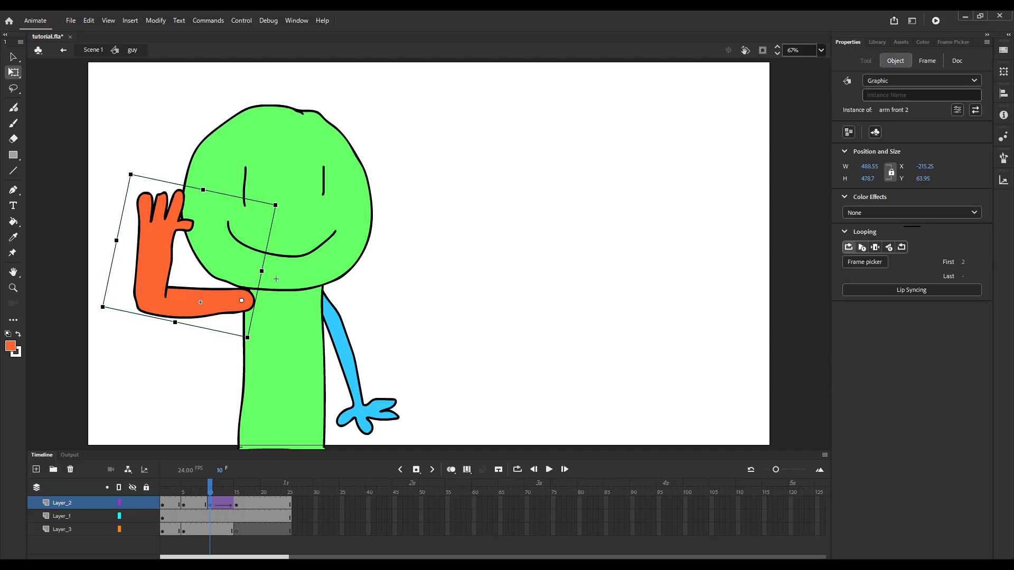
click(863, 247)
drag(963, 261, 960, 262)
mouse_move(210, 491)
mouse_down()
mouse_move(173, 491)
mouse_move(215, 491)
mouse_up()
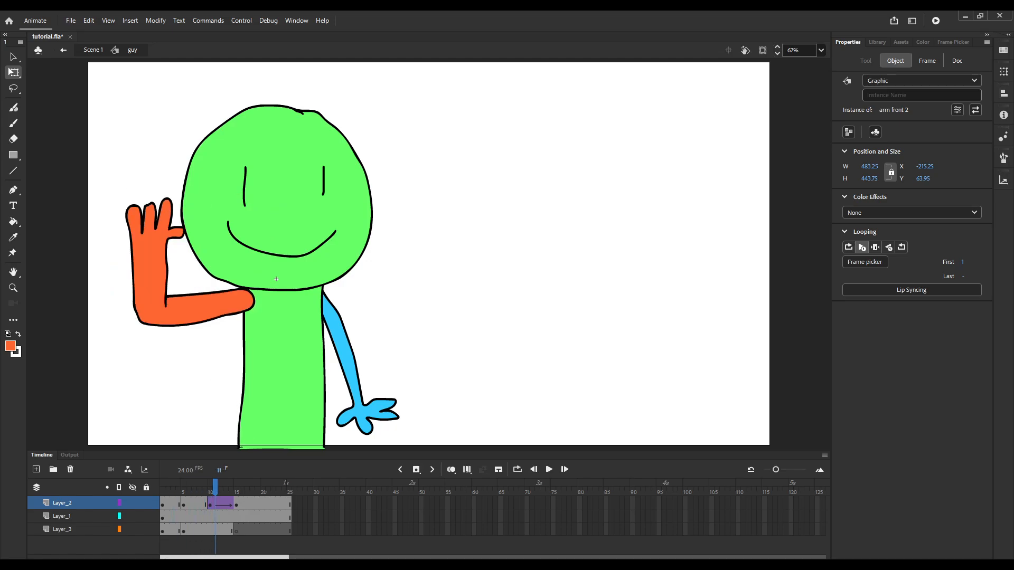
Play back the guy animation and review the arm movement around frames 10 to 12.
key(Return)
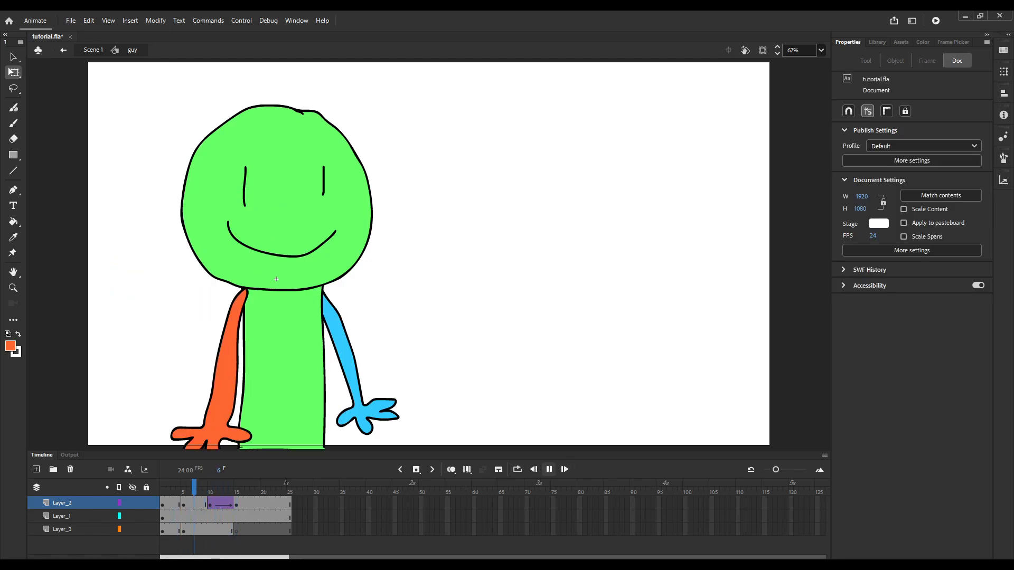
key(Return)
key(comma)
key(comma)
key(comma)
key(comma)
key(comma)
key(comma)
key(comma)
key(comma)
key(comma)
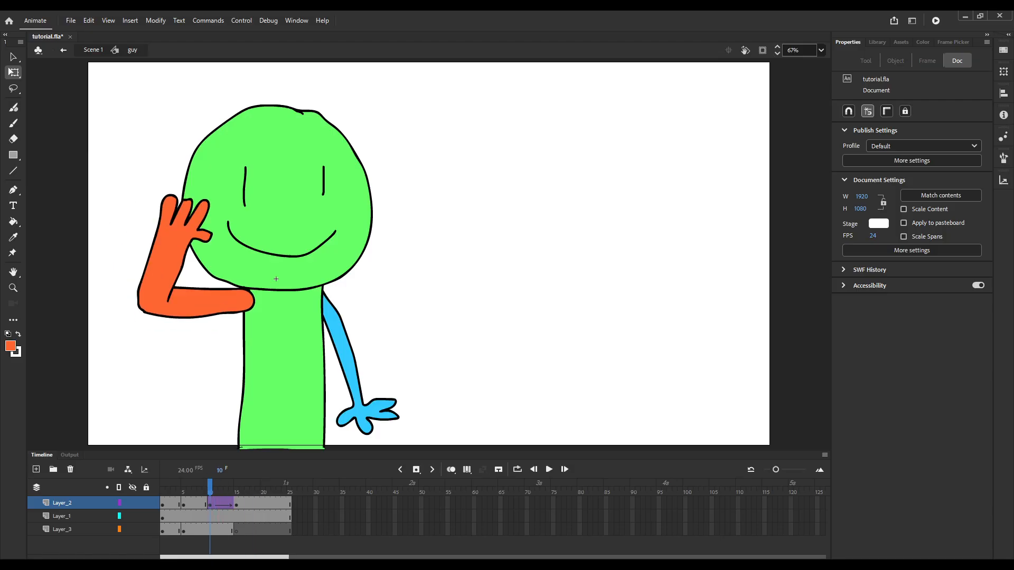
drag(210, 491, 220, 491)
Add a keyframe for the lowered front arm at frame 9 on Layer_2 and rotate the arm up and outward from the shoulder.
click(205, 503)
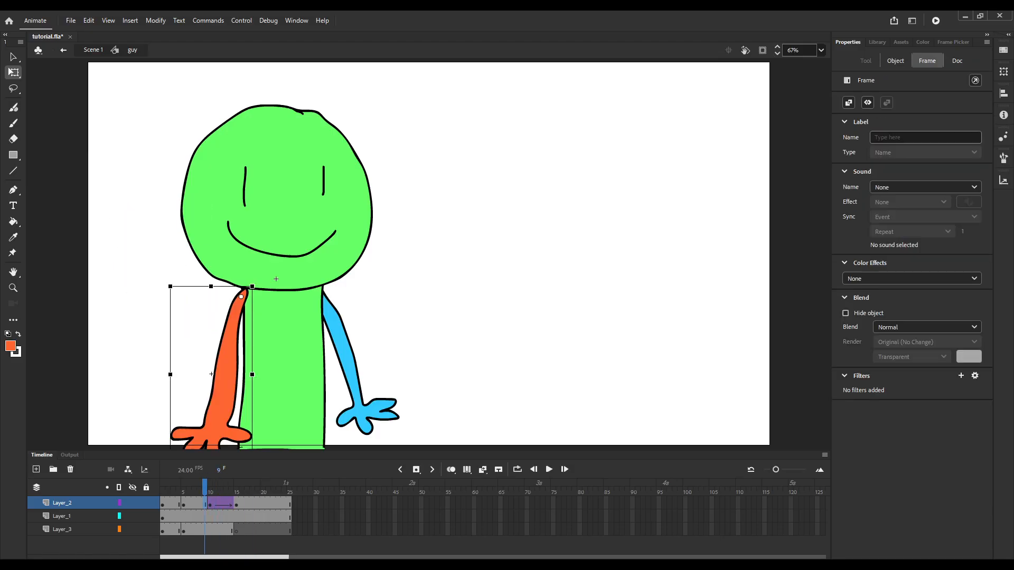
scroll(219, 364, down, 6)
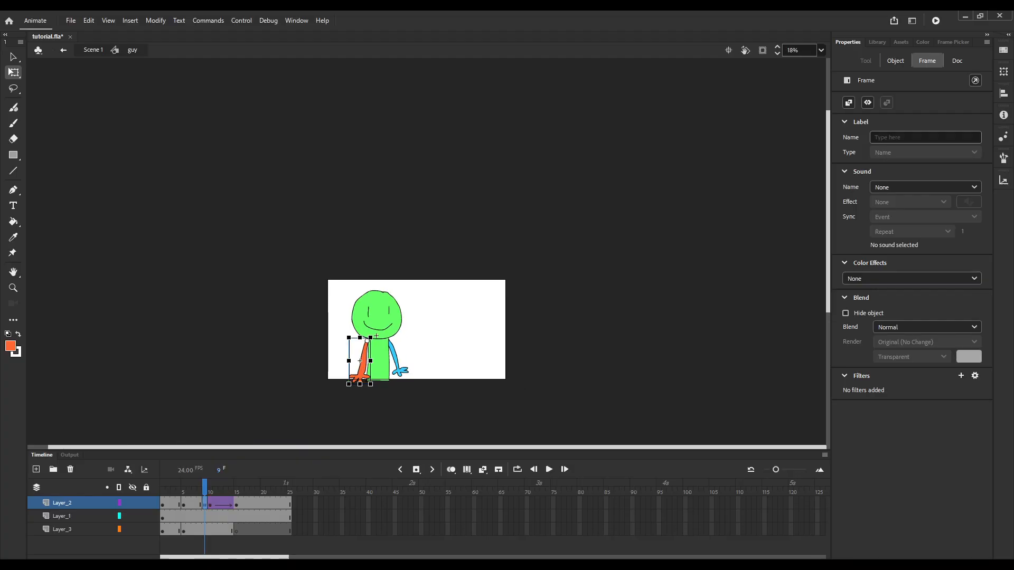
scroll(399, 388, up, 4)
drag(276, 373, 216, 315)
scroll(269, 286, up, 4)
scroll(269, 302, down, 4)
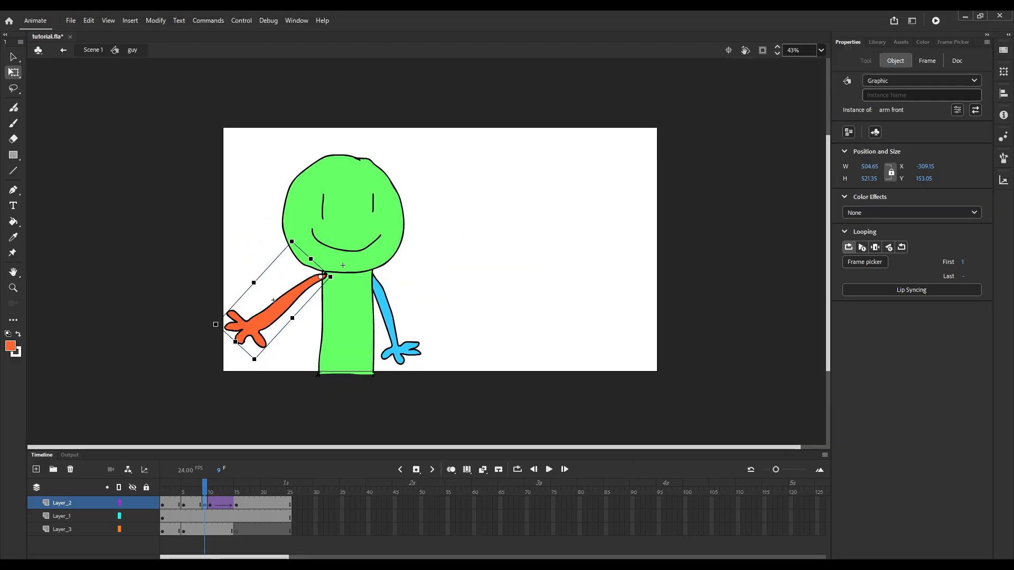
Add a classic tween to the lowered front arm between frames 5 and 9 on Layer_2.
drag(189, 491, 220, 491)
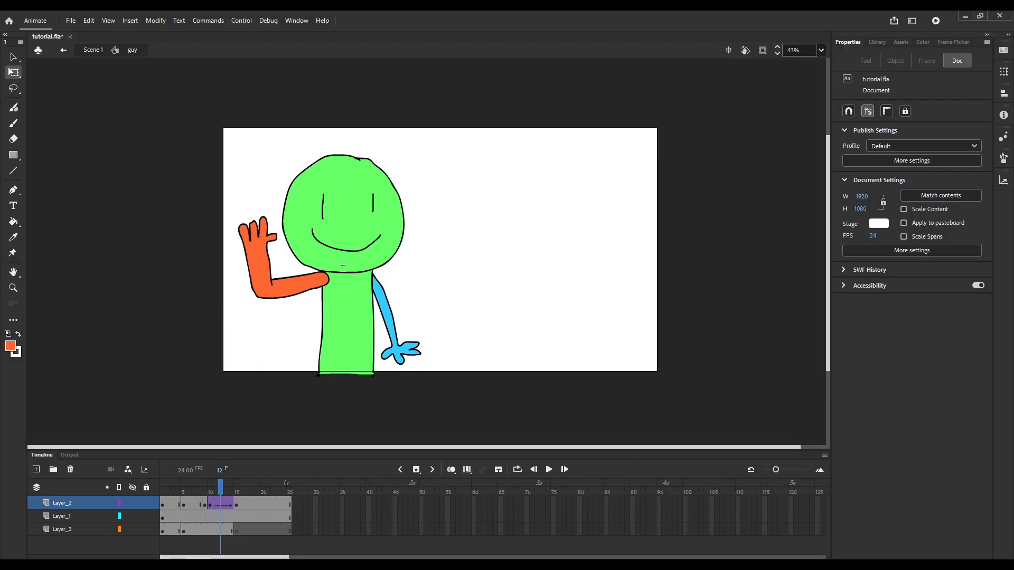
click(194, 503)
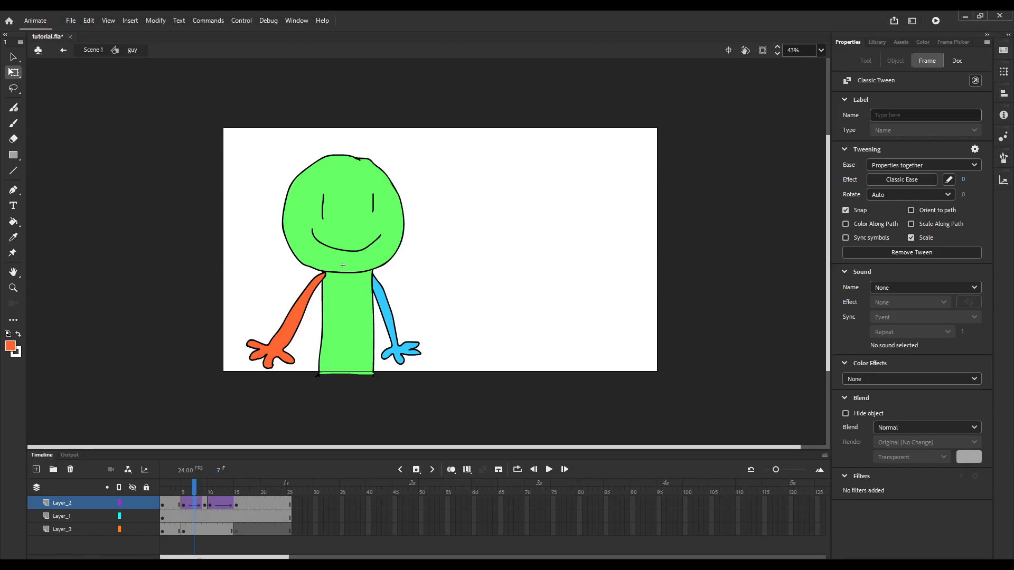
Reshape the lowered front arm at frame 9 on Layer_2 by widening and skewing it about the shoulder.
click(204, 503)
drag(292, 318, 271, 355)
scroll(272, 306, up, 1)
drag(285, 302, 288, 300)
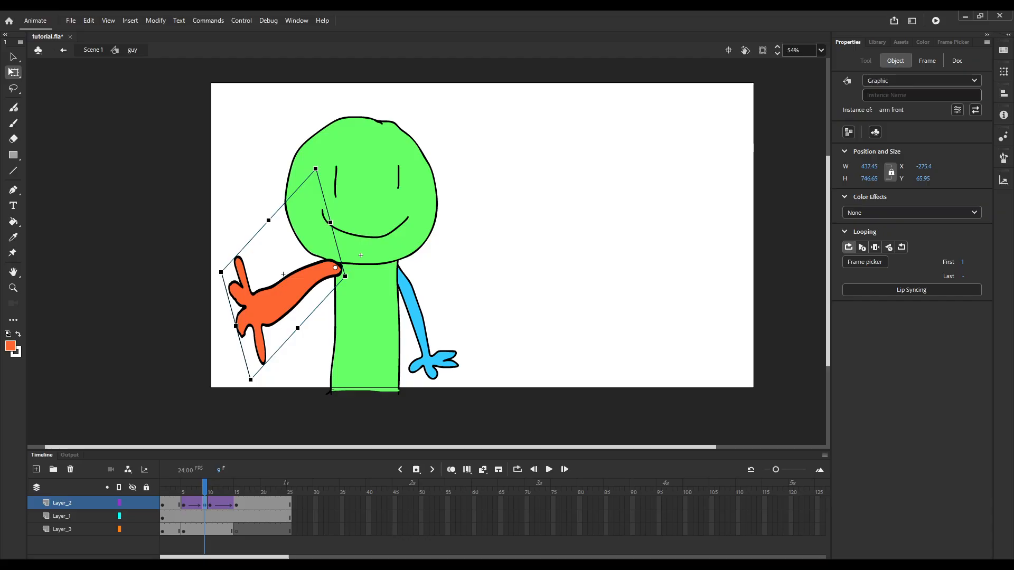
Step through the lowered front arm's tween up to frame 9 and apply the Quart Ease-In effect to it.
key(comma)
key(comma)
key(comma)
key(comma)
key(period)
key(period)
key(period)
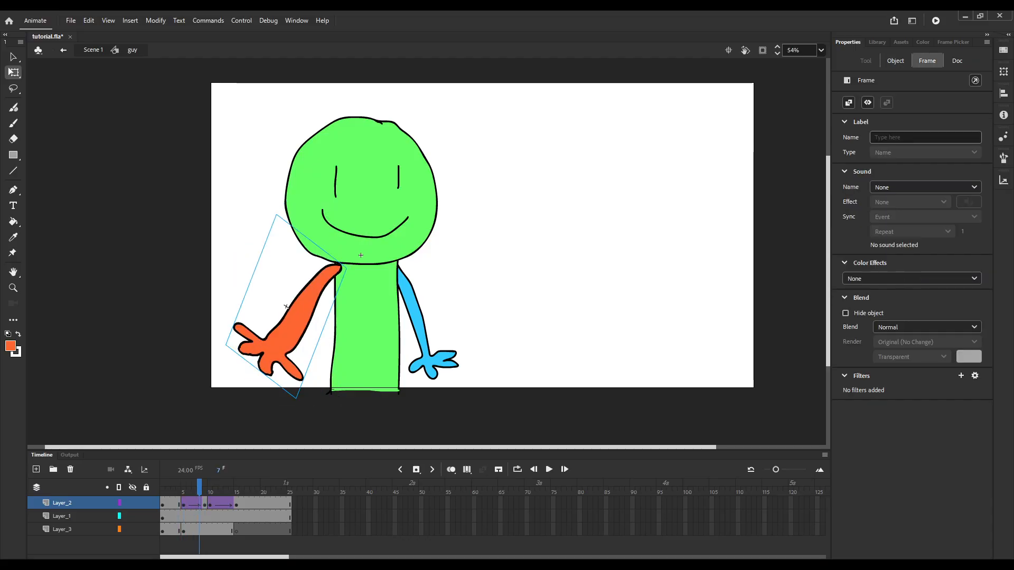
key(comma)
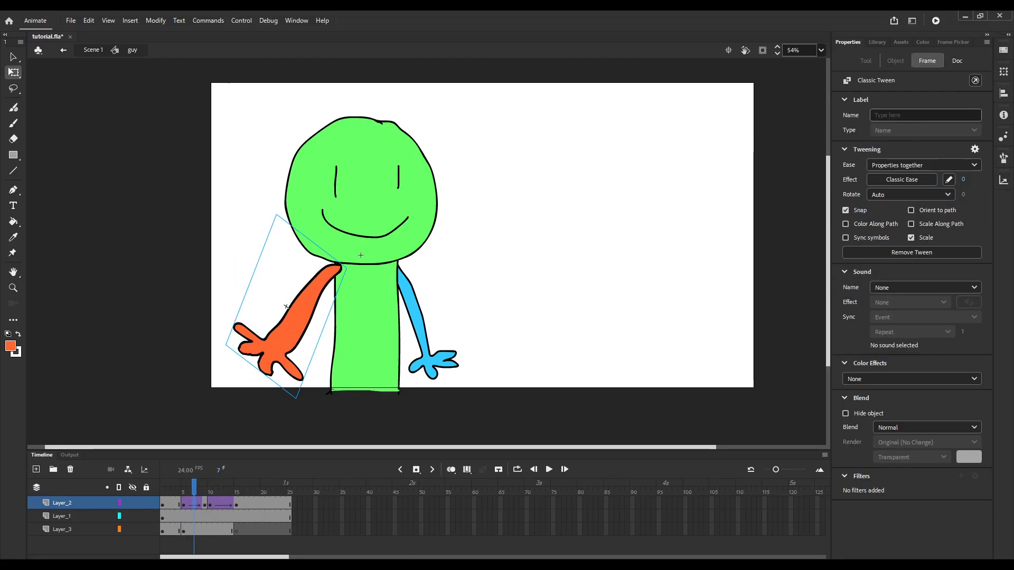
key(Return)
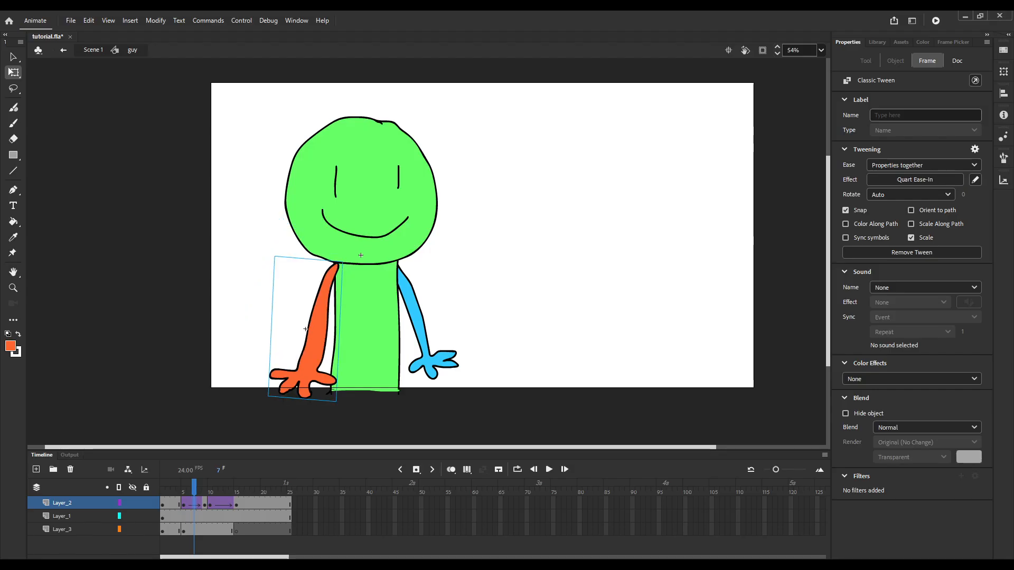
Play back the guy animation and review the front arm's swing, checking its pose at frame 9.
click(821, 50)
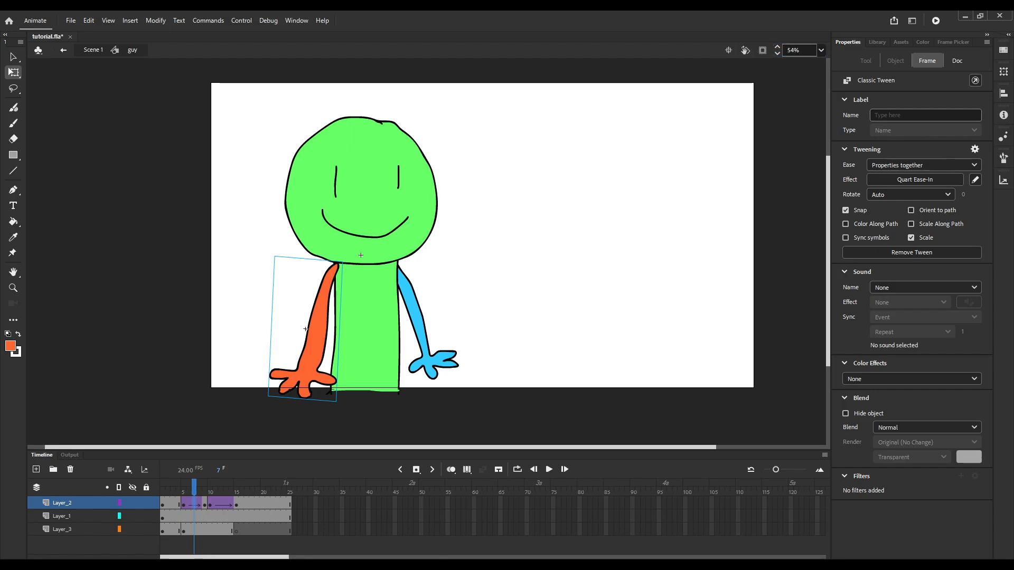
click(805, 63)
drag(193, 487, 173, 487)
key(Return)
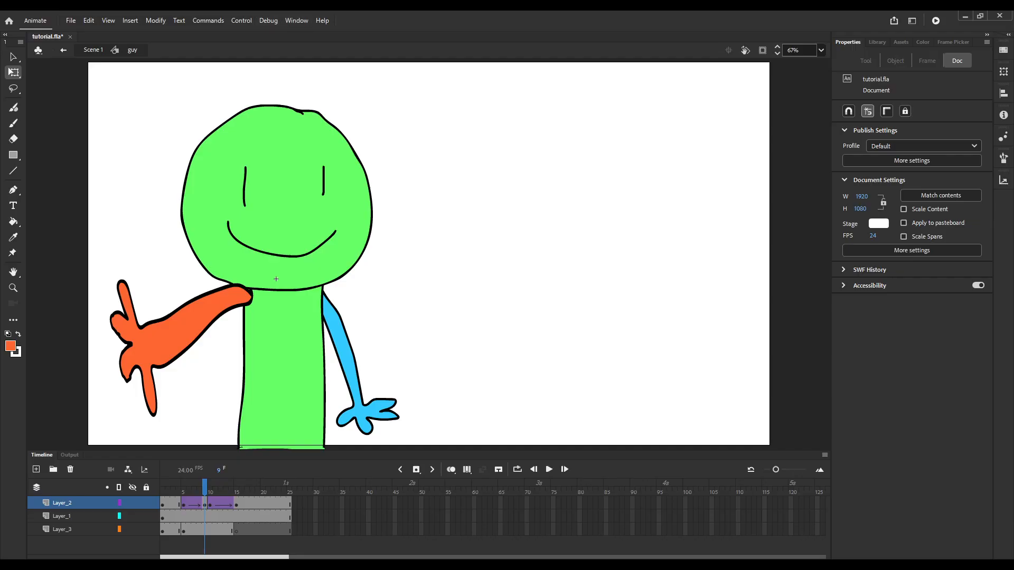
click(205, 504)
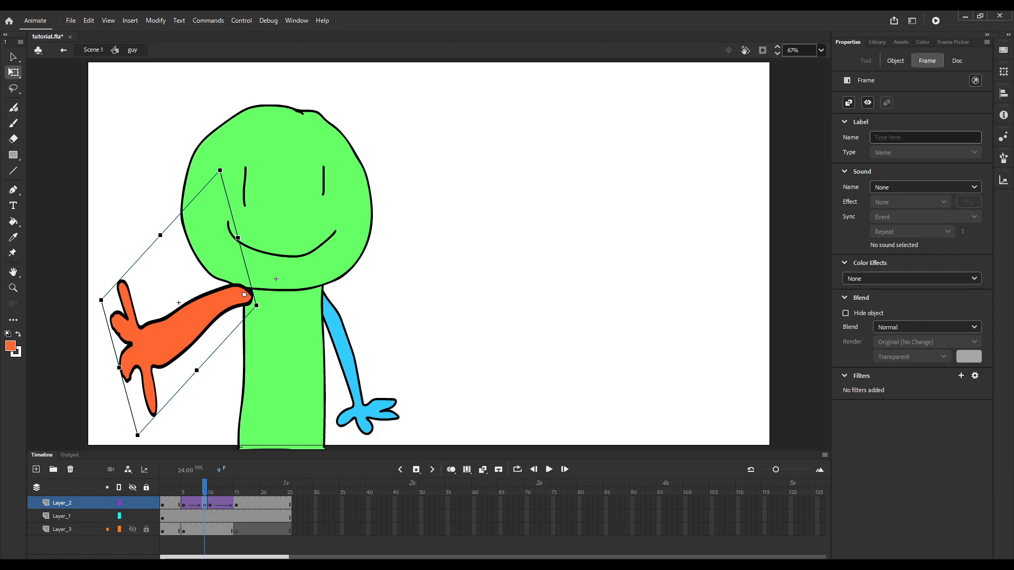
click(227, 546)
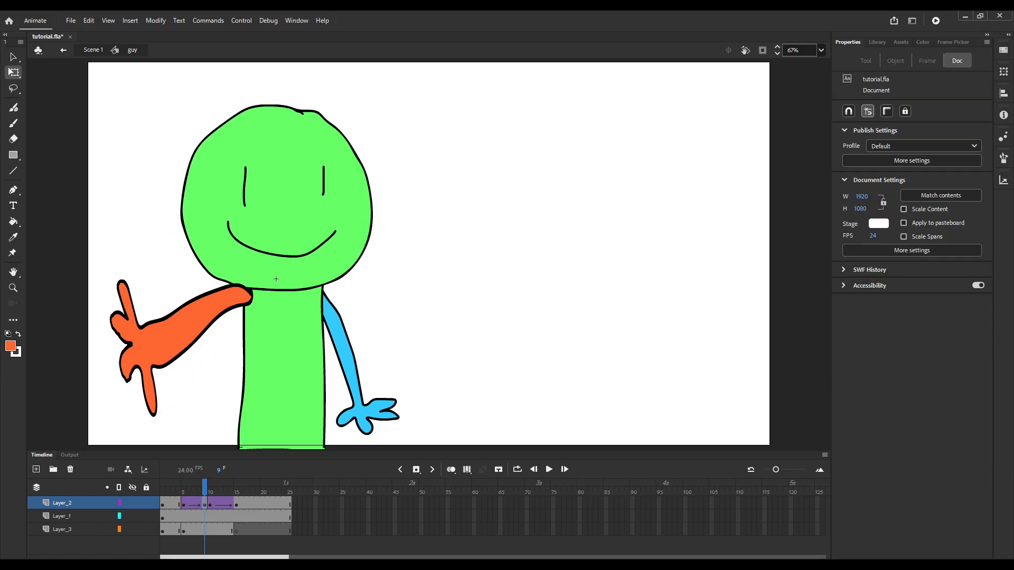
key(comma)
key(period)
click(182, 331)
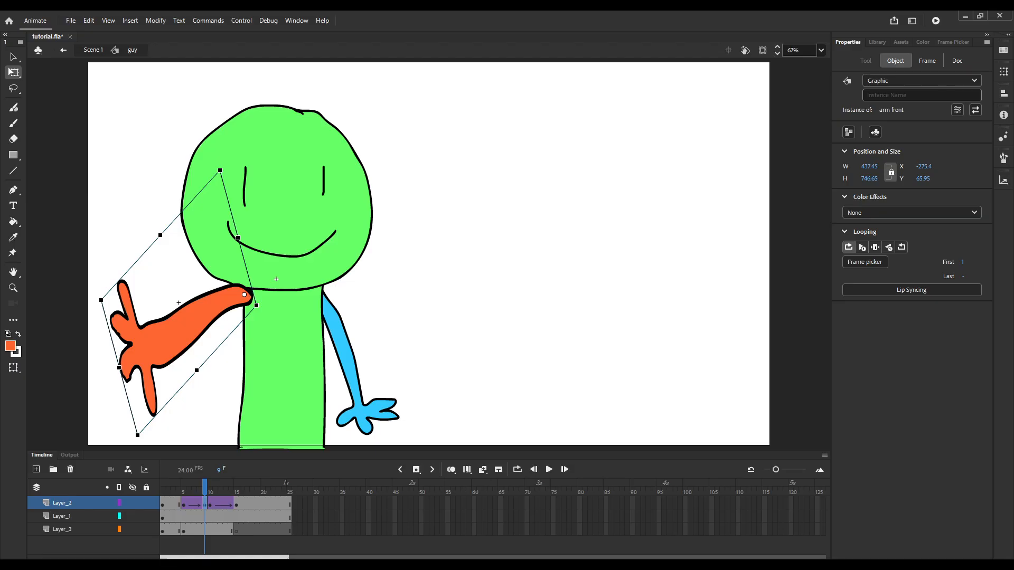
key(Return)
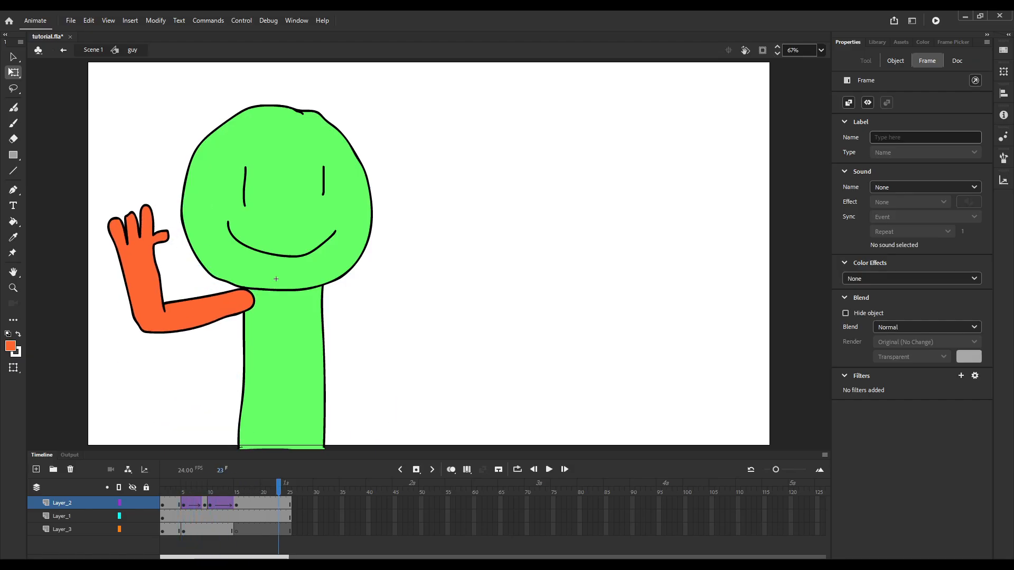
drag(289, 487, 179, 487)
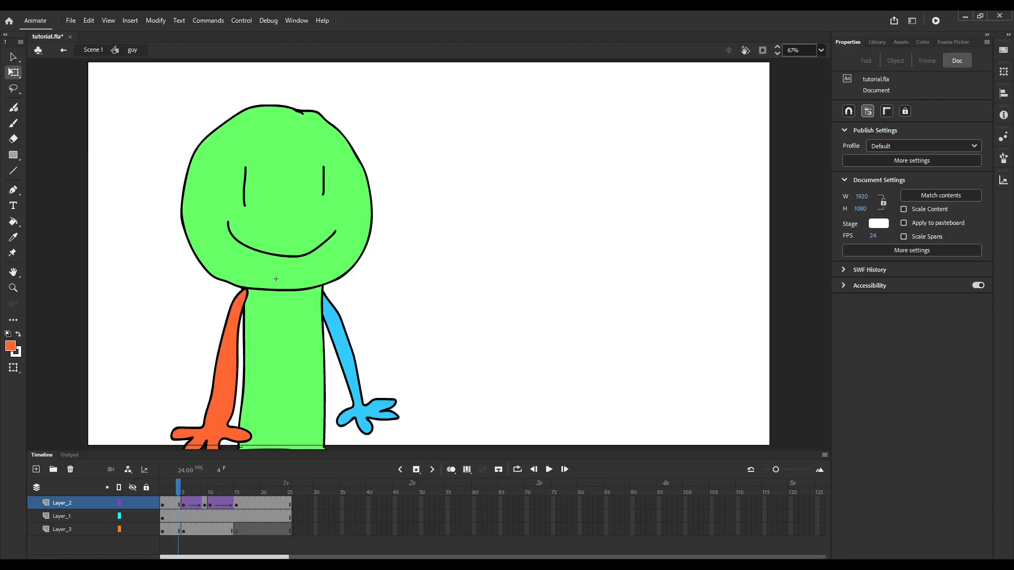
Clear the blank keyframe at frame 15 on Layer_3 and insert a blank keyframe at frame 10 instead.
click(211, 529)
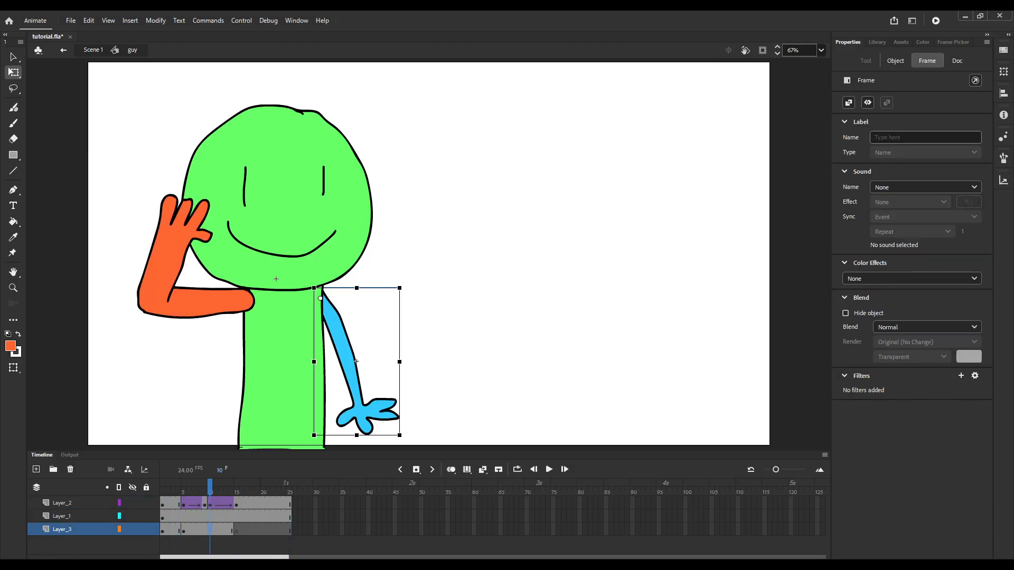
click(237, 529)
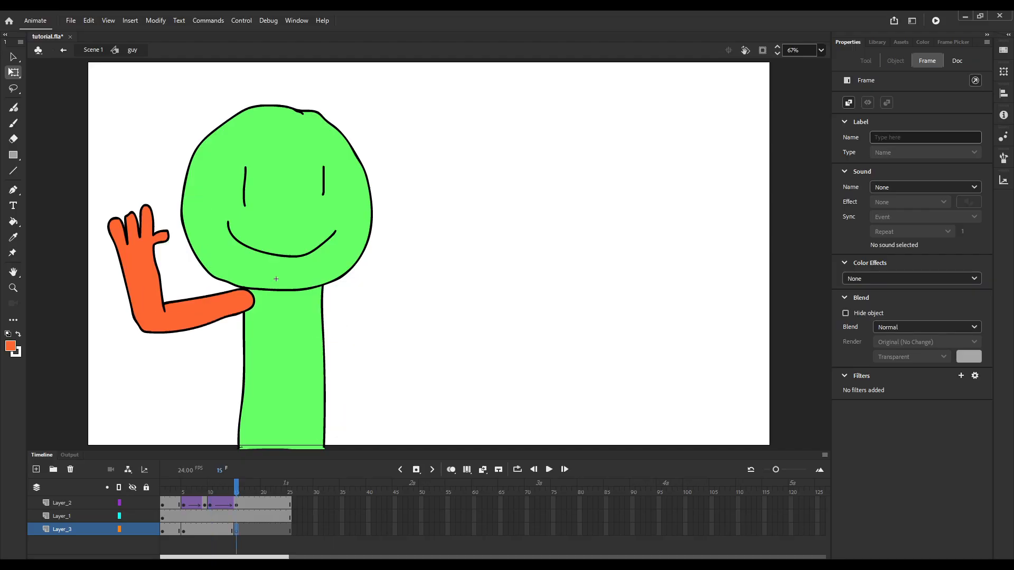
key(shift+F6)
click(210, 529)
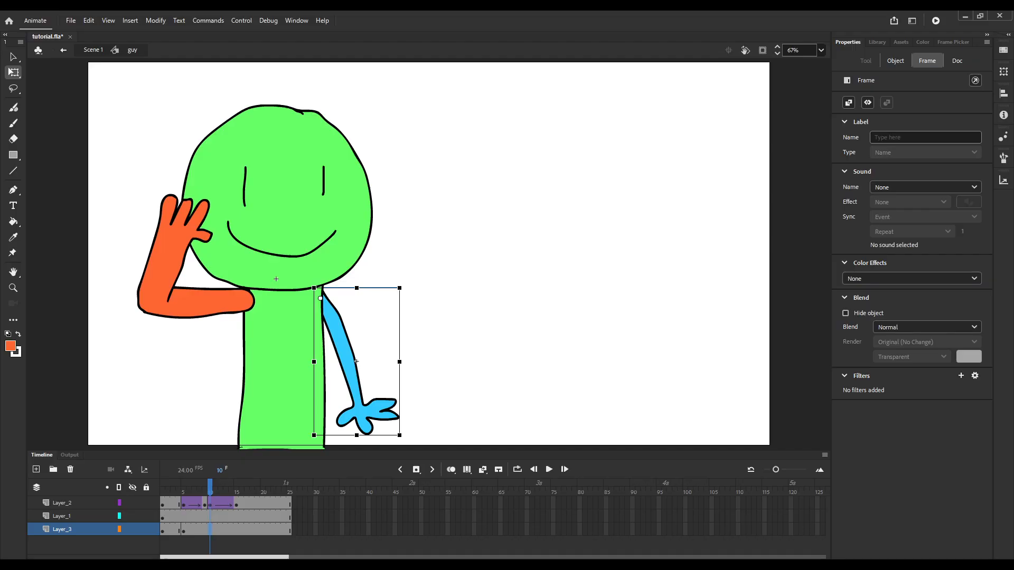
key(F7)
Outline the rear upper arm extending sideways from the shoulder at frame 10 in black, using the Classic Brush at size 6.
key(b)
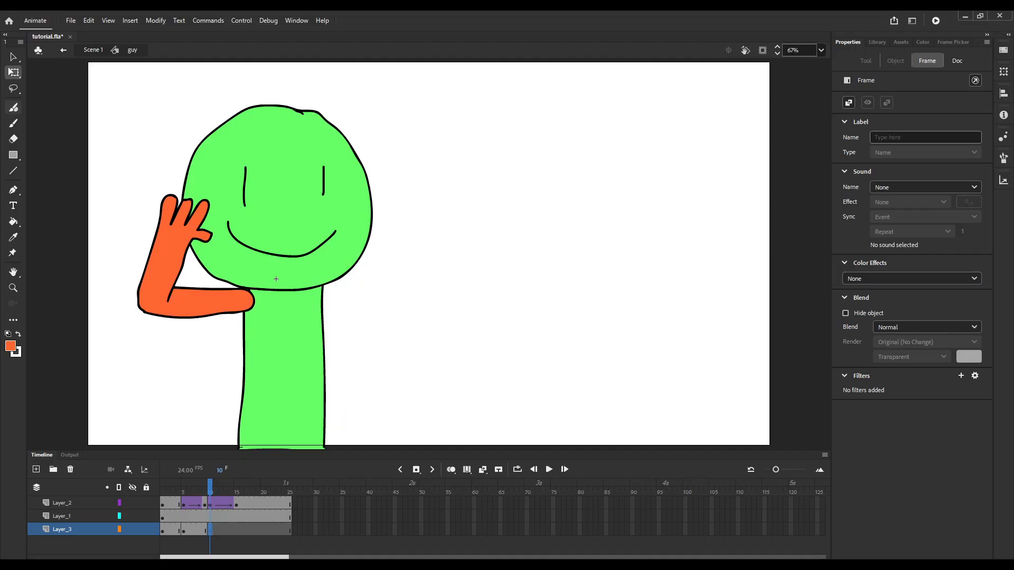
key(d)
key(x)
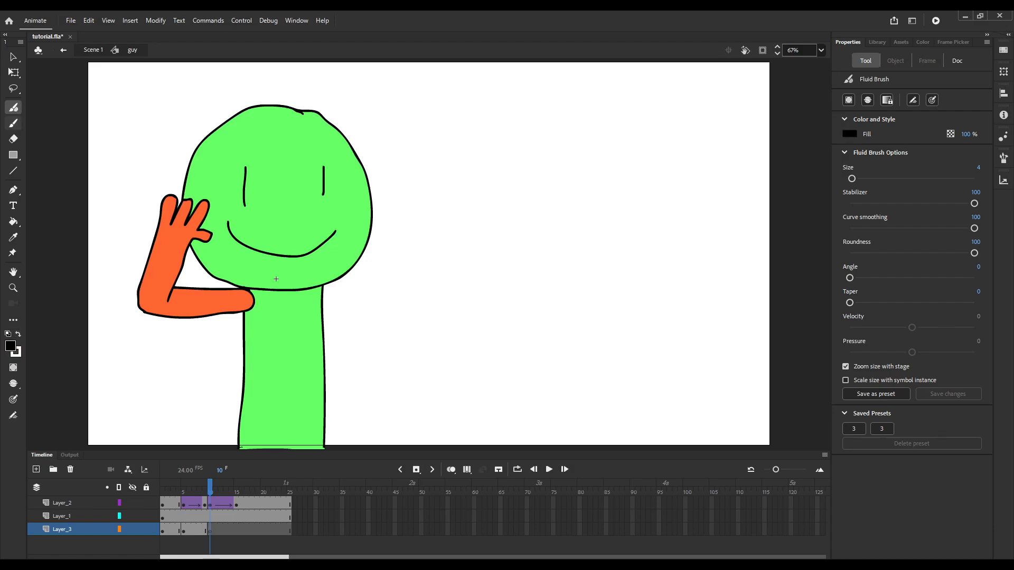
key(b)
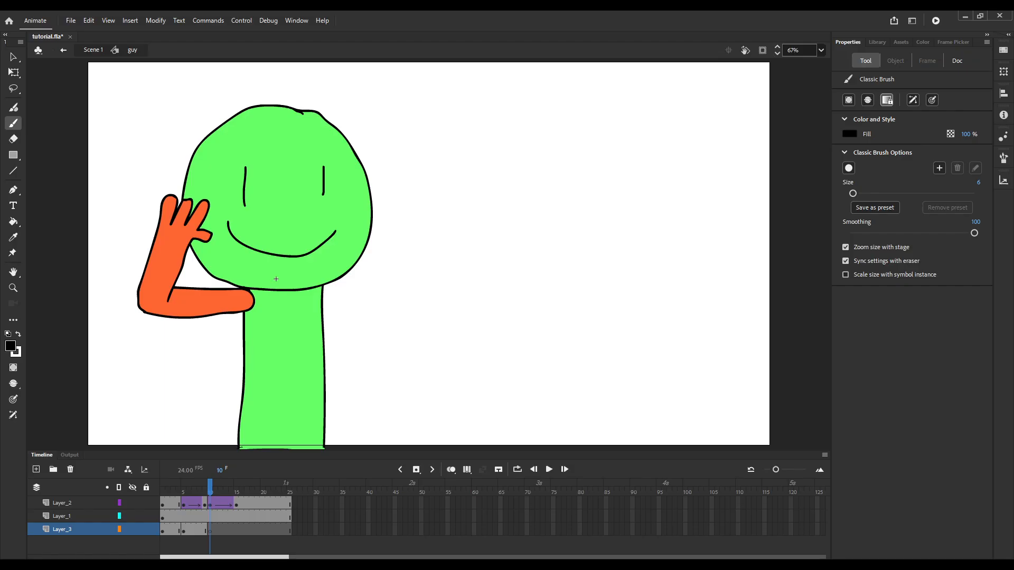
mouse_move(323, 285)
mouse_down()
mouse_move(396, 270)
mouse_move(406, 292)
mouse_move(361, 301)
mouse_move(331, 301)
mouse_move(339, 282)
mouse_move(407, 273)
mouse_move(357, 306)
mouse_move(303, 294)
mouse_move(397, 274)
mouse_move(366, 302)
mouse_up()
key(ctrl+z)
key(ctrl+z)
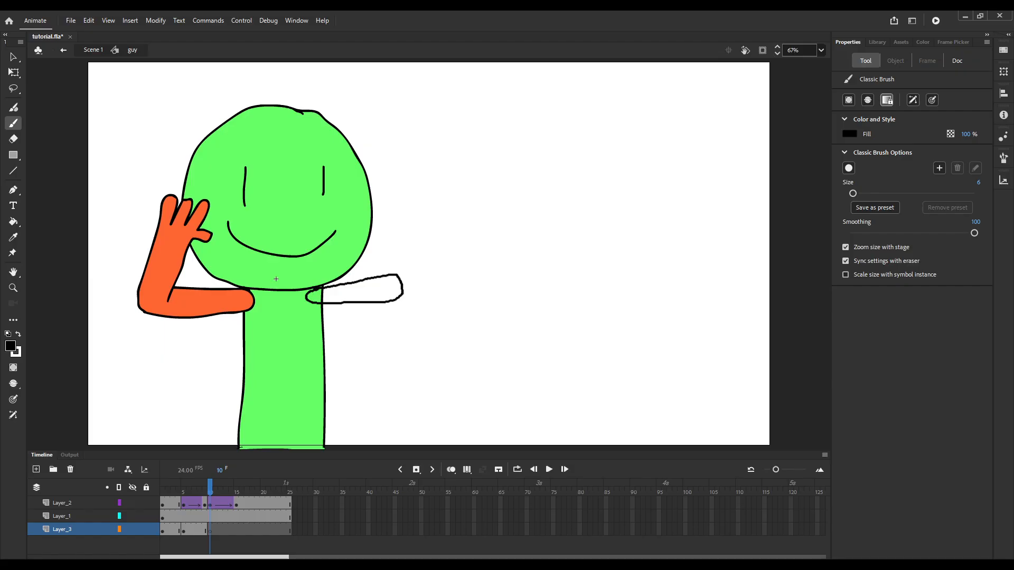
Fill the rear upper arm outline at frame 10 with the blue sampled from the lowered rear arm.
key(comma)
key(i)
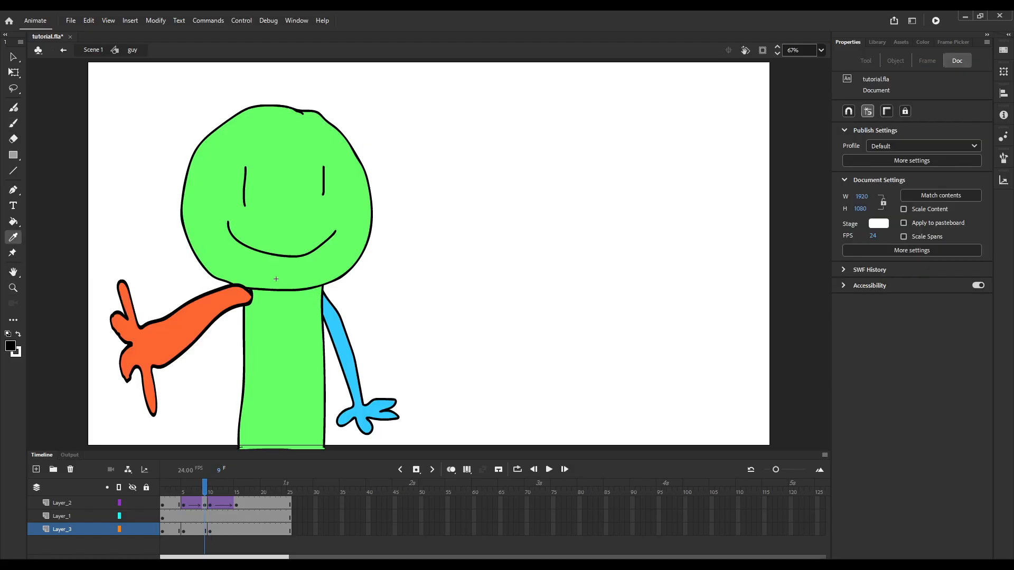
click(346, 346)
key(period)
click(364, 291)
key(ctrl+s)
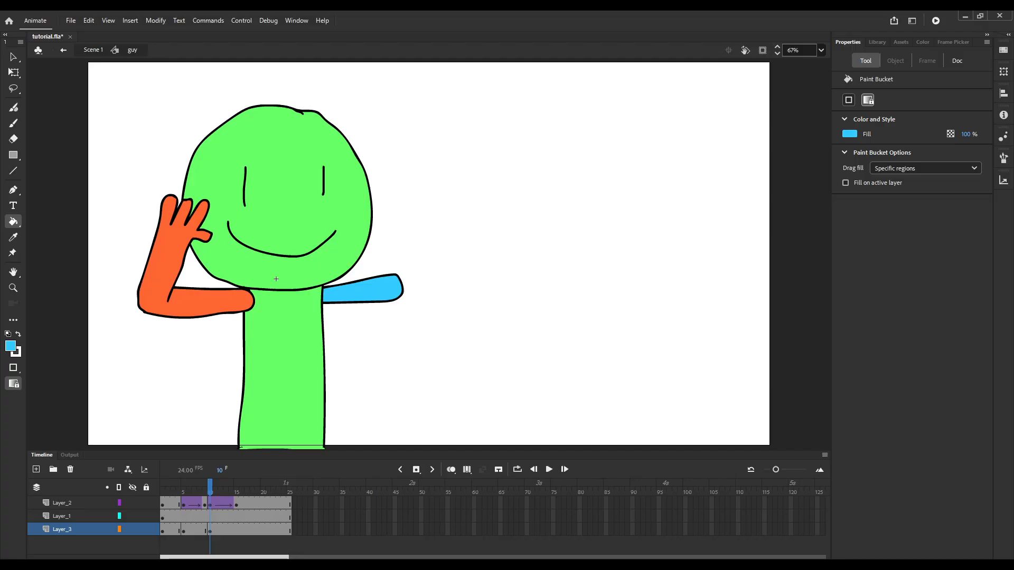
Convert the blue upper arm at frame 10 into a graphic symbol named arm behind 2 and open it for editing.
key(q)
key(comma)
key(period)
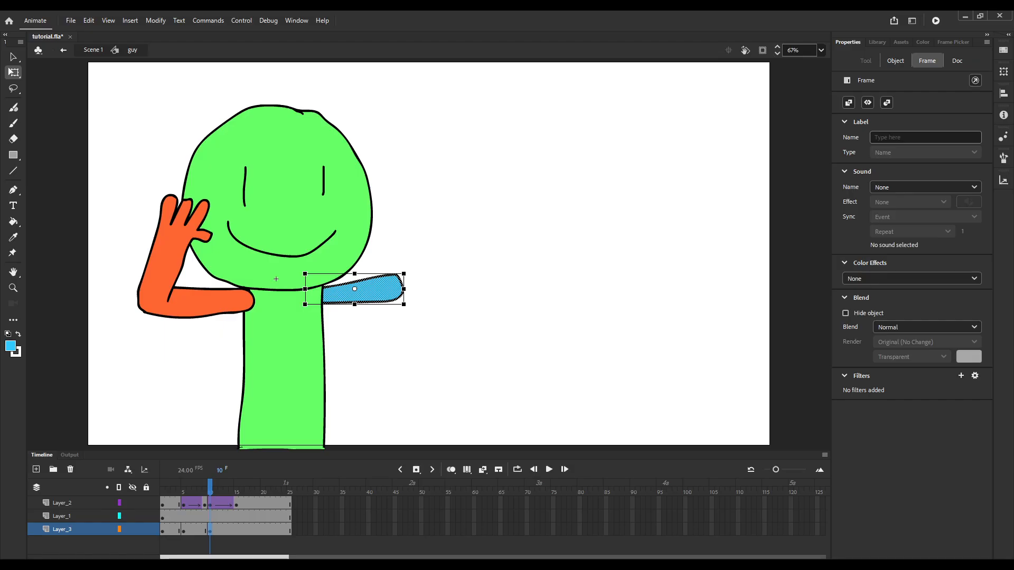
key(Return)
double_click(354, 289)
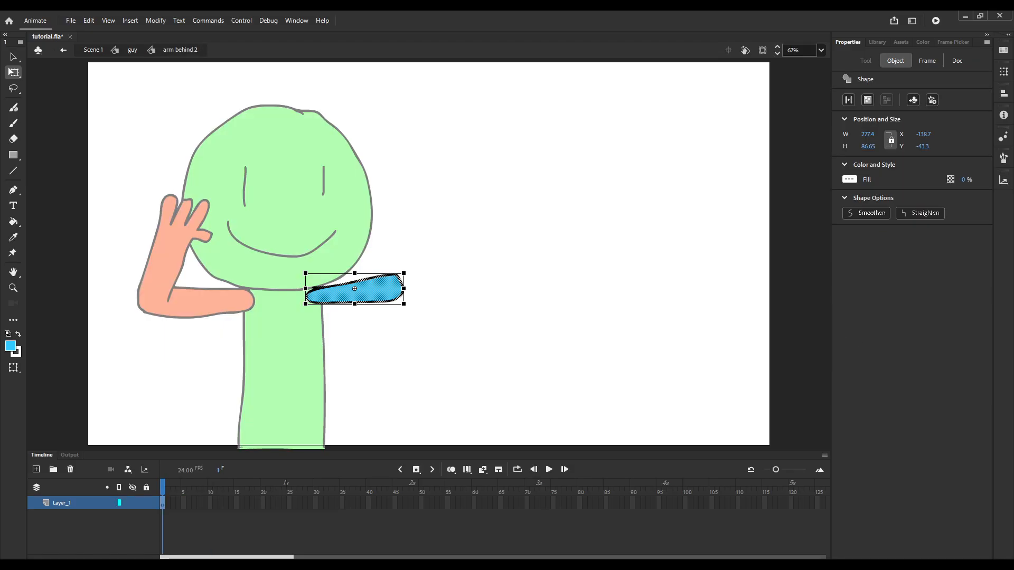
Add a new layer inside arm behind 2 and draw a black outline of the raised forearm and open hand on it.
click(36, 469)
key(b)
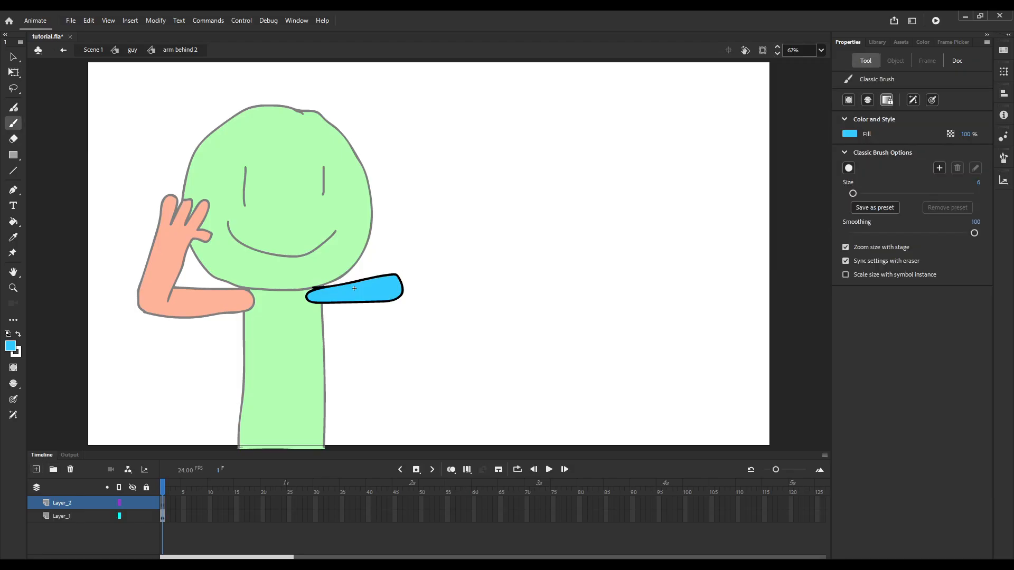
click(8, 334)
click(18, 333)
scroll(421, 198, up, 2)
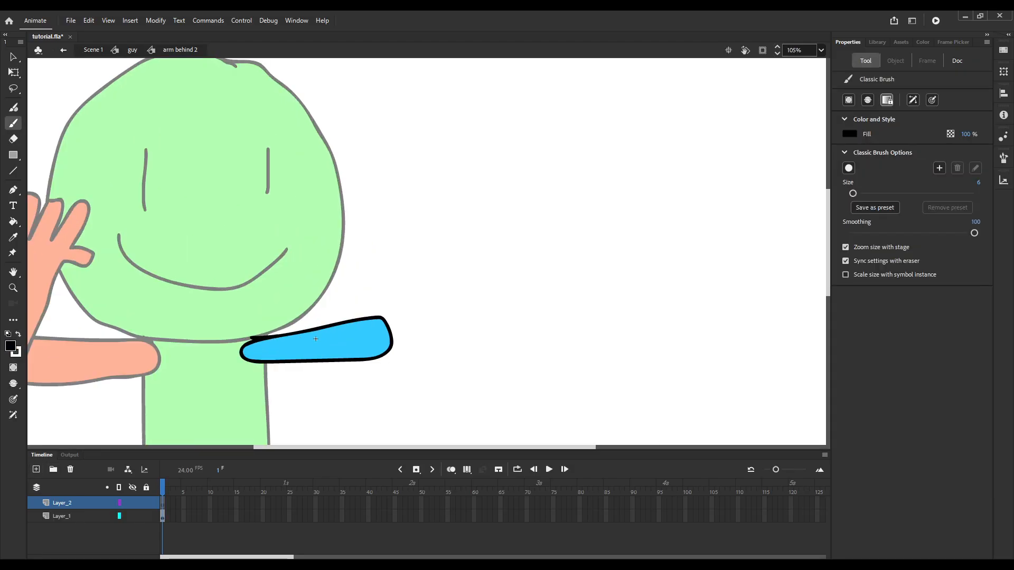
mouse_move(349, 342)
mouse_down()
mouse_move(351, 255)
mouse_move(333, 226)
mouse_move(365, 242)
mouse_move(392, 231)
mouse_move(415, 190)
mouse_move(407, 238)
mouse_move(452, 226)
mouse_move(400, 280)
mouse_move(390, 347)
mouse_up()
scroll(406, 314, down, 2)
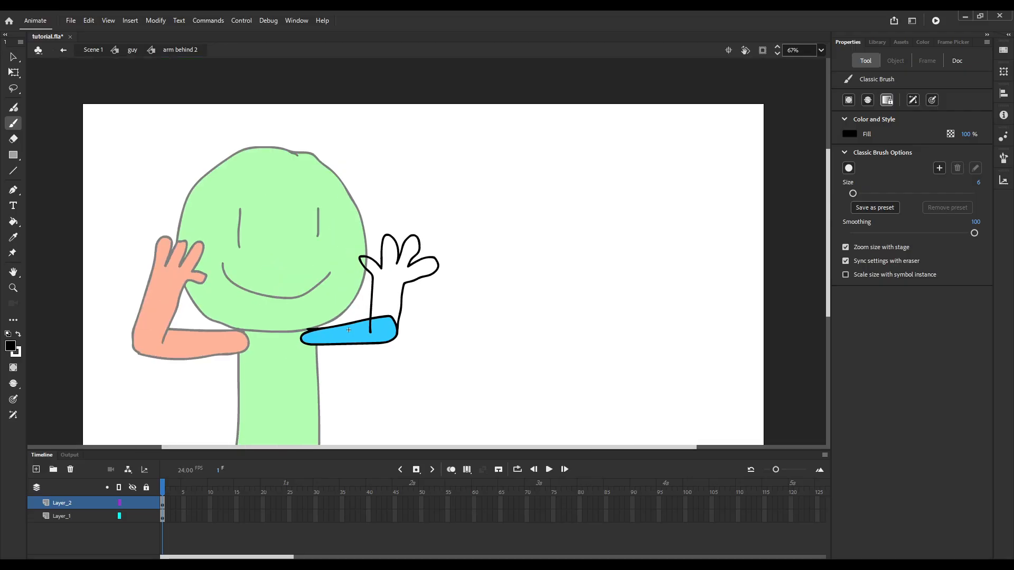
scroll(348, 330, up, 3)
scroll(346, 317, down, 3)
scroll(341, 296, up, 3)
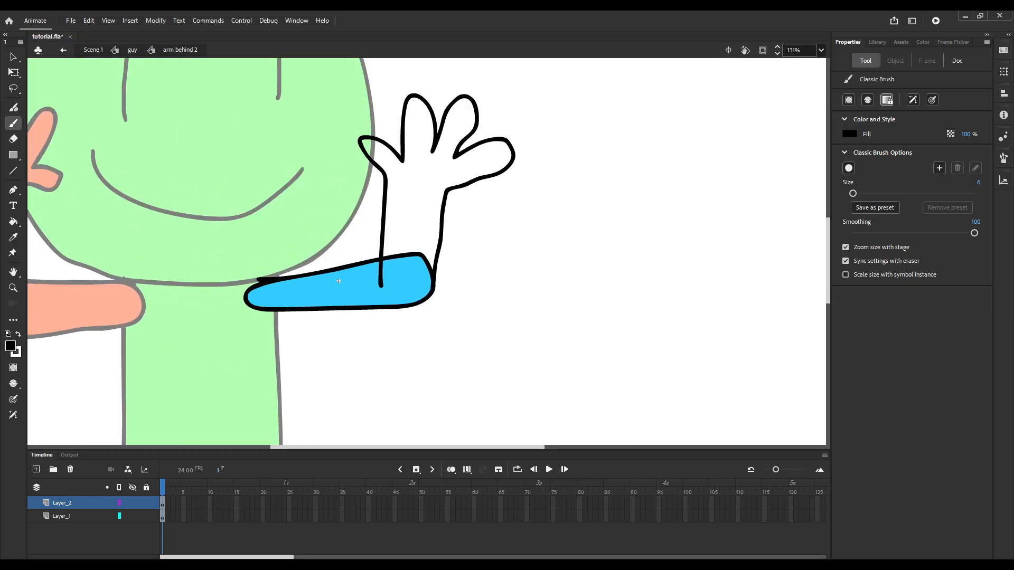
Return to guy and examine how the hand front symbol is nested inside the arm front 2 symbol.
click(132, 50)
scroll(564, 139, down, 3)
click(13, 73)
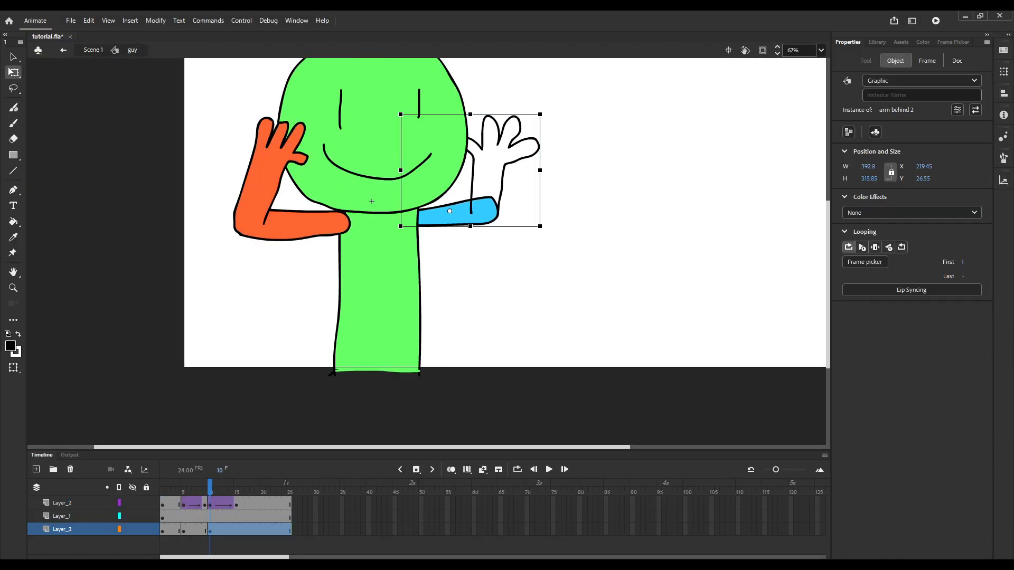
click(280, 225)
double_click(262, 184)
click(262, 185)
click(233, 280)
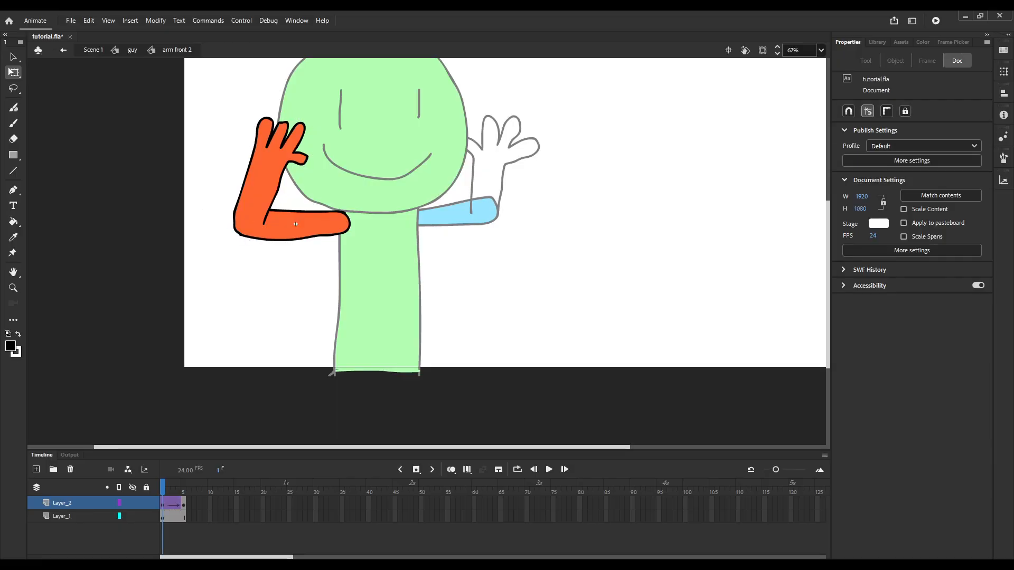
double_click(261, 185)
click(227, 280)
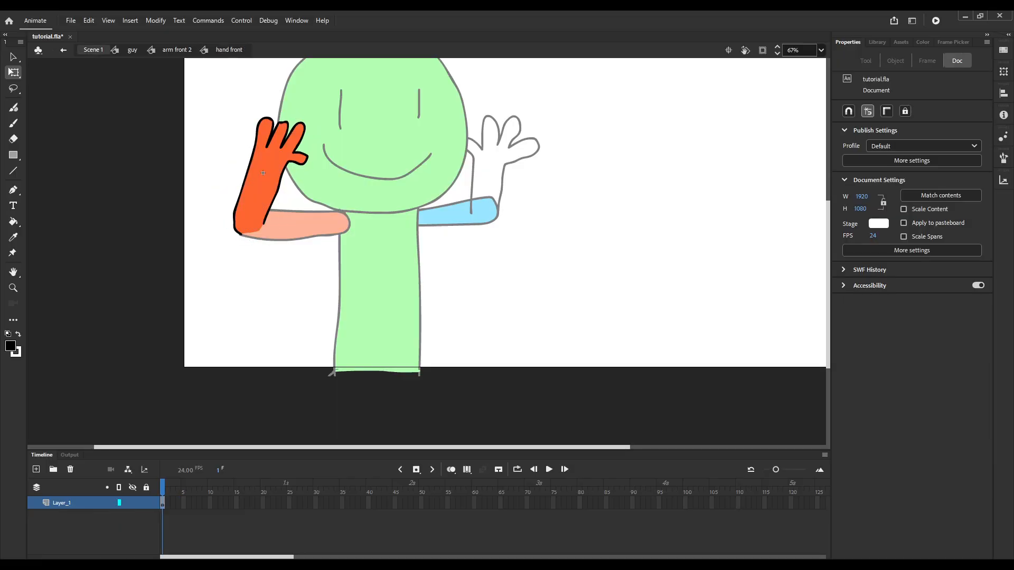
Go back to guy through Scene 1 and reopen the arm behind 2 symbol at frame 10 of Layer_3.
click(93, 49)
double_click(452, 284)
click(451, 283)
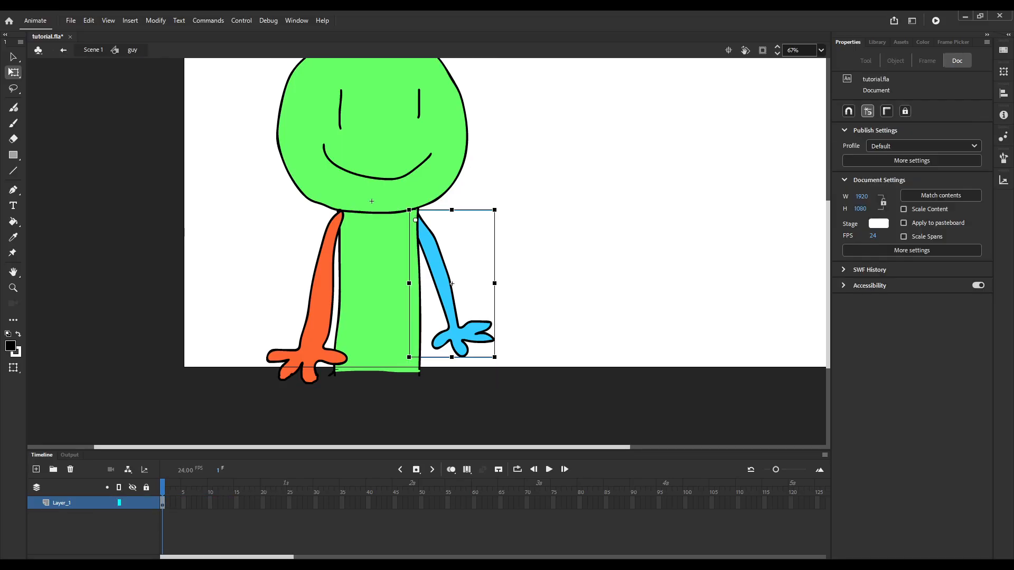
double_click(451, 283)
click(132, 49)
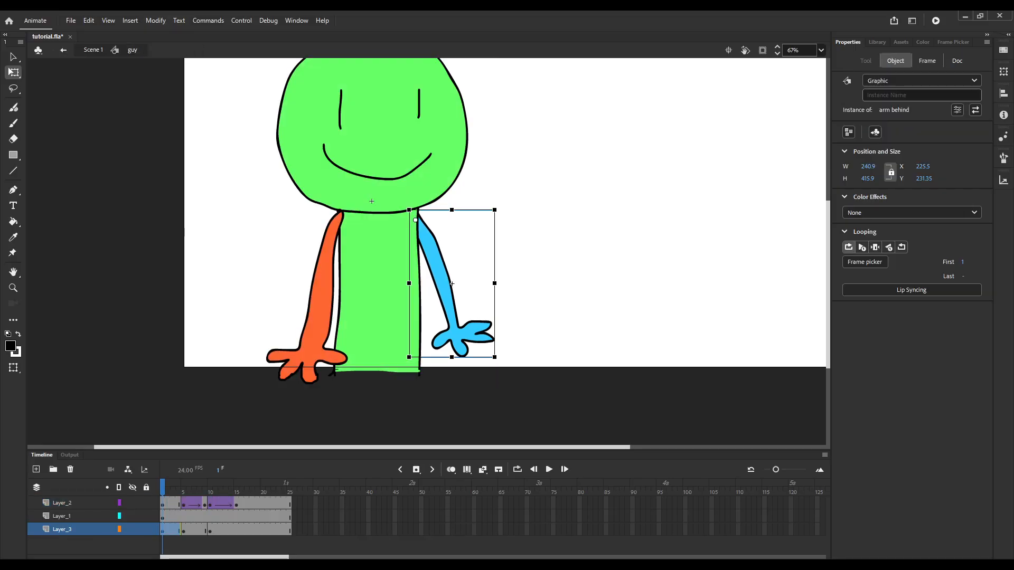
drag(162, 486, 210, 486)
click(210, 530)
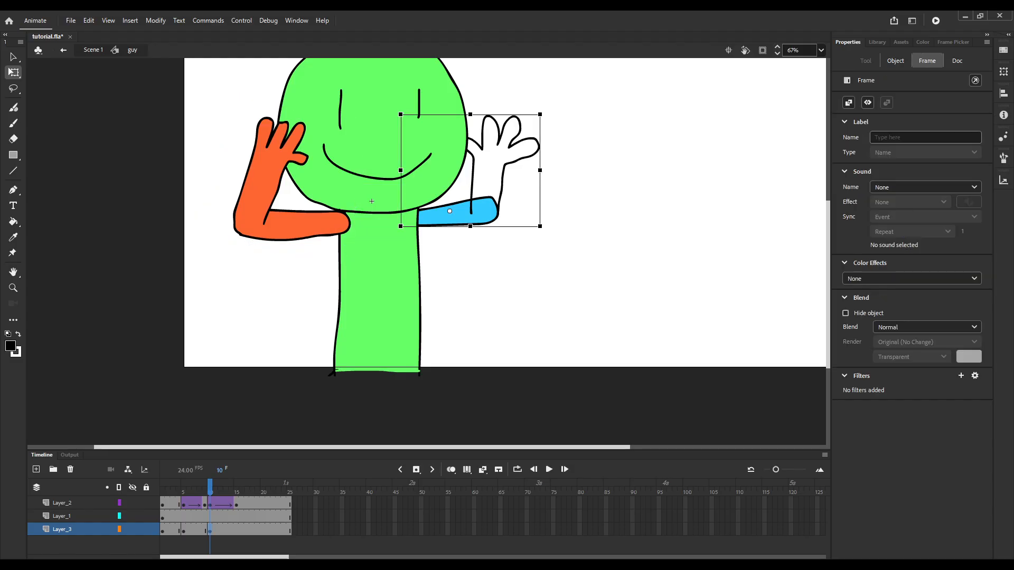
double_click(438, 213)
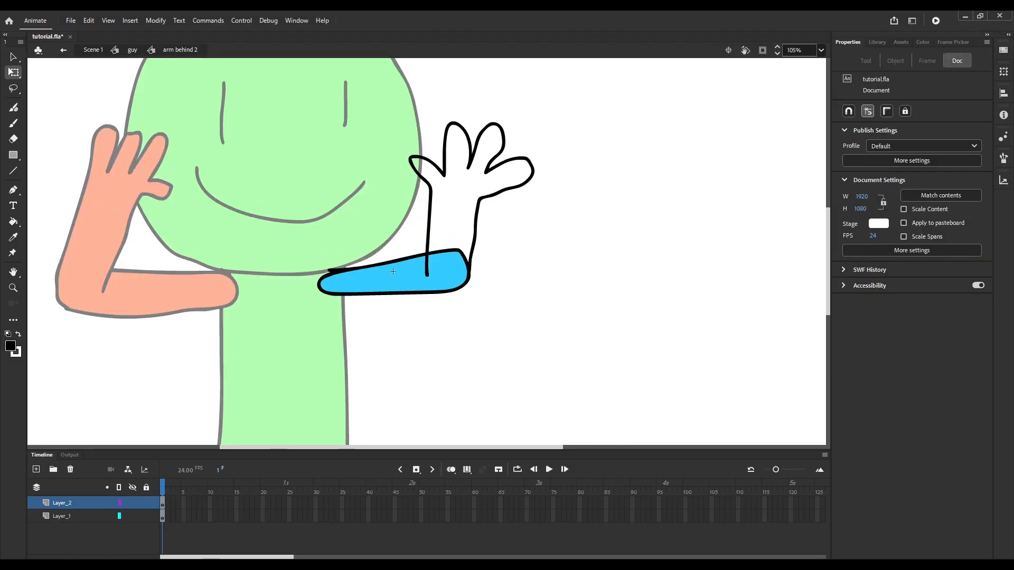
Close the forearm's base with a thin white pencil curve and fill the forearm and hand with the upper arm's blue.
key(y)
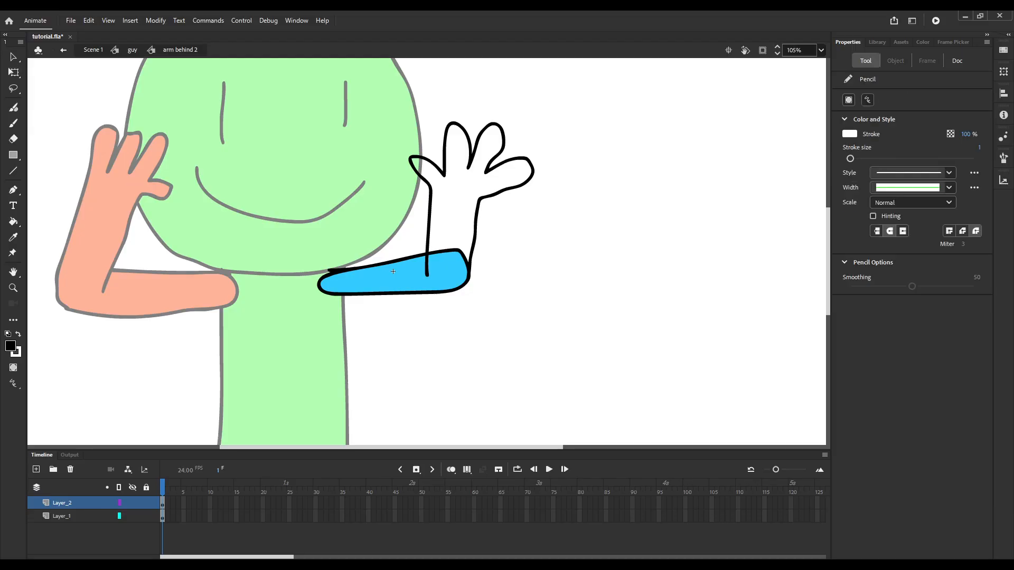
scroll(341, 267, up, 2)
drag(414, 277, 462, 285)
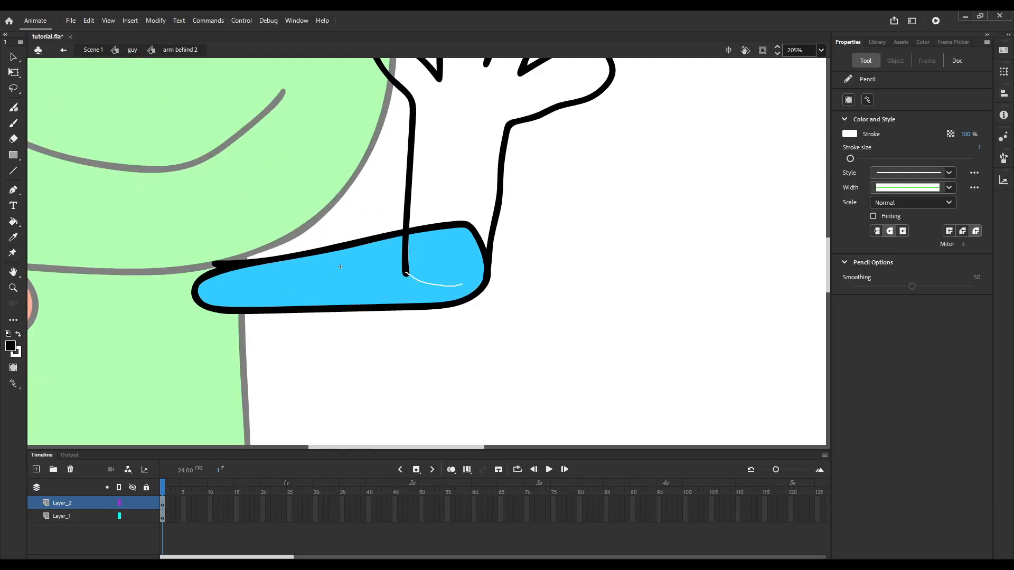
scroll(398, 276, down, 2)
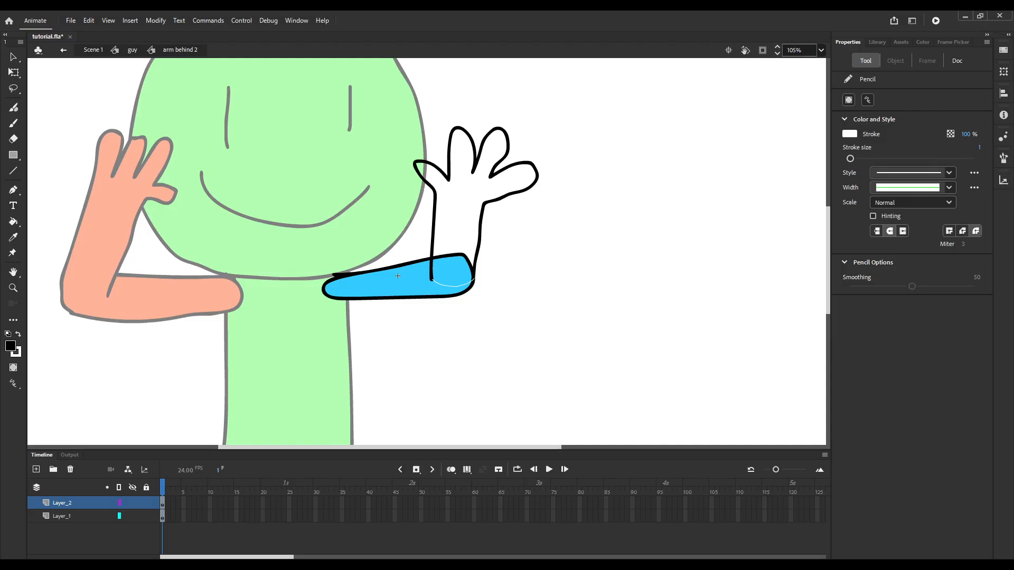
key(i)
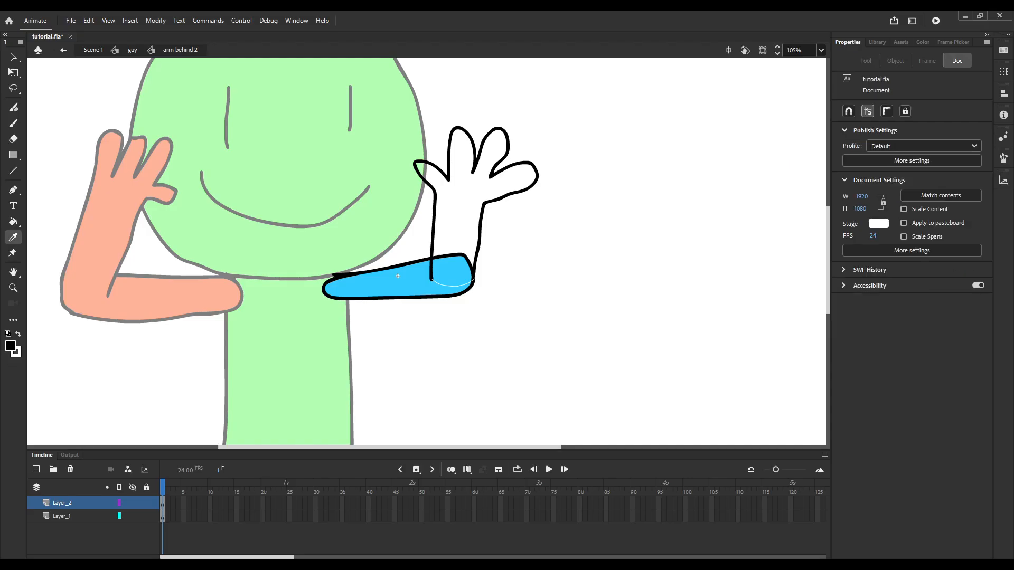
click(451, 272)
click(457, 227)
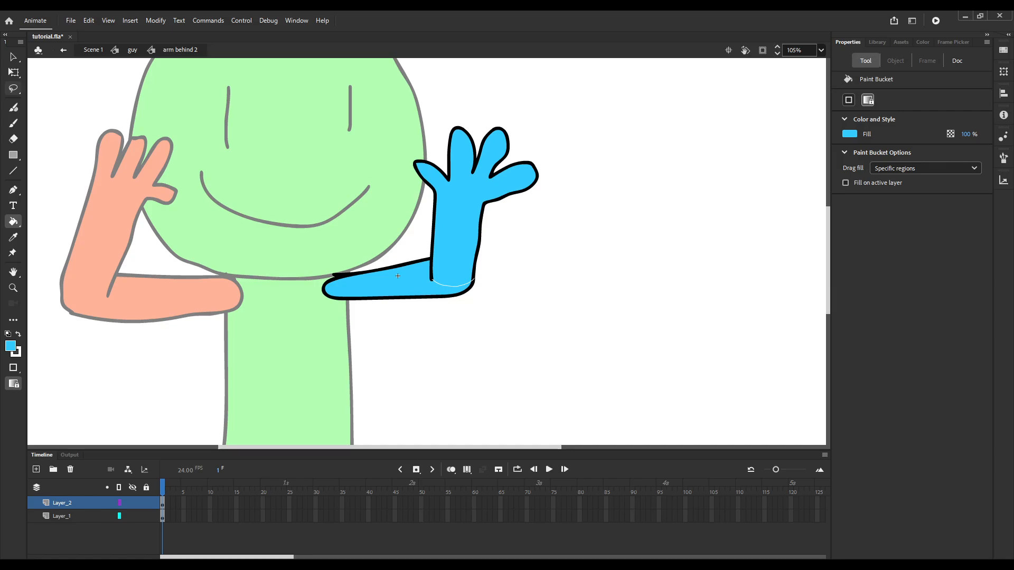
Delete the thin white closing curve at the base of the blue forearm.
click(13, 72)
click(62, 503)
scroll(424, 255, up, 2)
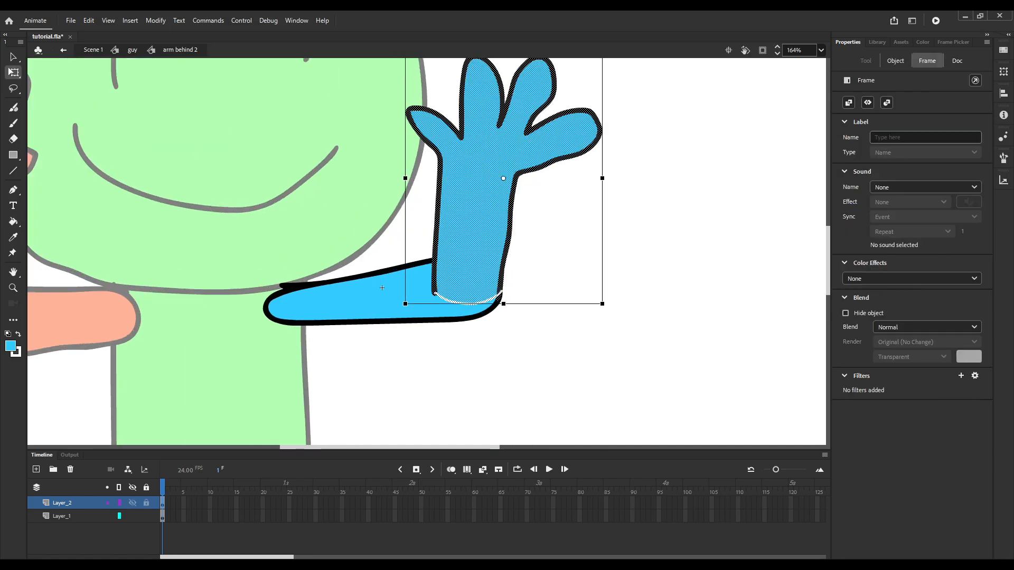
click(469, 304)
click(469, 303)
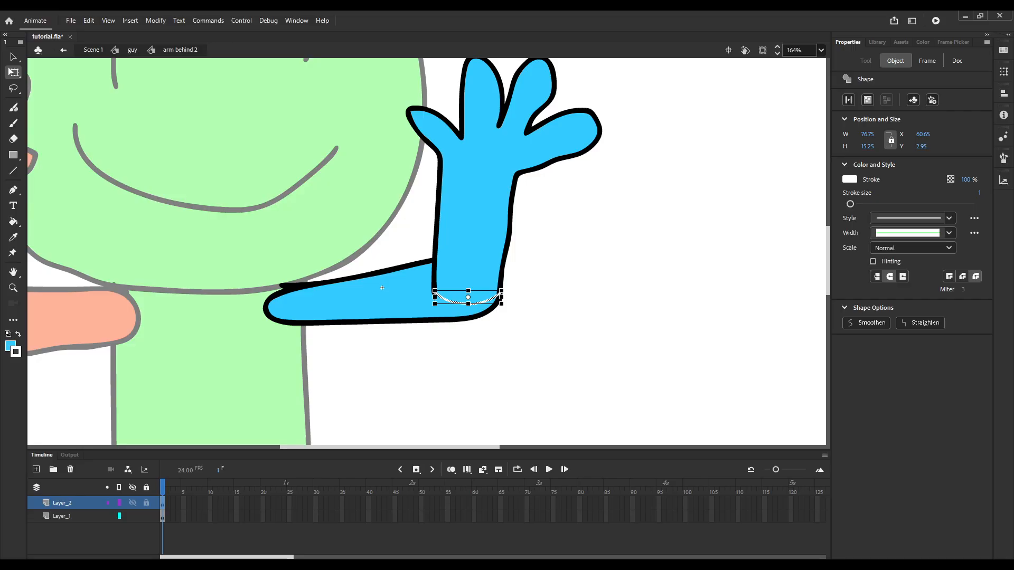
key(Delete)
scroll(444, 298, down, 3)
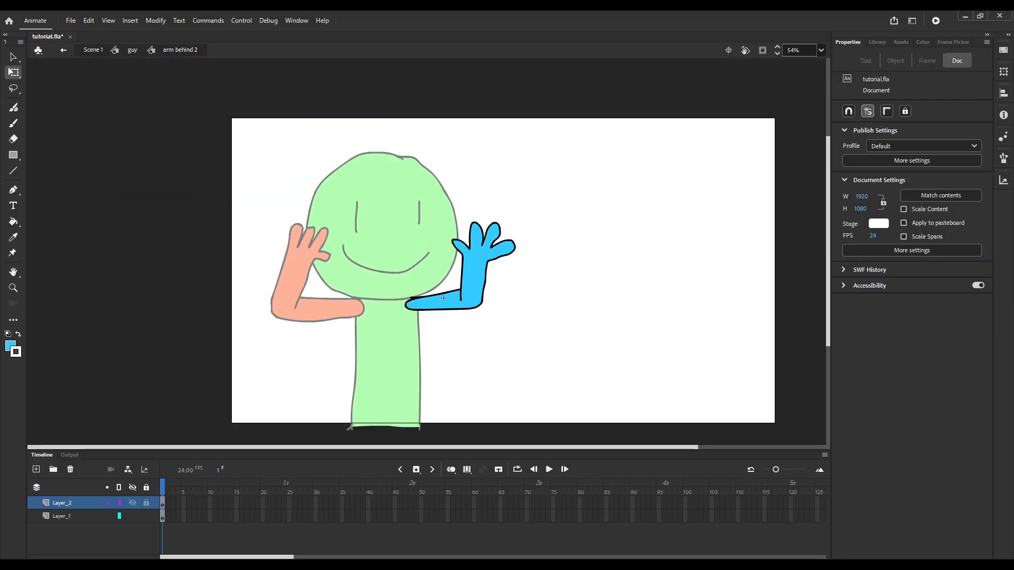
Nudge the forearm and hand artwork slightly up so it meets the elbow, and save the file.
scroll(473, 278, up, 5)
click(440, 288)
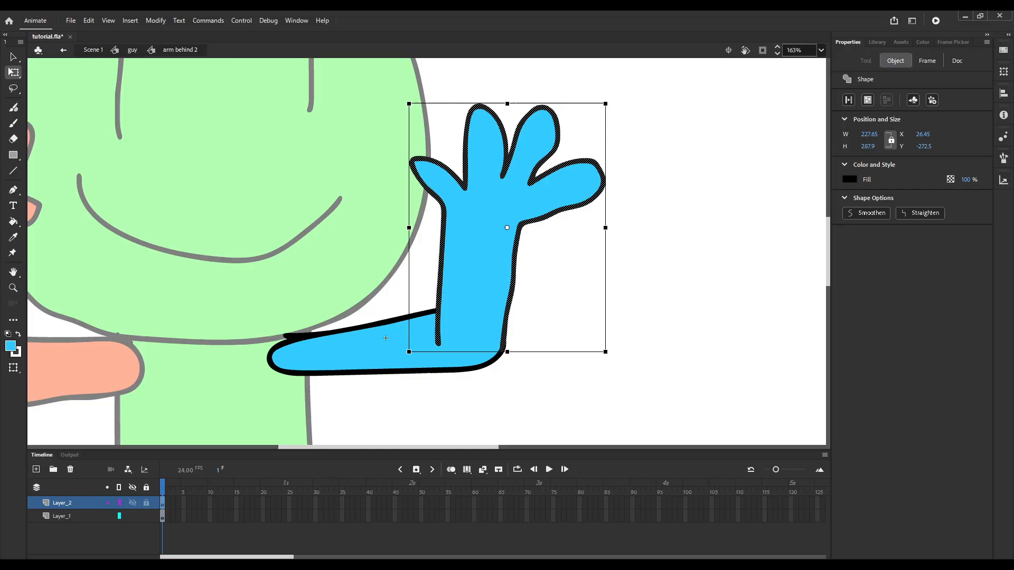
shift+click(468, 290)
key(shift+Up)
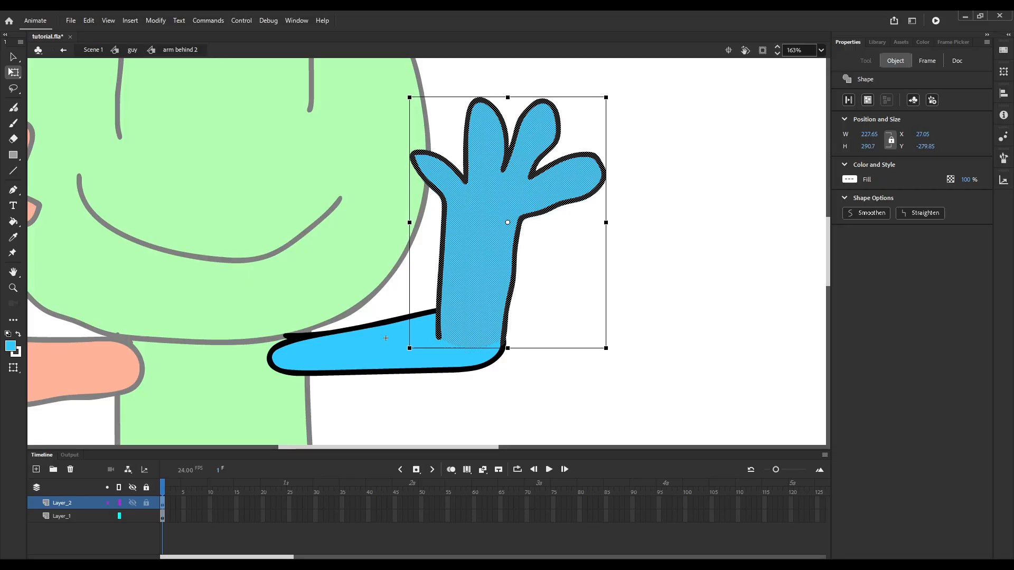
key(ctrl+shift+a)
scroll(386, 338, down, 2)
scroll(438, 322, up, 2)
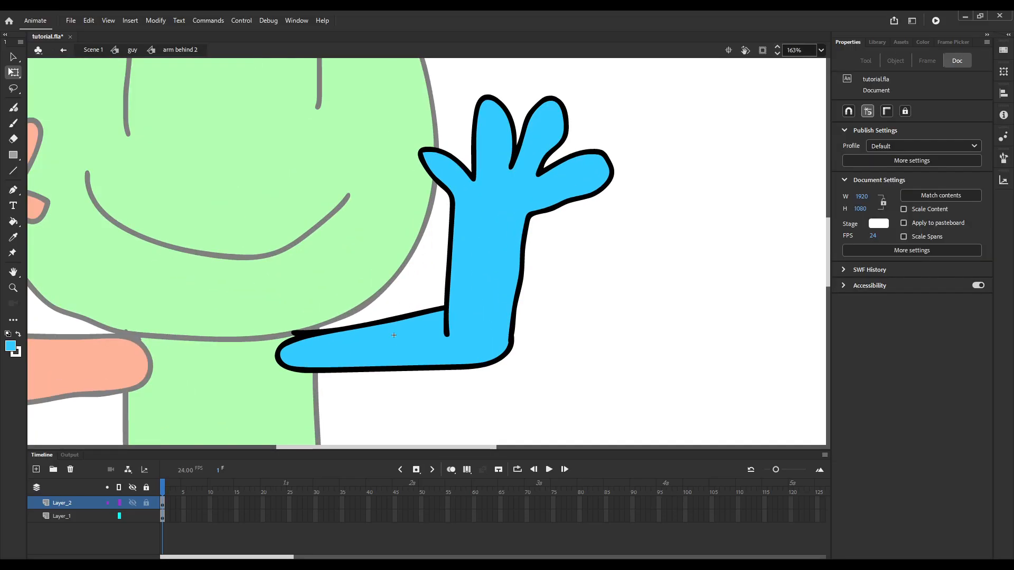
scroll(435, 320, down, 3)
key(ctrl+s)
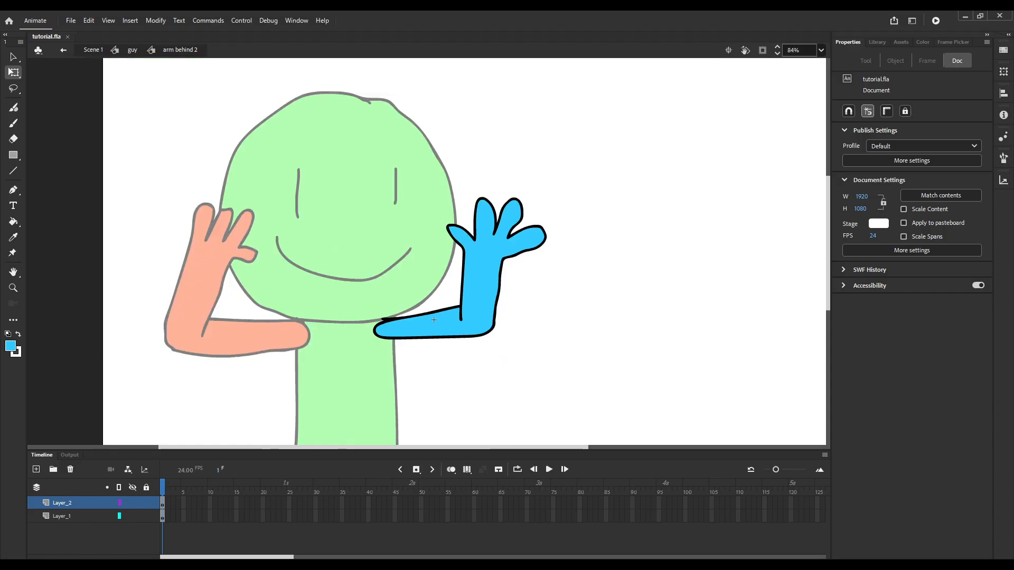
Extend both layers of arm behind 2 to frame 5 and keep a keyframe there only on Layer_2.
drag(184, 502, 184, 516)
key(F5)
key(F6)
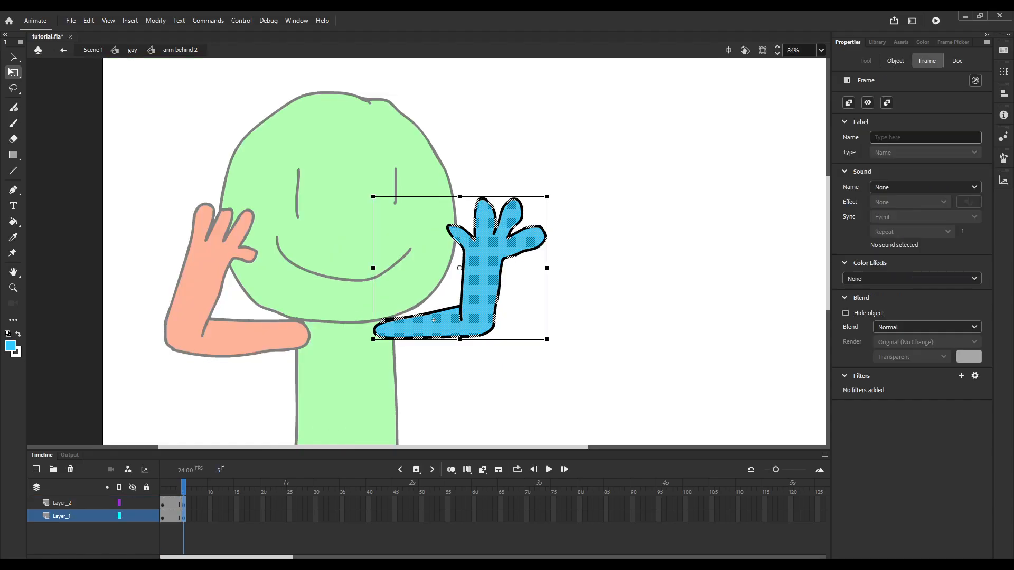
click(433, 320)
key(shift+F6)
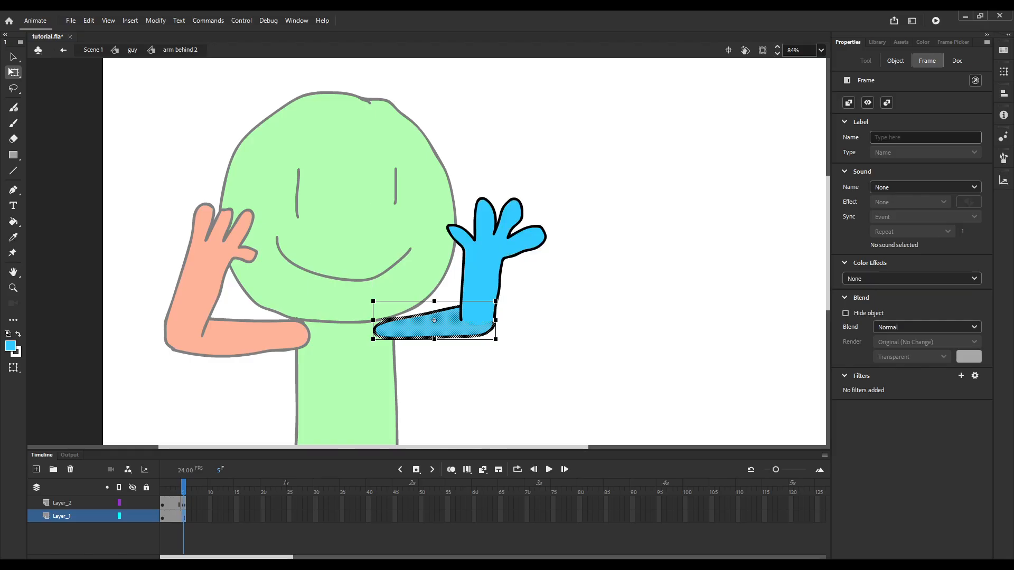
Undo Layer_2's keyframe at frame 5 and convert the forearm and hand into a graphic symbol named hand behind.
click(163, 504)
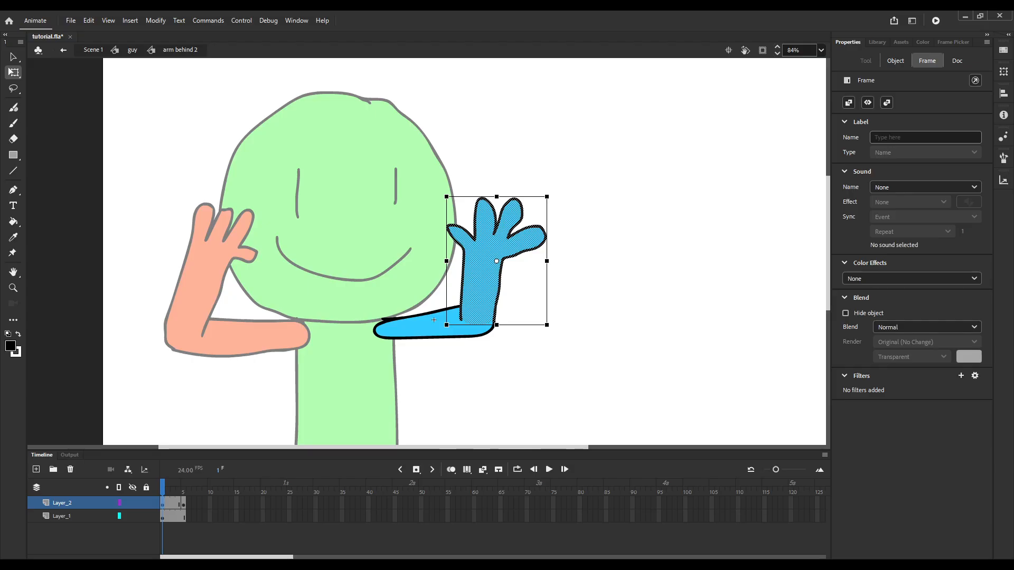
key(ctrl+z)
click(183, 504)
key(ctrl+z)
click(483, 271)
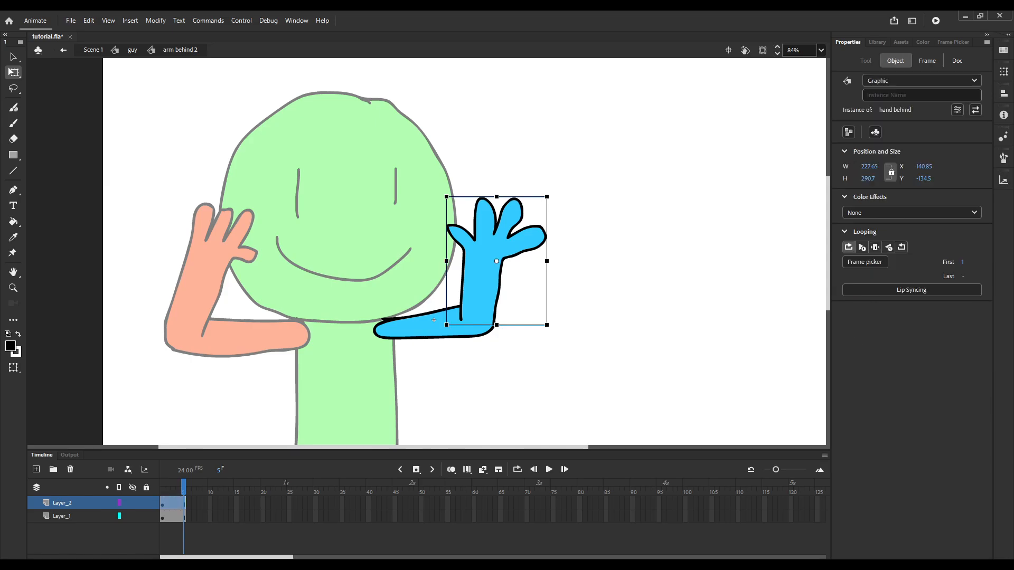
Move hand behind's pivot to the elbow, keyframe it at frame 5, and tilt it toward the head at frame 1.
drag(497, 261, 478, 311)
key(F6)
click(163, 488)
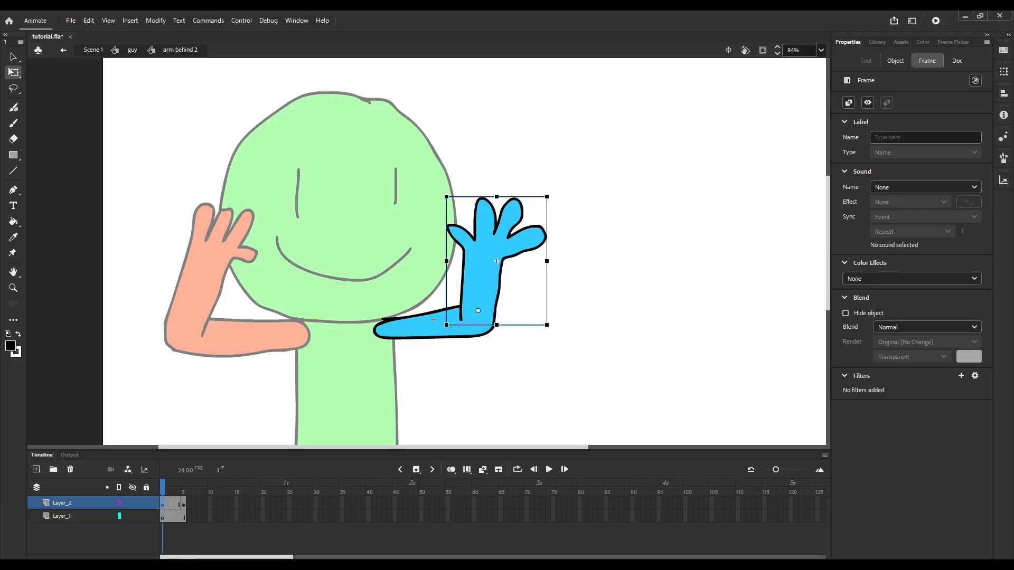
drag(550, 193, 510, 177)
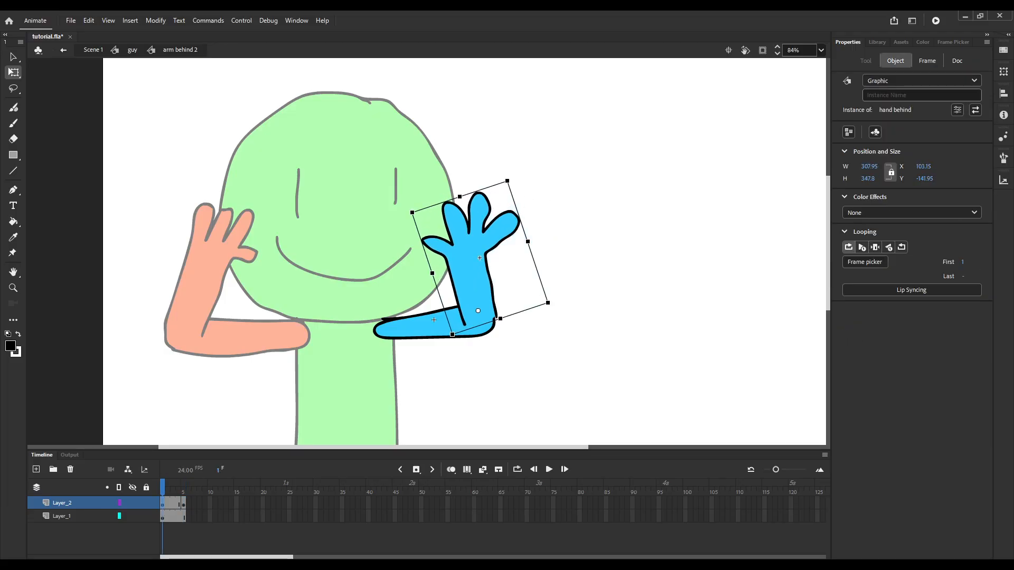
drag(478, 280, 475, 282)
Apply a classic tween between frames 1 and 5 of Layer_2 with the Quart Ease-Out effect.
drag(162, 487, 174, 488)
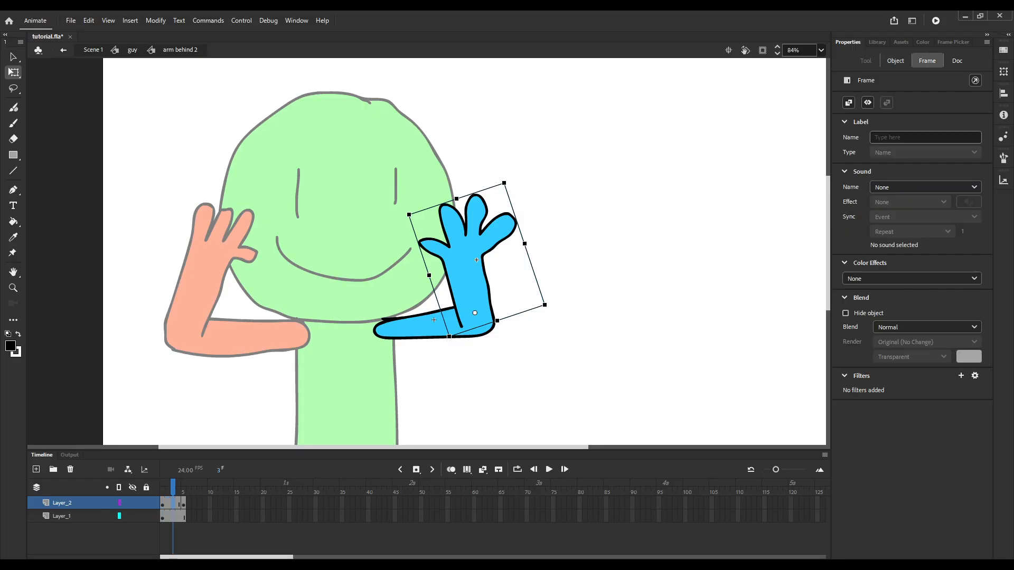
click(482, 469)
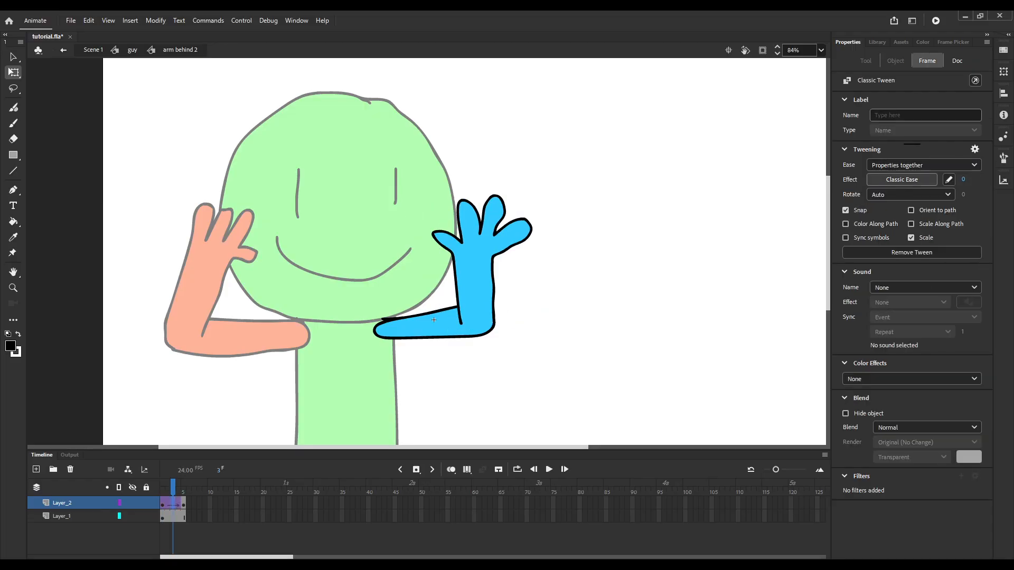
double_click(912, 212)
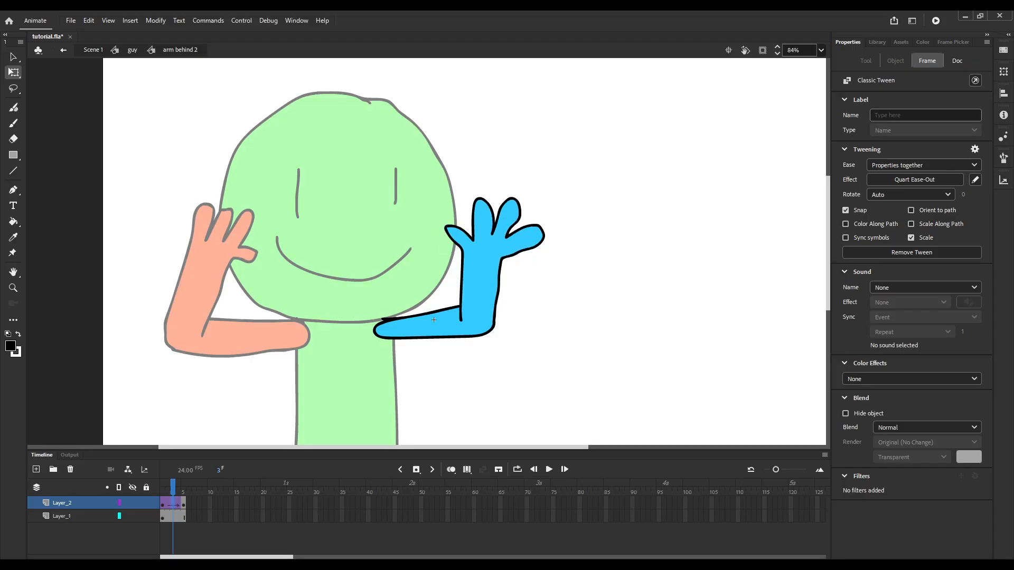
Return to the guy symbol and go to frame 15 on Layer_3.
double_click(337, 308)
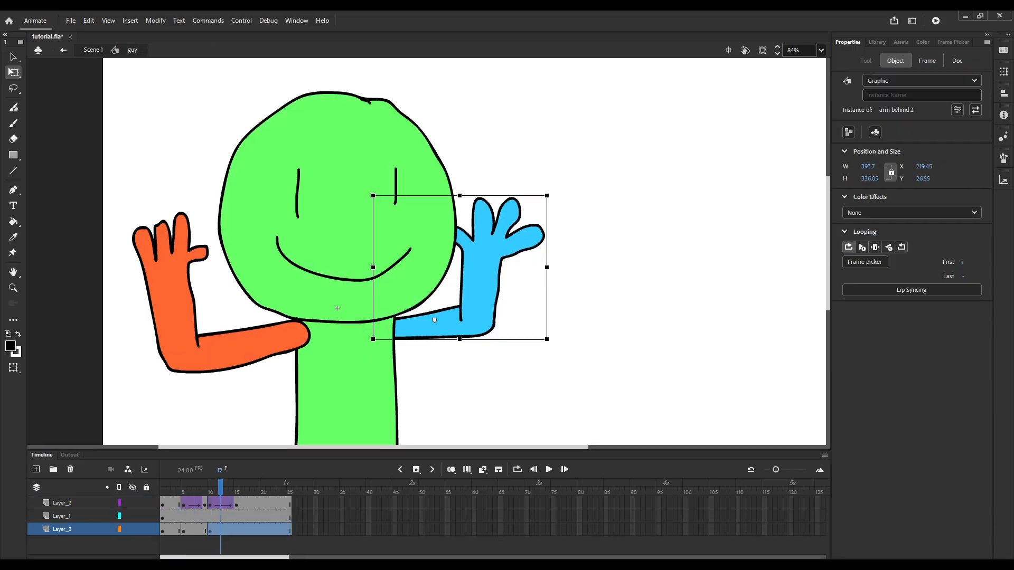
mouse_move(220, 487)
mouse_down()
mouse_move(183, 487)
mouse_move(236, 487)
mouse_up()
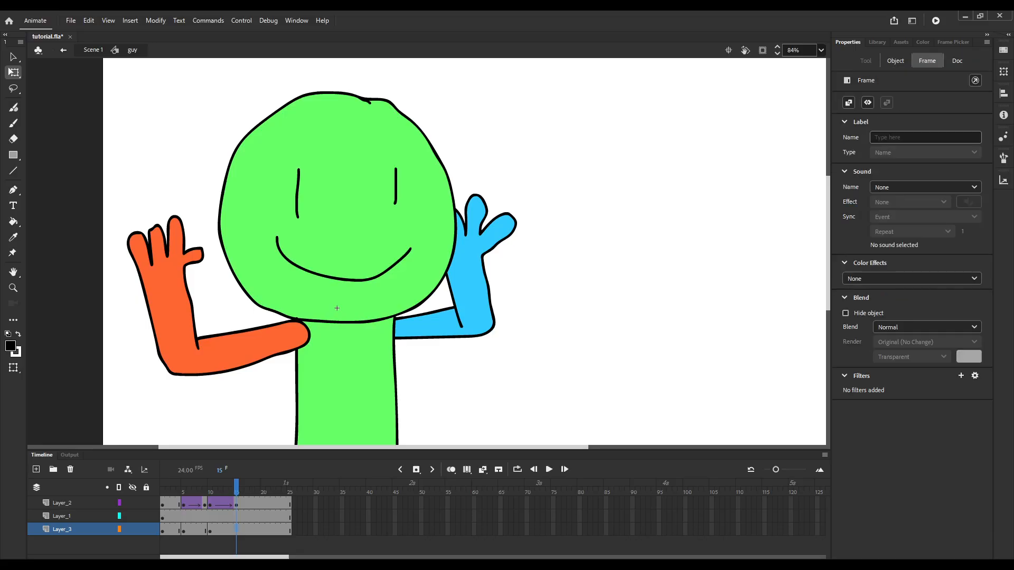
key(F6)
click(209, 530)
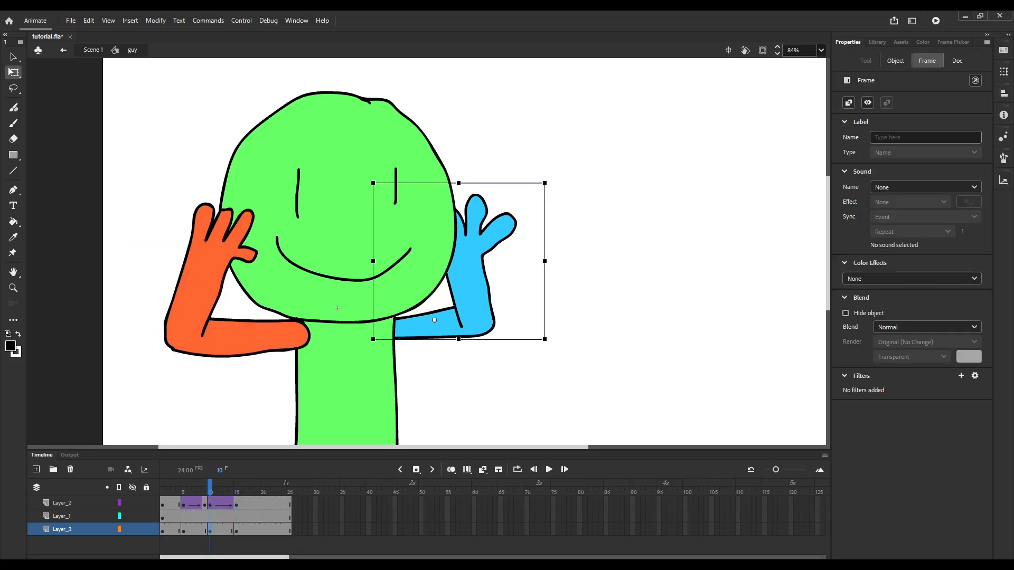
click(236, 530)
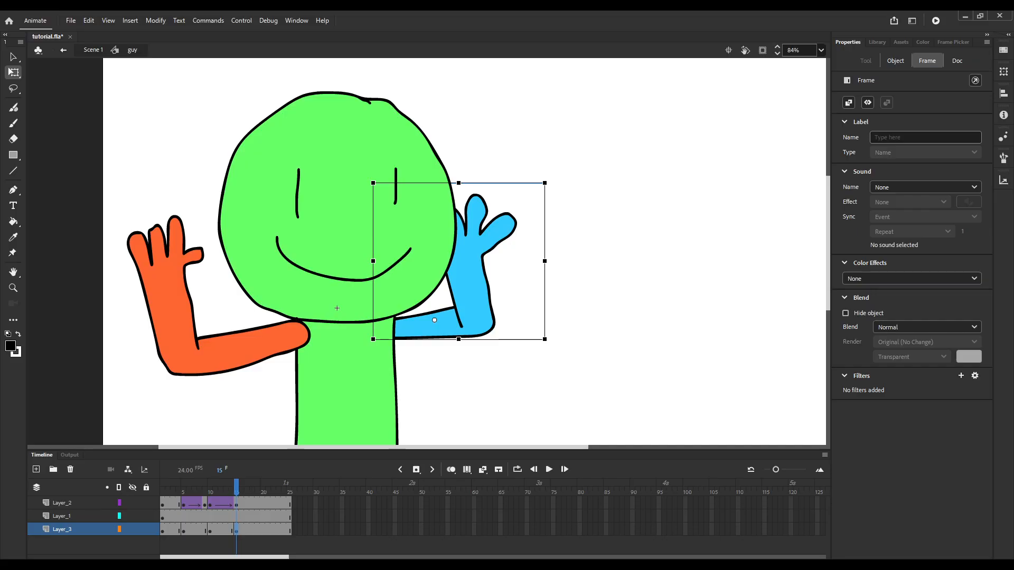
key(ctrl+z)
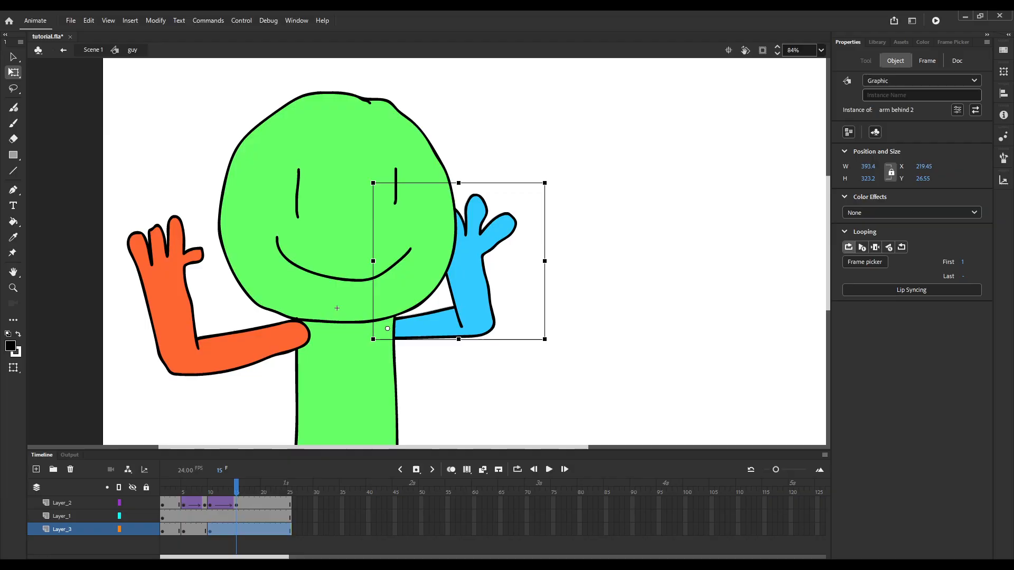
Move arm behind 2's pivot to the shoulder, keyframe it at frame 15, and rotate the arm downward there.
drag(434, 320, 386, 329)
key(F6)
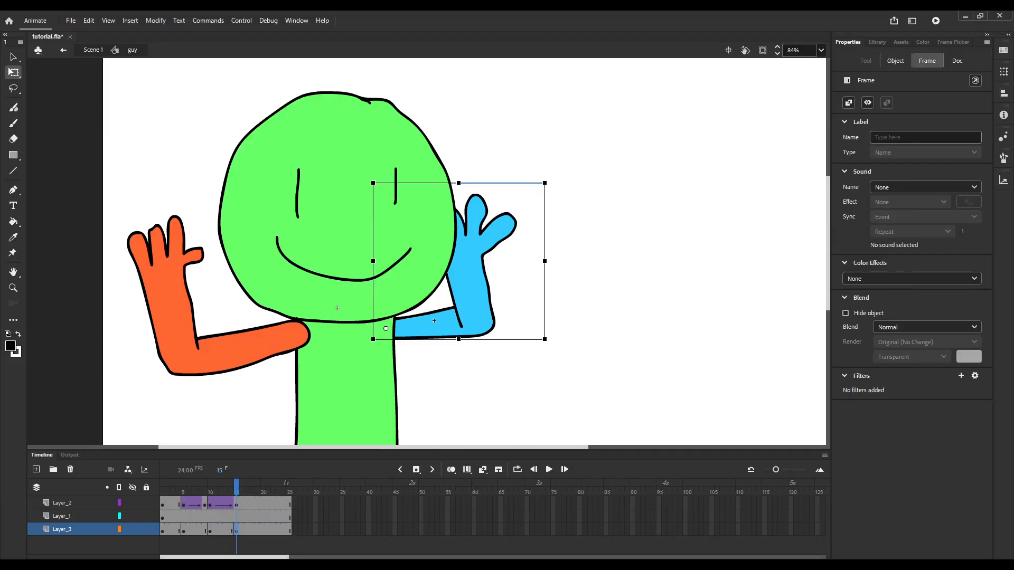
drag(546, 181, 586, 243)
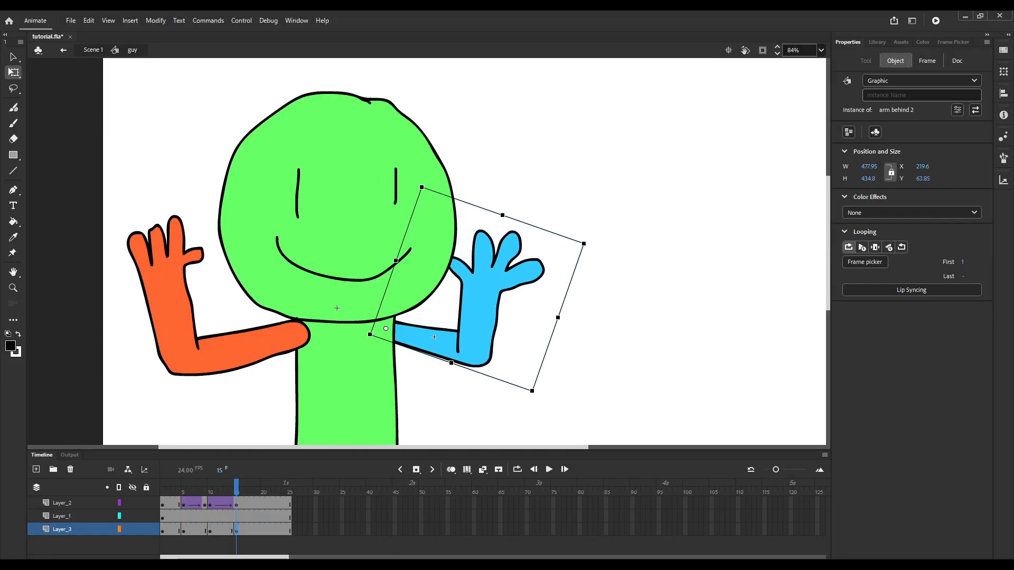
Apply a classic tween with Quart Ease-Out to Layer_3 between frames 10 and 15.
click(221, 529)
key(alt+shift+t)
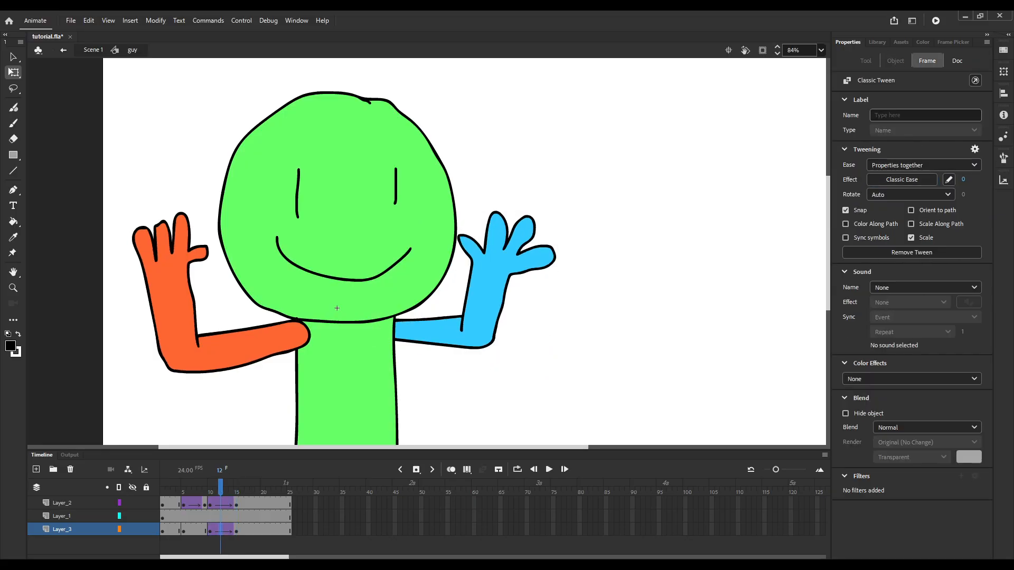
key(F2)
Step through the frames around the blue arm's tween and examine the poses of arm behind 2 in the Frame Picker.
key(comma)
key(comma)
key(comma)
key(comma)
key(comma)
key(comma)
key(comma)
key(comma)
key(period)
key(period)
key(period)
key(period)
key(period)
key(period)
key(period)
key(period)
key(period)
key(period)
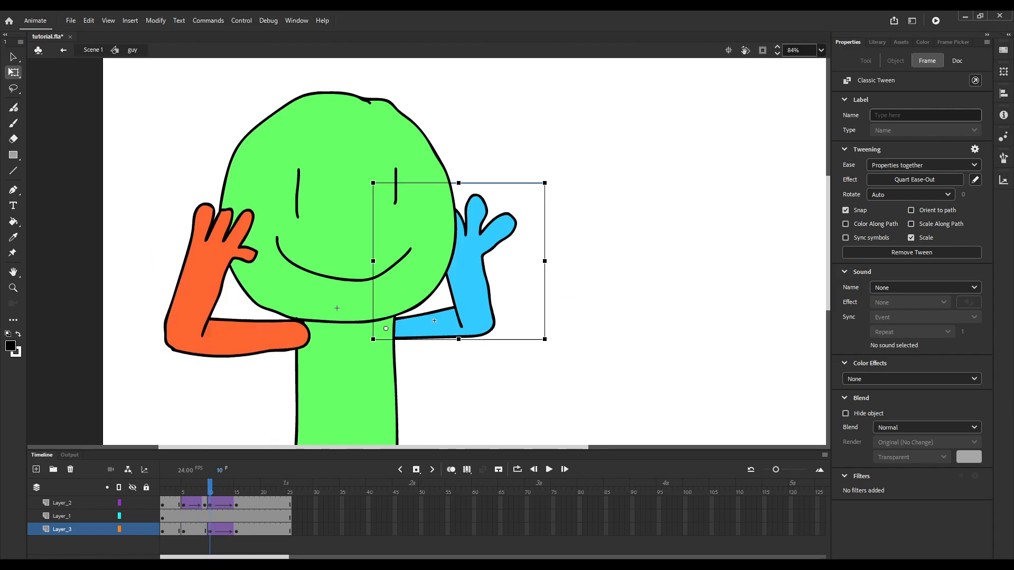
key(comma)
key(comma)
key(comma)
key(comma)
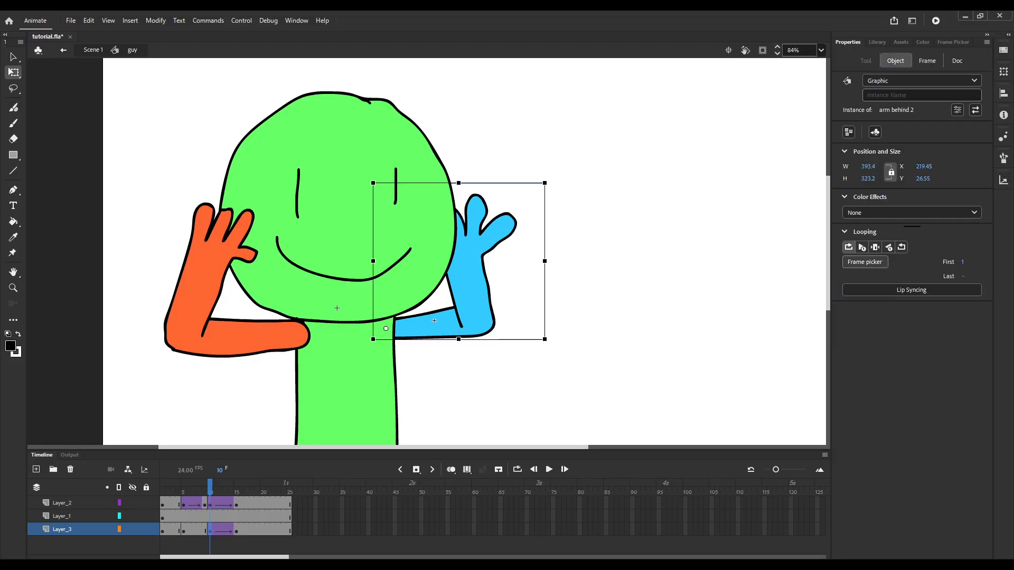
click(953, 42)
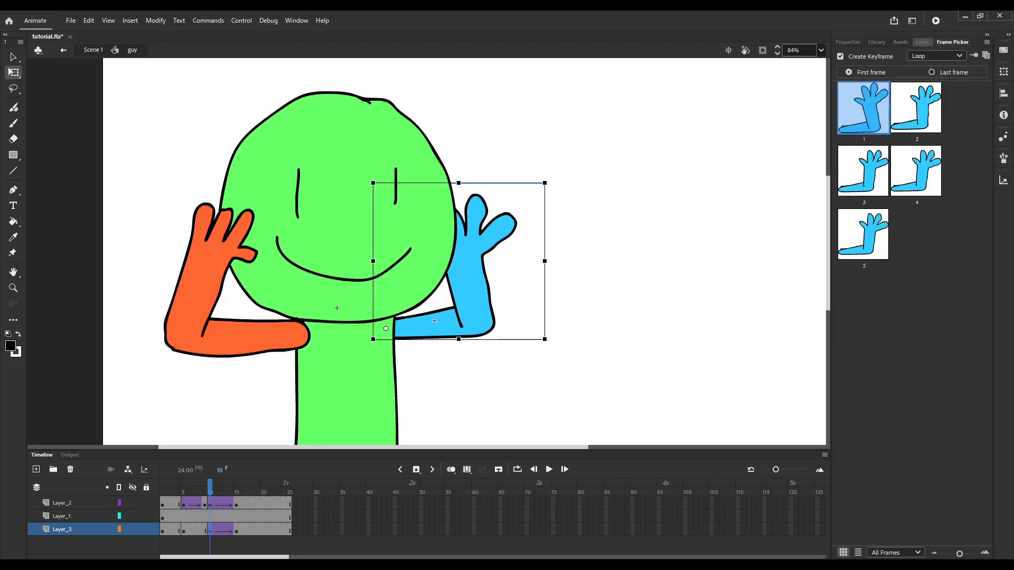
click(848, 42)
click(927, 61)
At frame 15, set arm behind 2's looping to single frame with first frame 5.
key(period)
key(period)
key(period)
key(period)
key(period)
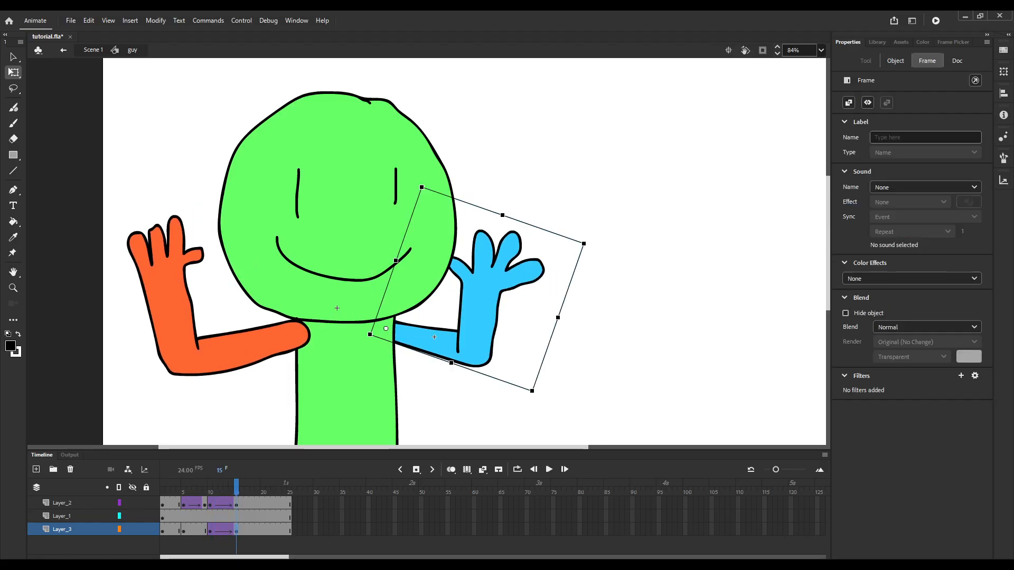
click(895, 61)
click(875, 247)
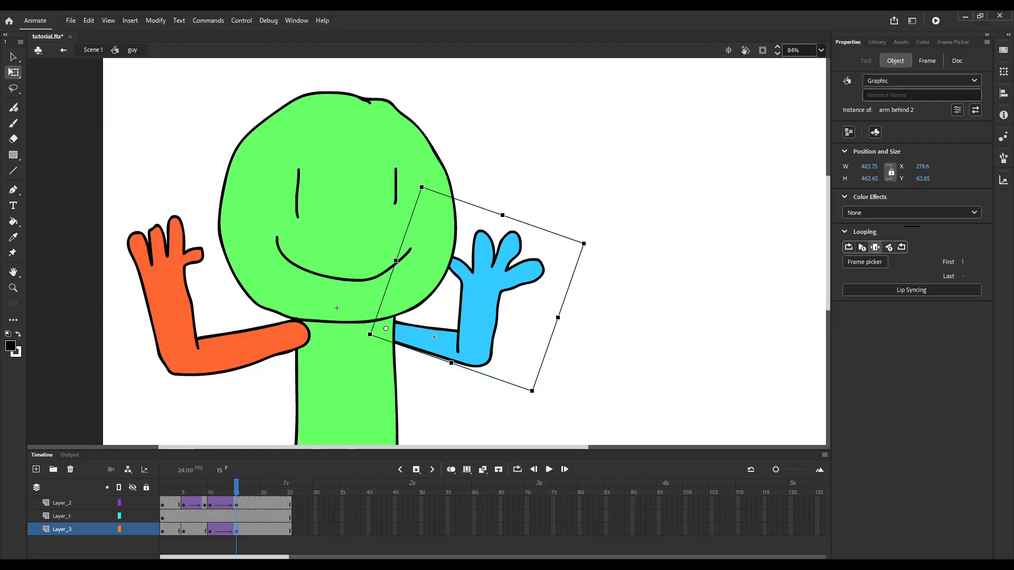
drag(962, 263, 966, 262)
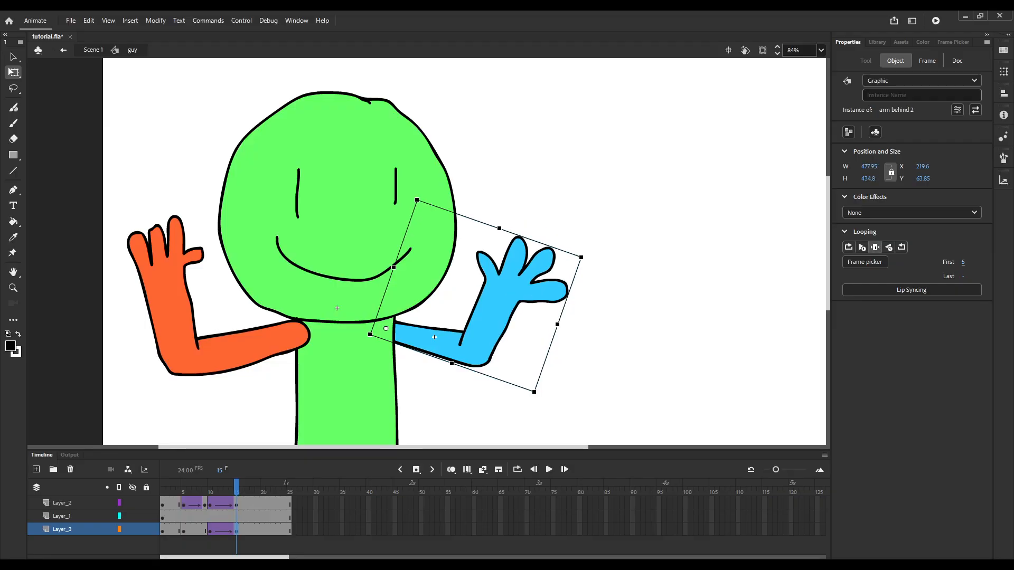
Inside arm behind 2, rotate the hand behind symbol slightly outward at frame 5 and realign it with the elbow.
double_click(434, 337)
click(512, 301)
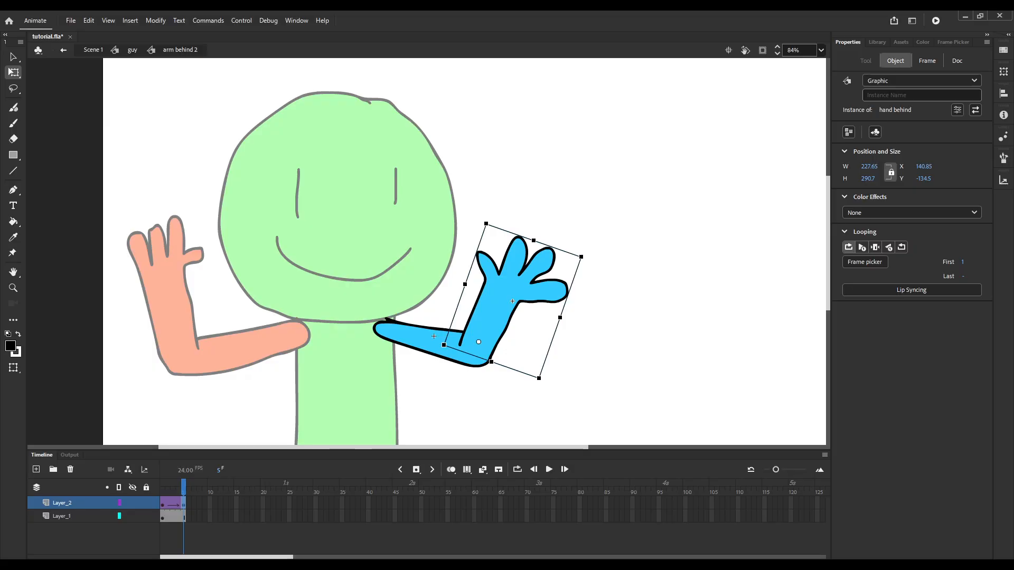
drag(583, 254, 608, 305)
drag(508, 328, 512, 332)
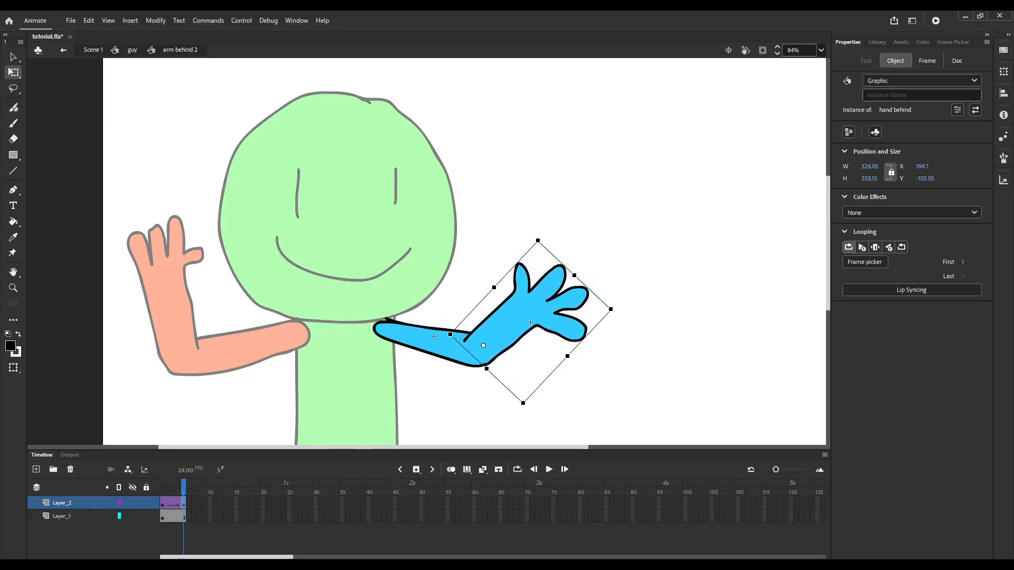
drag(612, 308, 597, 274)
drag(521, 310, 519, 310)
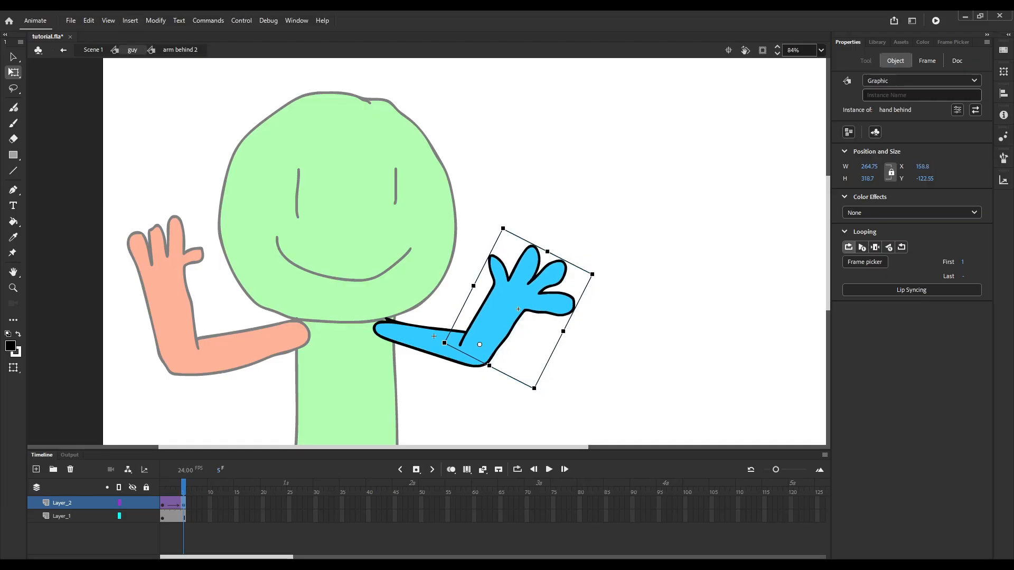
Return to the guy symbol and step through the frames around frame 9 to examine the arm motion.
click(132, 50)
drag(236, 487, 205, 487)
key(comma)
key(comma)
key(comma)
key(period)
key(period)
key(period)
key(period)
key(period)
key(period)
key(period)
key(period)
key(comma)
key(comma)
key(comma)
key(comma)
key(comma)
key(comma)
key(comma)
key(comma)
key(period)
key(period)
key(period)
Insert a keyframe at frame 9 on Layer_3, rotate the blue arm outward, distort it, and realign it with the shoulder.
click(205, 530)
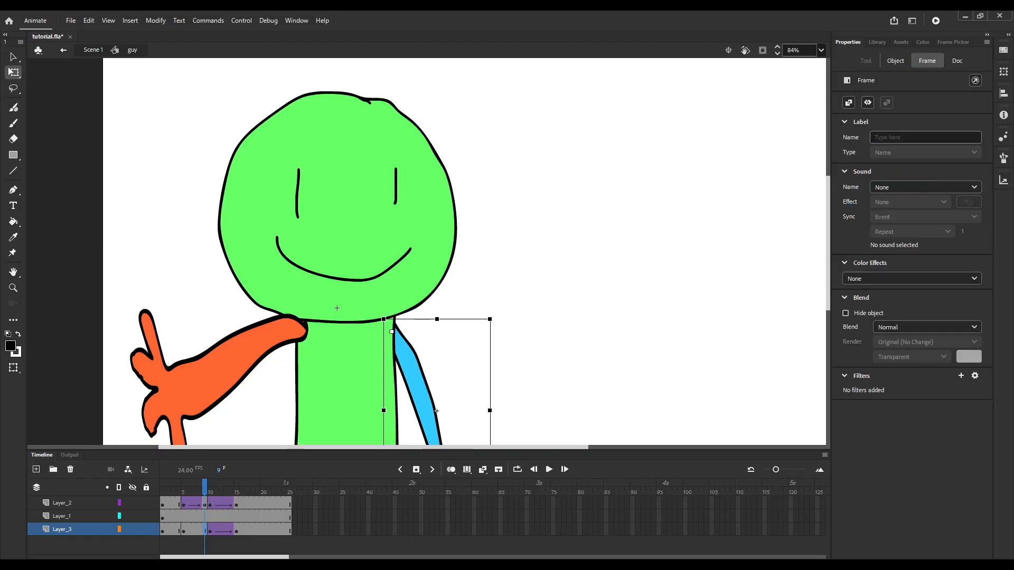
key(F6)
scroll(432, 189, down, 5)
scroll(434, 288, up, 3)
drag(417, 298, 502, 180)
drag(466, 221, 419, 261)
drag(432, 158, 426, 128)
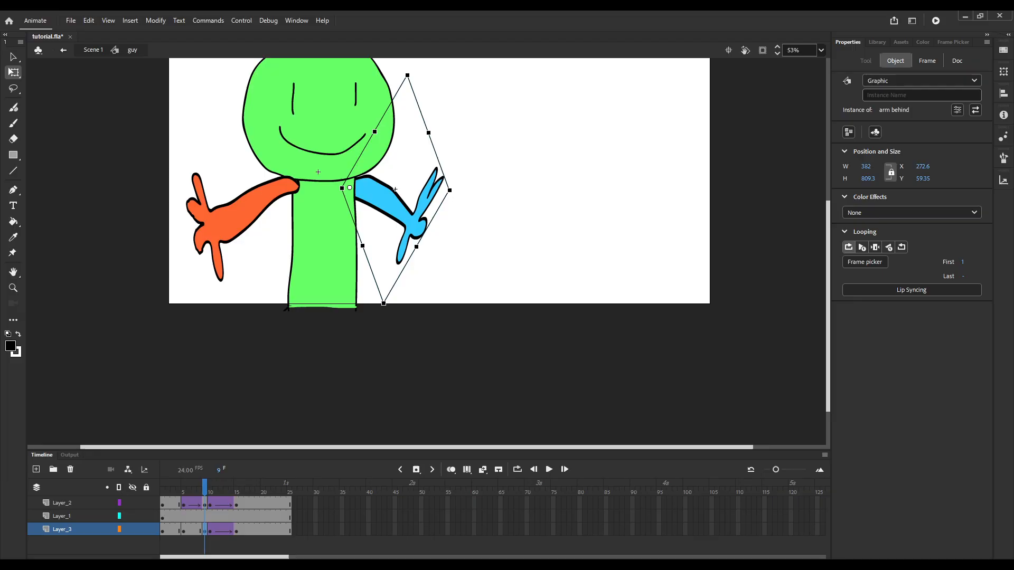
Apply a classic tween with Quart Ease-In to Layer_3 between frames 5 and 9 and play it back.
key(comma)
key(comma)
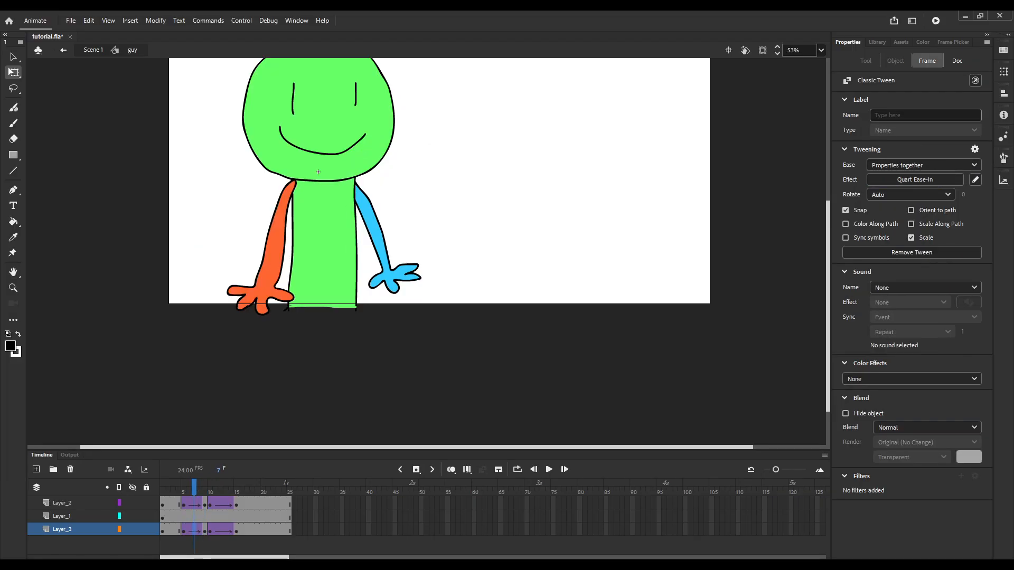
key(Return)
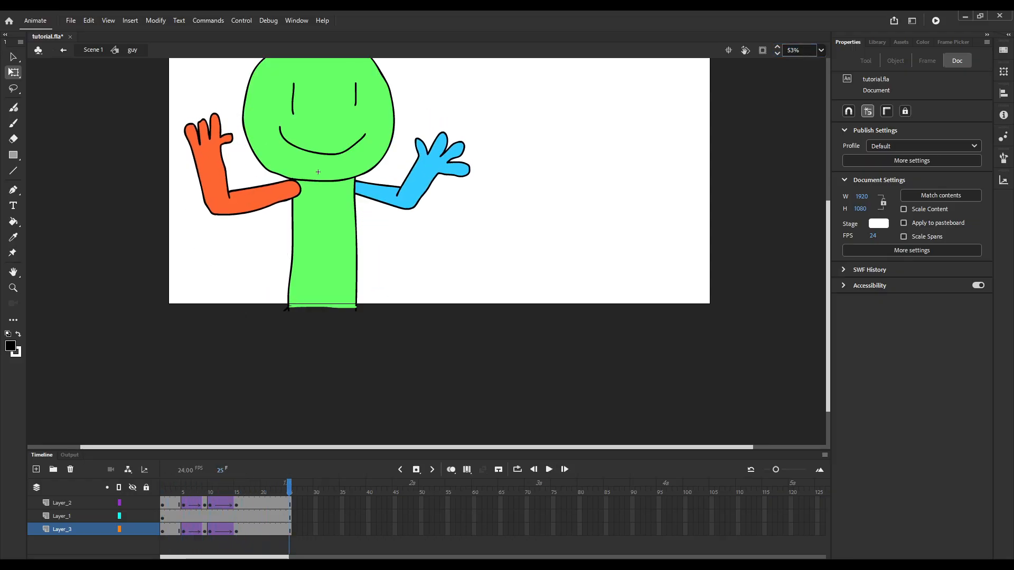
key(ctrl+2)
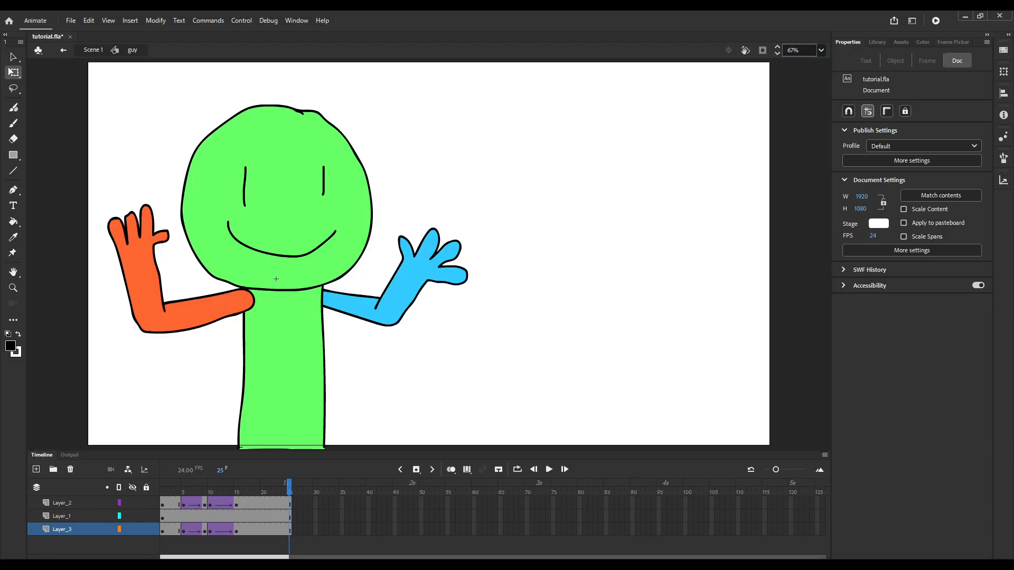
Return to Scene 1 and extend Layer_1 to frame 25 to cover the full guy animation.
key(ctrl+e)
key(Return)
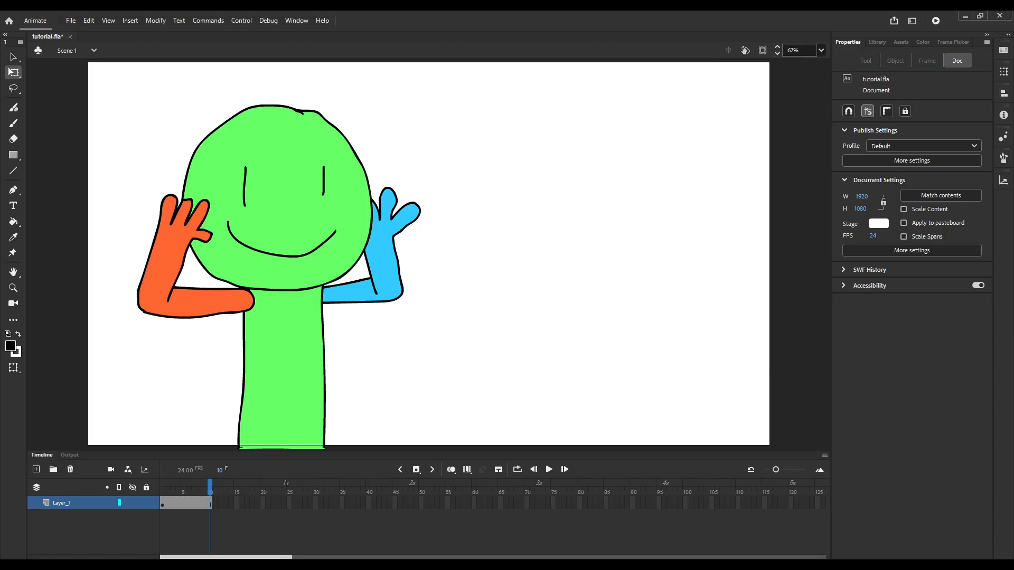
click(288, 503)
double_click(276, 279)
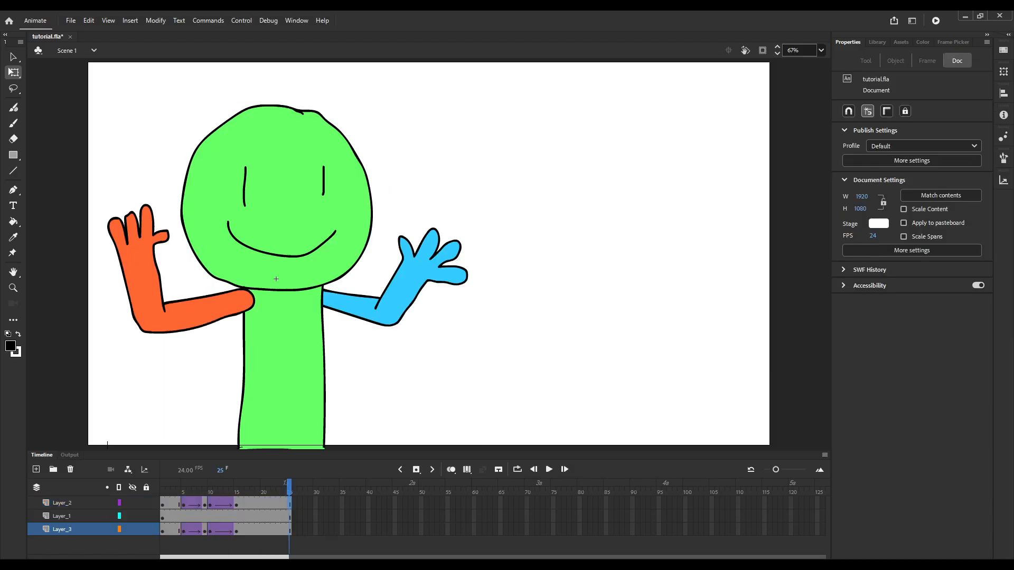
key(ctrl+e)
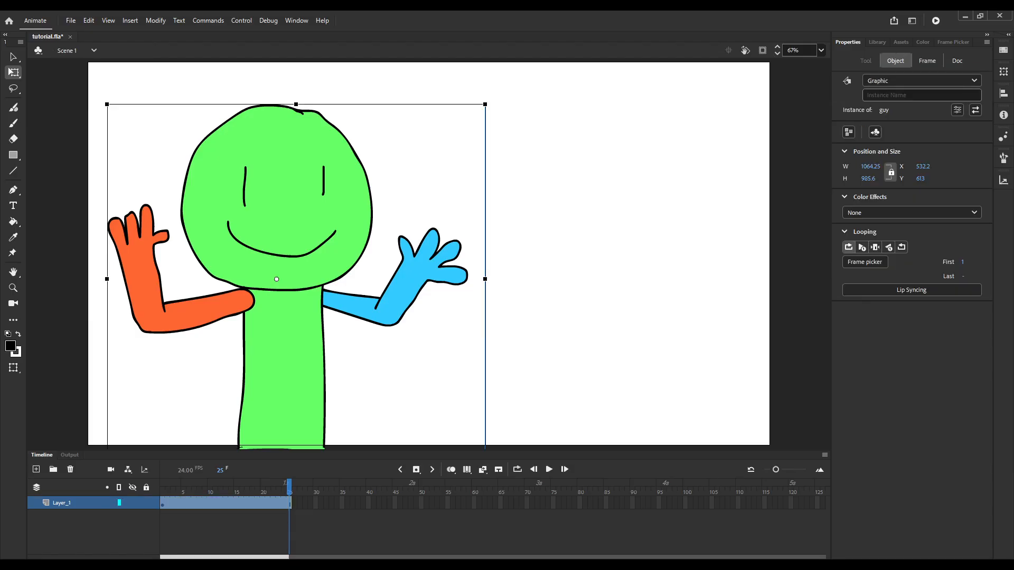
Insert keyframes at frames 5, 10 and 15 on Layer_1 in Scene 1.
drag(289, 485, 236, 485)
click(183, 502)
key(F6)
key(F6)
key(F6)
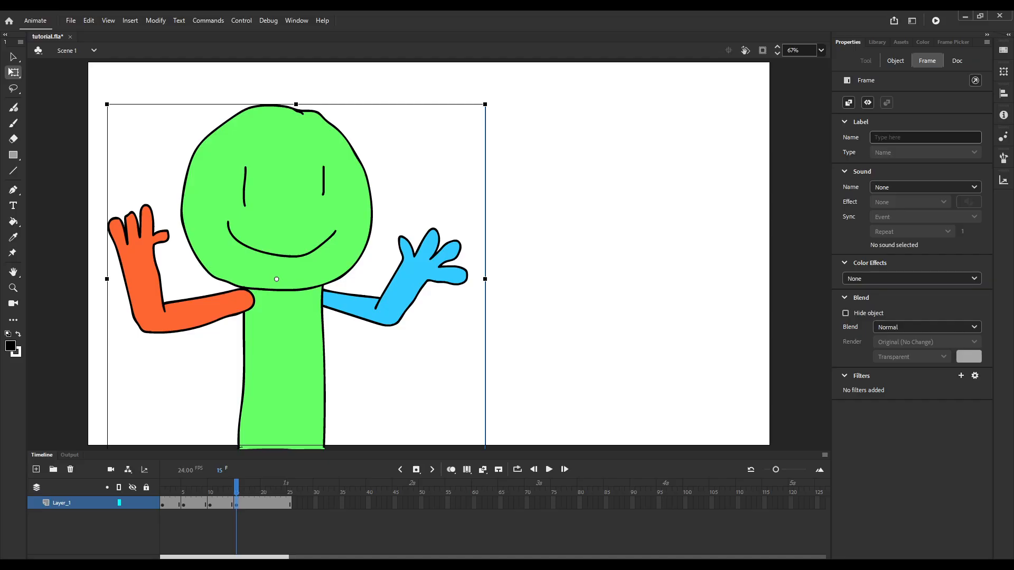
Clear the keyframes at frames 5, 10 and 15 of Layer_1.
drag(236, 486, 178, 486)
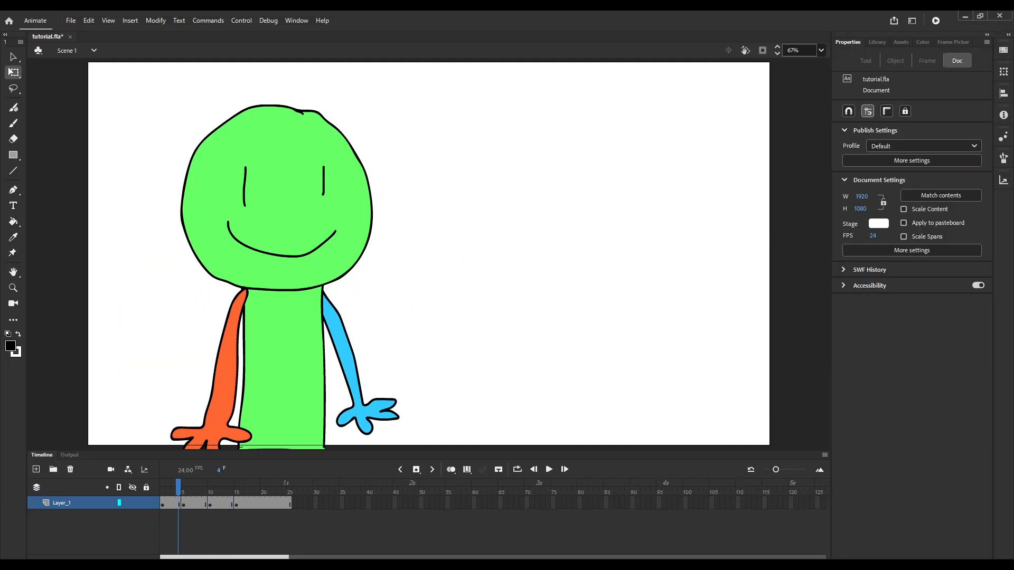
drag(178, 486, 225, 486)
click(194, 503)
click(210, 503)
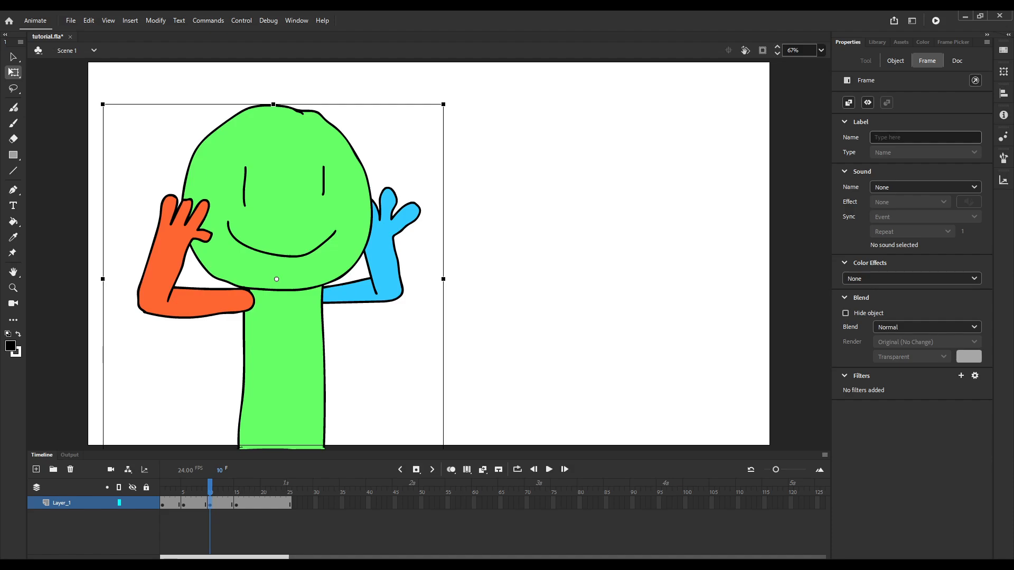
drag(247, 503, 178, 503)
key(shift+F6)
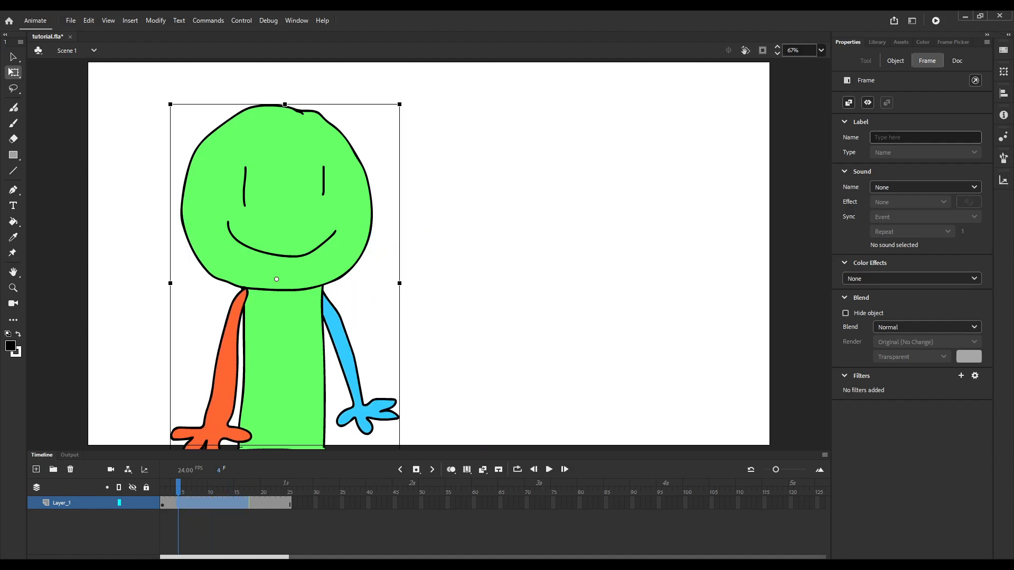
Move the guy's pivot to the base of the body and insert keyframes at frames 5, 10 and 15.
click(283, 344)
drag(283, 444, 280, 434)
key(period)
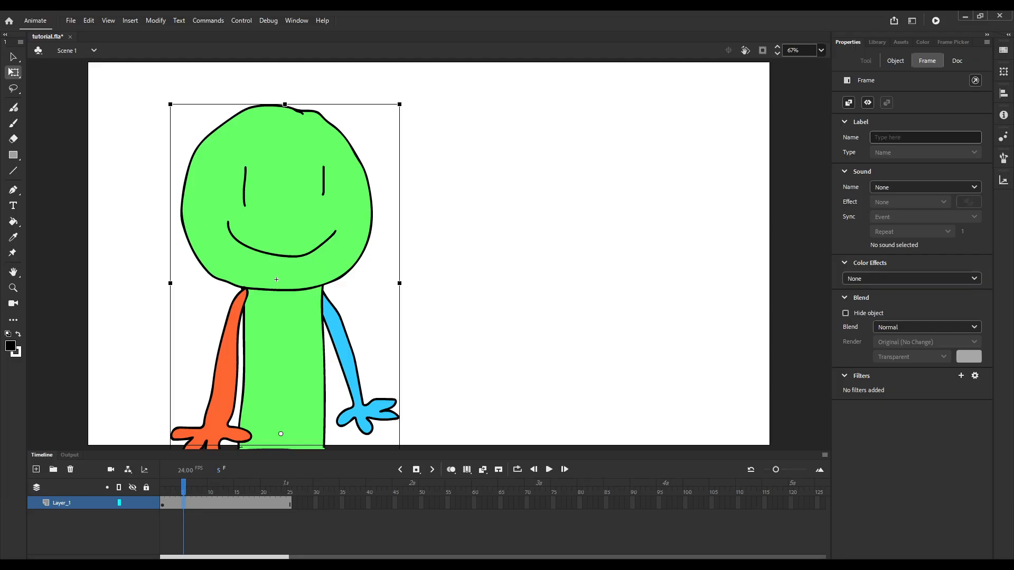
key(F6)
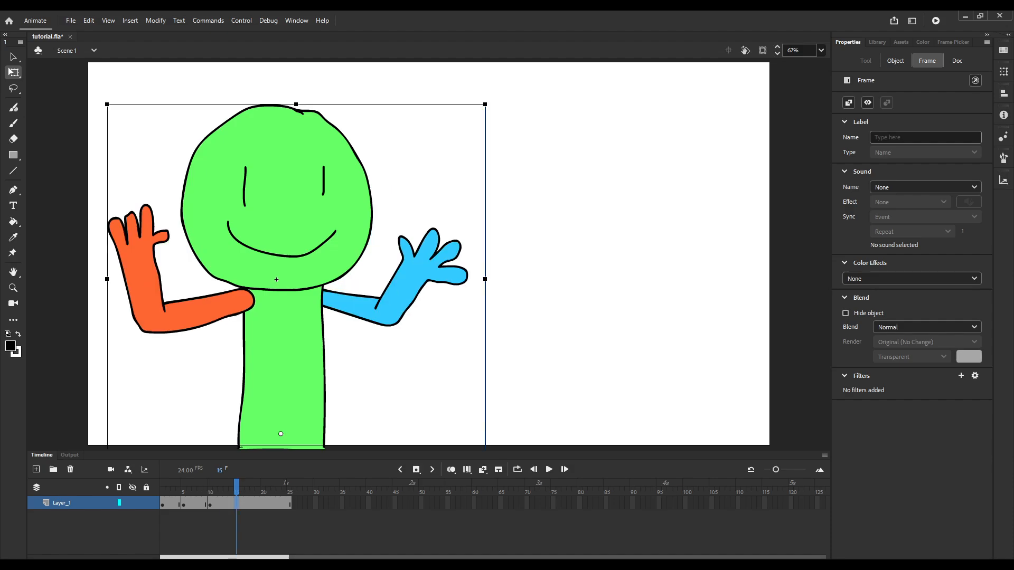
Tilt the guy slightly counterclockwise at frame 10 and further at frame 15.
click(210, 503)
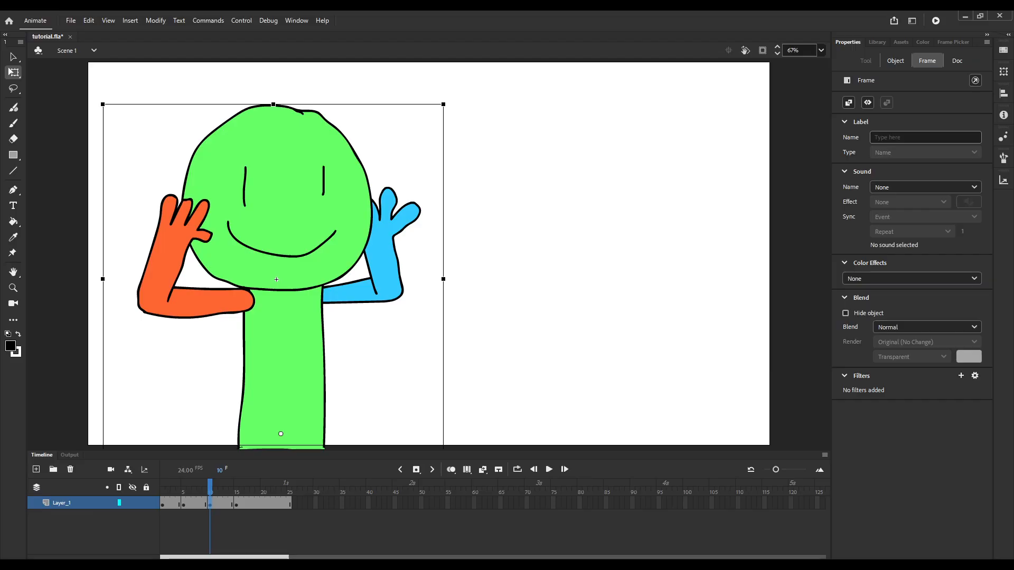
drag(447, 100, 470, 89)
click(237, 503)
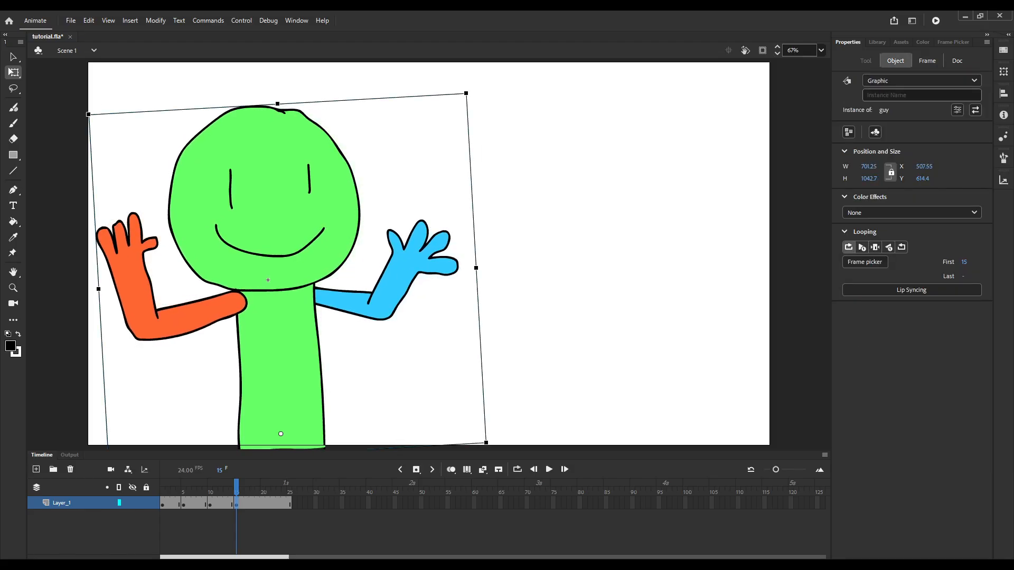
Raise the guy slightly at frame 10 so the body stretches upward before the final pose.
drag(237, 487, 210, 487)
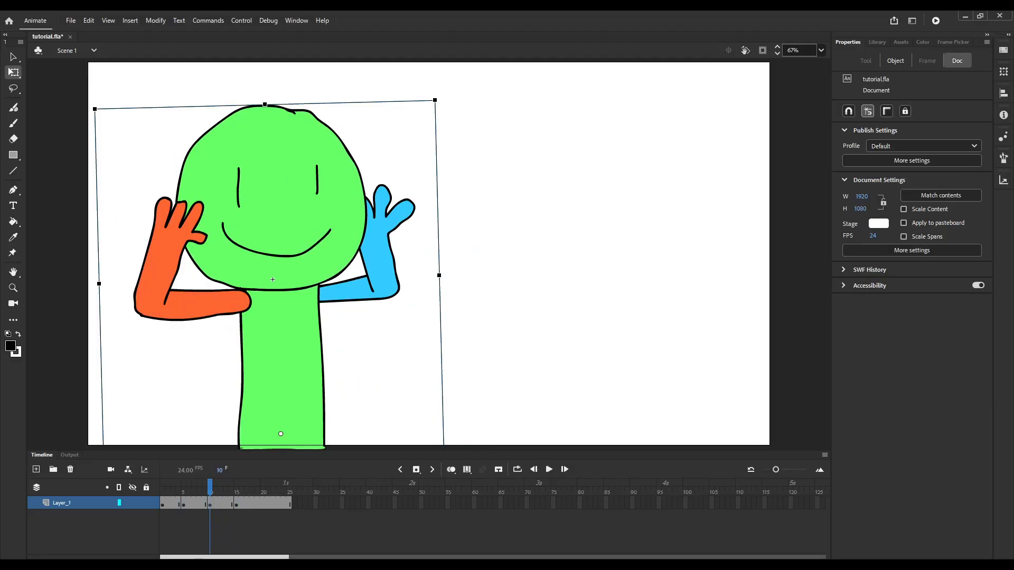
key(shift+Up)
key(shift+Up)
key(shift+Up)
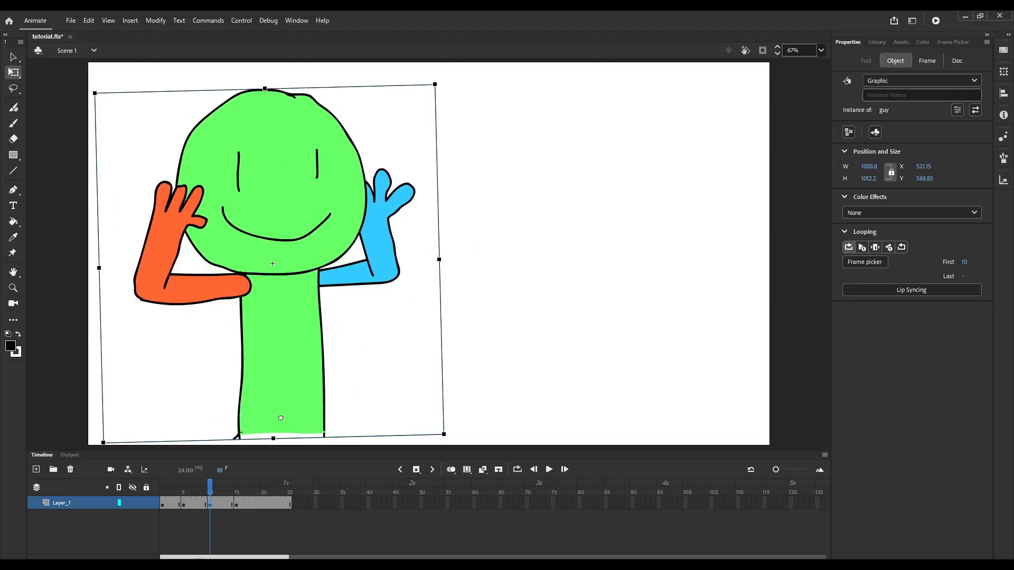
Open the guy symbol for editing at its body's lower end and activate the Classic Brush in black.
double_click(392, 270)
scroll(404, 278, down, 3)
scroll(312, 367, up, 6)
click(345, 332)
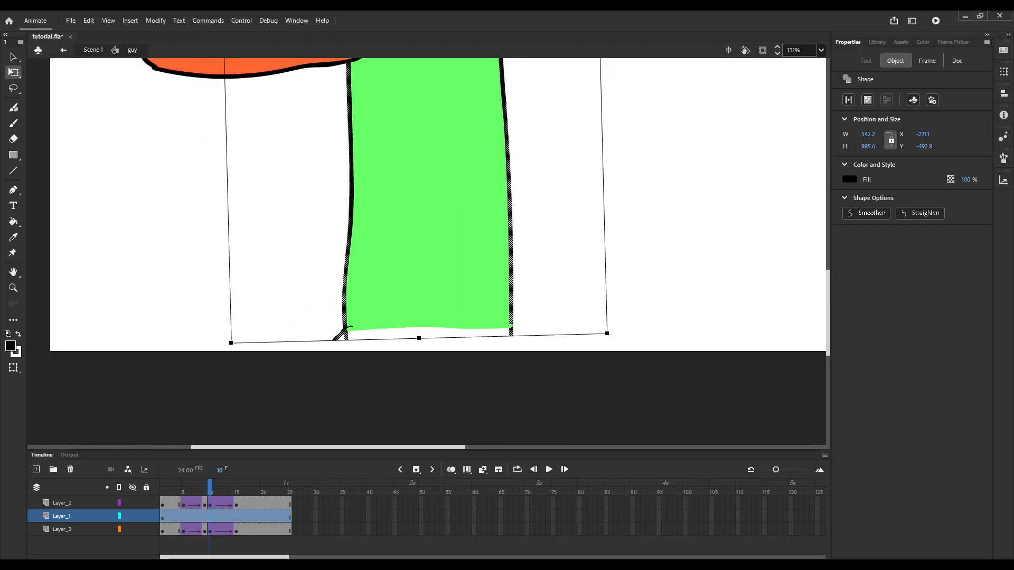
click(275, 296)
click(14, 107)
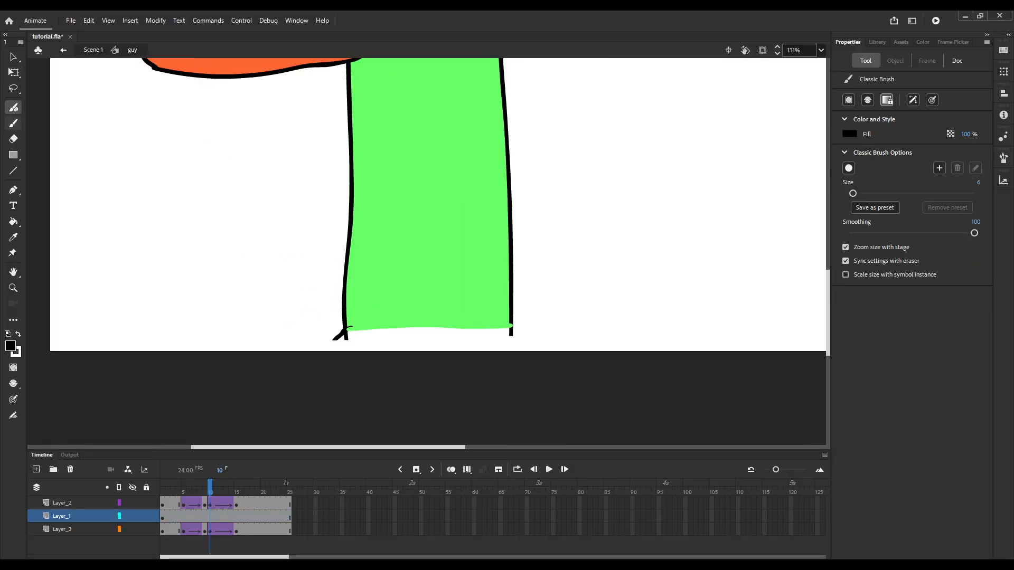
click(13, 123)
drag(346, 334, 342, 445)
drag(520, 444, 514, 323)
scroll(514, 323, down, 3)
scroll(151, 295, up, 3)
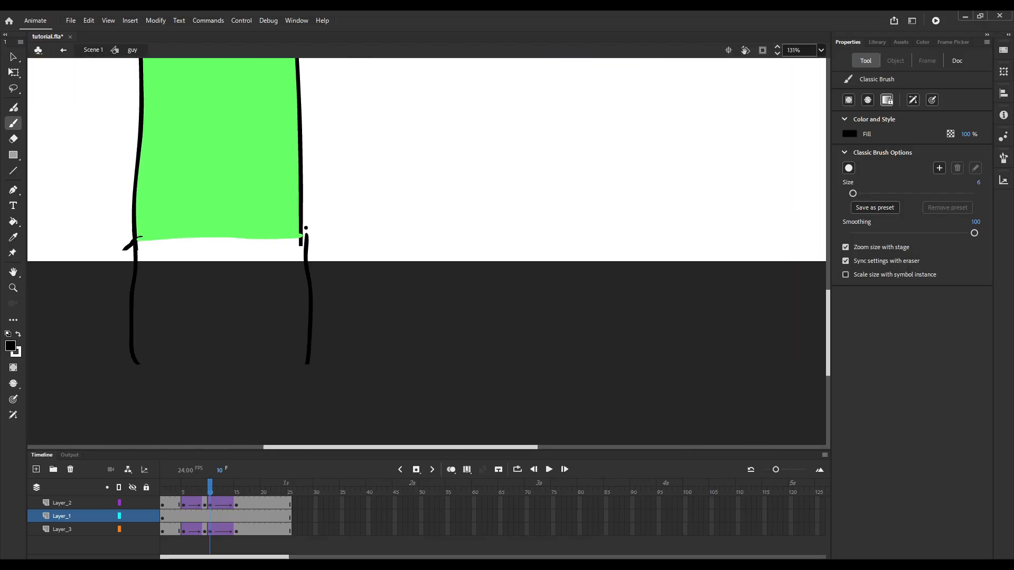
key(ctrl+z)
key(ctrl+z)
drag(135, 244, 143, 387)
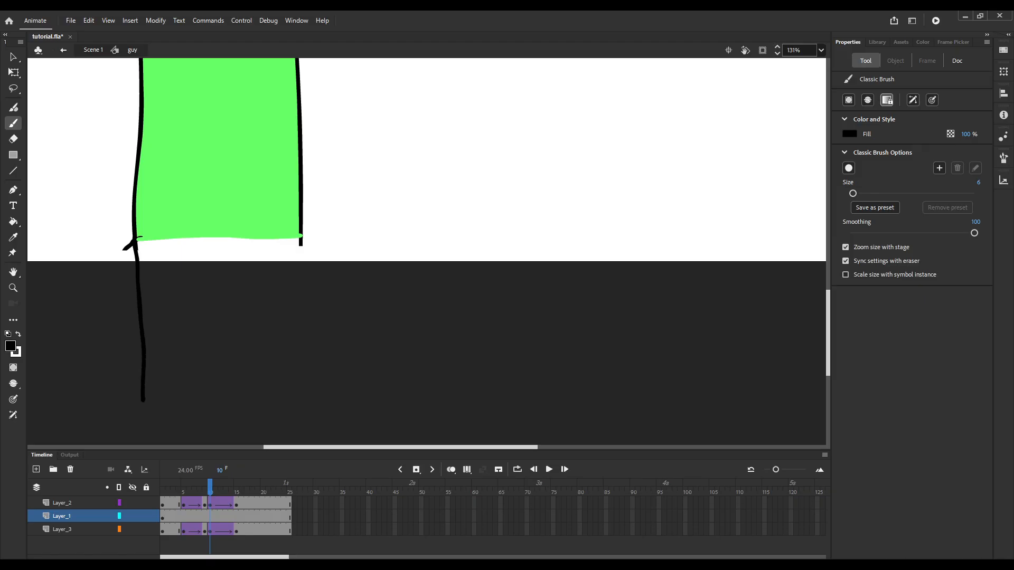
key(ctrl+z)
drag(131, 246, 127, 323)
key(ctrl+z)
Draw a closed outline extending the body below the stage and fill it with the body's green.
mouse_move(135, 244)
mouse_down()
mouse_move(127, 375)
mouse_move(227, 430)
mouse_move(290, 433)
mouse_up()
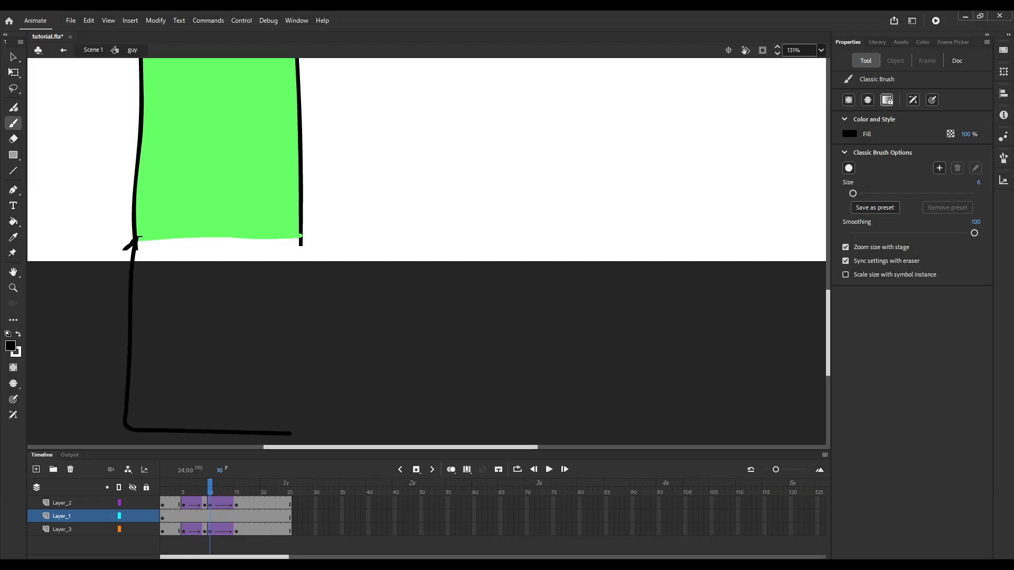
drag(302, 234, 295, 442)
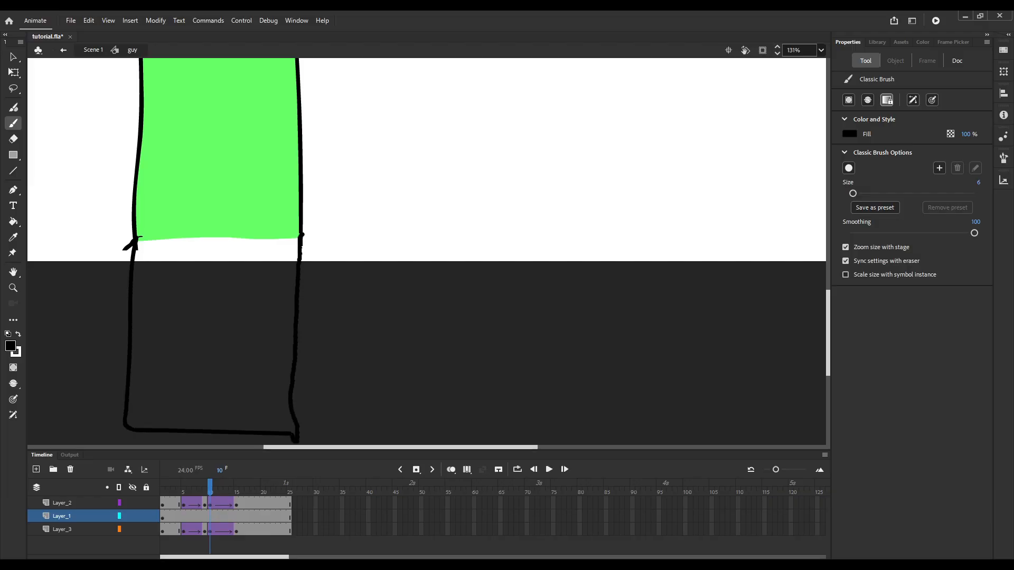
scroll(340, 292, down, 2)
click(14, 237)
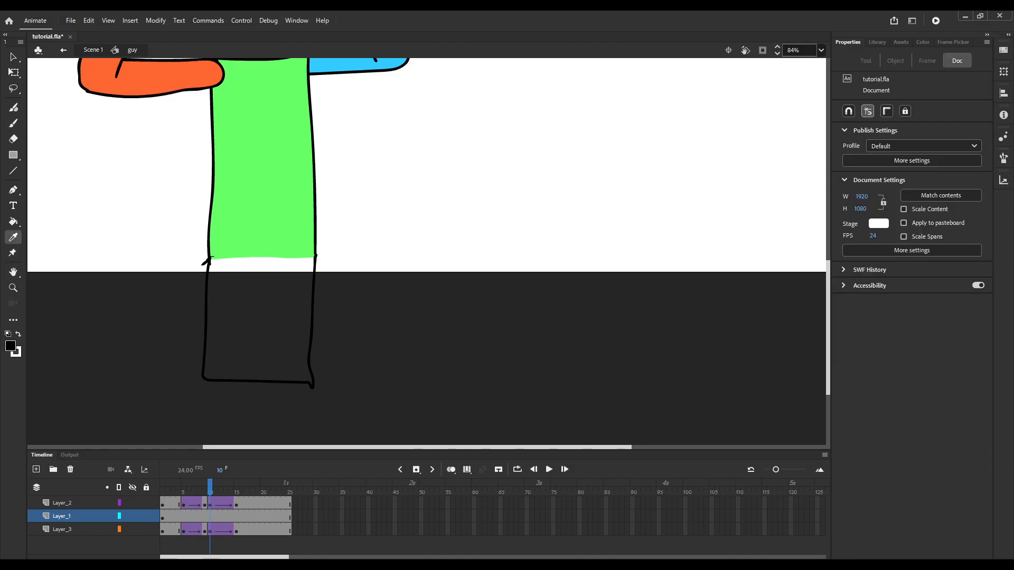
click(262, 222)
click(258, 316)
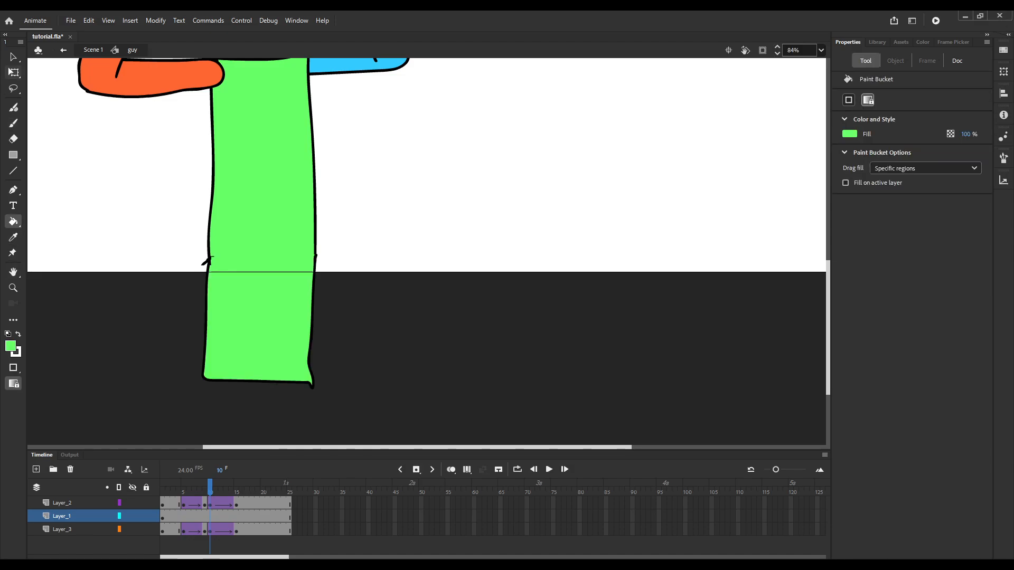
Pull the stray line at the body extension's left joint back into the outline, and return to Scene 1.
click(14, 57)
scroll(211, 247, up, 4)
mouse_move(218, 270)
mouse_down()
mouse_move(214, 210)
mouse_move(210, 272)
mouse_up()
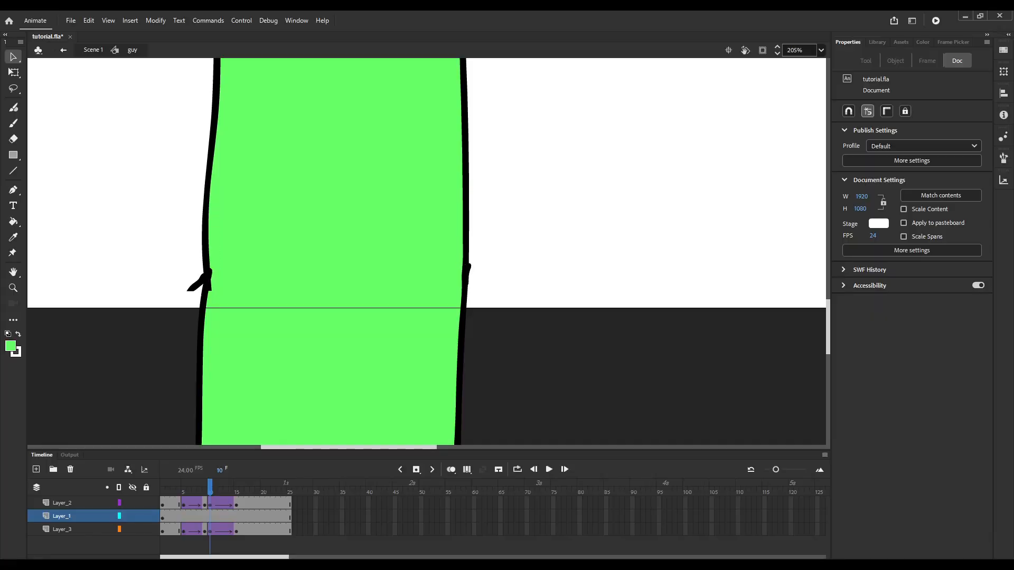
scroll(463, 299, down, 4)
click(821, 50)
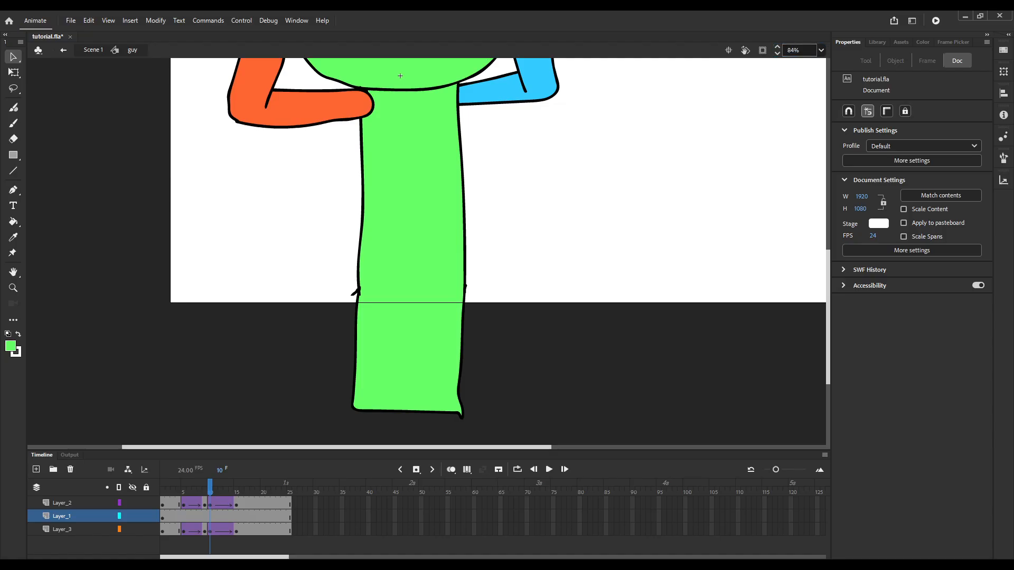
click(803, 62)
key(ctrl+e)
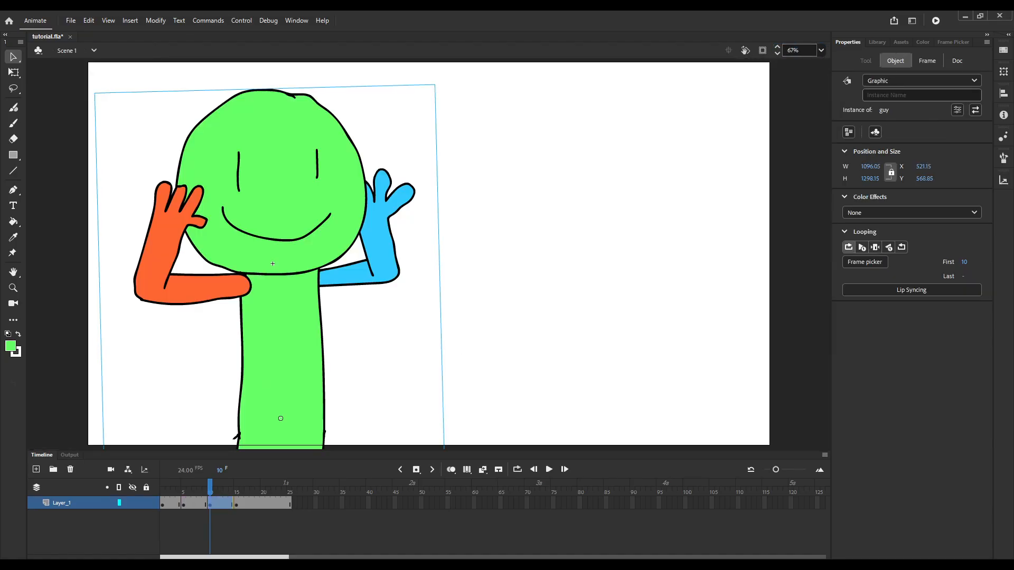
Apply classic tweens to Layer_1 between the keyframes at frames 5, 10 and 15, and play back the animation.
key(Return)
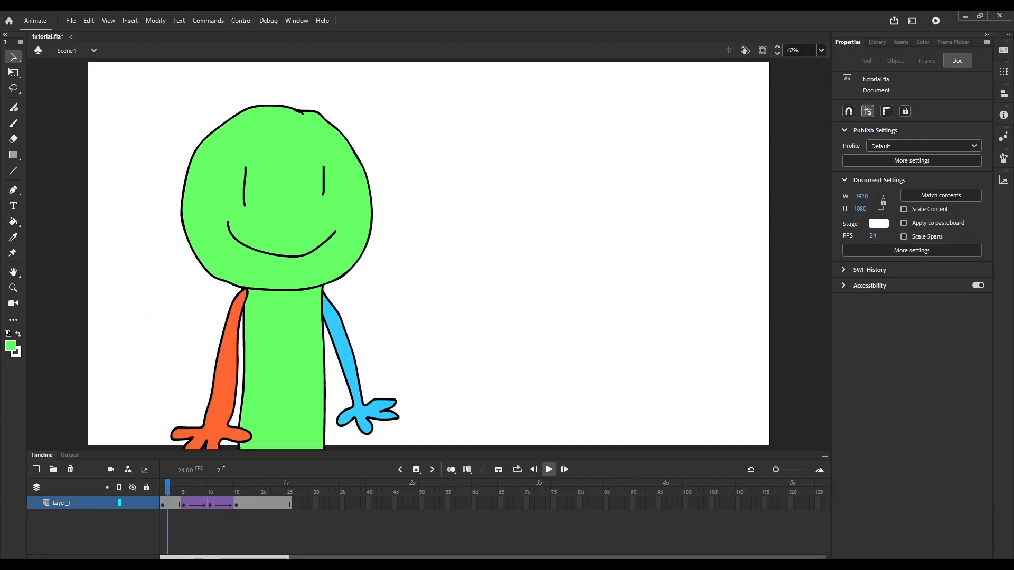
click(549, 469)
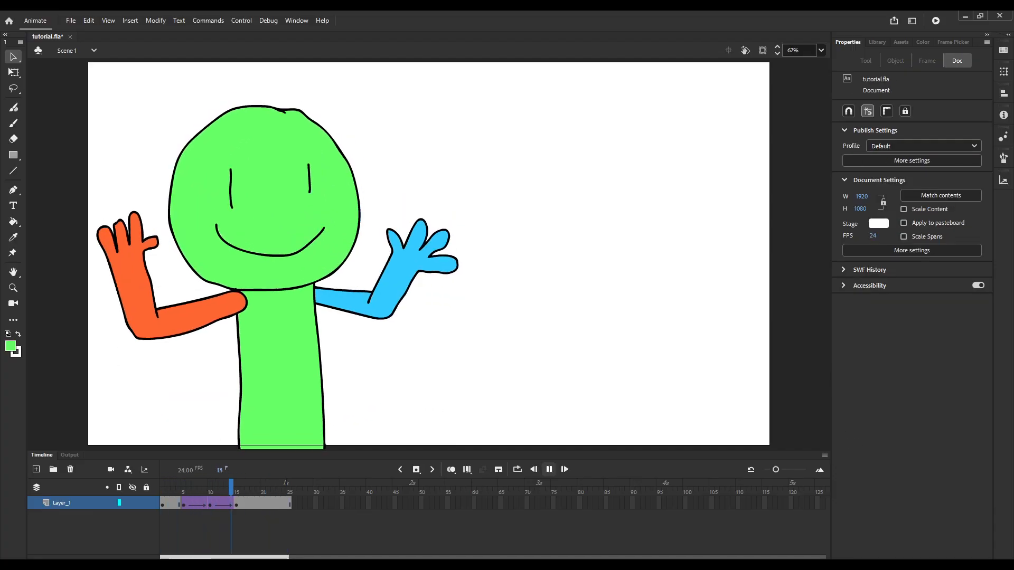
drag(289, 487, 215, 487)
click(548, 469)
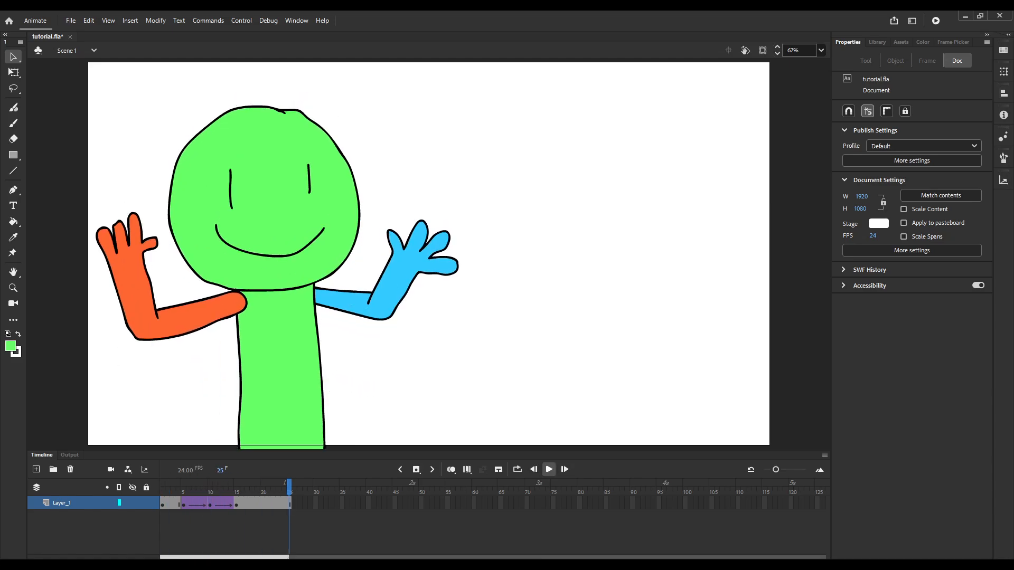
click(548, 469)
click(549, 469)
click(548, 470)
drag(289, 486, 162, 487)
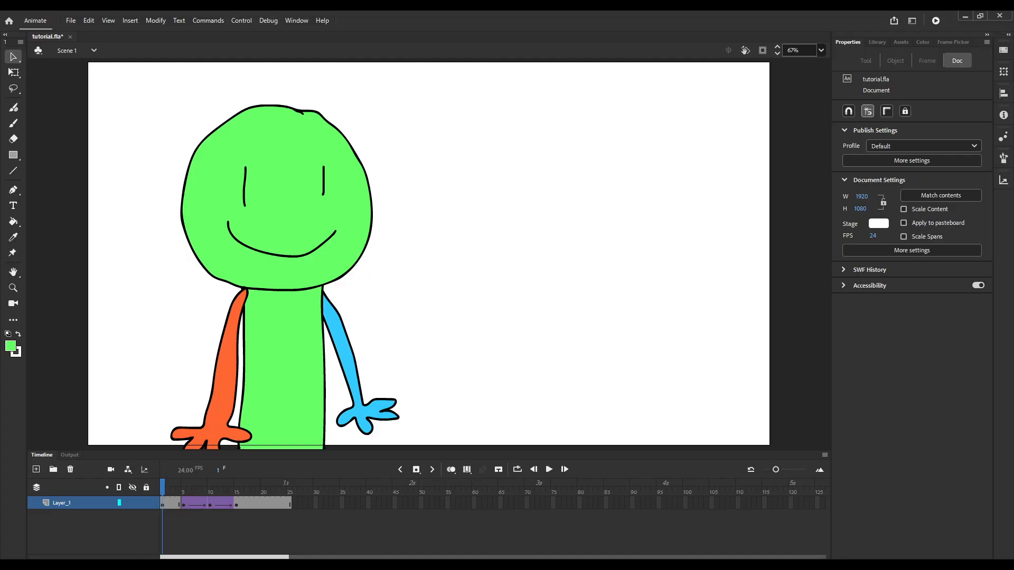
Save the document and open the guy symbol for editing at frame 10, at the stray line near the body's lower end.
key(ctrl+s)
drag(162, 487, 210, 487)
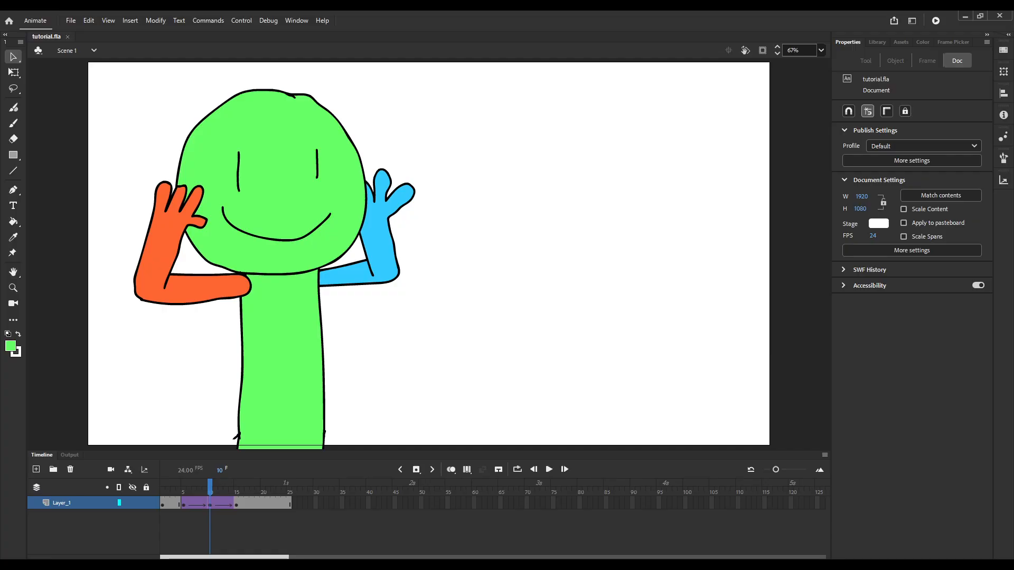
double_click(272, 263)
scroll(238, 434, up, 3)
scroll(252, 381, down, 3)
scroll(245, 404, up, 3)
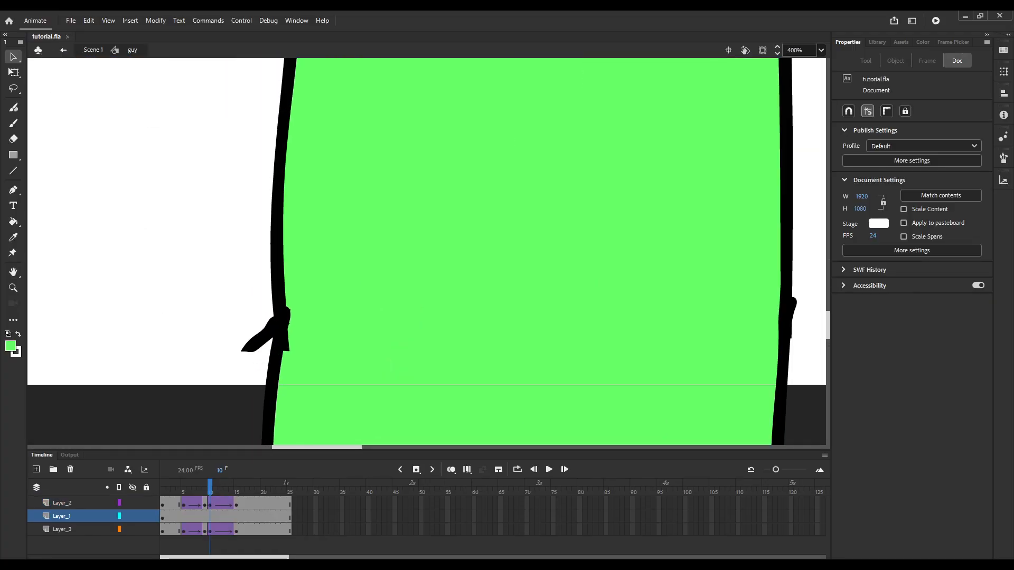
Delete the stray line sticking out of the body outline's left joint, and return to Scene 1 at frame 7.
drag(262, 343, 265, 300)
key(ctrl+z)
mouse_move(265, 342)
mouse_down()
mouse_move(268, 302)
mouse_move(272, 313)
mouse_up()
click(257, 340)
key(Delete)
scroll(280, 341, down, 7)
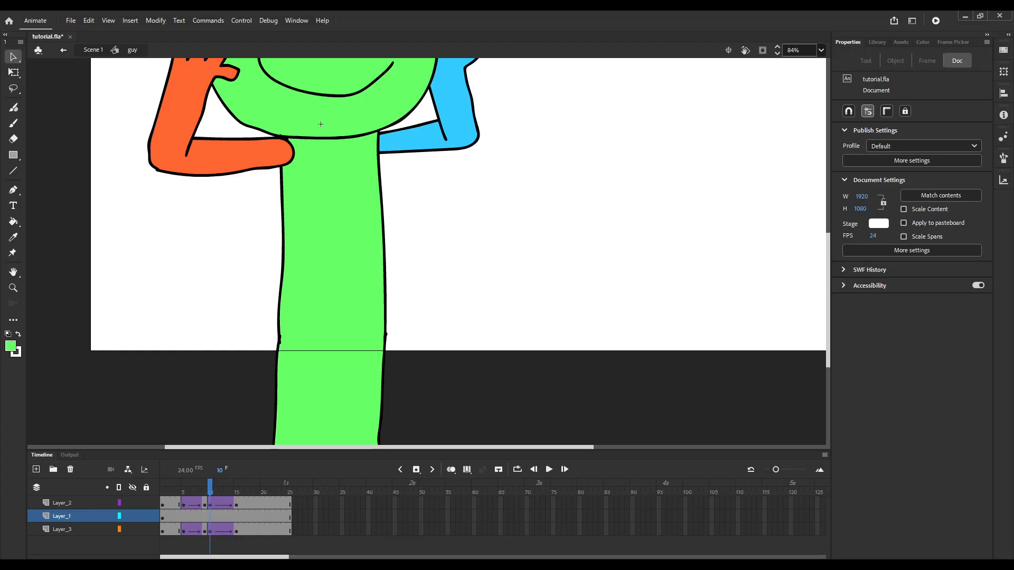
scroll(272, 263, down, 1)
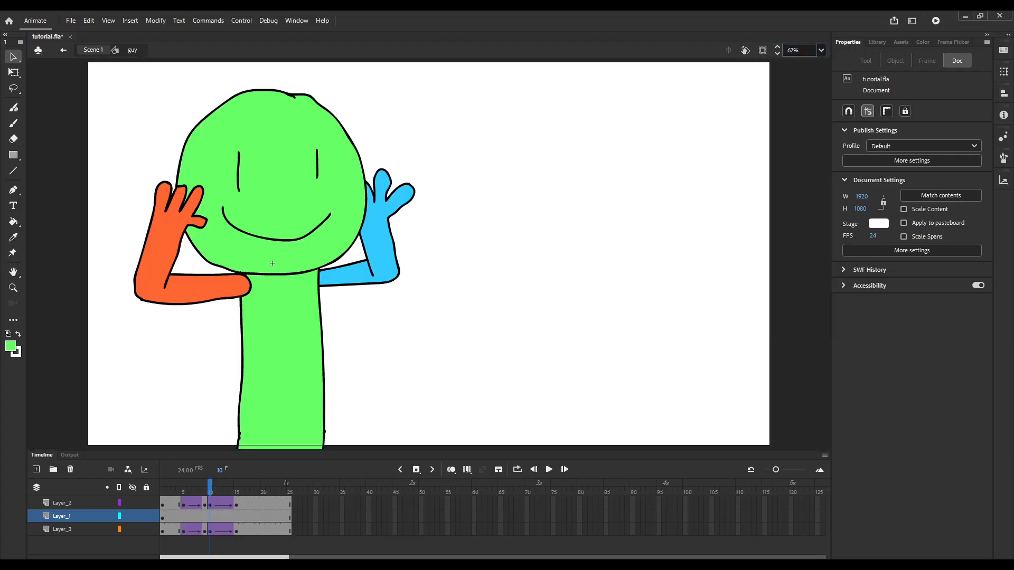
key(ctrl+e)
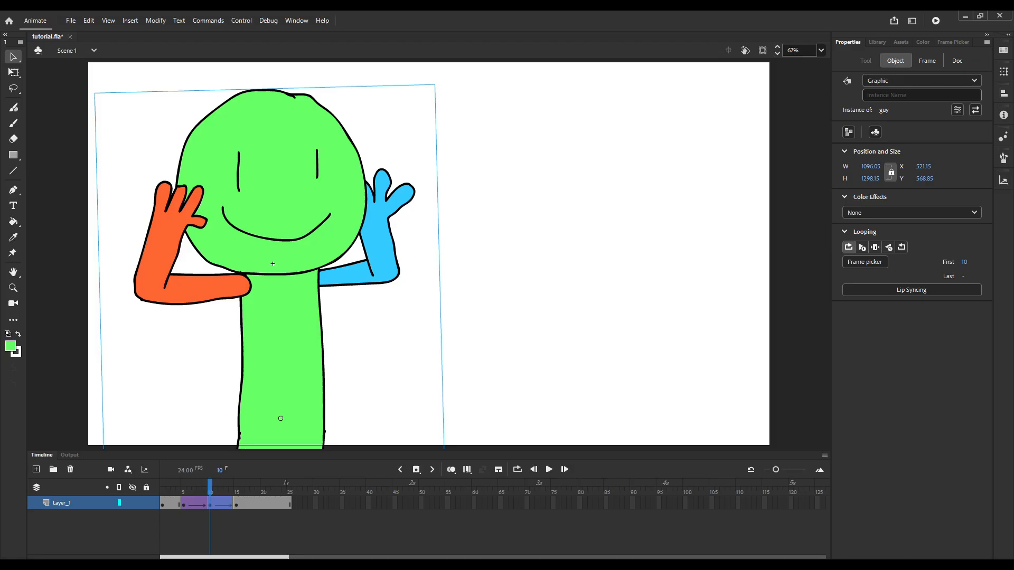
drag(211, 487, 194, 488)
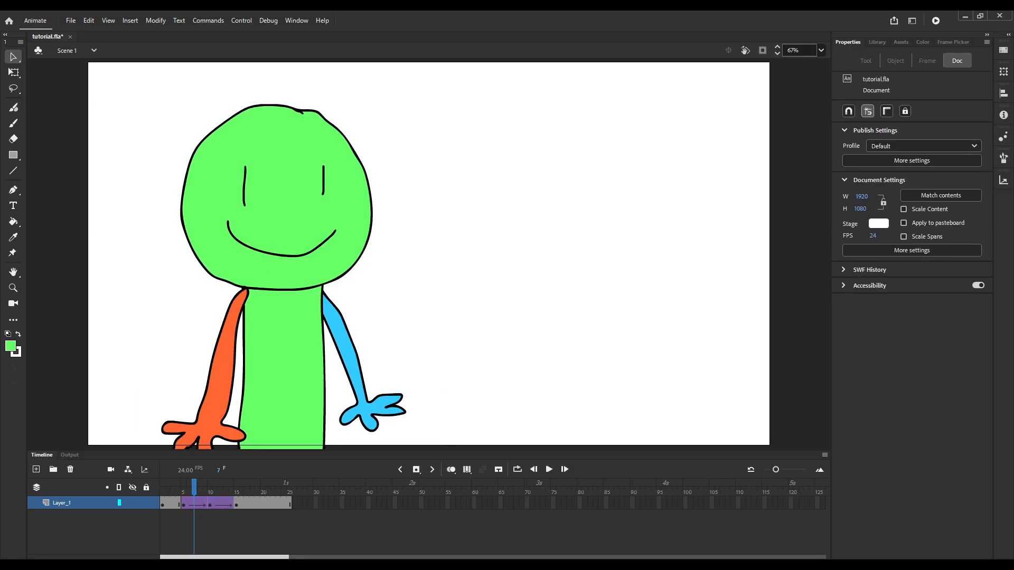
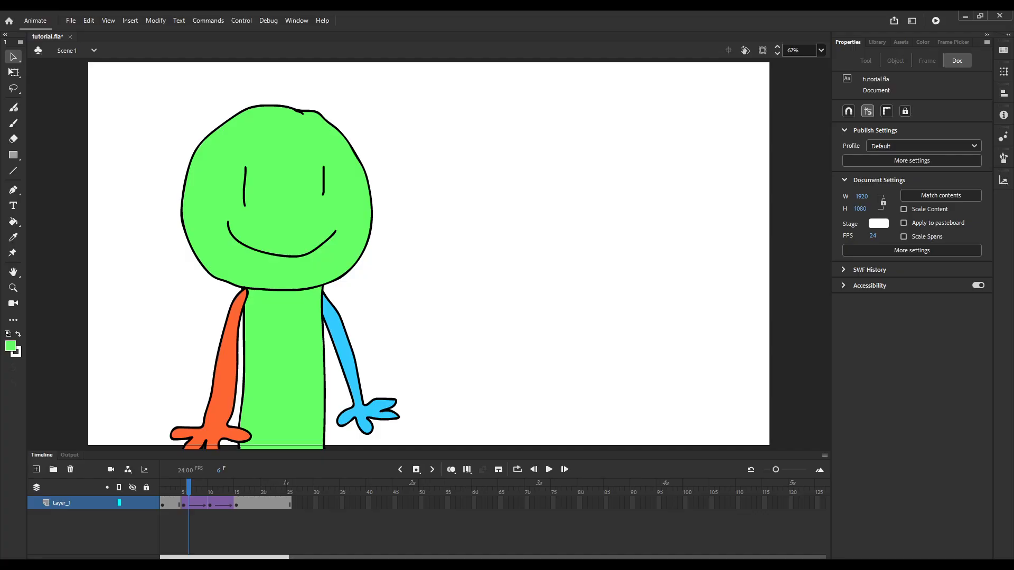
Step through frames 4 to 15 to examine the character's rise and arm motion.
key(period)
key(comma)
key(period)
key(period)
key(period)
key(period)
key(period)
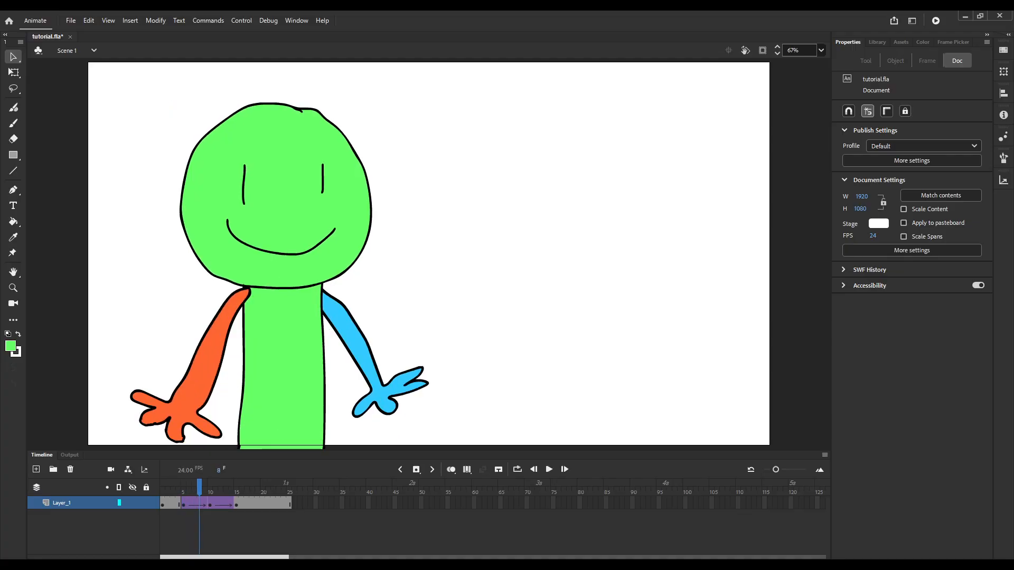
key(comma)
key(comma)
key(comma)
key(comma)
key(comma)
key(comma)
key(comma)
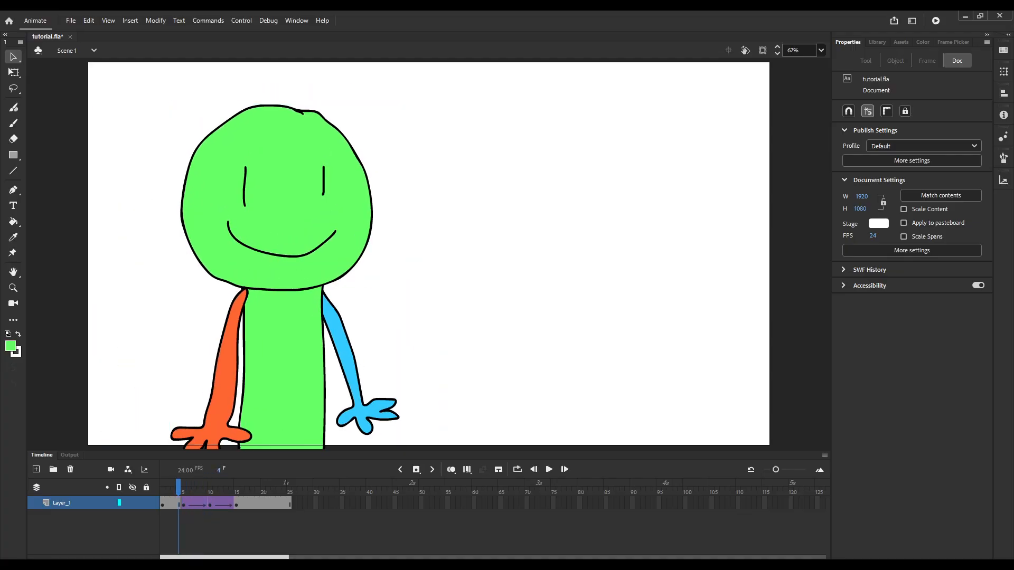
key(period)
key(period)
key(period)
key(period)
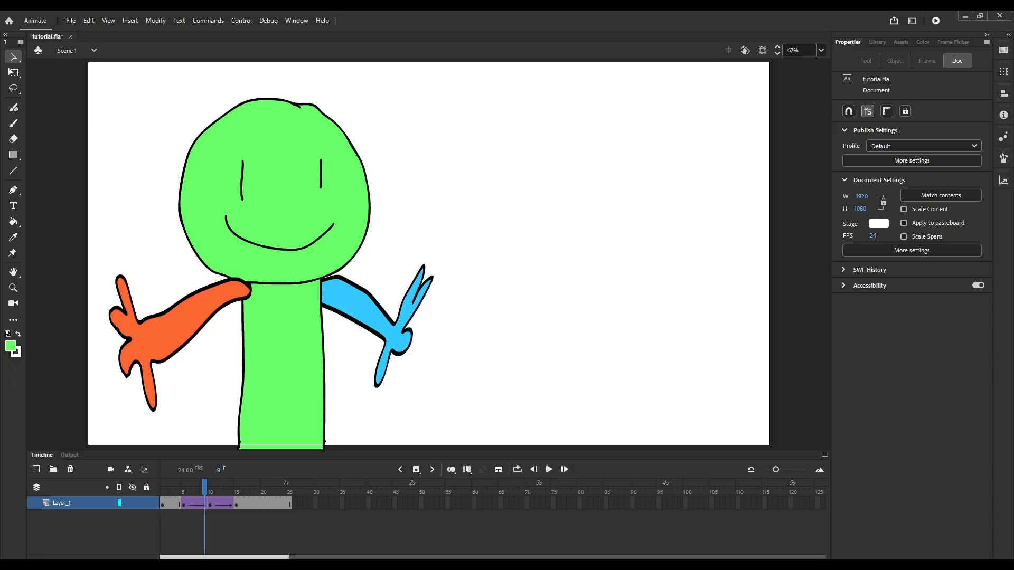
drag(205, 486, 236, 486)
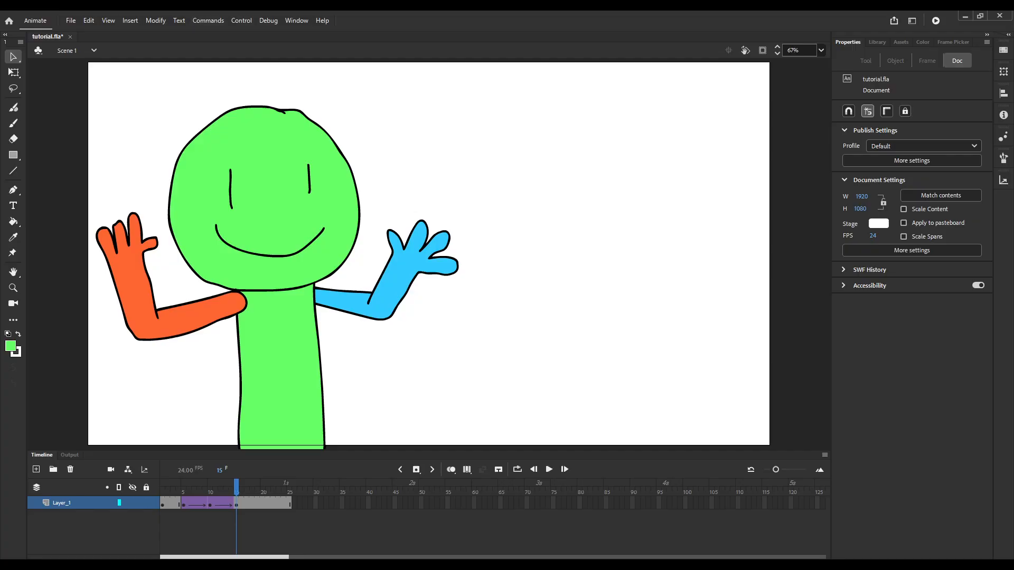
Duplicate Layer_1 and place the copy beneath the original, toggling the layers' visibility to check both and leaving them shown.
click(62, 504)
click(98, 344)
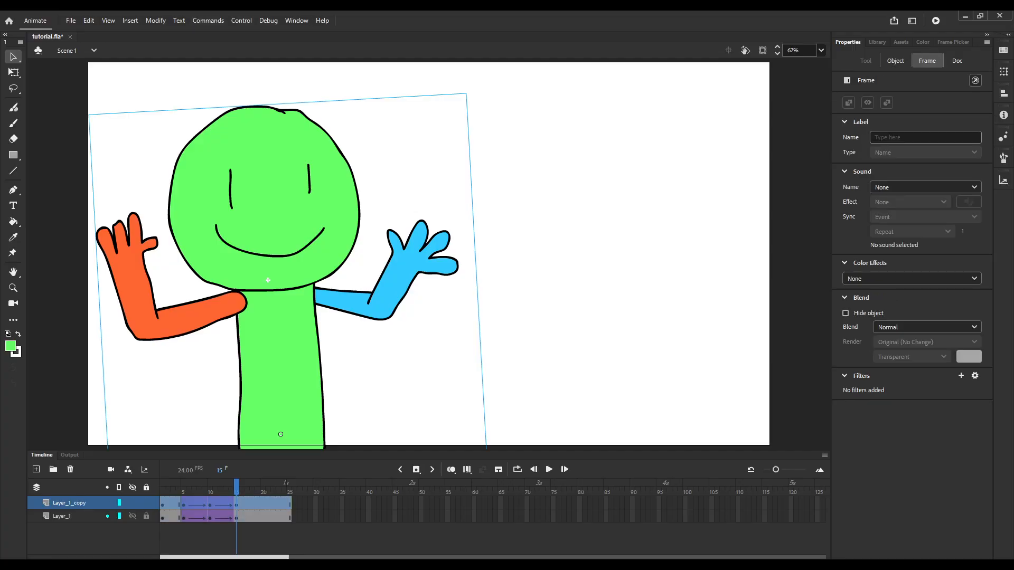
drag(69, 503, 70, 524)
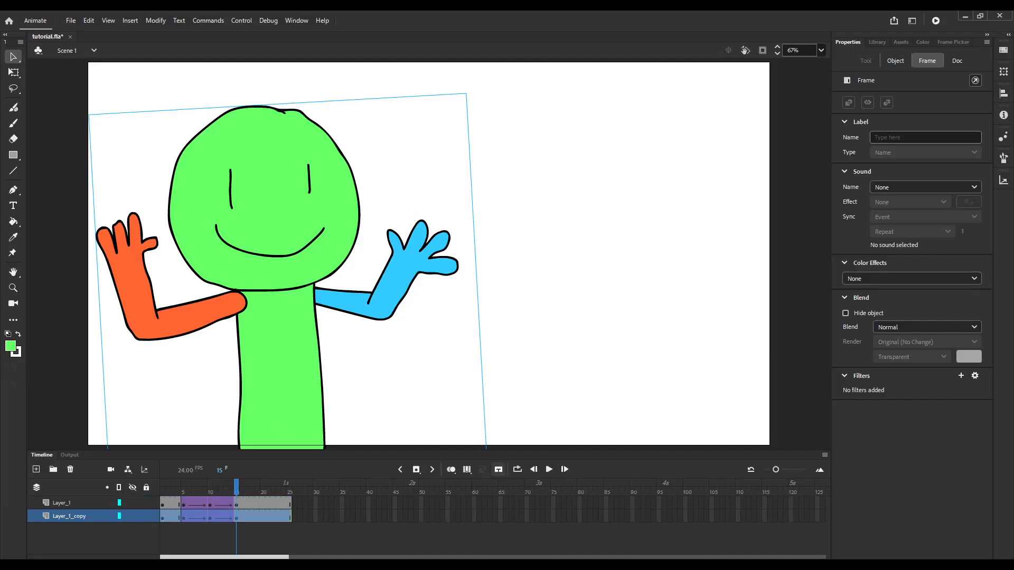
drag(236, 487, 162, 487)
click(133, 502)
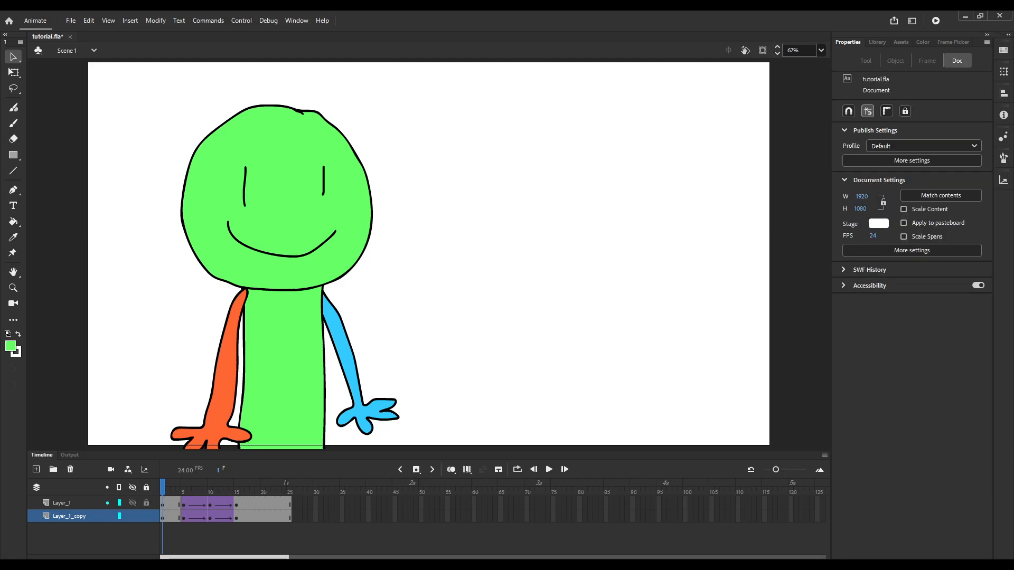
click(132, 516)
click(133, 516)
click(133, 503)
Select all of Layer_1_copy's frames, enable multi-frame editing over frames 1 to 25, and nudge the copied character rightward.
click(79, 516)
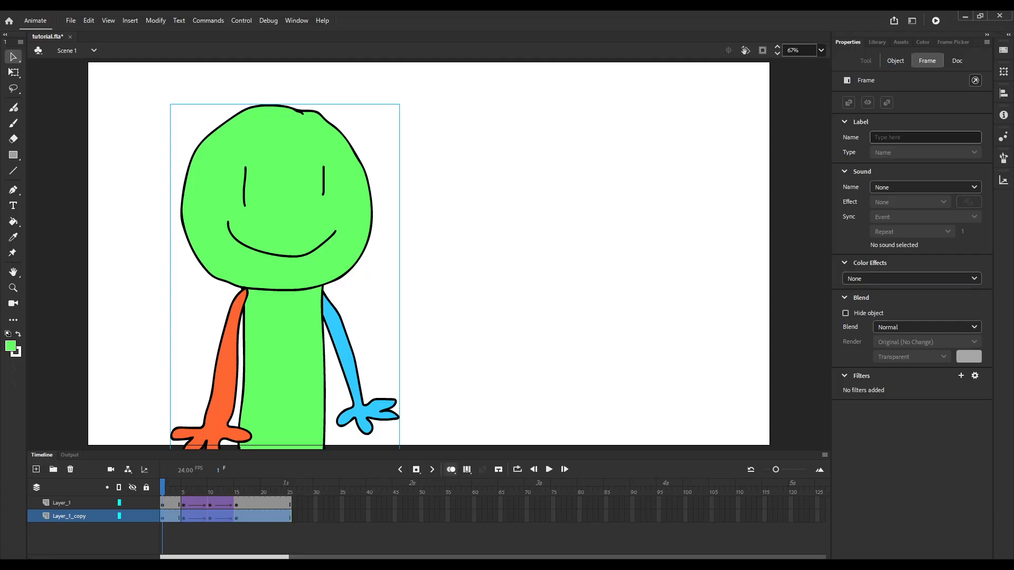
drag(175, 491, 291, 491)
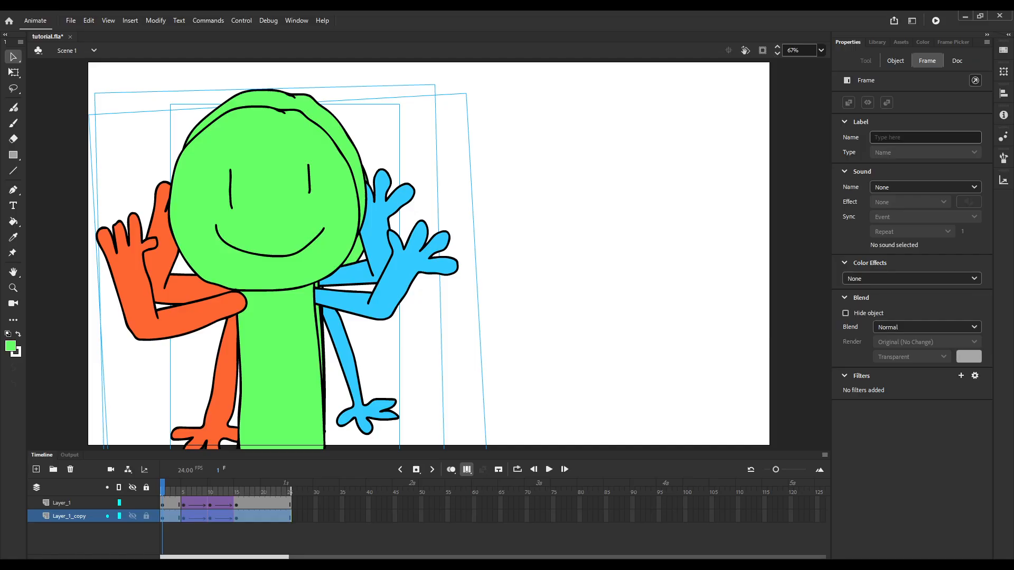
key(Right)
key(Right)
key(Right)
key(Right)
key(Right)
key(Right)
key(Right)
key(Right)
key(Right)
key(Right)
key(Right)
key(Right)
key(Right)
key(Right)
key(Right)
key(Right)
key(Right)
key(Right)
key(Right)
key(Right)
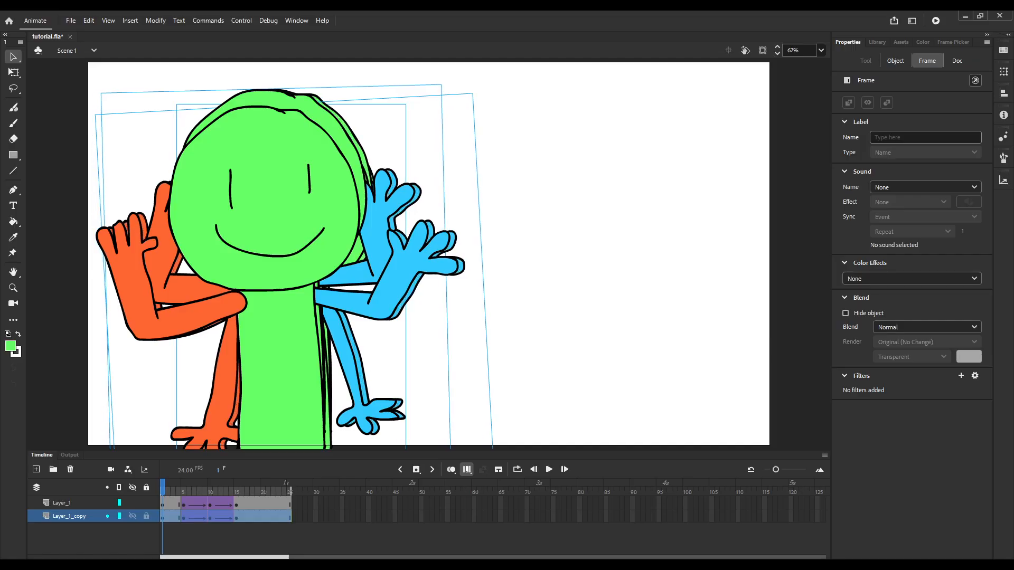
key(Right)
key(Right)
key(Right)
key(Right)
key(Right)
key(Right)
key(Right)
key(Right)
key(Right)
key(Right)
Move the copied character in all its keyframes to X 869, and turn off multi-frame editing.
drag(920, 152, 1003, 152)
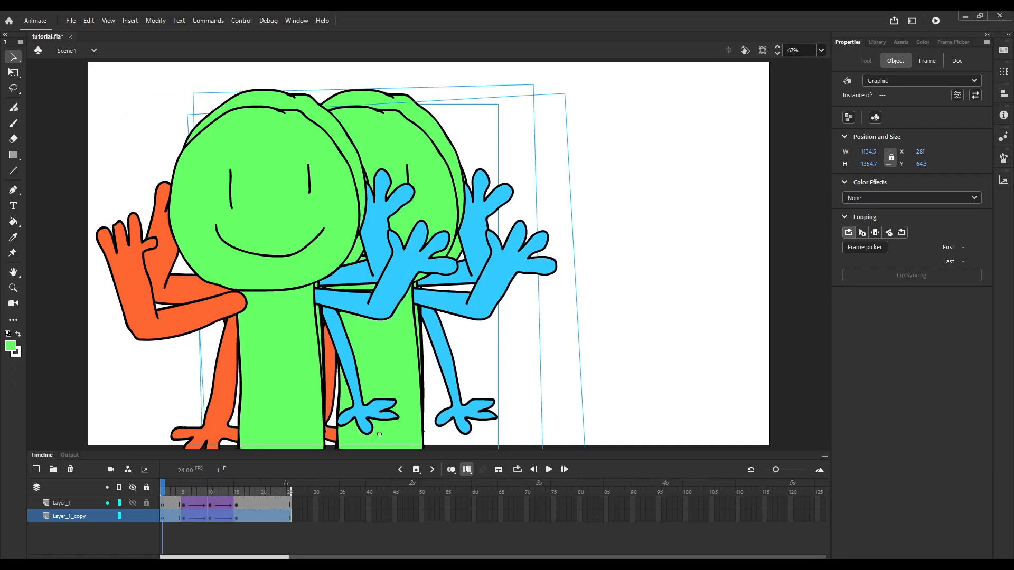
drag(921, 152, 1002, 151)
drag(920, 152, 989, 151)
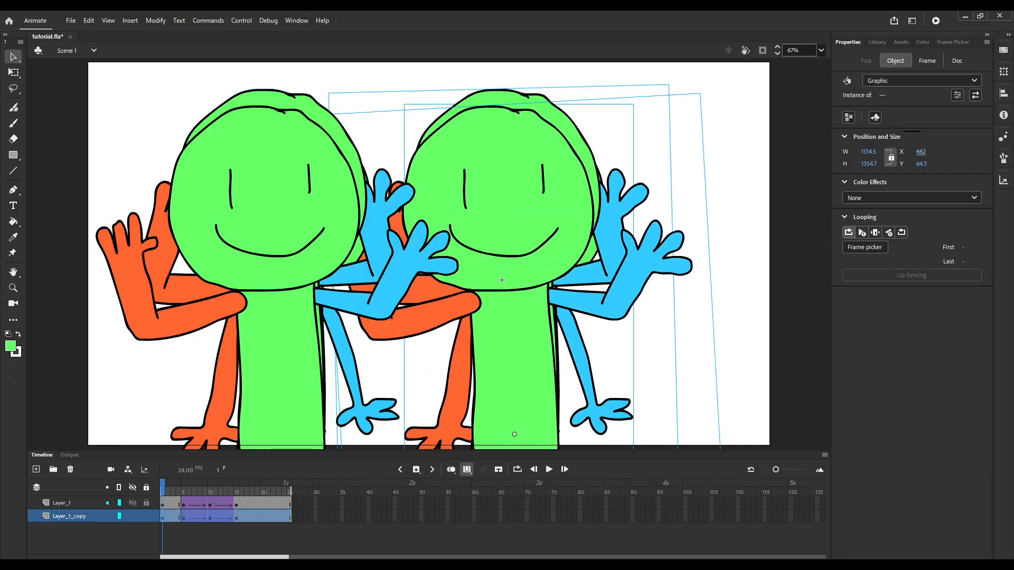
drag(920, 151, 1002, 152)
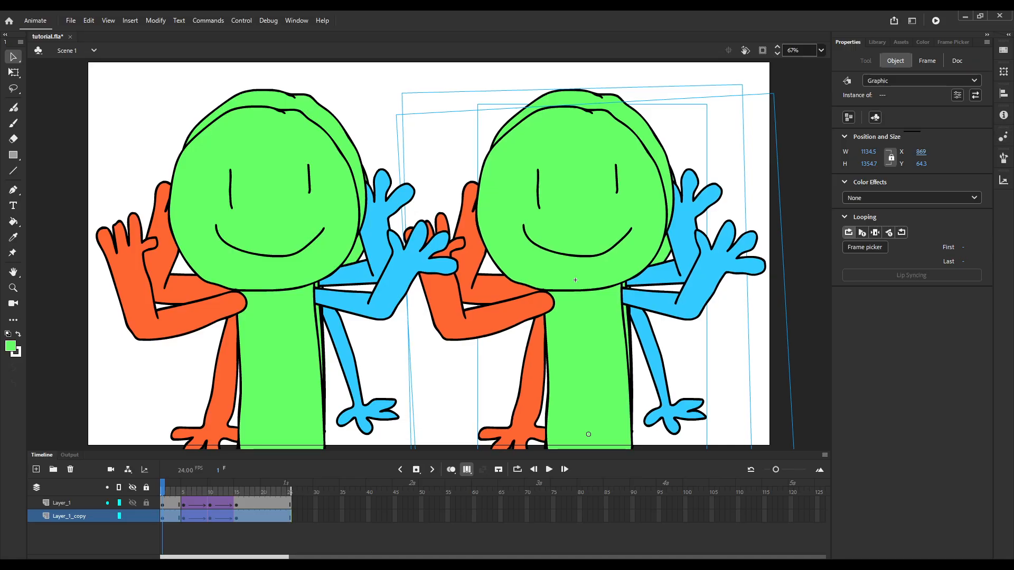
click(467, 470)
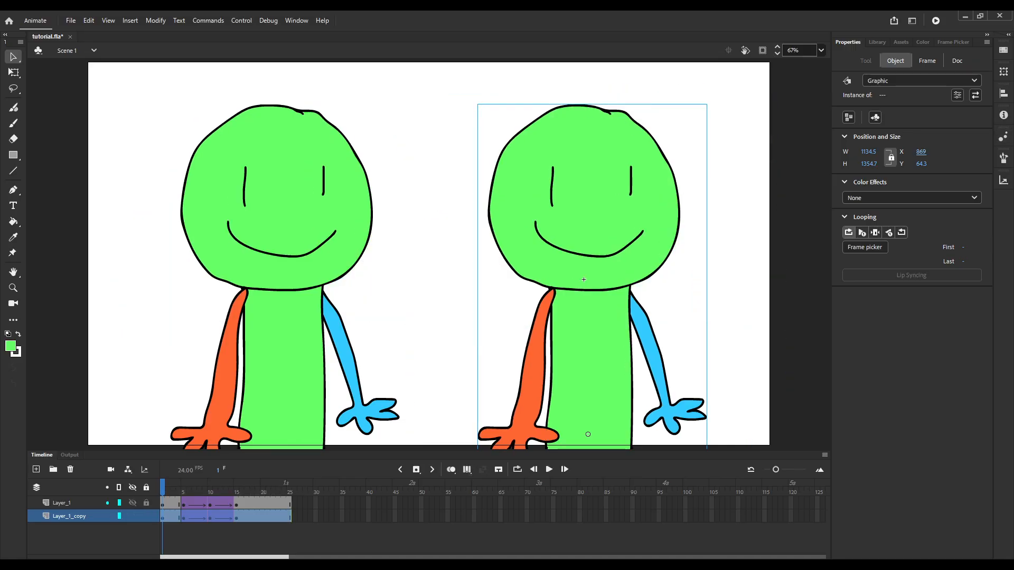
mouse_move(163, 491)
mouse_down()
mouse_move(241, 491)
mouse_move(163, 492)
mouse_up()
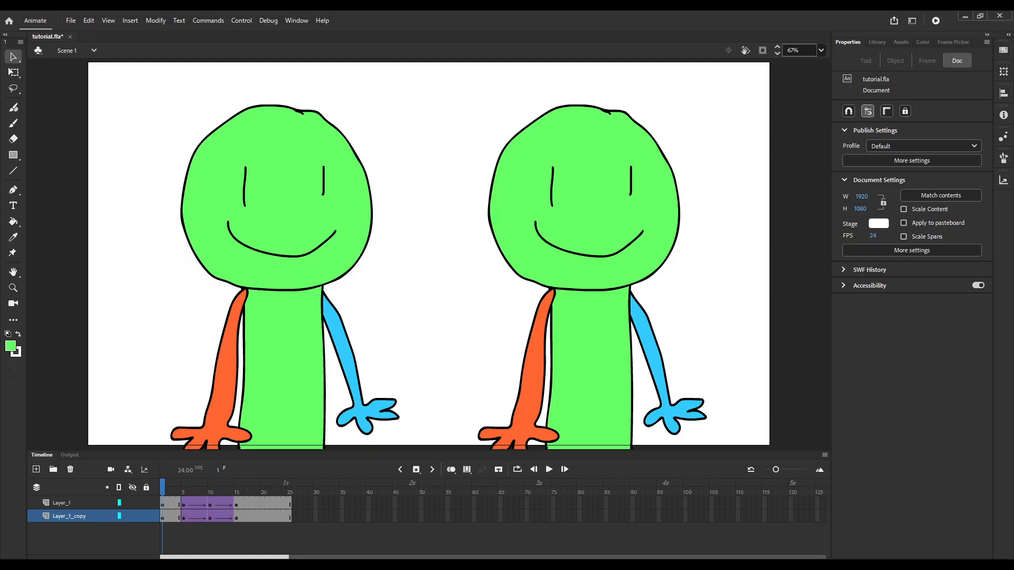
Hide Layer_1_copy, insert a keyframe at frame 9 of Layer_1, and nudge the character slightly to the right.
click(204, 503)
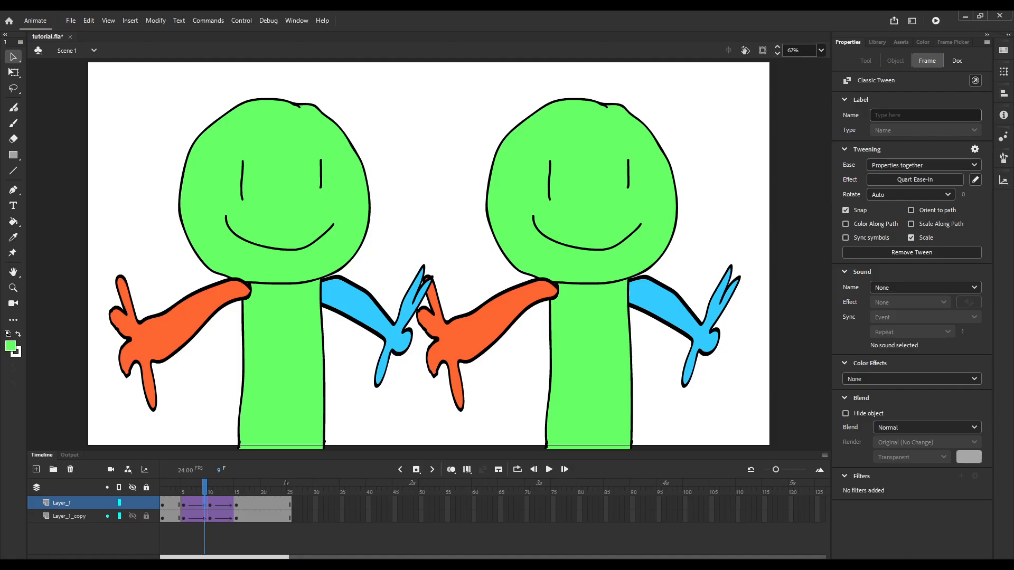
click(132, 515)
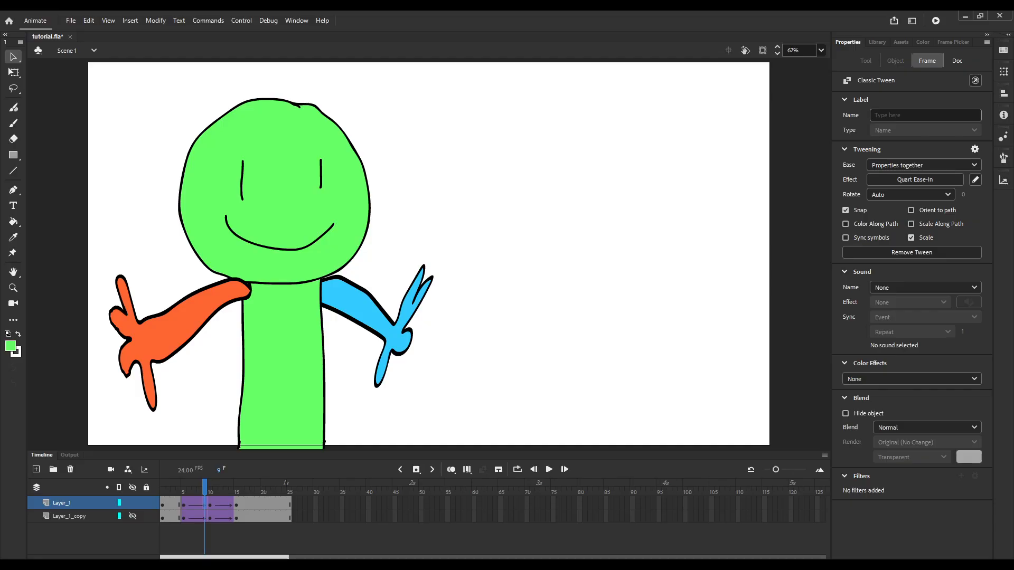
key(period)
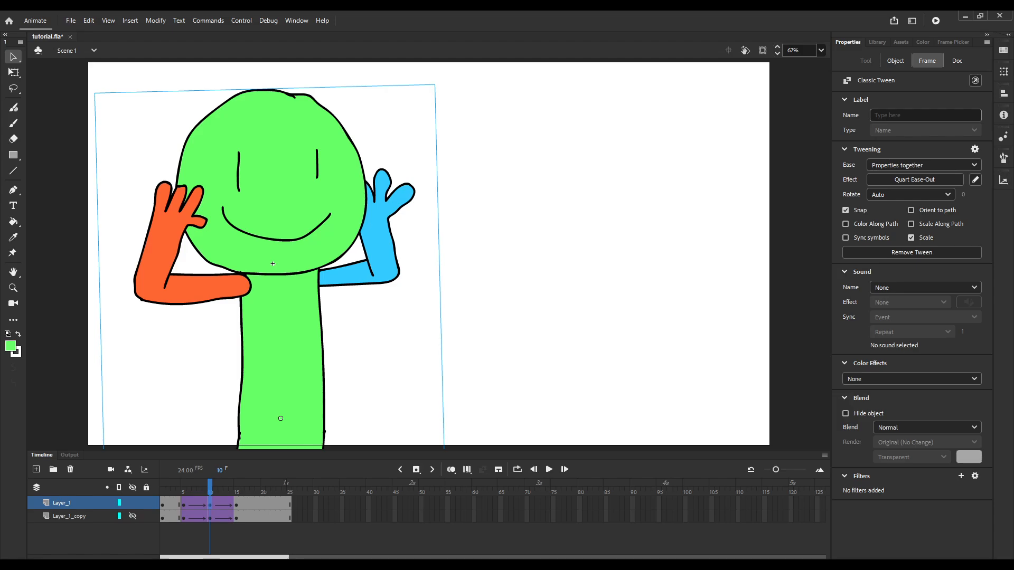
key(comma)
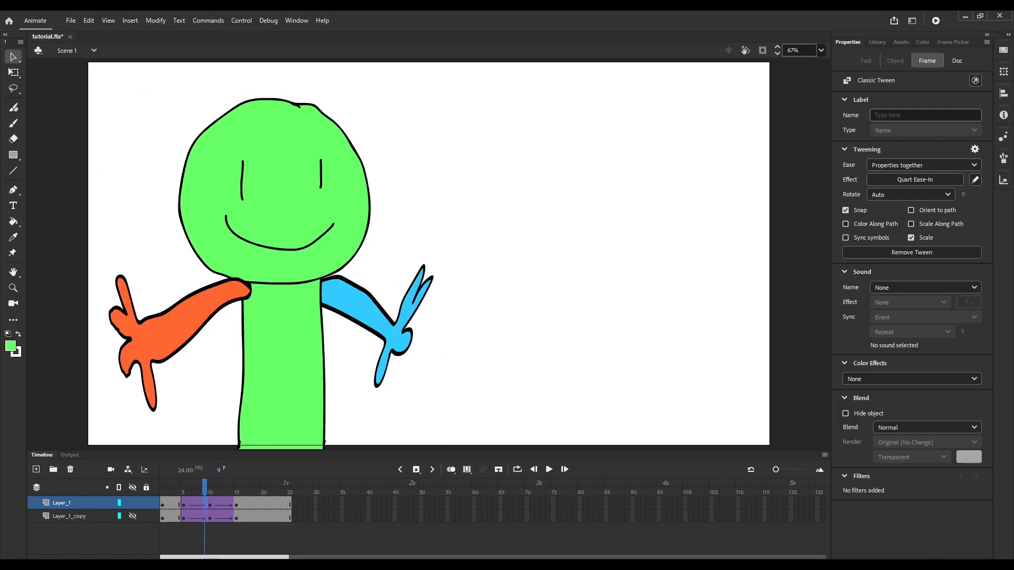
click(274, 273)
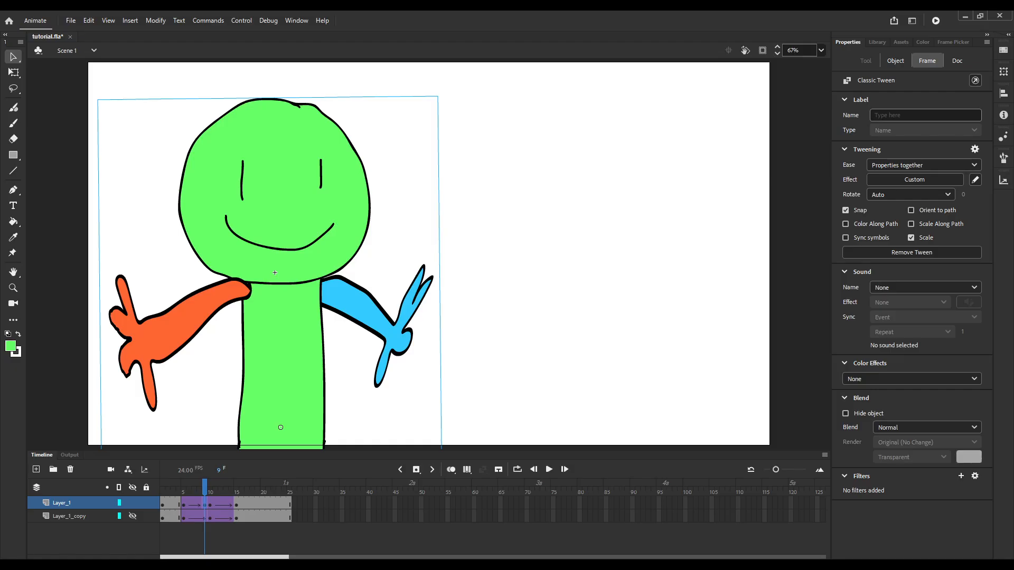
key(Right)
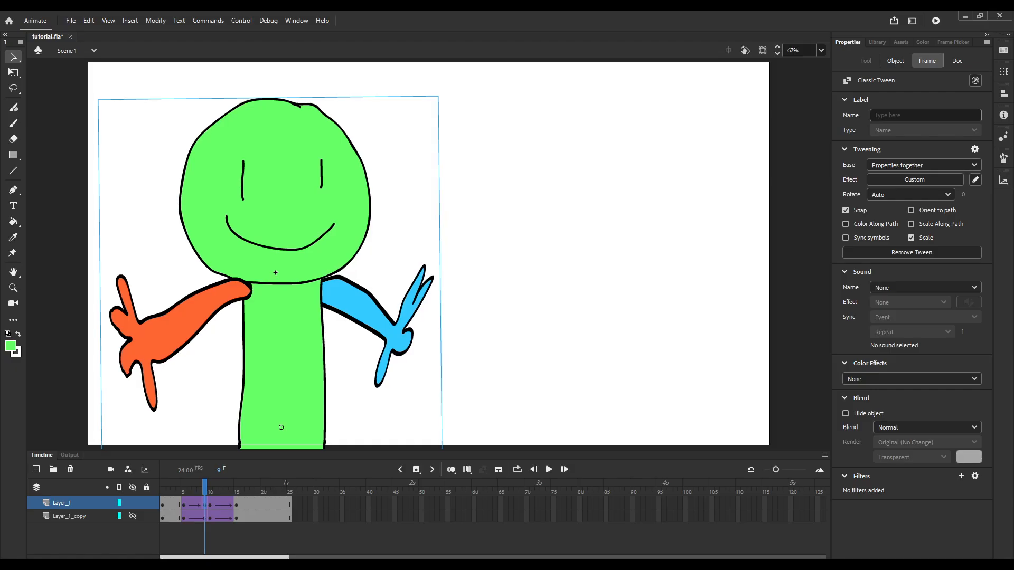
key(Right)
key(Right)
key(Right)
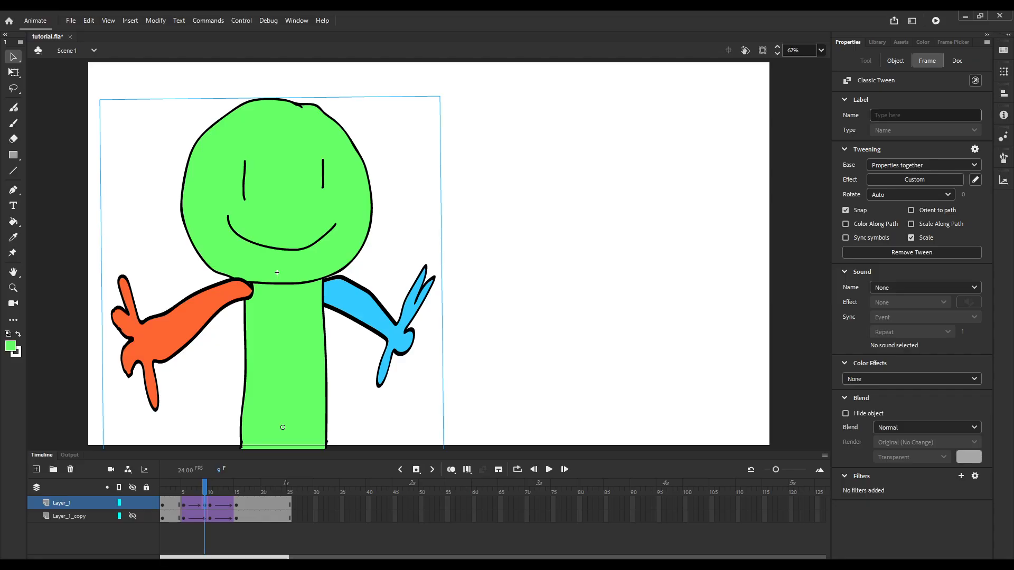
Insert a keyframe at frame 11 of Layer_1 and nudge the character slightly to the left.
key(period)
key(period)
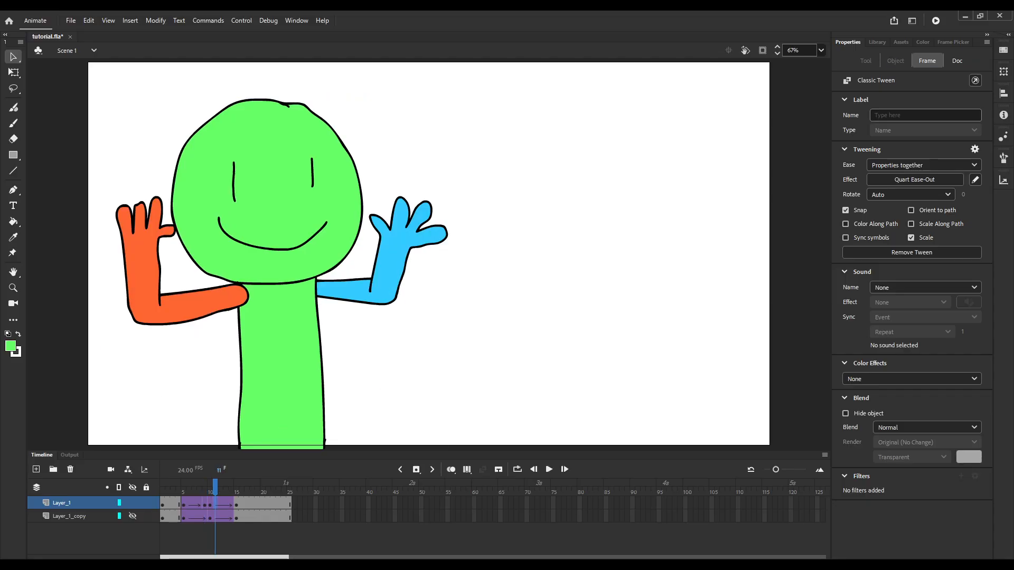
key(F6)
key(Left)
key(Left)
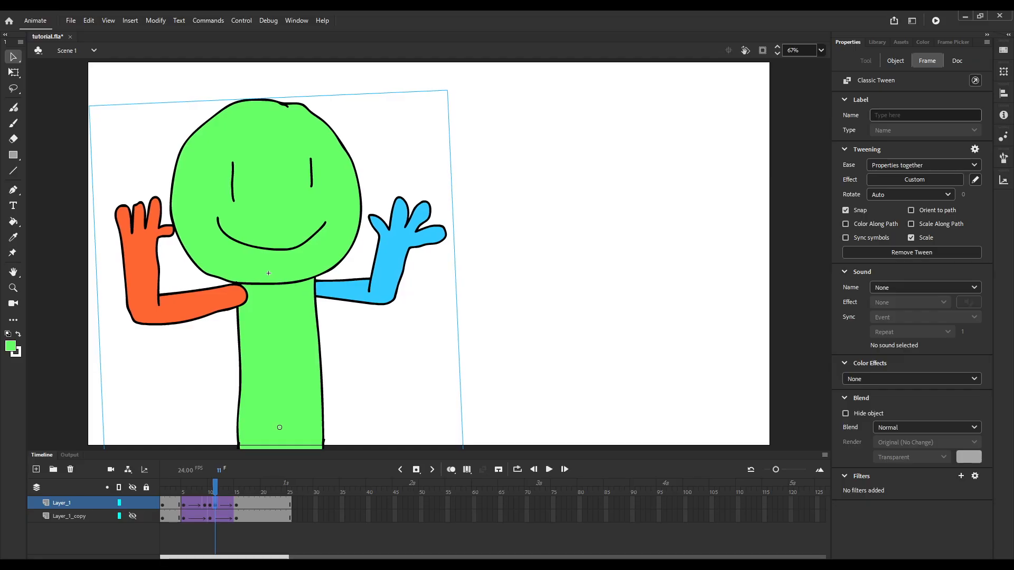
key(Left)
key(Left)
Play back the animation and step through the frames around the new keyframes to examine the arc of motion.
key(Return)
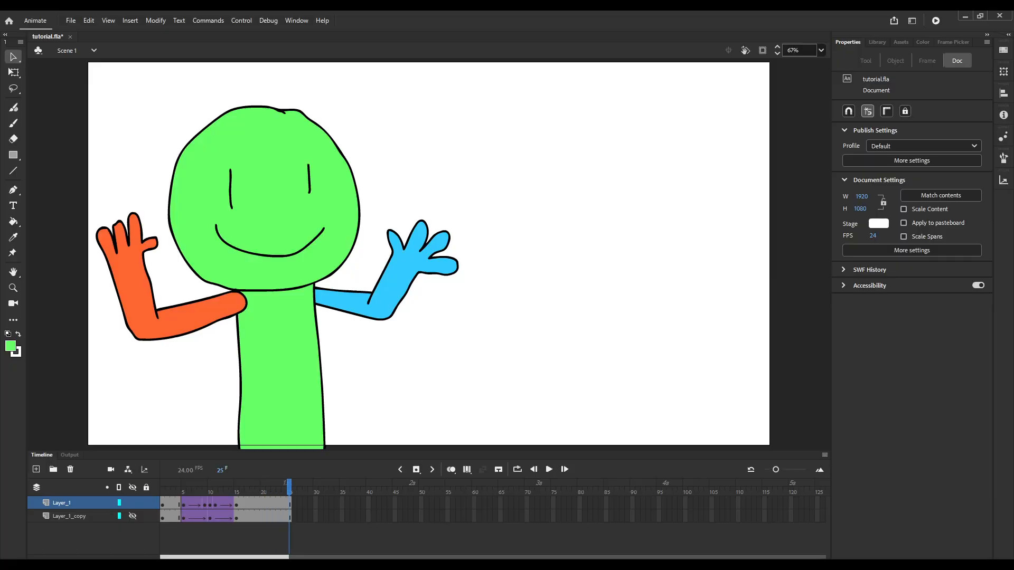
key(Return)
key(period)
key(period)
key(period)
key(period)
key(comma)
key(comma)
key(comma)
key(comma)
key(comma)
key(comma)
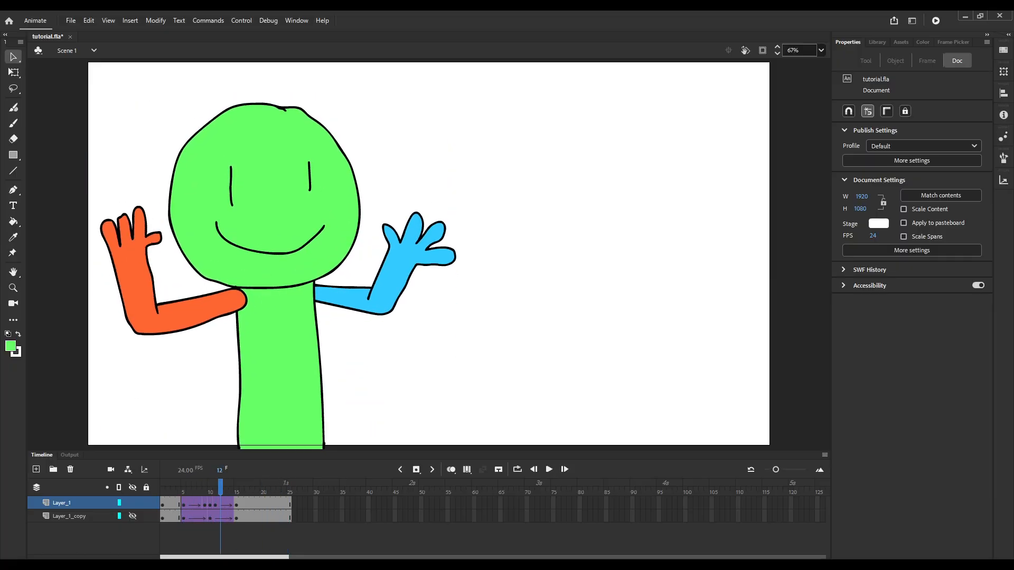
key(period)
key(period)
key(period)
key(period)
key(period)
key(period)
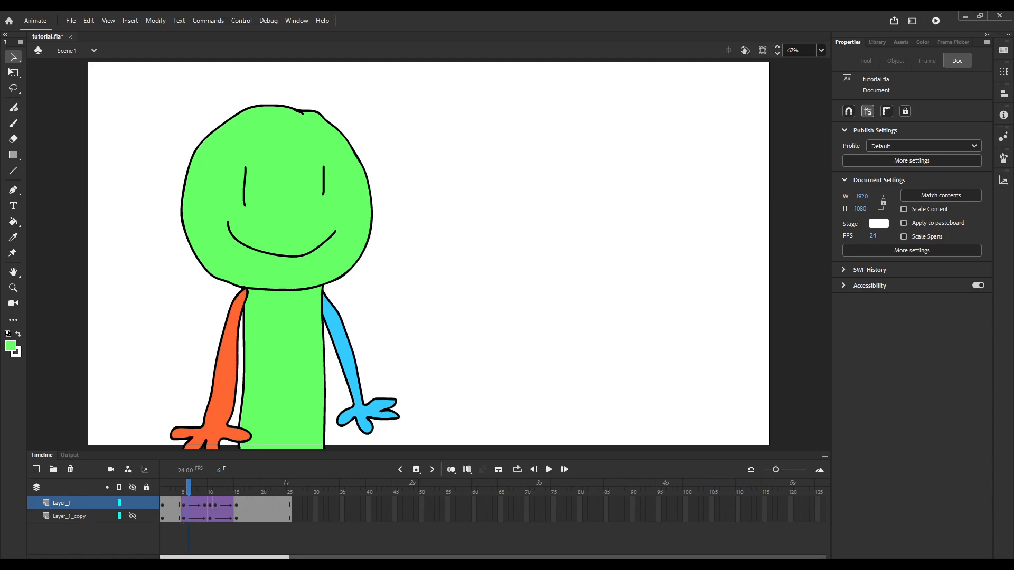
key(comma)
key(comma)
key(comma)
key(comma)
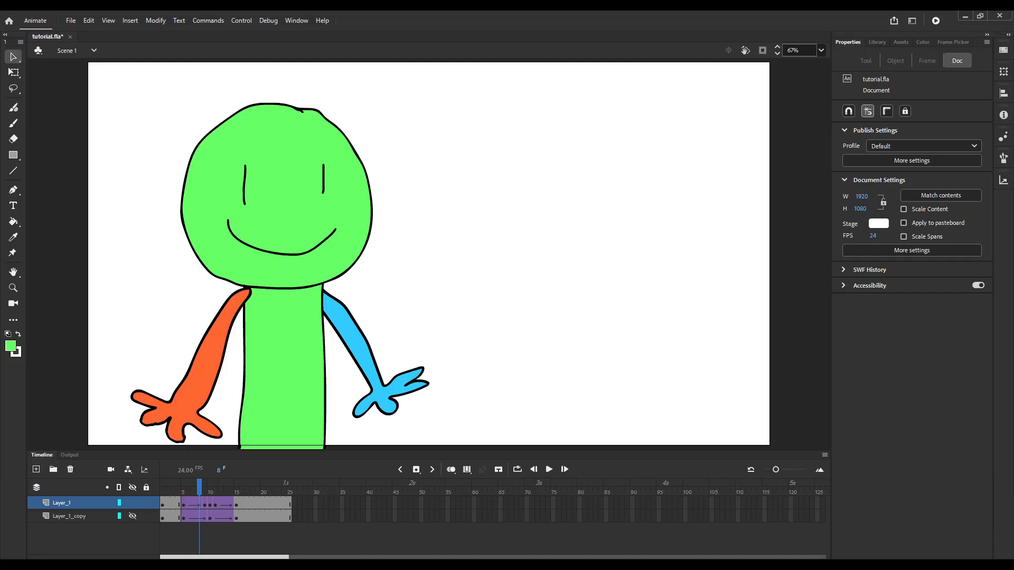
Choose the Classic Brush with a red fill and add a new layer above Layer_1, at frame 1.
click(13, 123)
click(11, 346)
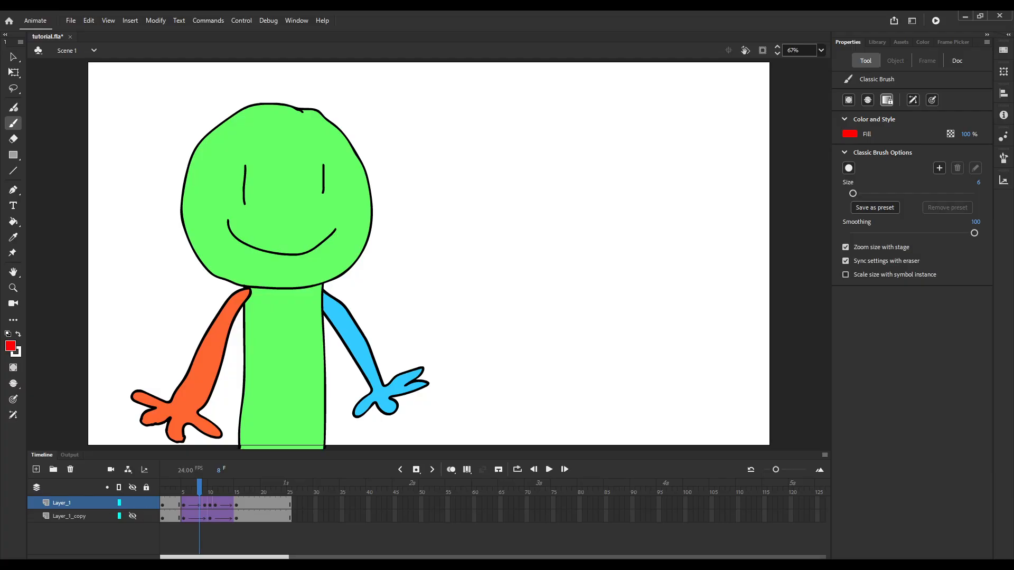
click(36, 469)
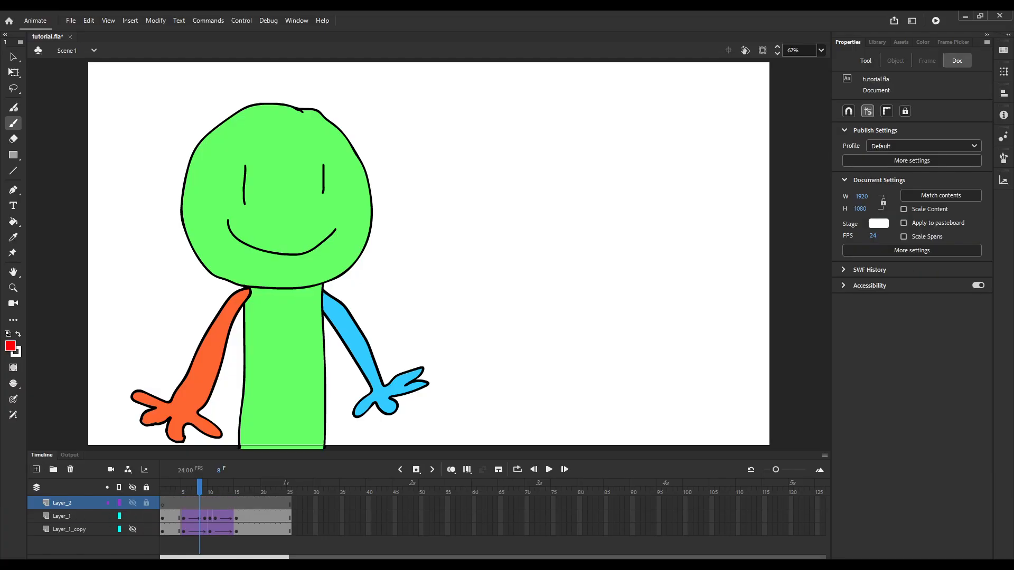
click(163, 503)
Draw a red peaked line on Layer_2 in the empty area beside the character, undoing the unsatisfactory strokes.
drag(616, 297, 555, 217)
key(ctrl+z)
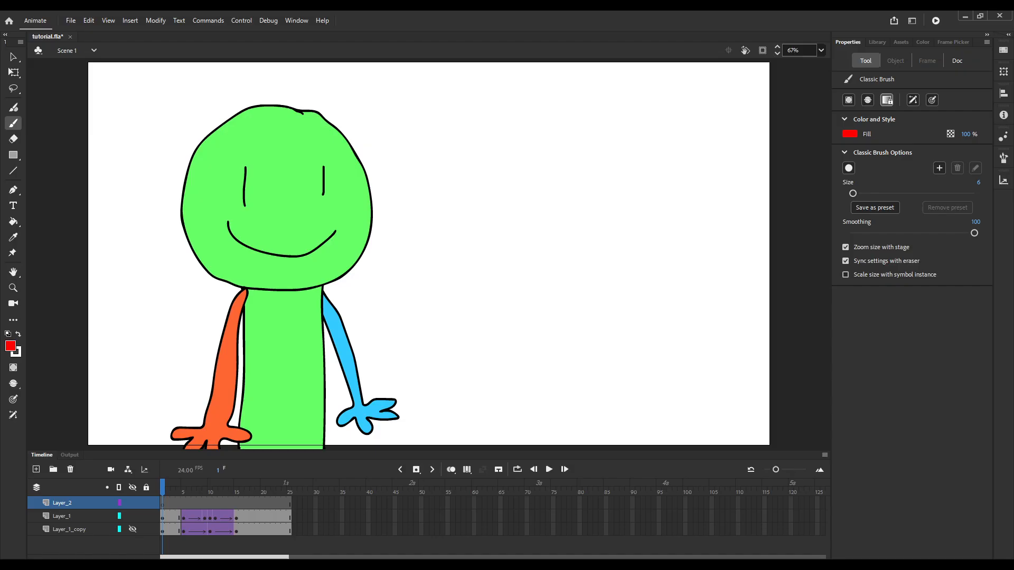
drag(614, 316, 572, 251)
key(ctrl+z)
mouse_move(619, 322)
mouse_down()
mouse_move(567, 244)
mouse_move(513, 290)
mouse_up()
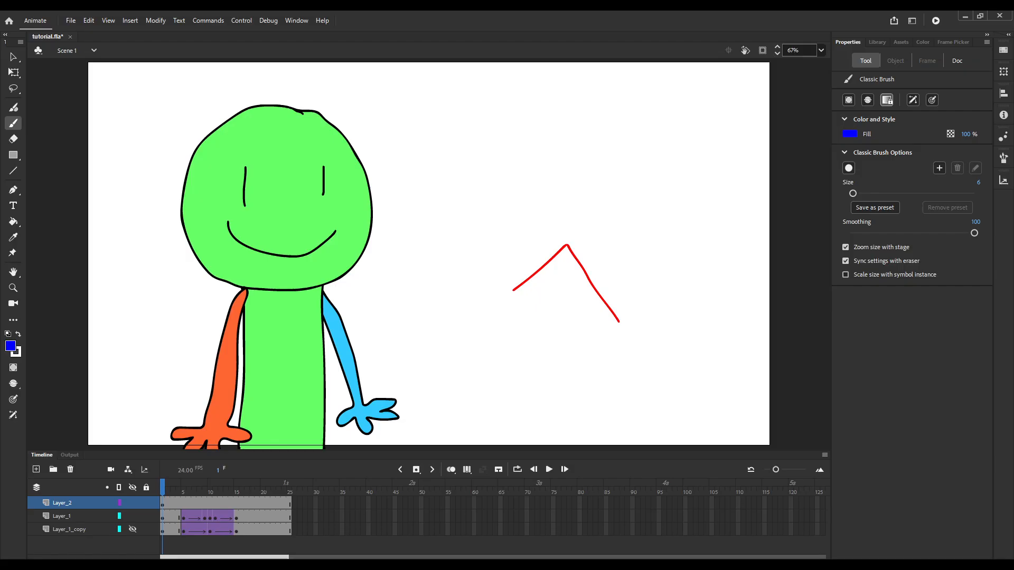
Draw a blue rounded path with a dot on each side of the peak over the red line.
drag(576, 256, 578, 258)
drag(552, 255, 550, 265)
key(ctrl+z)
key(ctrl+z)
click(587, 256)
click(540, 256)
mouse_move(619, 319)
mouse_down()
mouse_move(599, 288)
mouse_move(617, 318)
mouse_move(592, 259)
mouse_move(572, 245)
mouse_move(588, 255)
mouse_move(563, 245)
mouse_move(515, 285)
mouse_up()
key(ctrl+z)
key(ctrl+z)
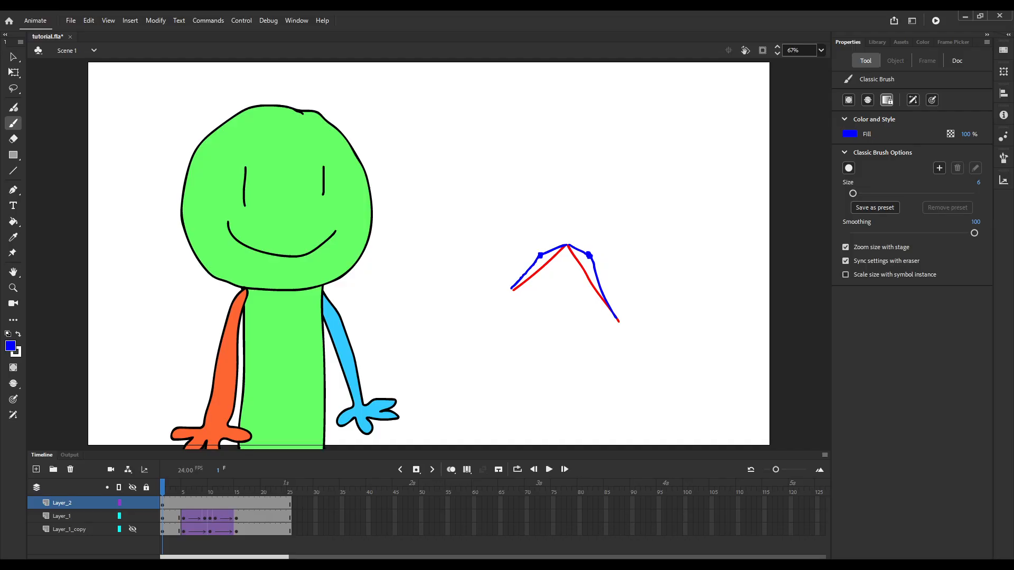
Delete the red and blue path drawings from Layer_2.
key(q)
key(ctrl+a)
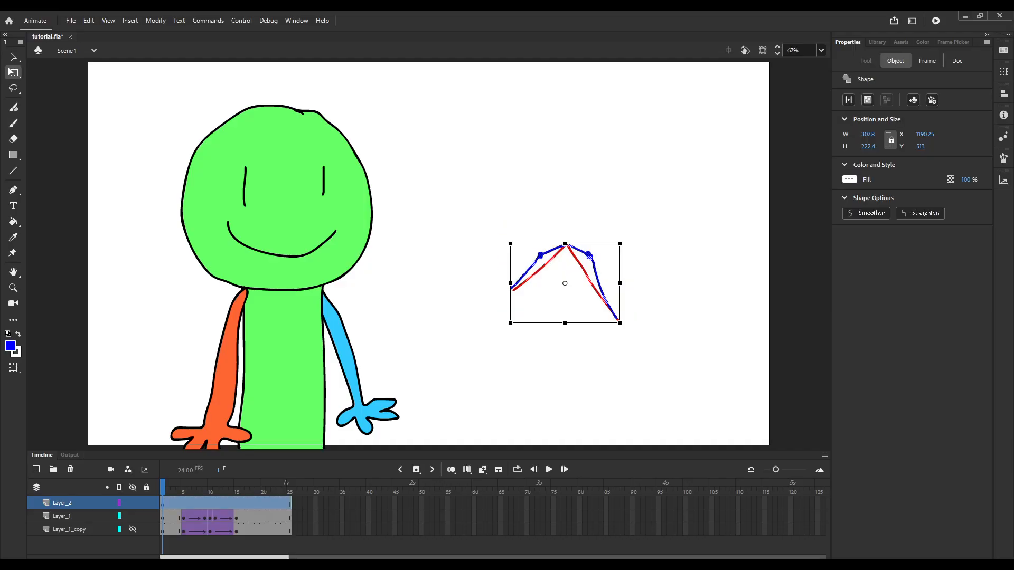
key(Delete)
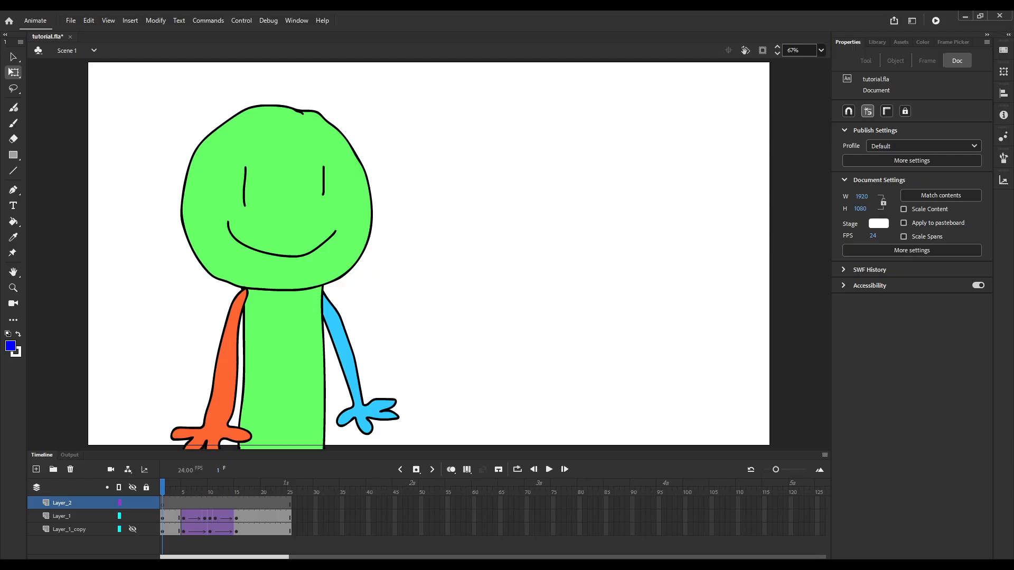
Show Layer_1_copy, hide Layer_1, and return to frame 1.
click(204, 517)
key(period)
key(period)
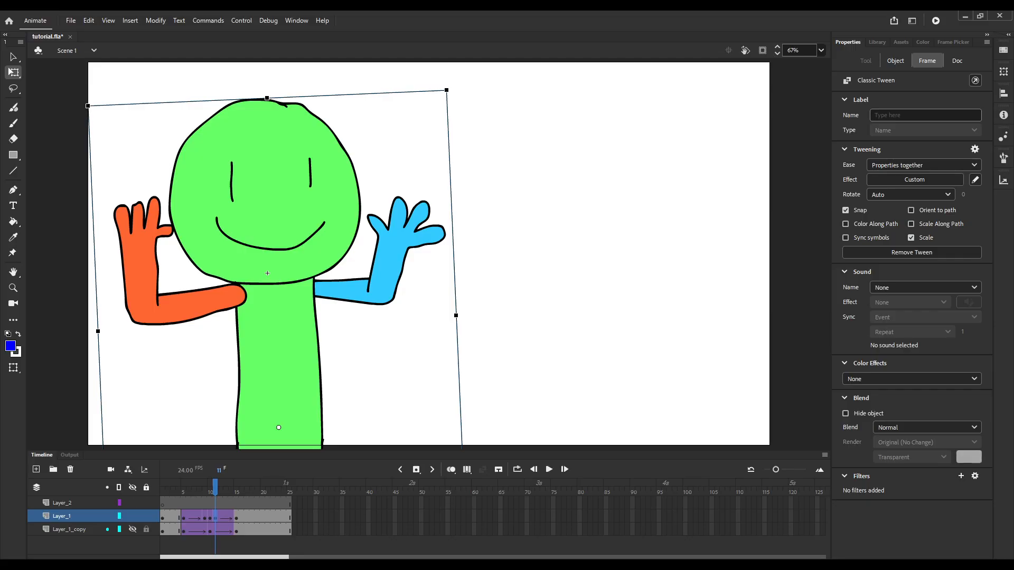
click(133, 529)
click(133, 515)
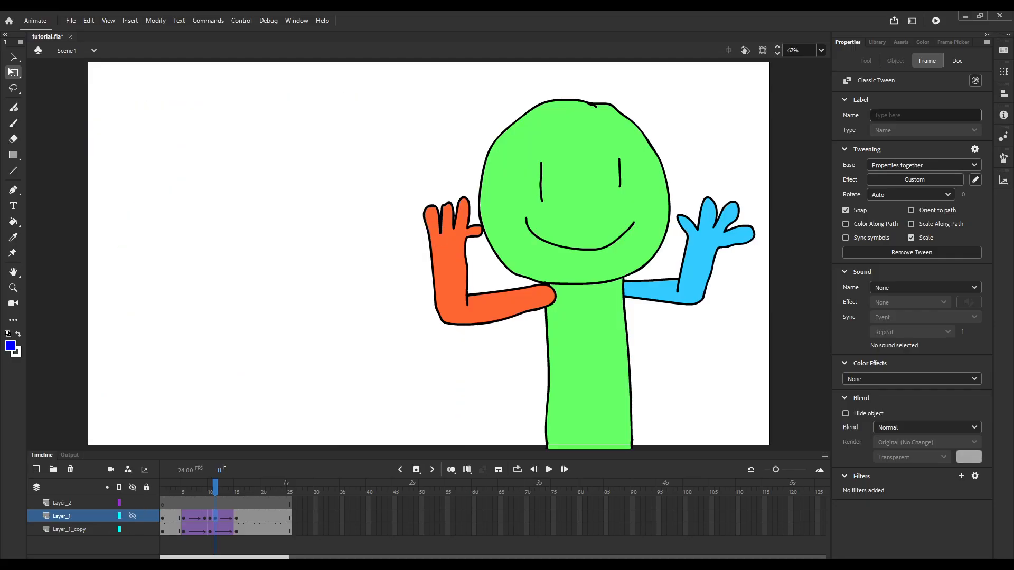
drag(215, 488, 160, 492)
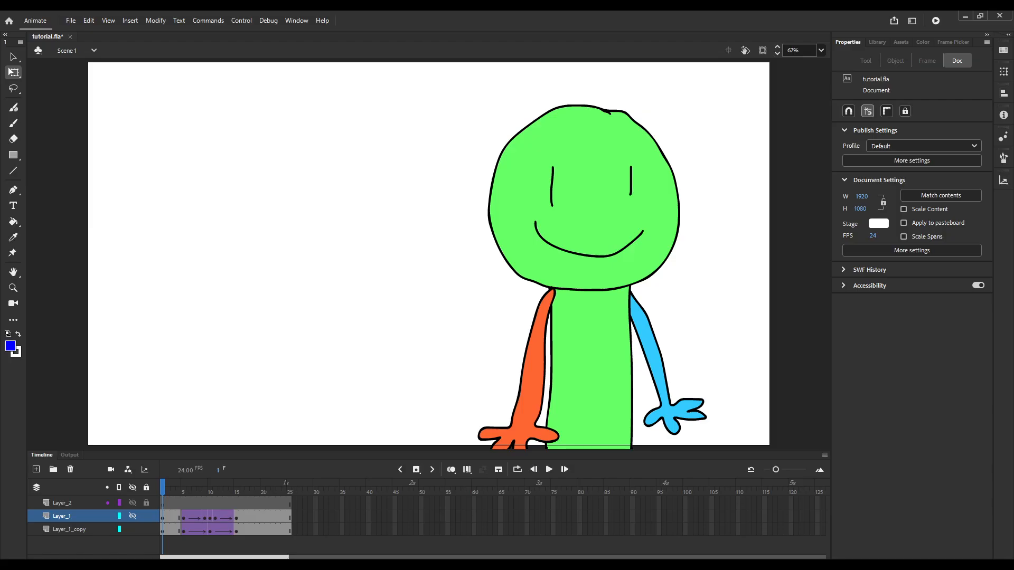
Duplicate the character's symbol on Layer_1_copy as guy copy and fill its head and body with purple inside the symbol.
click(589, 264)
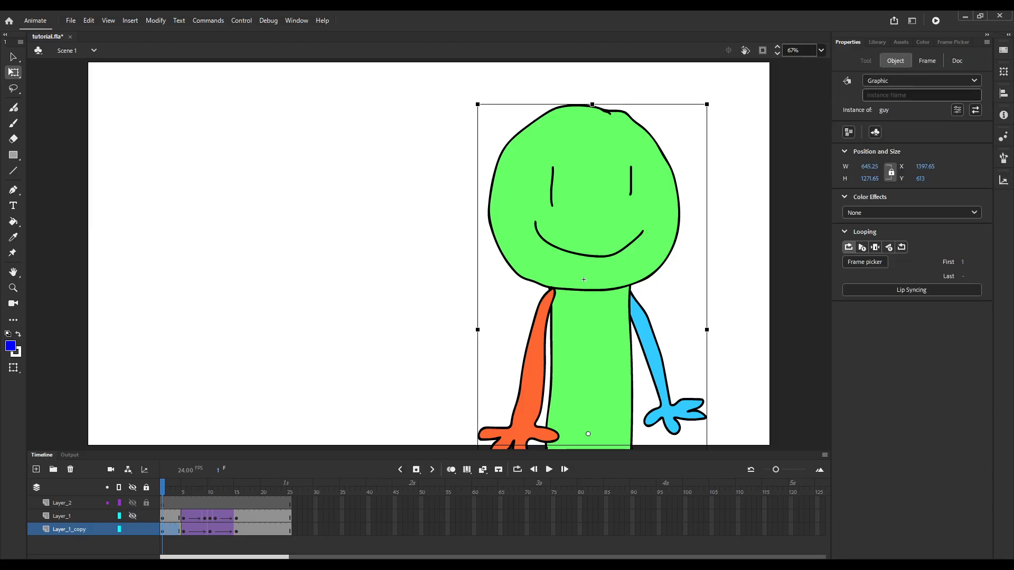
double_click(583, 279)
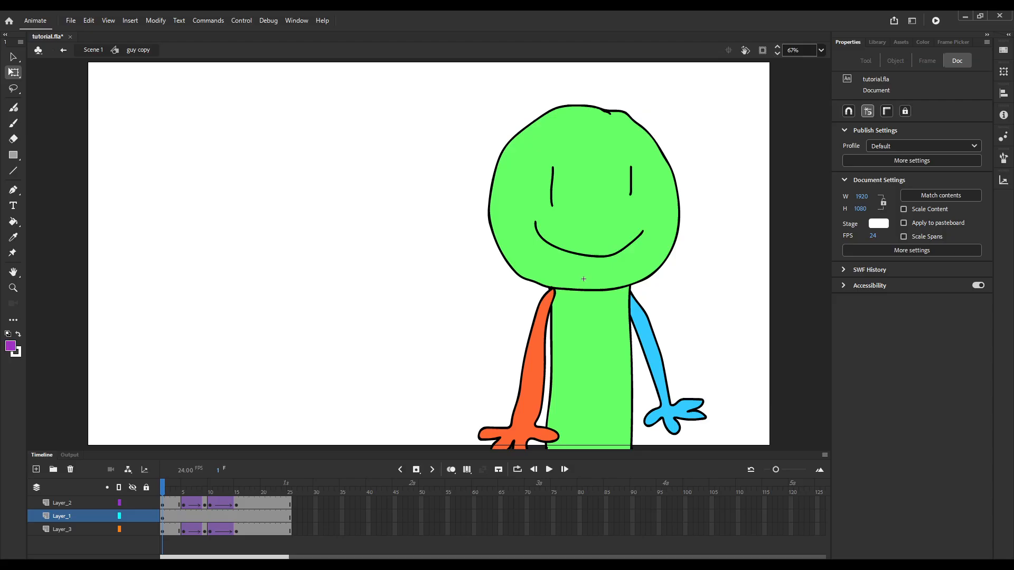
key(k)
click(584, 279)
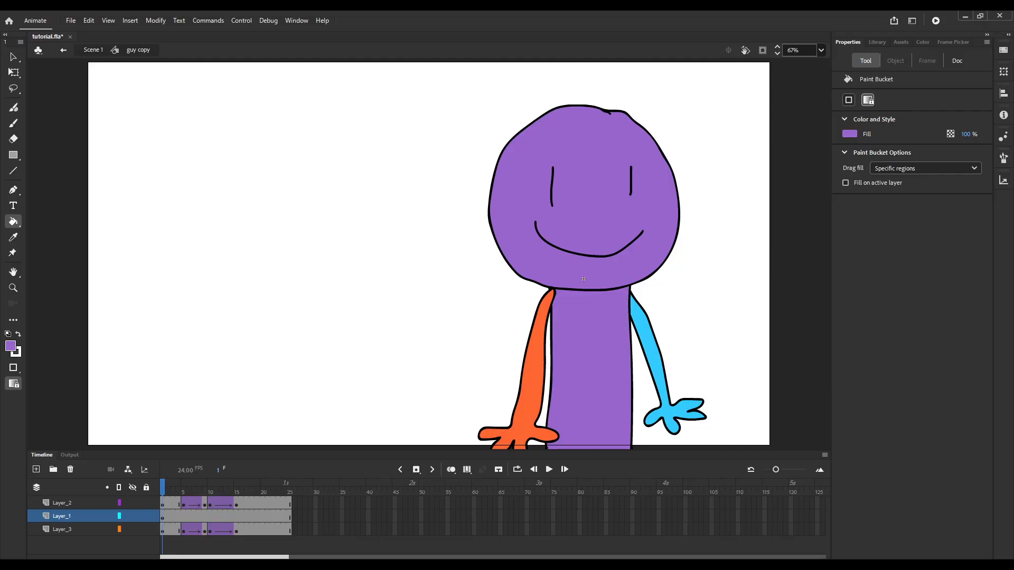
key(ctrl+e)
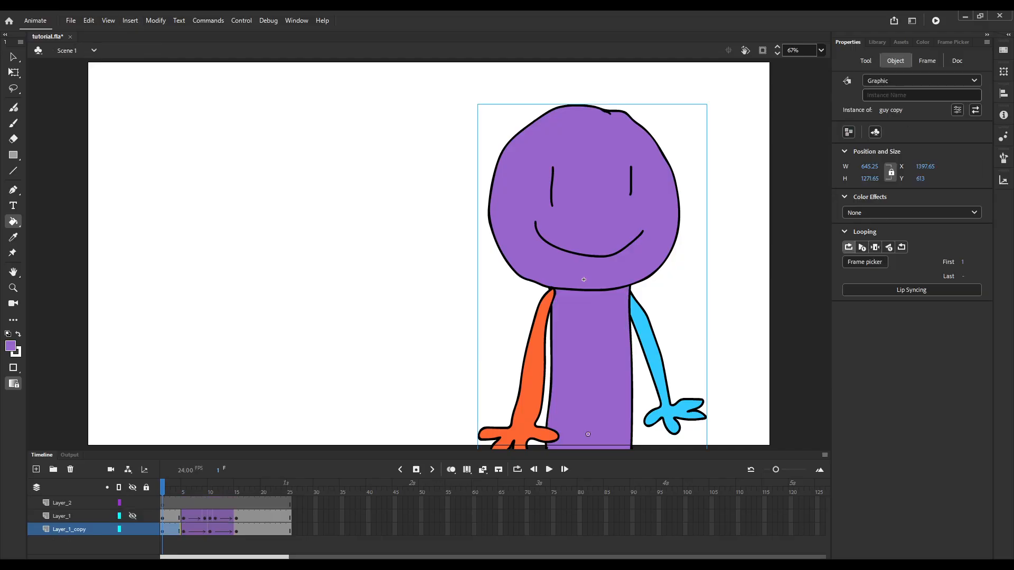
Swap the guy symbol for guy copy at the Layer_1_copy keyframes on frames 5, 10 and 15, and play the result.
click(183, 530)
click(14, 73)
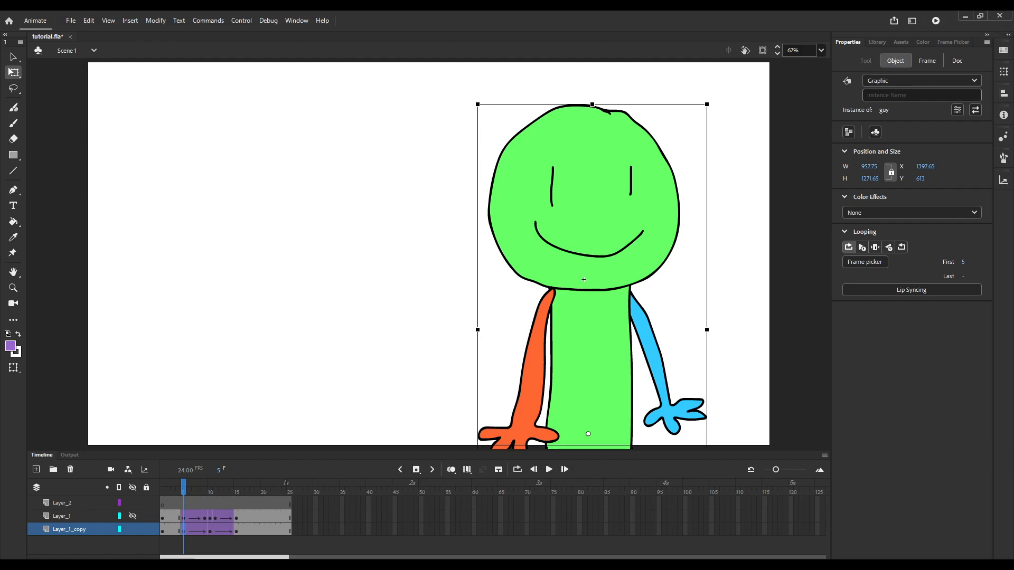
key(Return)
key(Return)
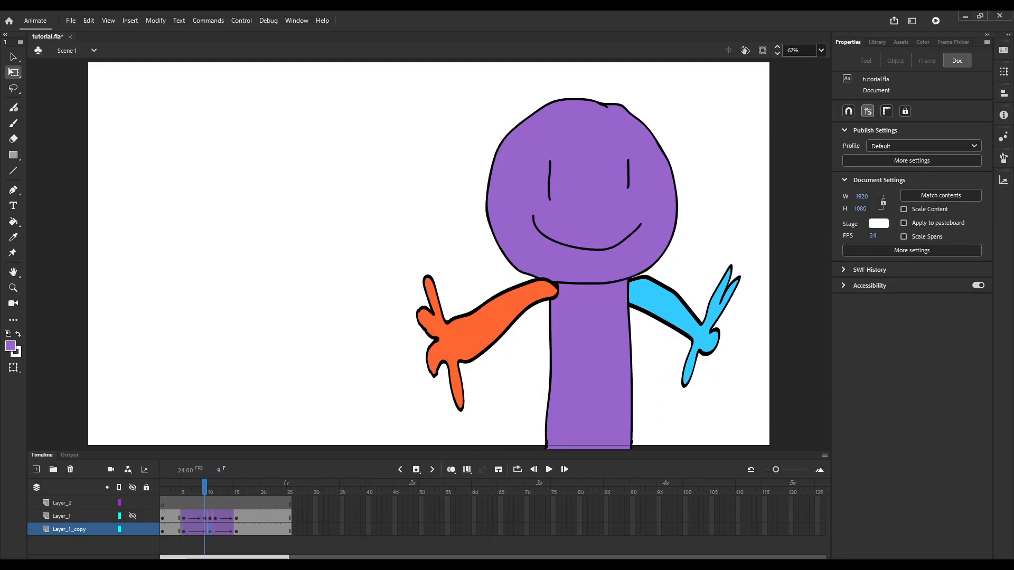
key(Return)
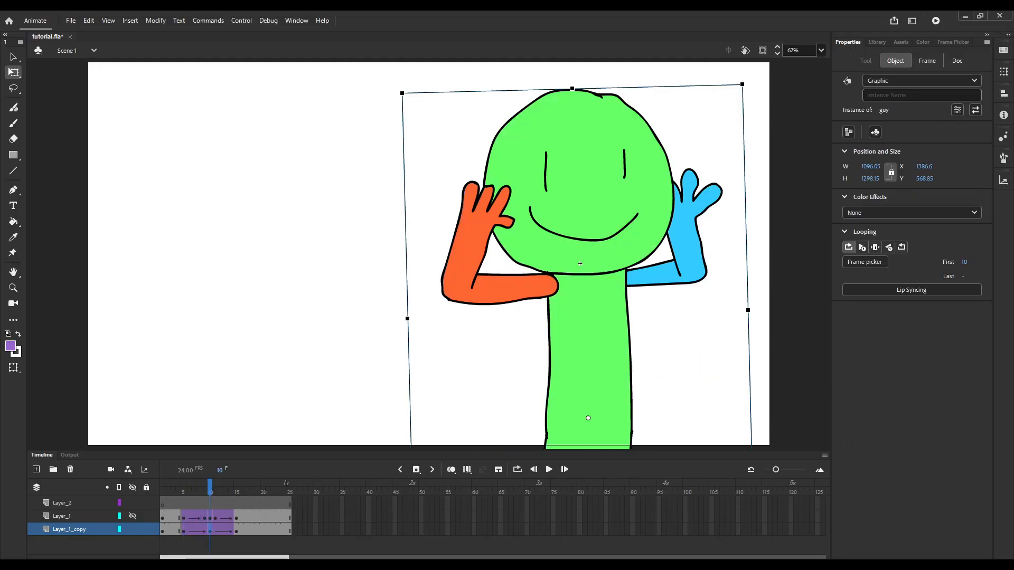
key(Return)
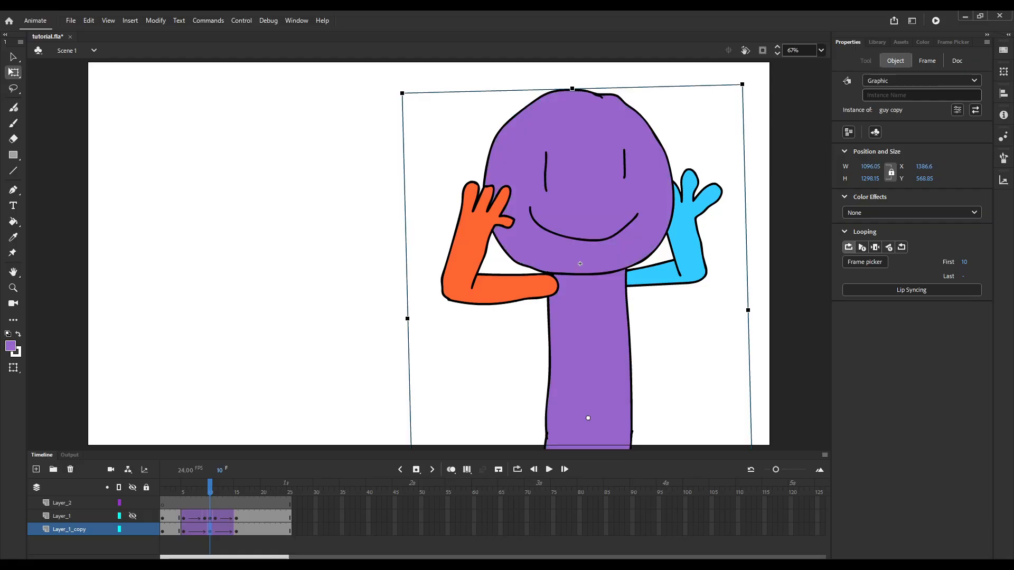
key(period)
key(period)
key(period)
key(period)
key(period)
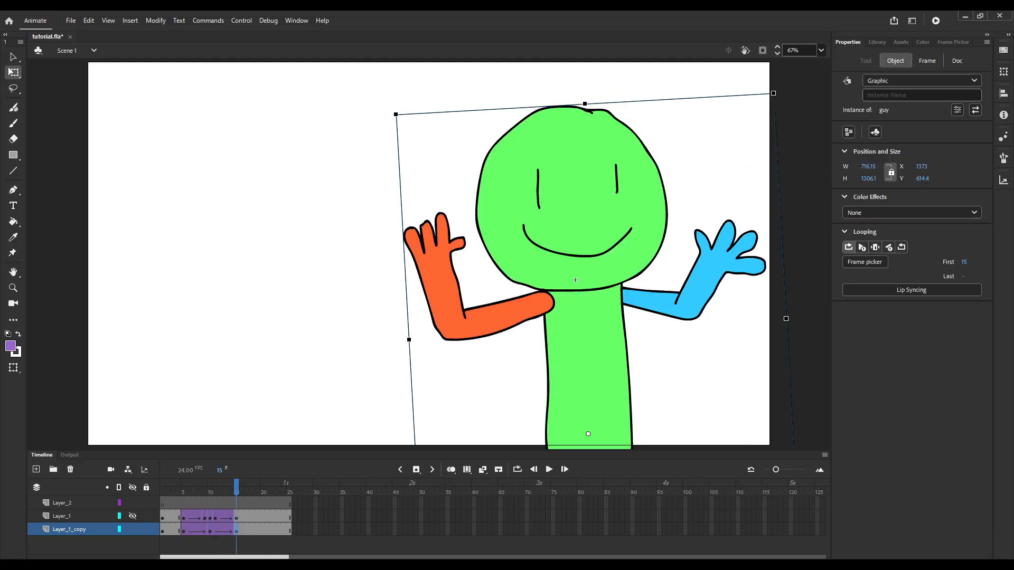
key(Return)
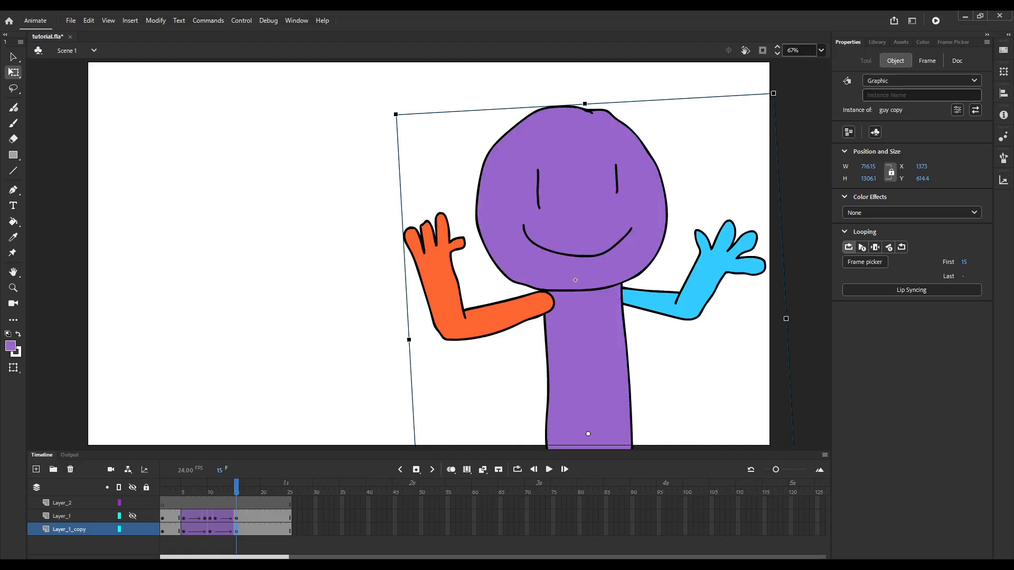
key(Return)
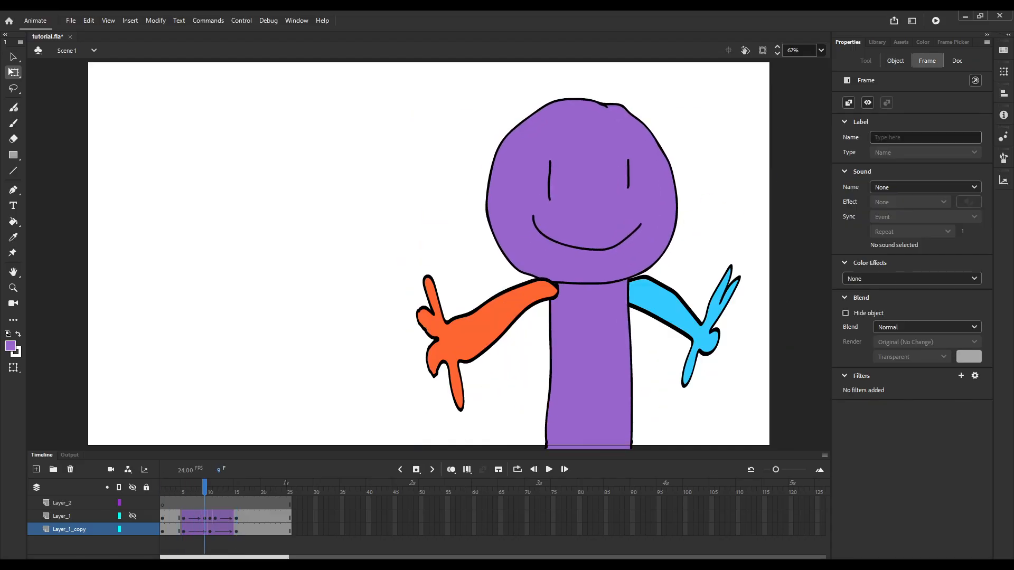
Wrap all of Layer_1_copy into a symbol named guy extra, play its inner timeline, and return to the main scene.
click(70, 529)
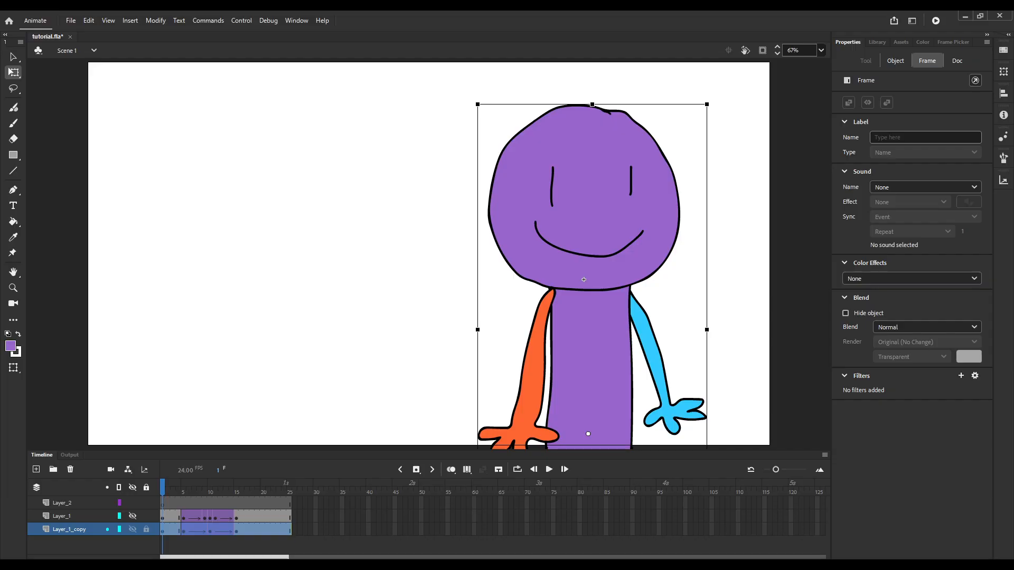
key(Return)
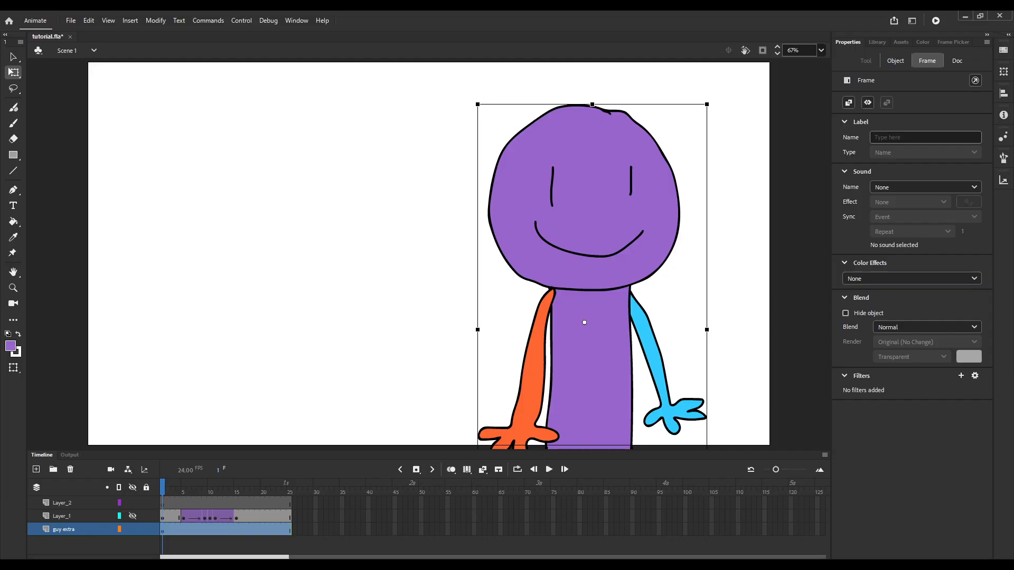
double_click(584, 322)
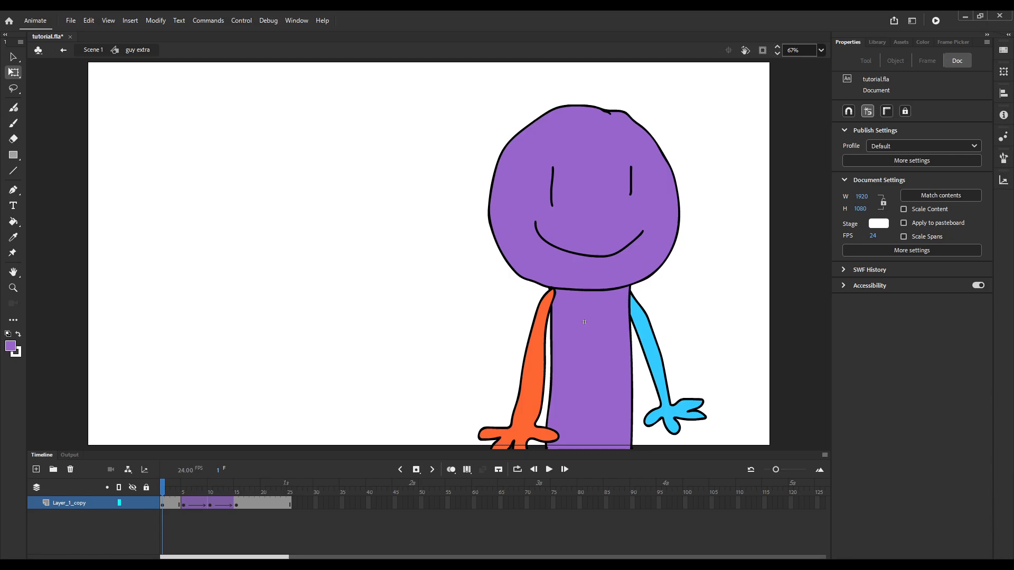
key(Return)
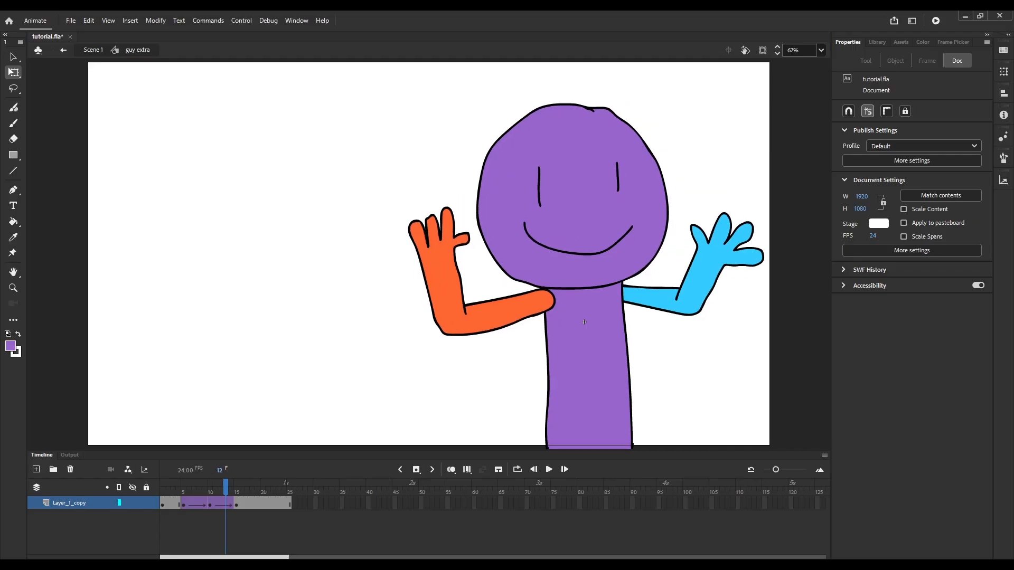
key(ctrl+e)
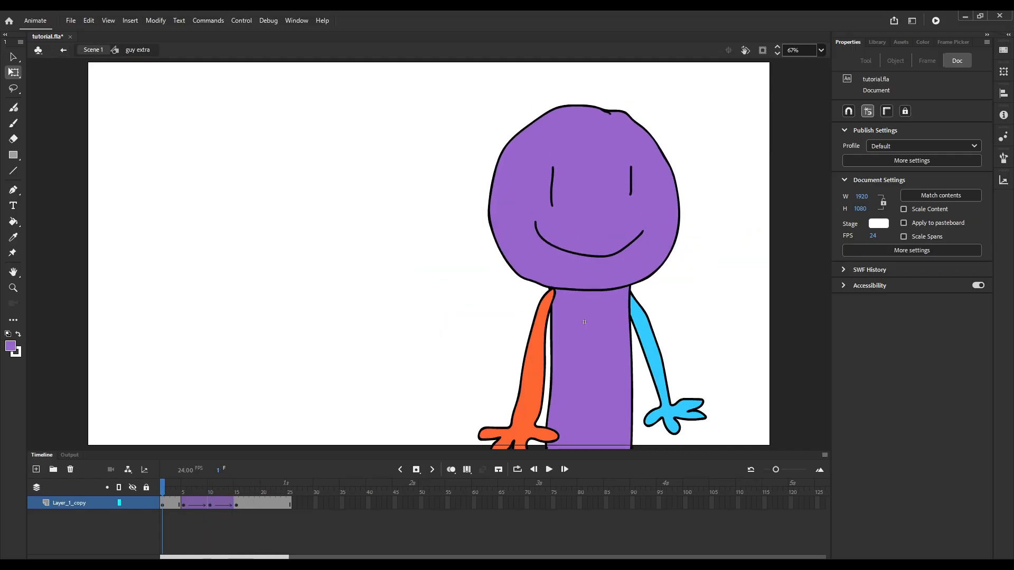
Insert keyframes on the guy extra layer at frames 5, 10 and 15.
key(period)
key(period)
key(period)
key(period)
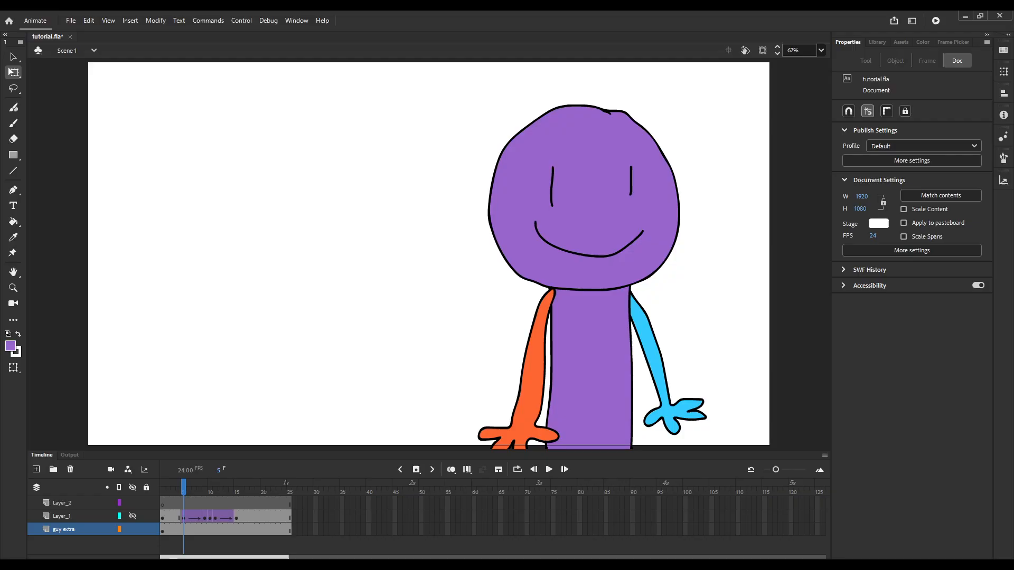
key(F6)
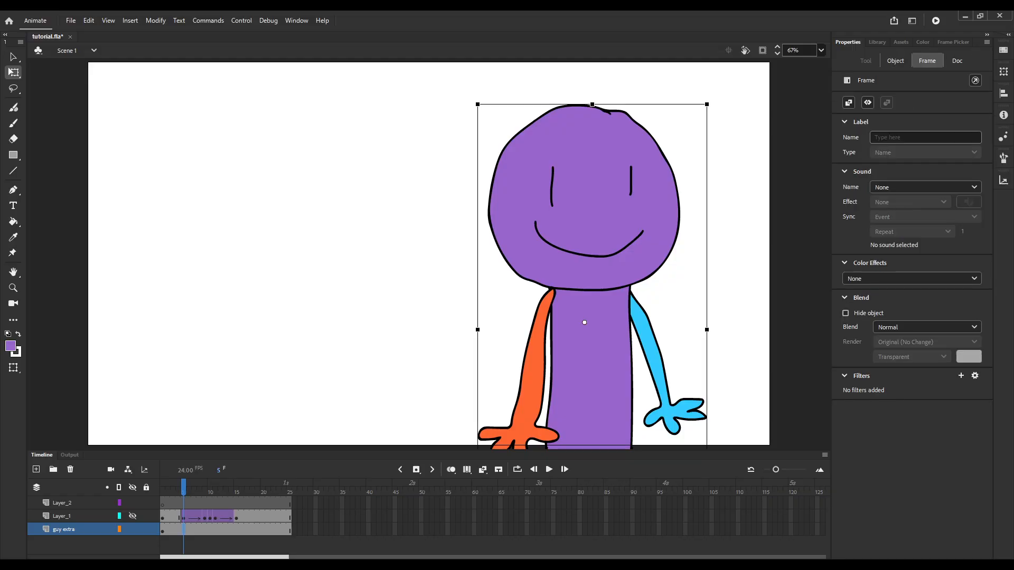
click(210, 492)
key(F6)
click(236, 492)
key(F6)
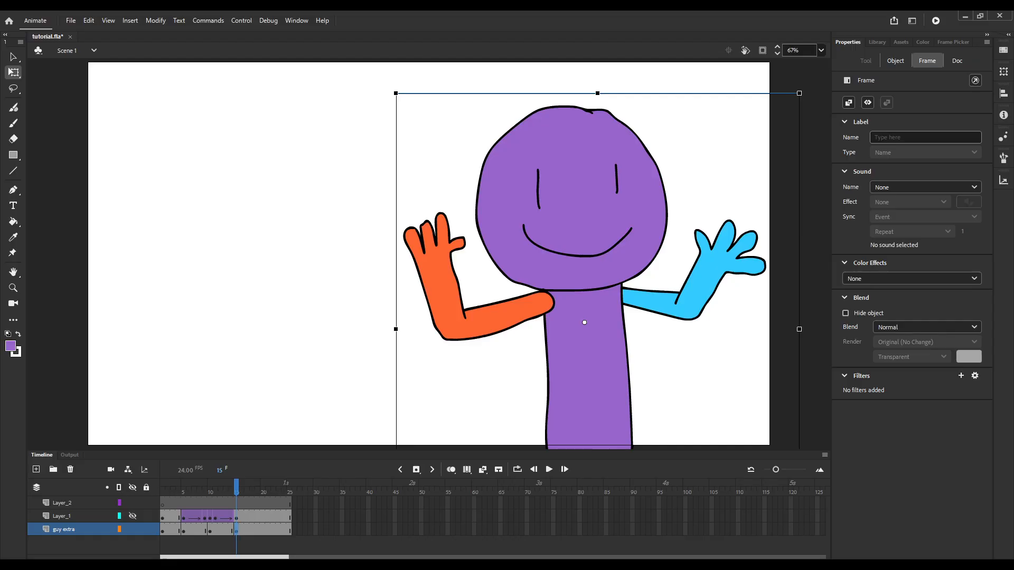
Nudge the purple character slightly to the right at the frame 10 keyframe of guy extra.
drag(236, 490, 210, 490)
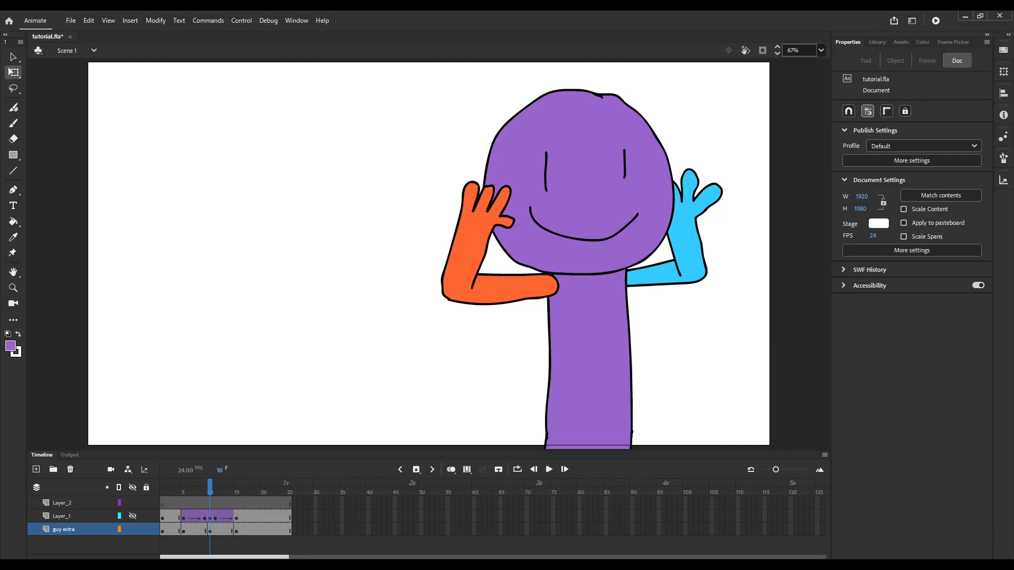
click(209, 530)
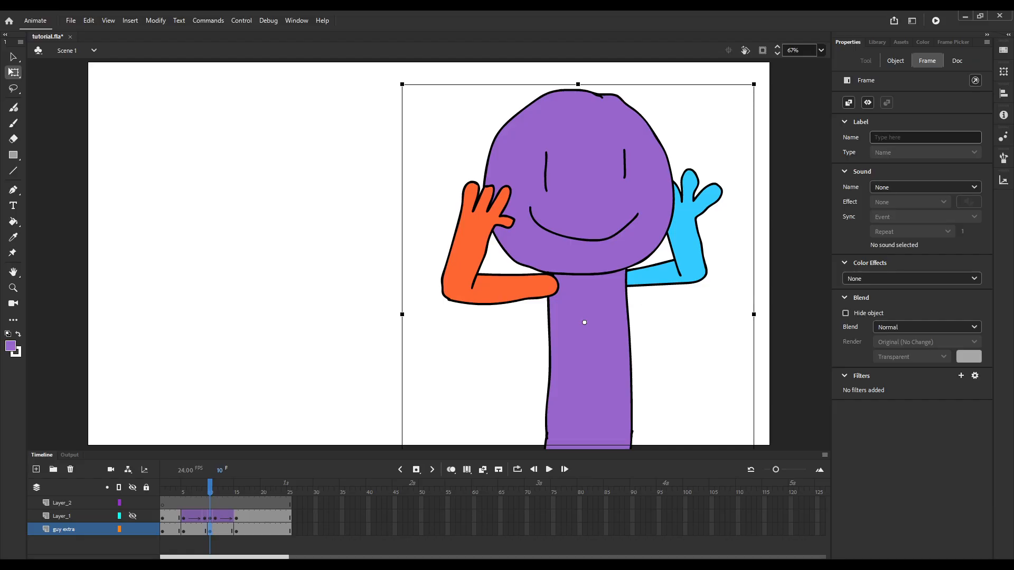
drag(171, 488, 193, 488)
click(209, 529)
key(Right)
key(Right)
key(Right)
key(Right)
key(Right)
key(Right)
key(Right)
key(Right)
key(Right)
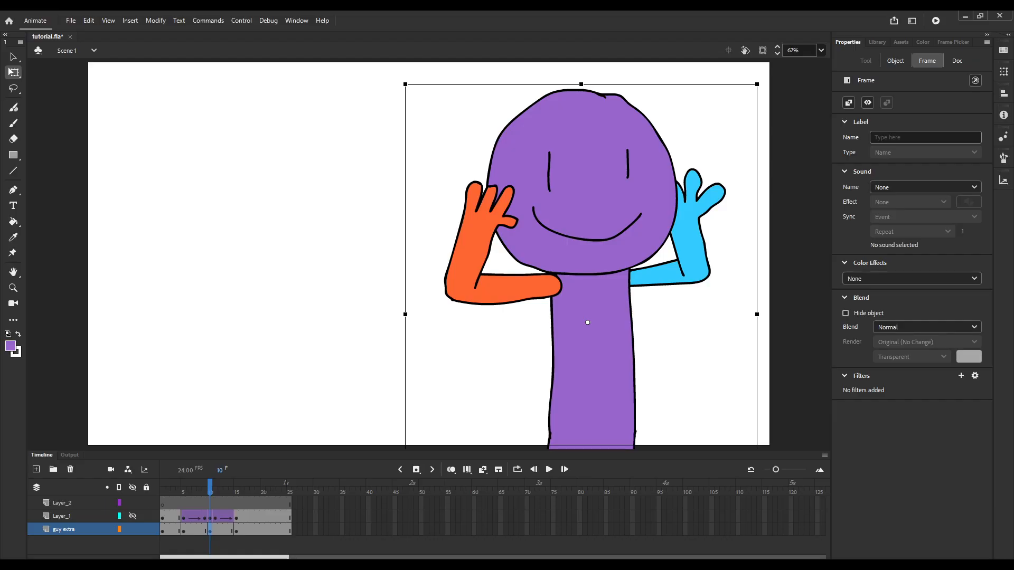
Add classic tweens between the guy extra keyframes at frames 5, 10 and 15, with the Quart Ease-In effect.
drag(209, 488, 241, 488)
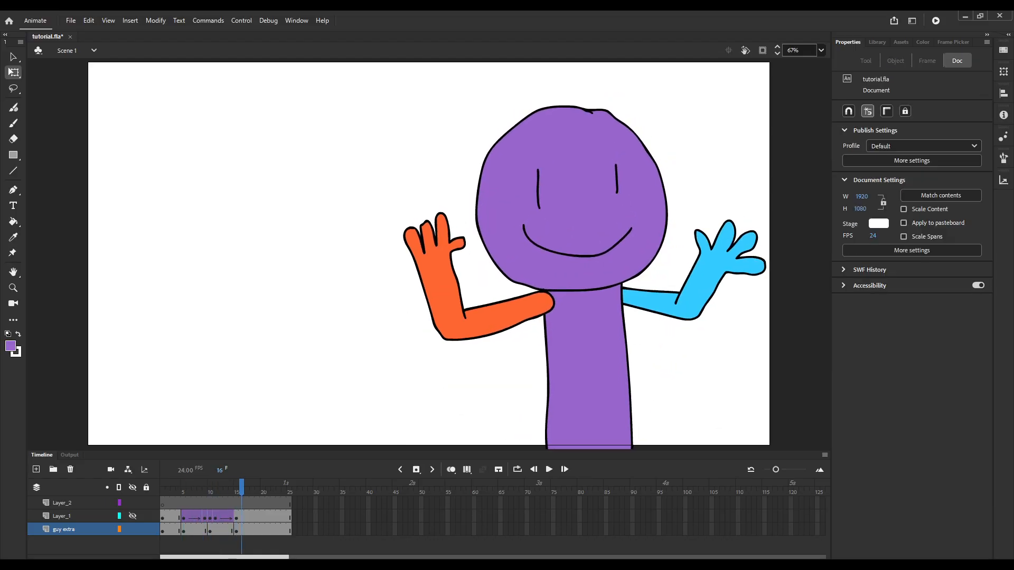
drag(221, 529, 194, 530)
click(848, 103)
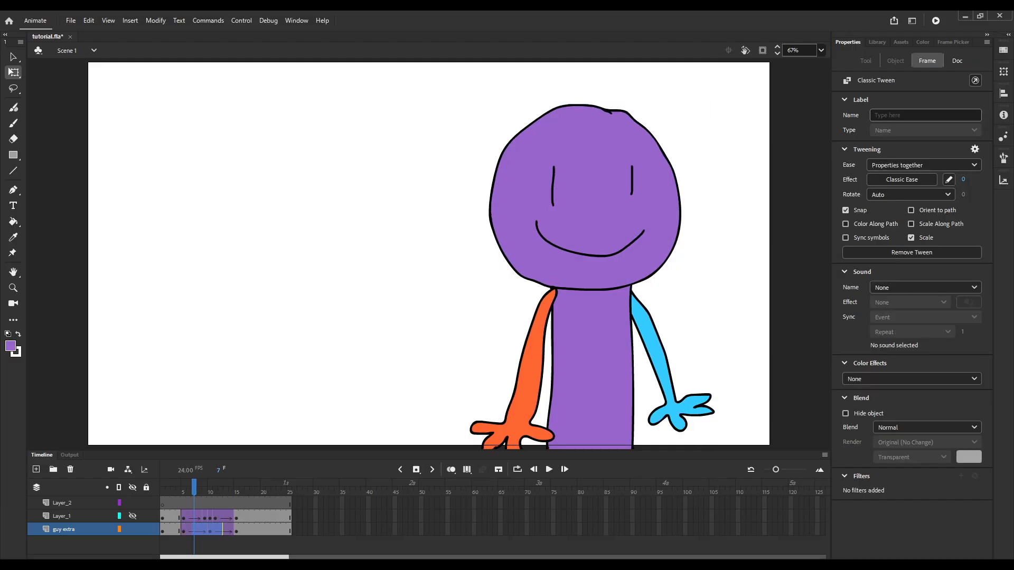
double_click(902, 222)
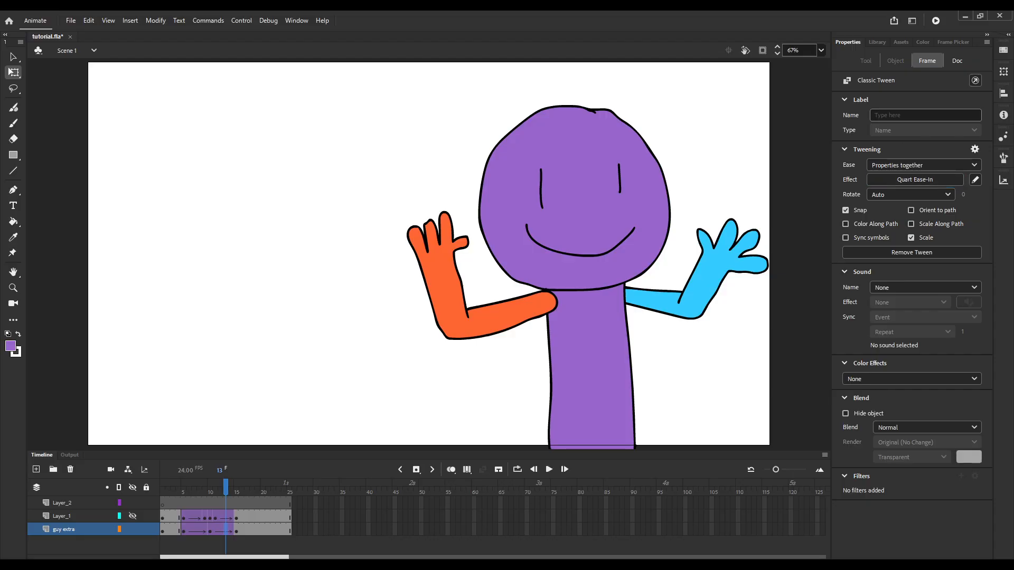
Undo the last action and nudge the purple character back to the left at guy extra's frame 10 keyframe.
key(ctrl+z)
mouse_move(226, 487)
mouse_down()
mouse_move(181, 487)
mouse_move(210, 487)
mouse_up()
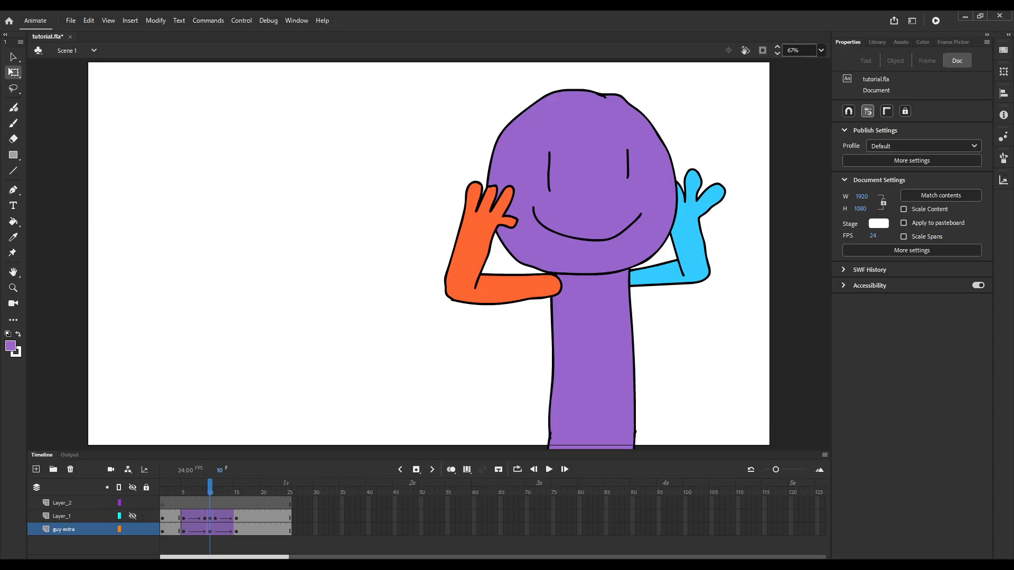
click(210, 530)
key(Left)
key(Left)
key(Left)
key(Left)
key(Left)
key(Left)
mouse_move(210, 487)
mouse_down()
mouse_move(173, 486)
mouse_move(226, 487)
mouse_up()
Set guy extra's tweens to Cubic Ease-In and Cubic Ease-Out, and shift its keyframes to frames 6, 11 and 16.
click(194, 530)
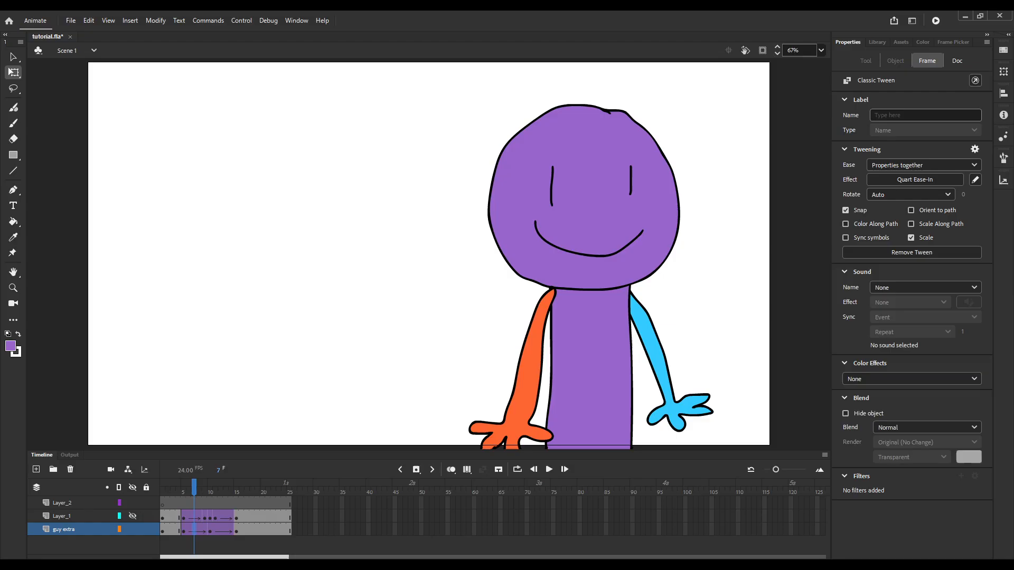
click(236, 530)
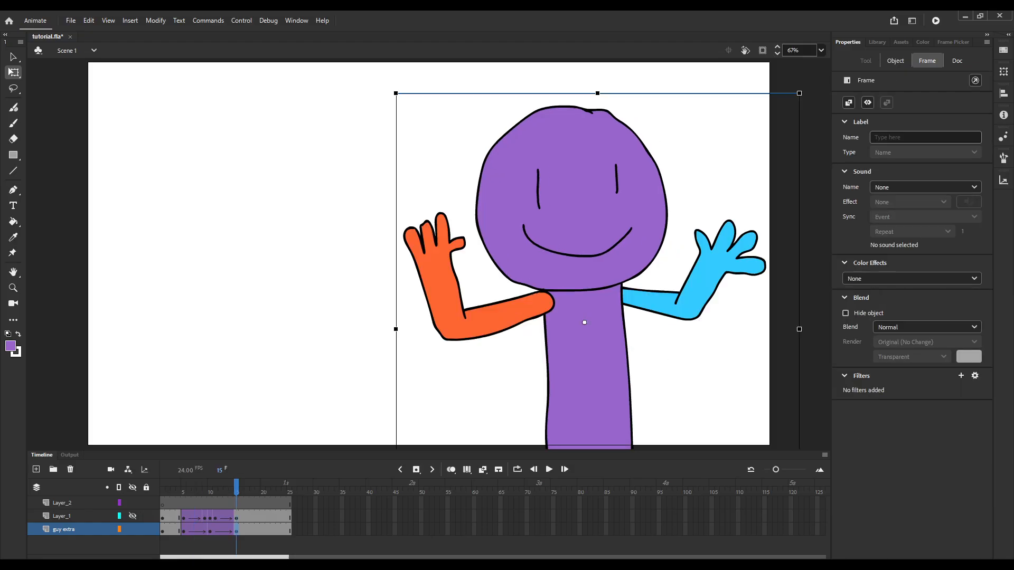
drag(184, 529, 242, 529)
drag(252, 530, 179, 529)
mouse_move(179, 487)
mouse_down()
mouse_move(246, 487)
mouse_move(199, 487)
mouse_up()
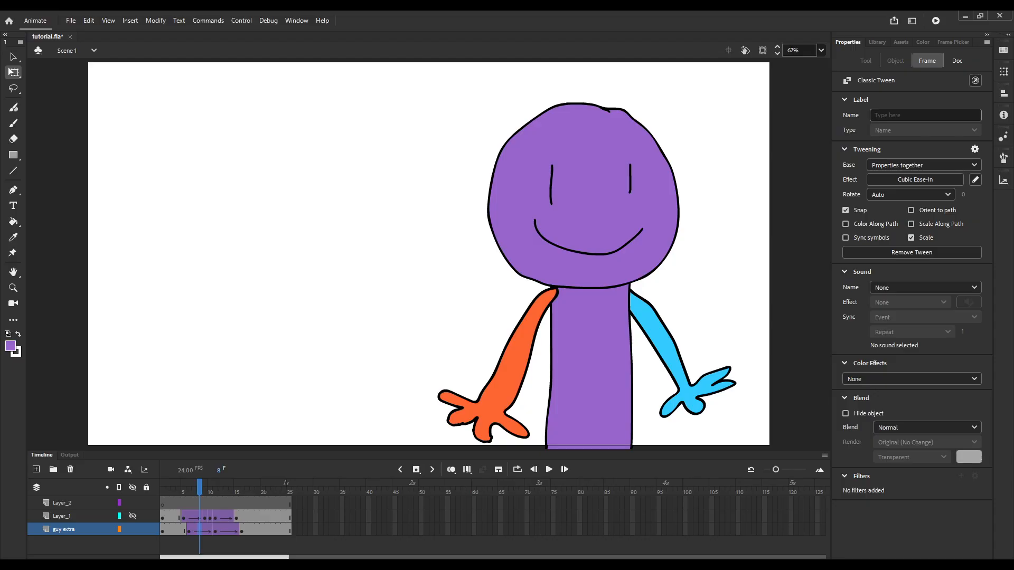
Play back the purple character's eased motion and return to the guy extra keyframe at frame 11.
drag(199, 487, 225, 487)
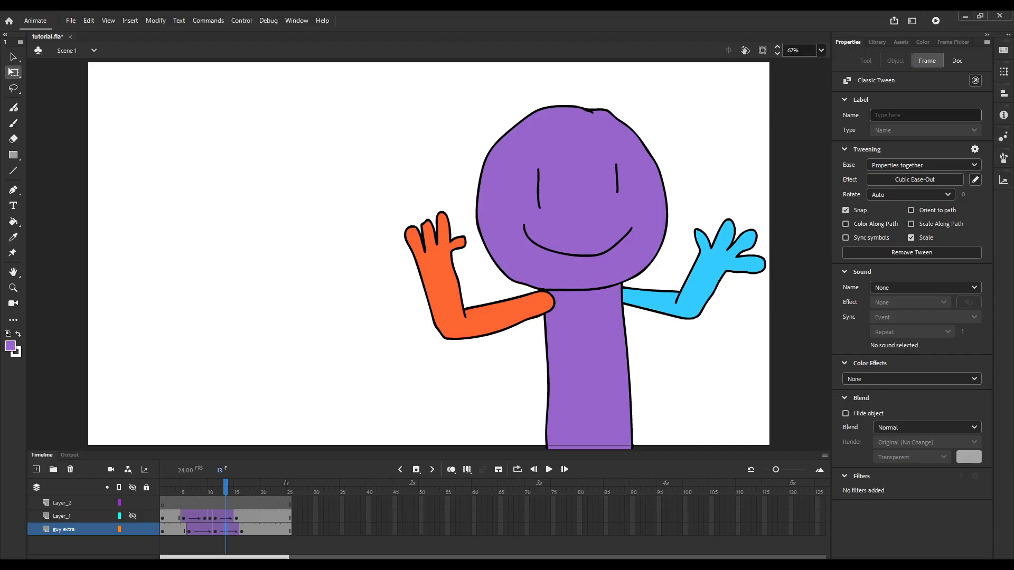
key(Return)
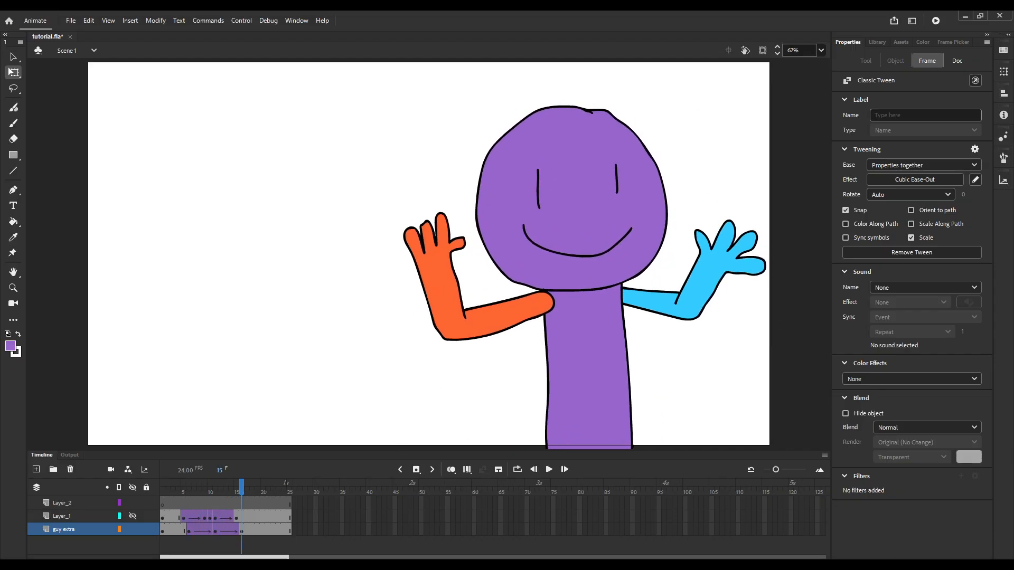
key(Return)
click(215, 530)
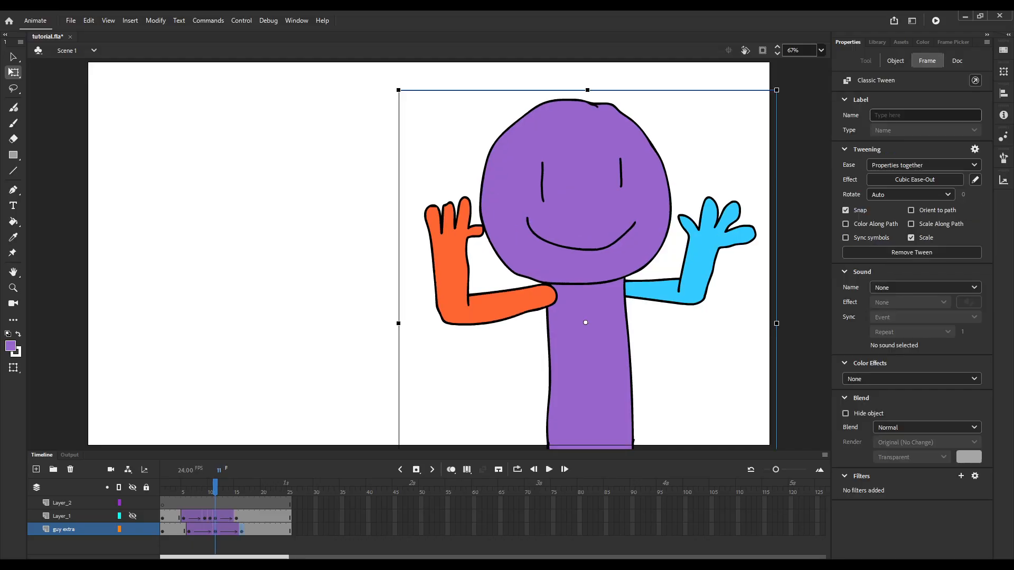
Play back the purple character's eased motion and step backward through the frames of its settling movement.
click(241, 530)
key(Left)
key(Left)
key(Left)
key(Left)
key(Left)
key(Left)
drag(242, 487, 194, 487)
key(Return)
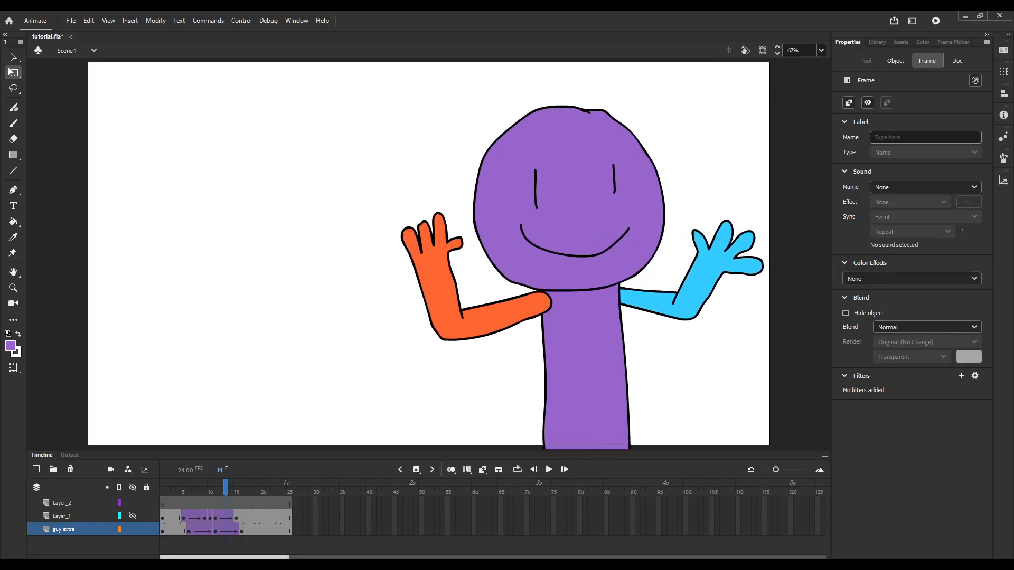
key(Return)
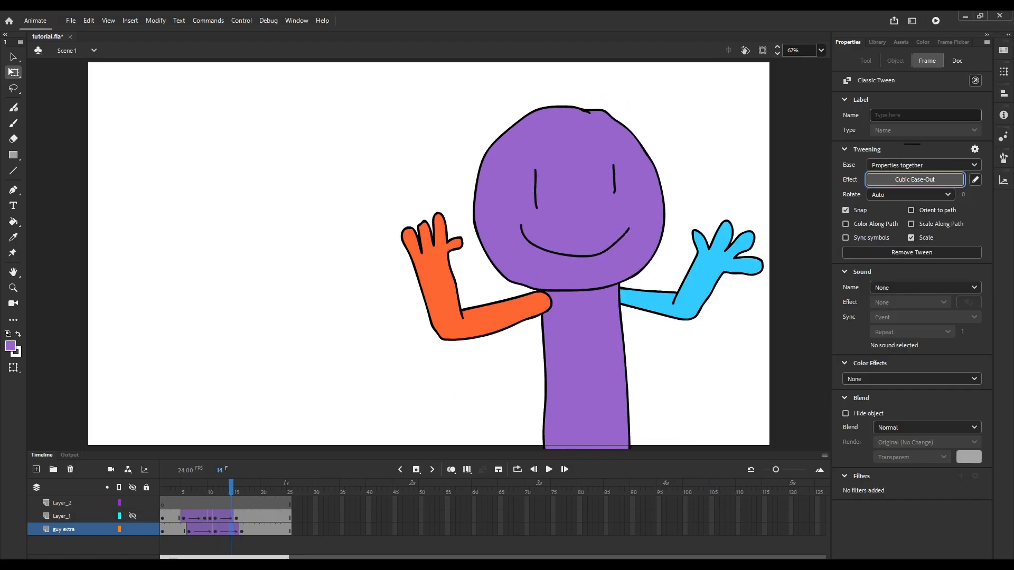
key(comma)
key(comma)
key(comma)
key(comma)
key(comma)
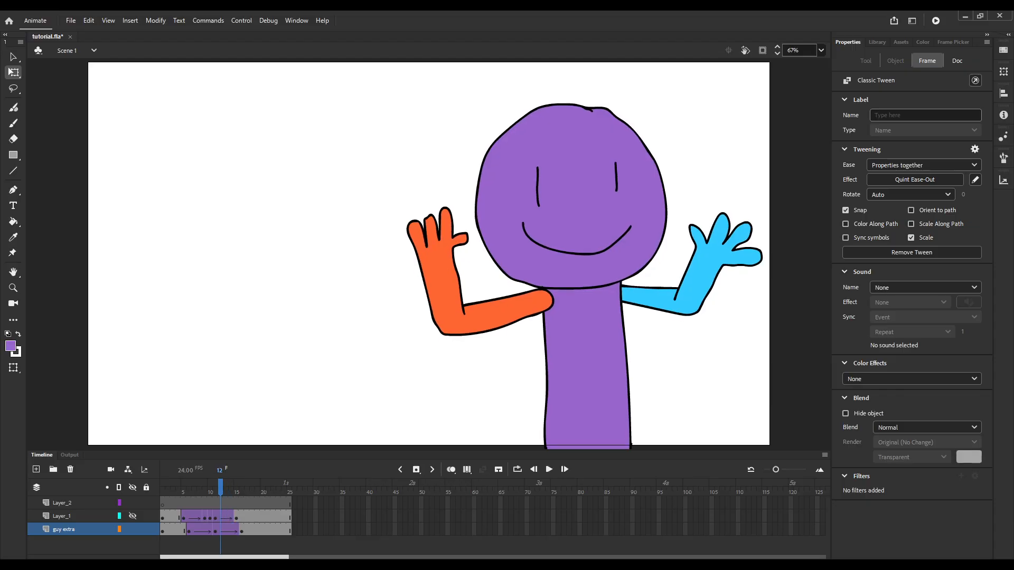
Shift the guy extra layer's tweened keyframes two frames earlier, to frames 4, 9 and 14.
mouse_move(205, 486)
mouse_down()
mouse_move(194, 487)
mouse_move(242, 486)
mouse_move(195, 487)
mouse_up()
drag(189, 529, 210, 529)
drag(162, 486, 189, 487)
drag(242, 530, 168, 530)
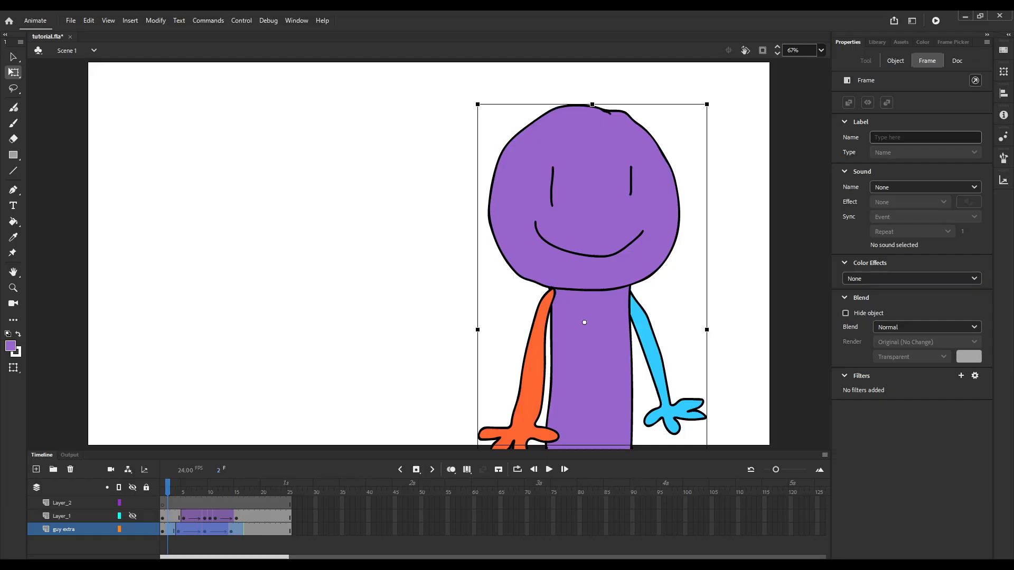
Play back the purple character with the shifted keyframes and step frame by frame around the keyframe at frame 9.
key(Return)
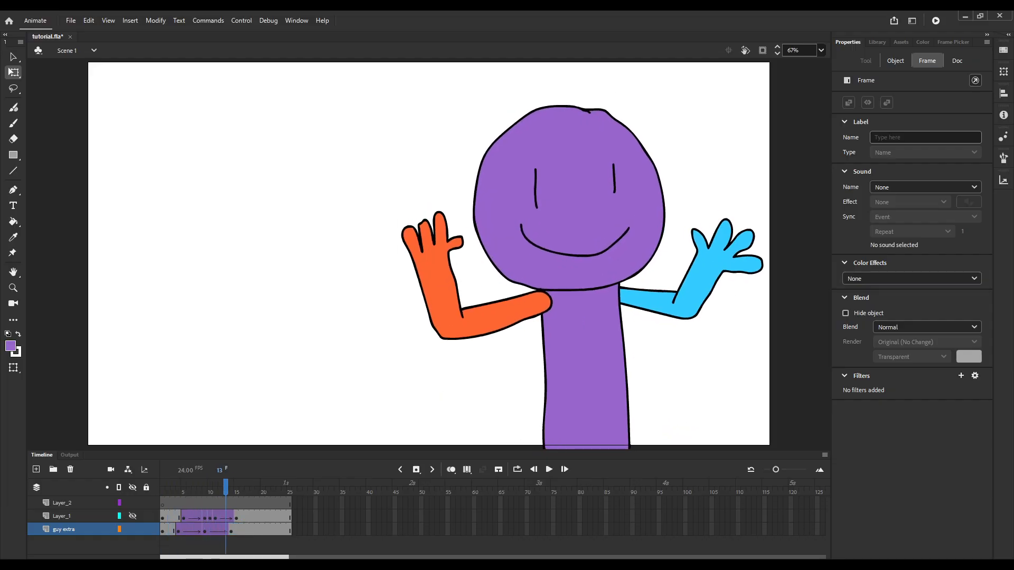
key(Return)
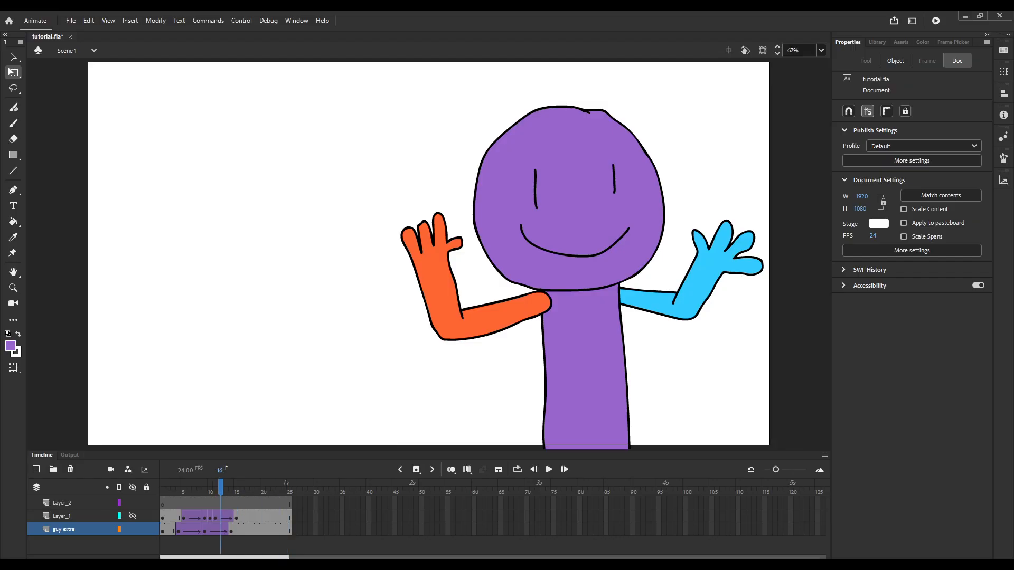
key(Return)
key(period)
key(period)
key(period)
key(period)
key(period)
key(period)
key(period)
key(period)
key(period)
key(comma)
key(comma)
key(comma)
key(comma)
key(comma)
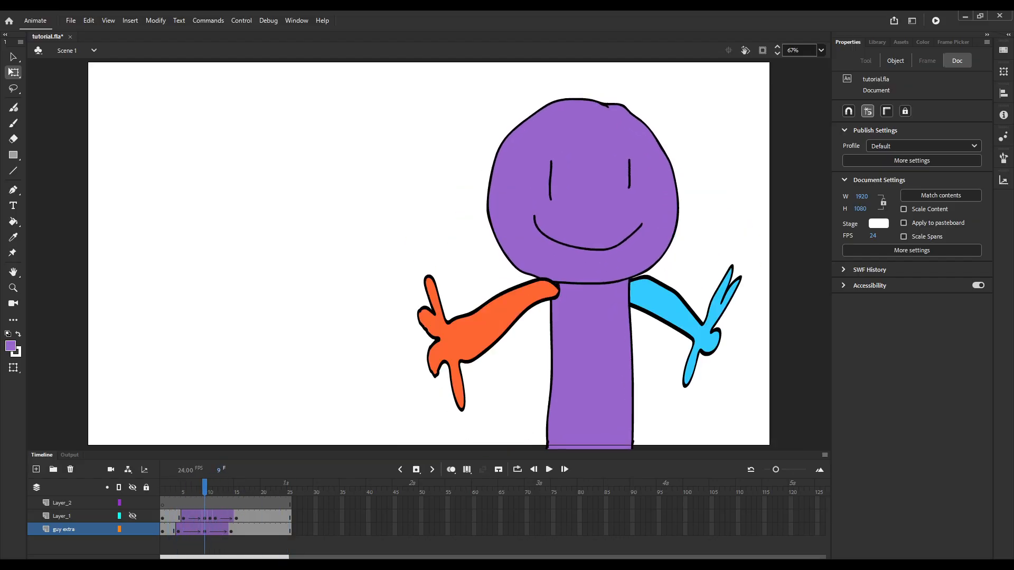
Check the arm keyframes inside the guy extra symbol, return to Scene 1 and step through the start of its motion.
double_click(584, 322)
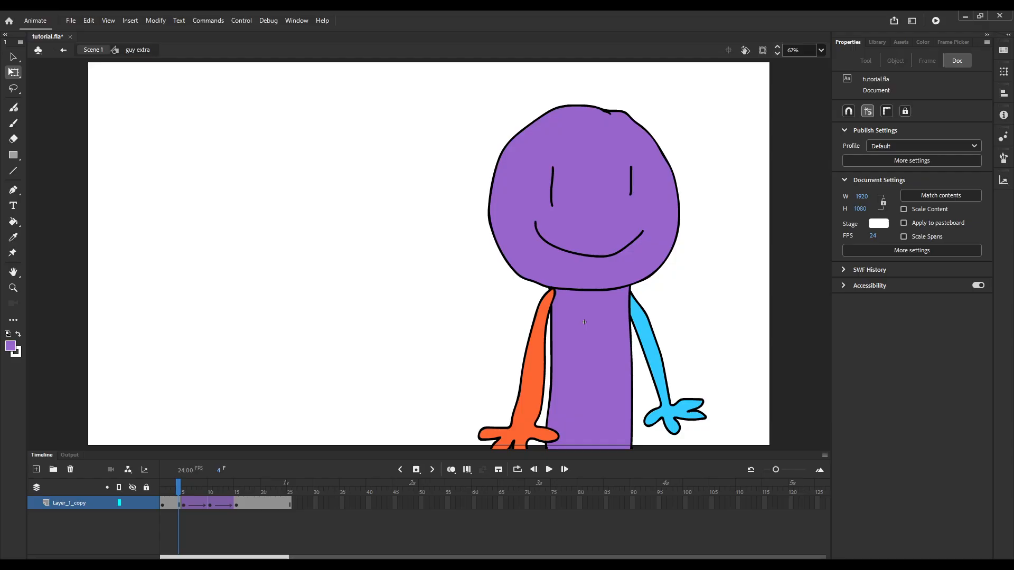
key(ctrl+e)
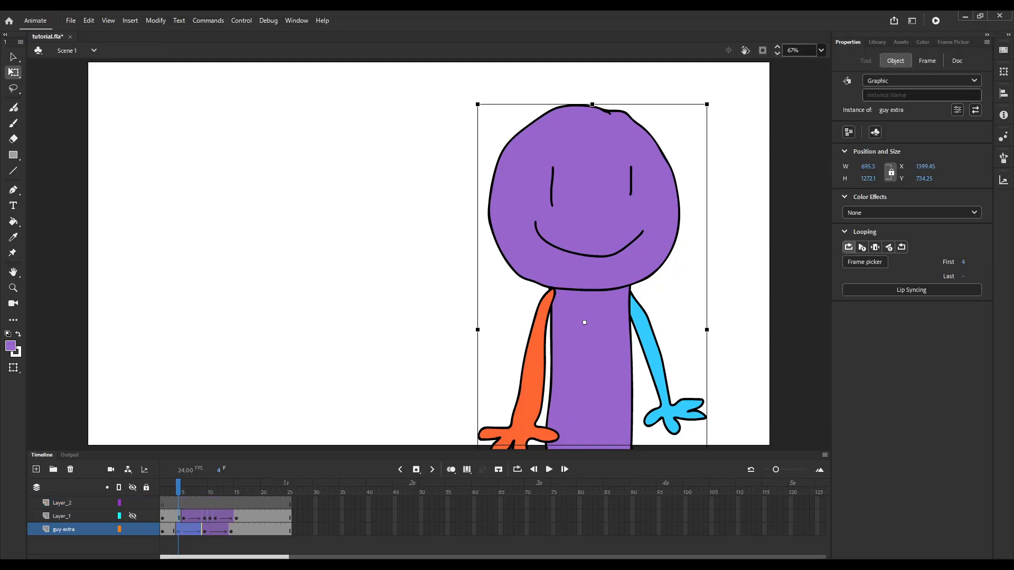
key(period)
key(period)
key(period)
key(period)
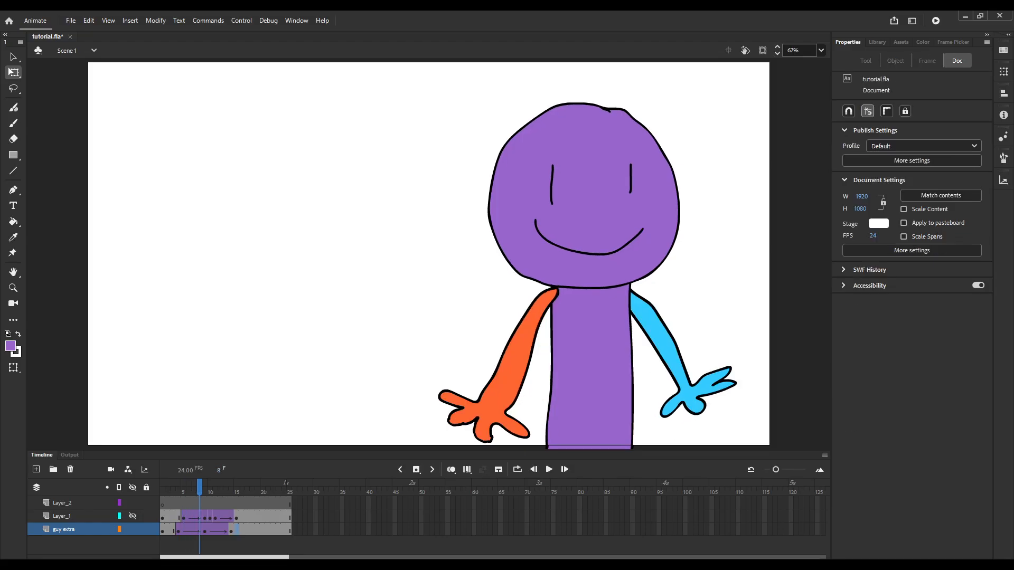
key(comma)
key(comma)
key(comma)
key(comma)
key(comma)
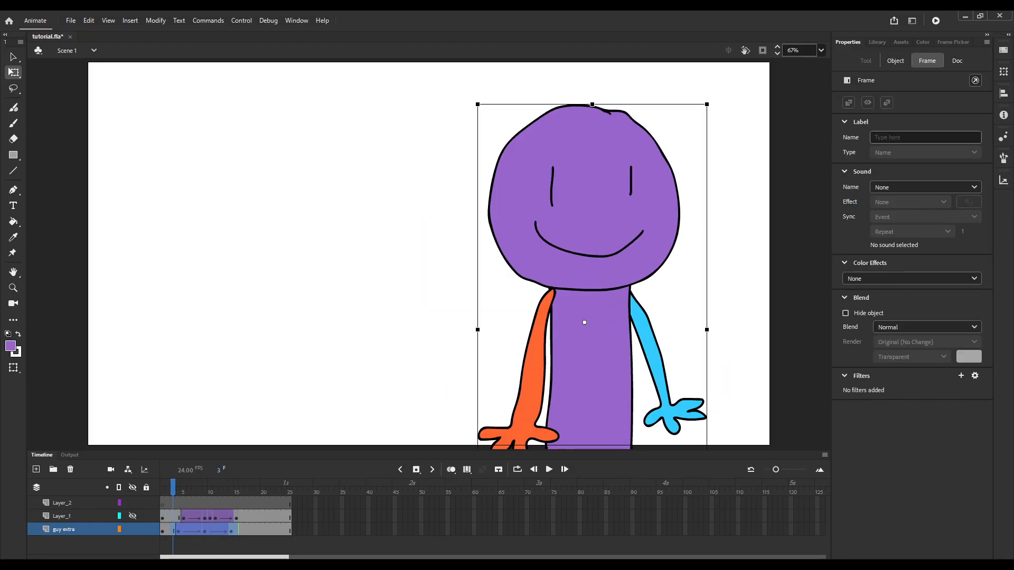
Undo the last easing change on guy extra's second tween and return the playhead to frame 9.
drag(174, 487, 215, 486)
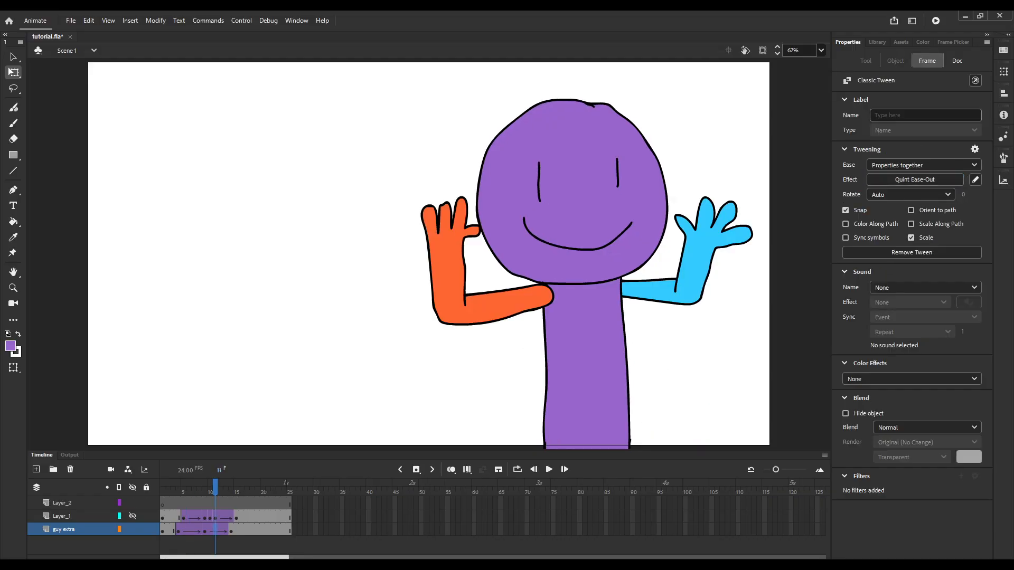
key(ctrl+z)
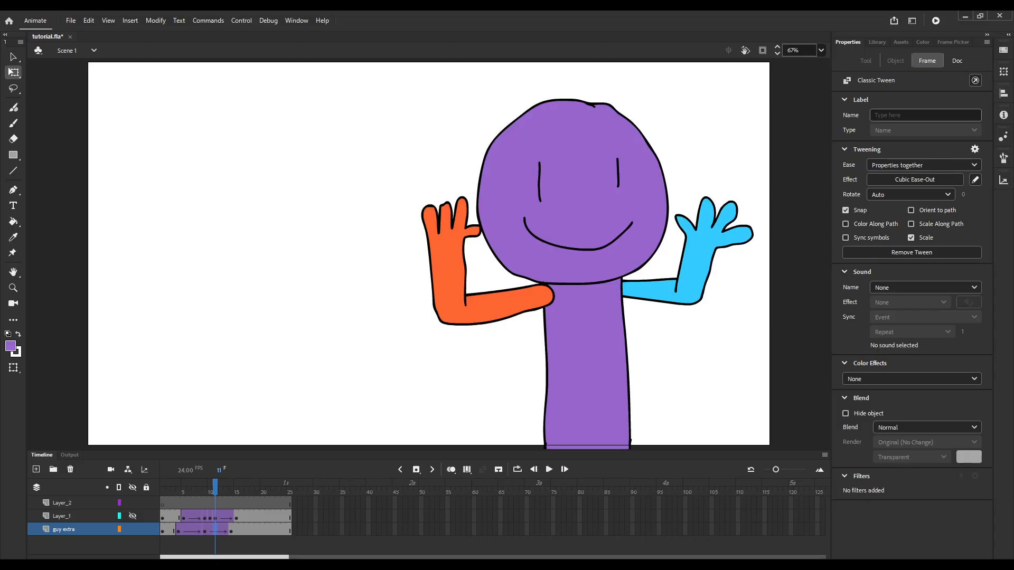
mouse_move(215, 487)
mouse_down()
mouse_move(188, 486)
mouse_move(226, 487)
mouse_move(183, 487)
mouse_move(215, 487)
mouse_move(186, 487)
mouse_move(204, 487)
mouse_up()
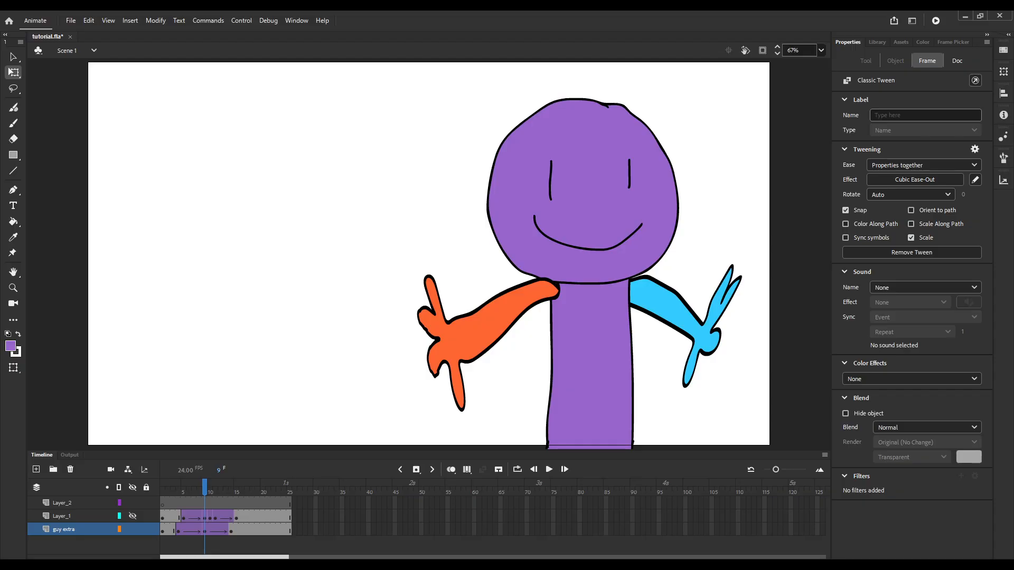
click(222, 545)
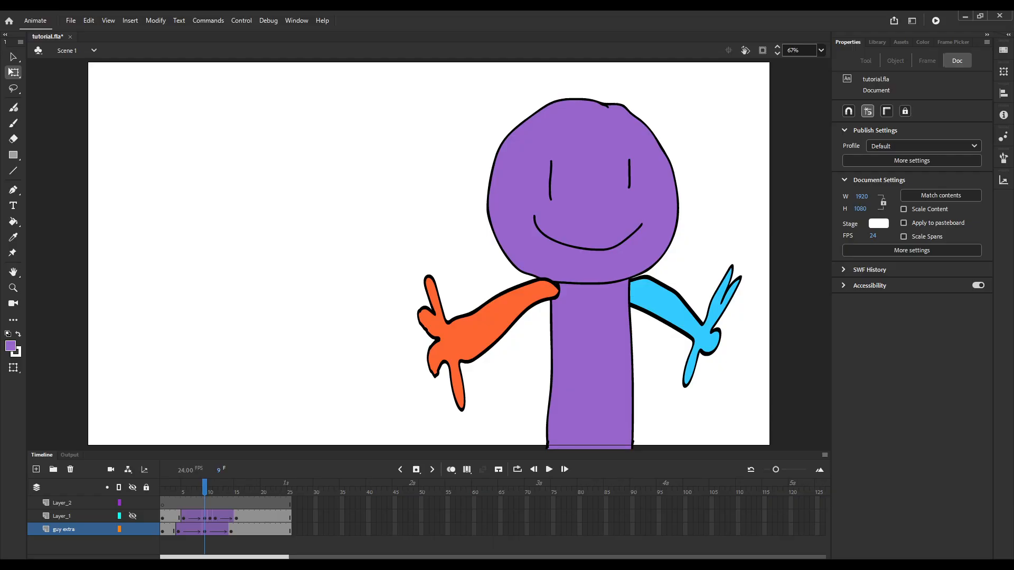
Play the purple character's animation from frame 1, and compare it with the green character by playing both with Layer_1 visible.
key(shift+comma)
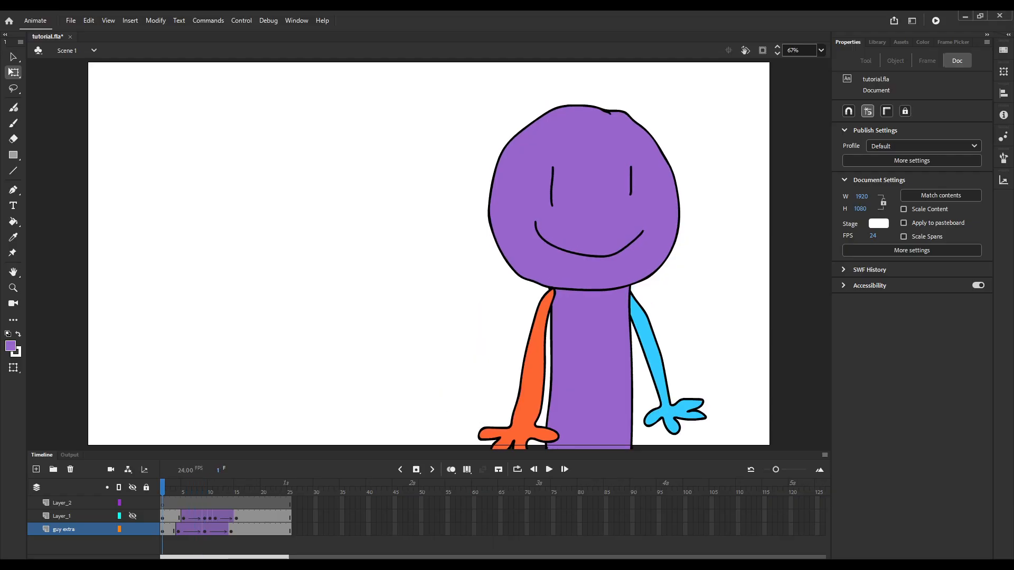
key(Return)
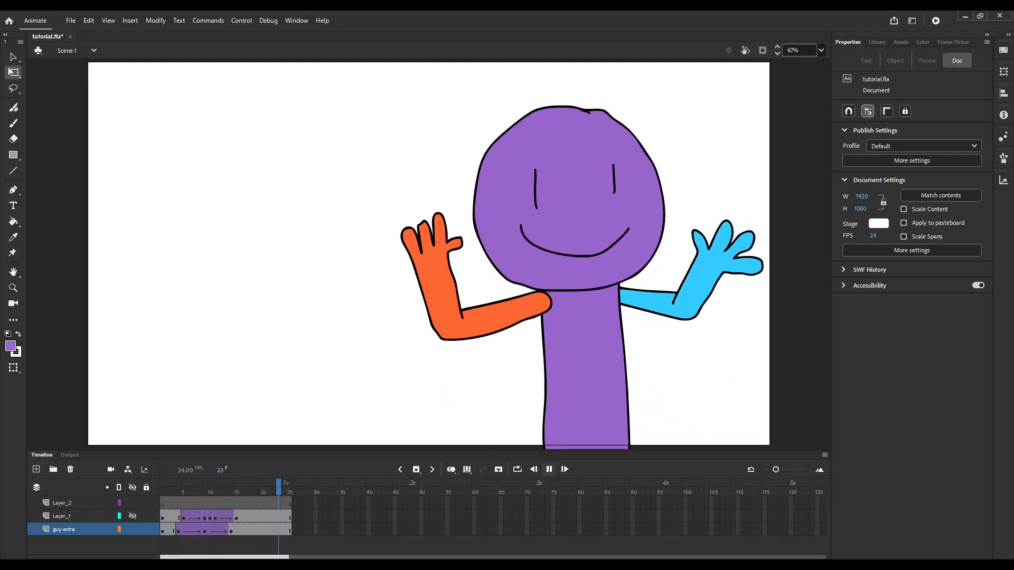
key(Return)
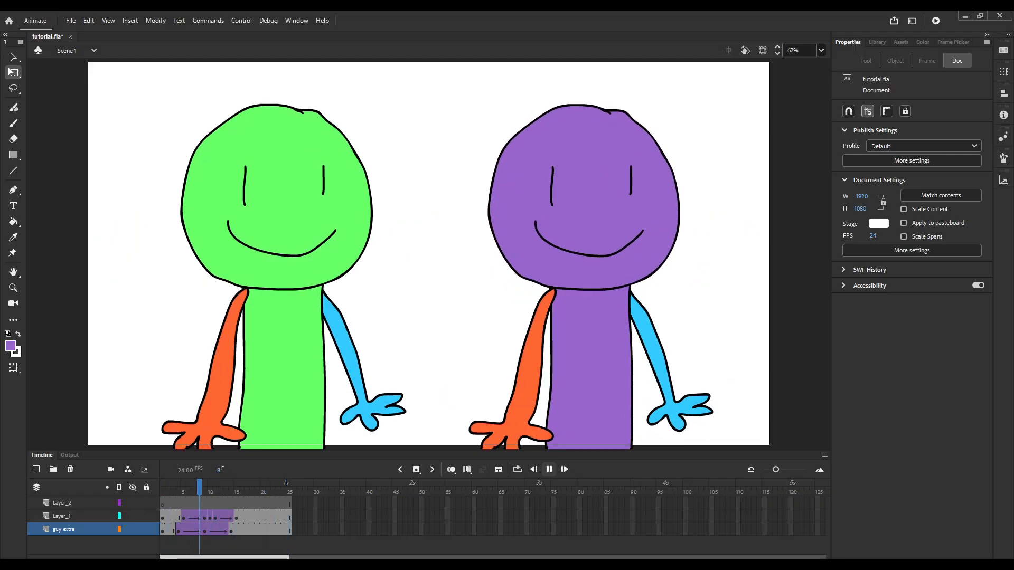
key(Return)
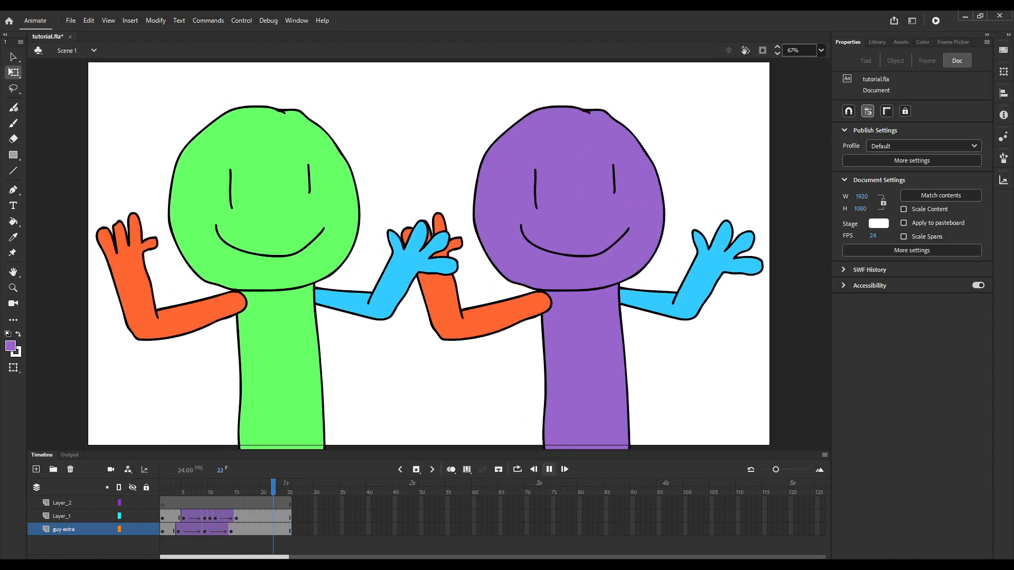
key(Return)
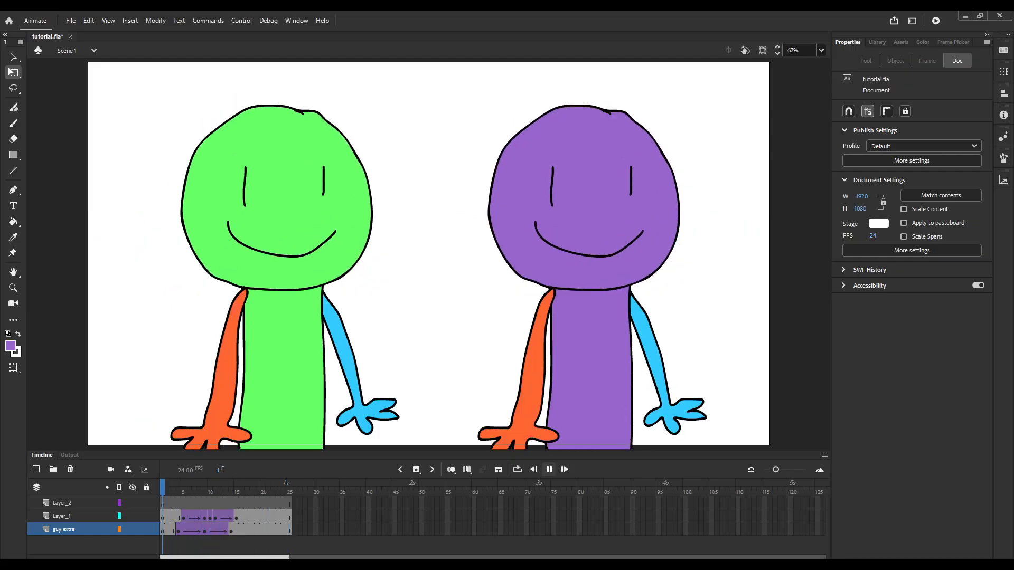
key(Return)
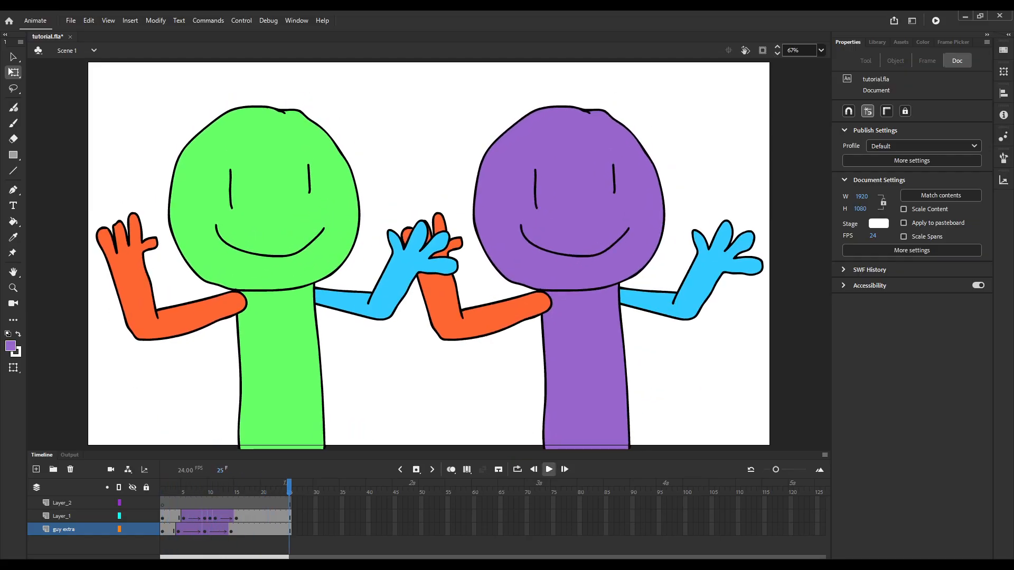
Save the tutorial document and move the playhead to frame 10, where both characters have their arms raised.
key(ctrl+s)
mouse_move(228, 491)
mouse_down()
mouse_move(200, 491)
mouse_move(210, 491)
mouse_up()
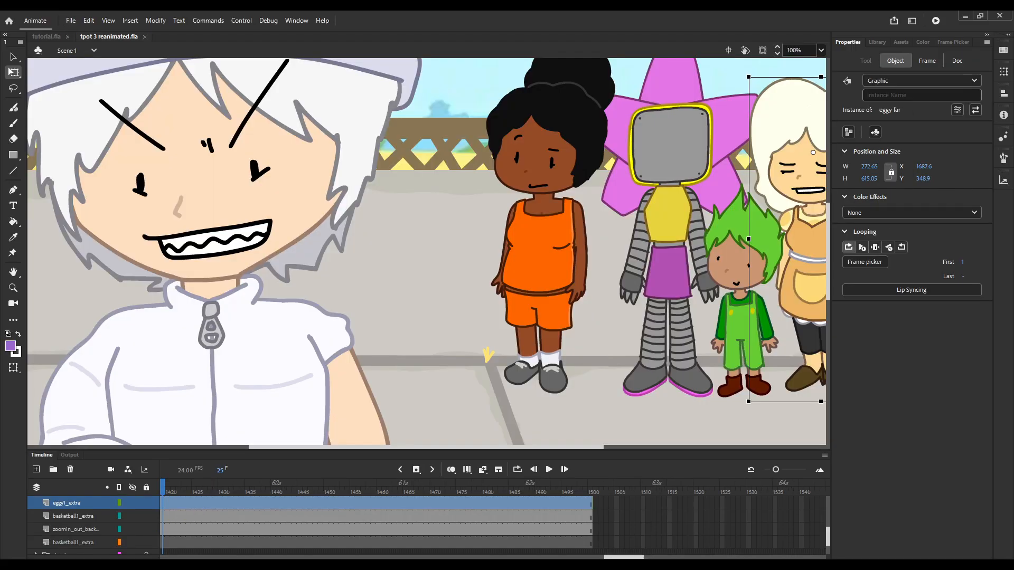
Play back the example scene in tpot 1 reanimated.fla and go back along Layer_6 to frame 119.
scroll(440, 193, down, 2)
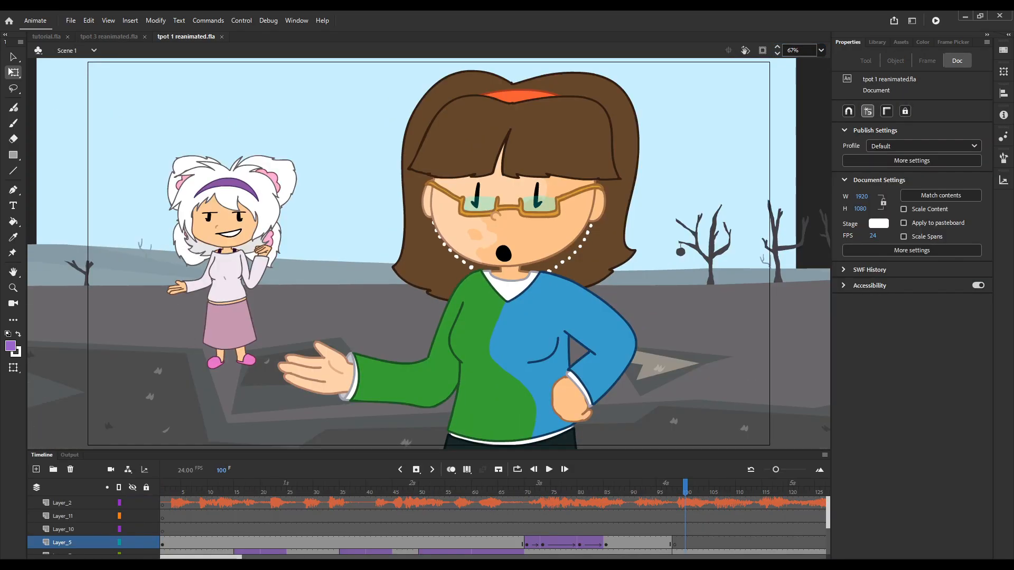
scroll(494, 525, down, 3)
click(674, 492)
key(Return)
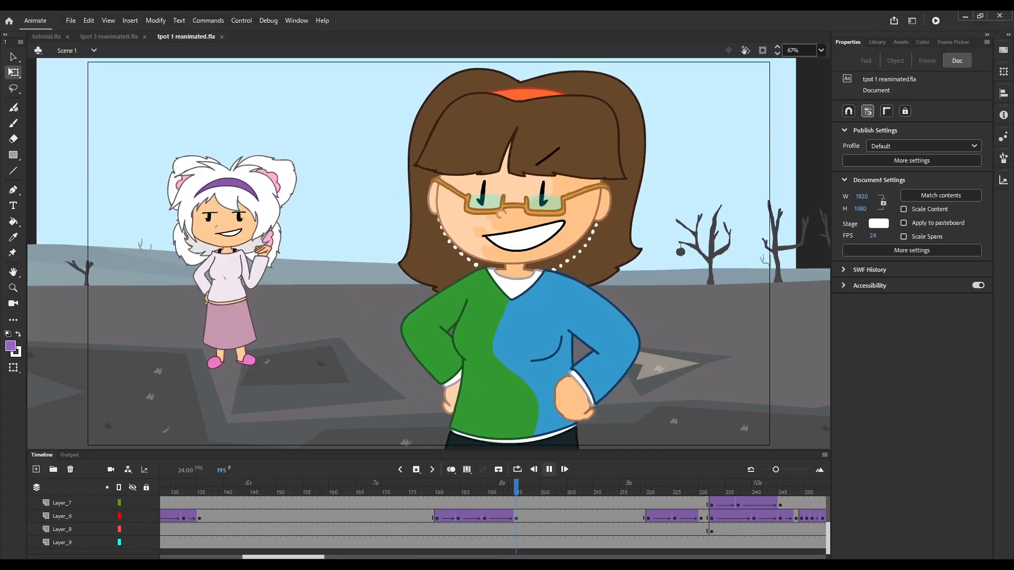
key(Return)
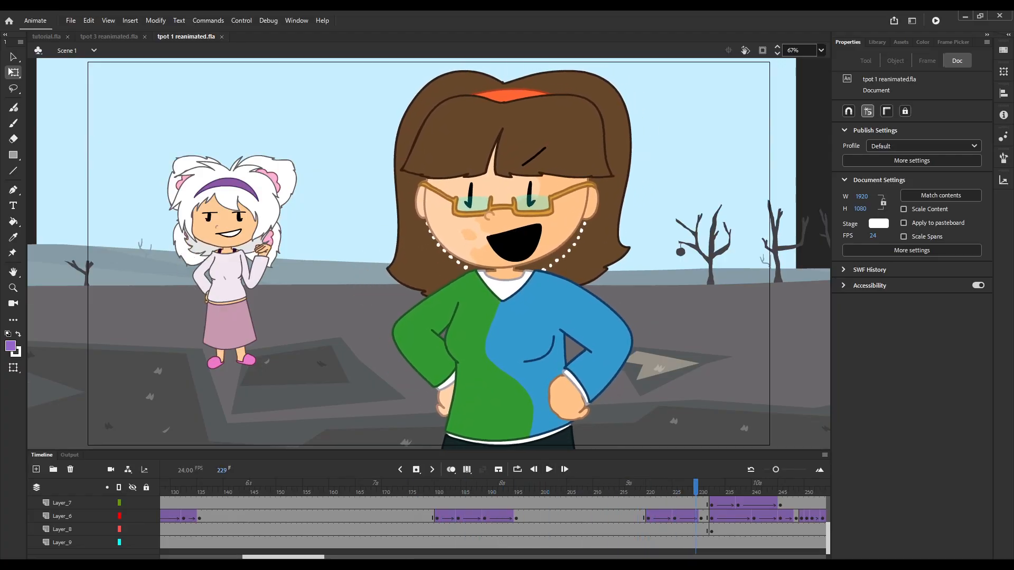
drag(284, 557, 269, 557)
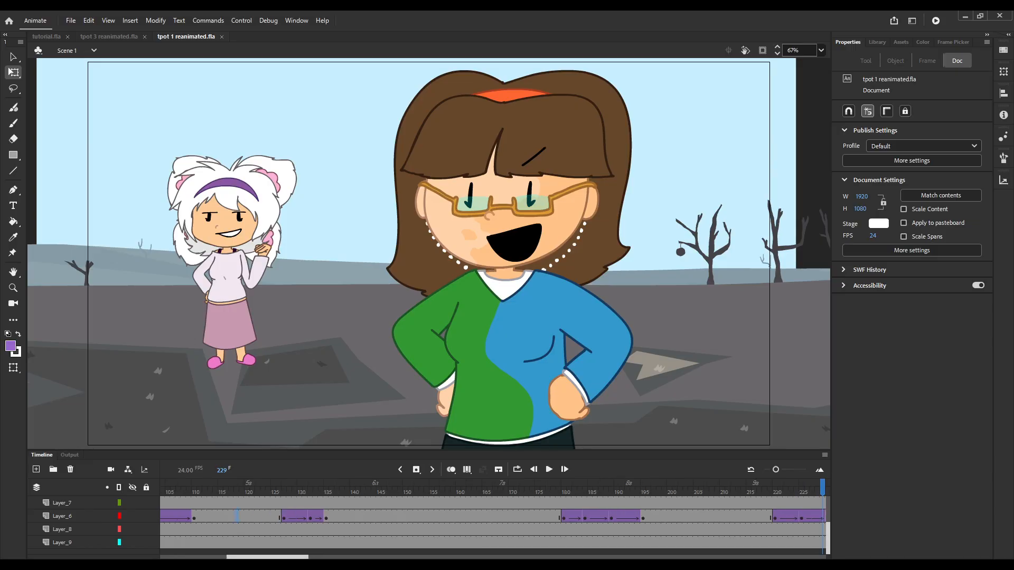
click(236, 516)
drag(236, 486, 241, 486)
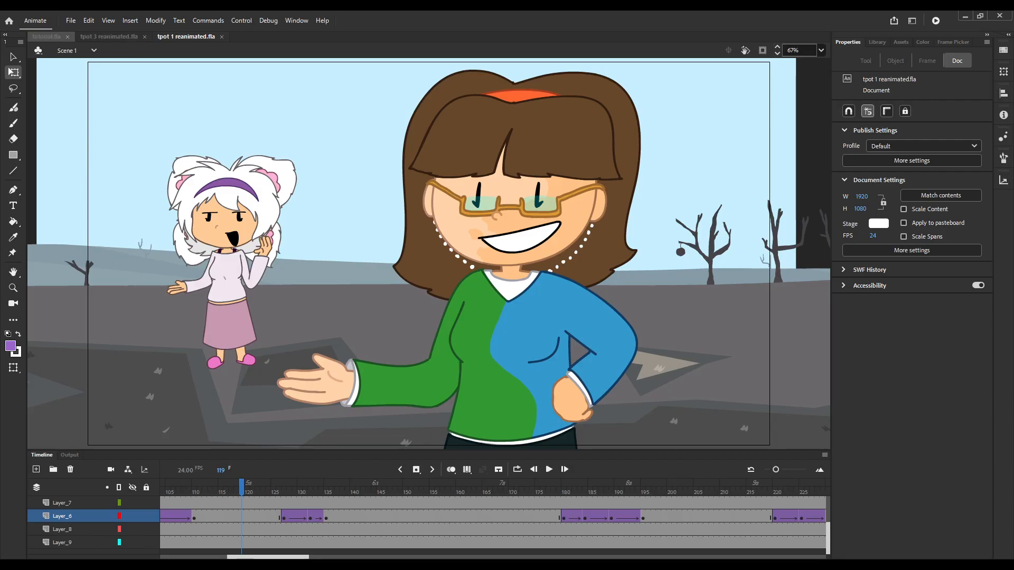
Glance at tutorial.fla, return to tpot 1 reanimated.fla and open the brown-haired character's symbol on Layer_6.
click(47, 36)
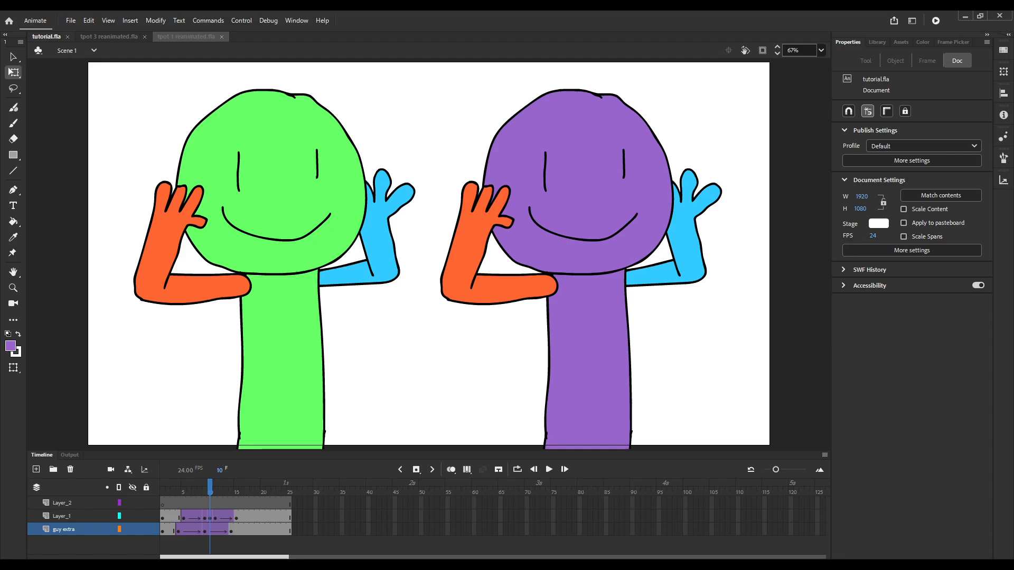
click(186, 37)
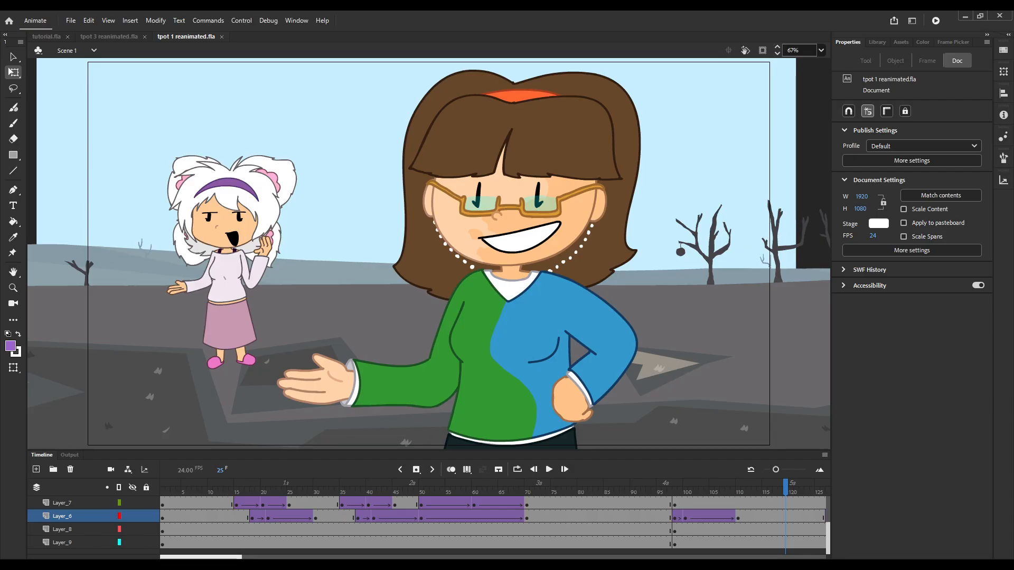
drag(201, 557, 254, 557)
click(431, 516)
double_click(464, 315)
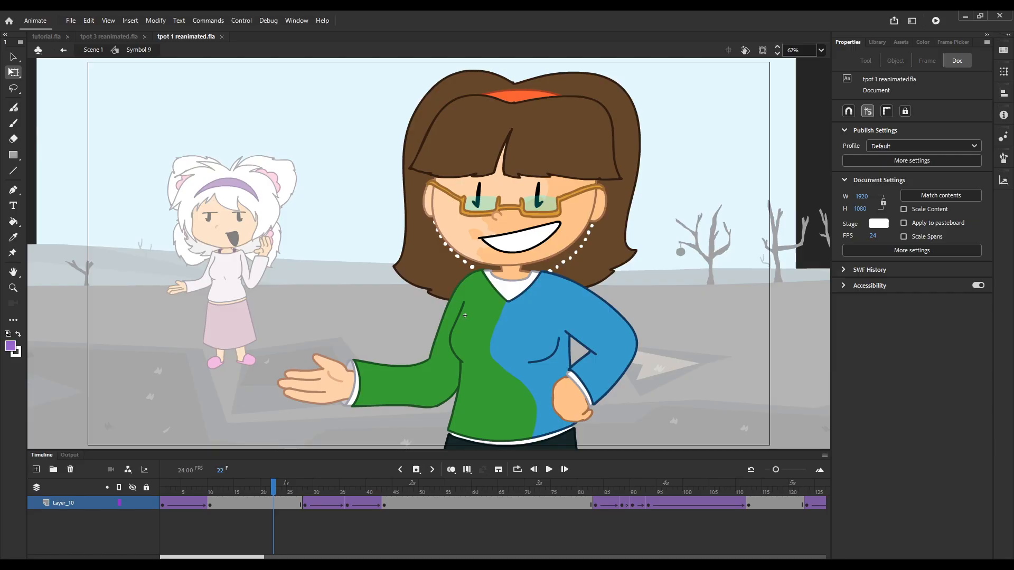
Play the brown-haired character's symbol timeline and step back and forth through its finger-raising tween up to the frame 36 keyframe.
key(Return)
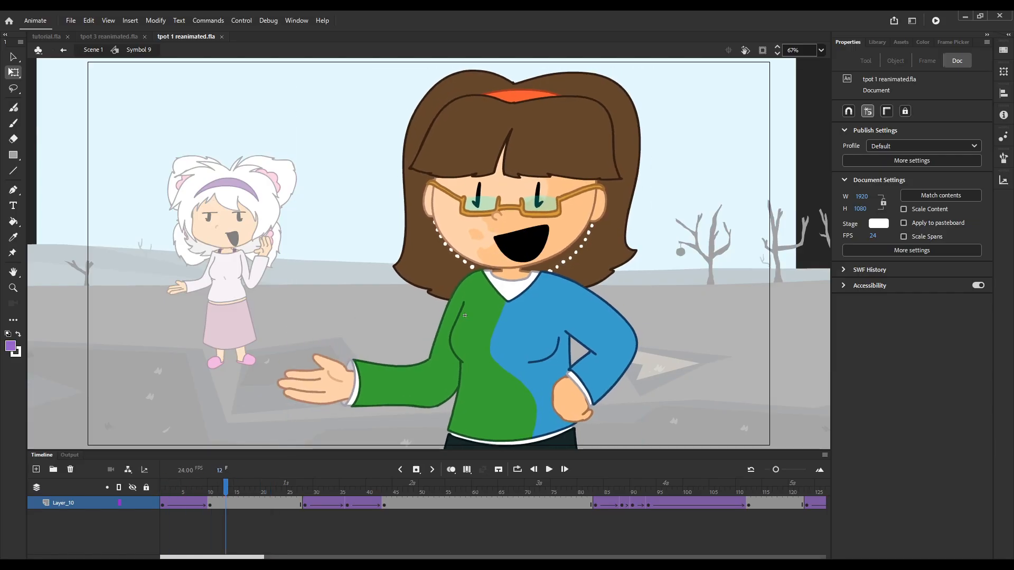
key(period)
key(period)
key(period)
key(period)
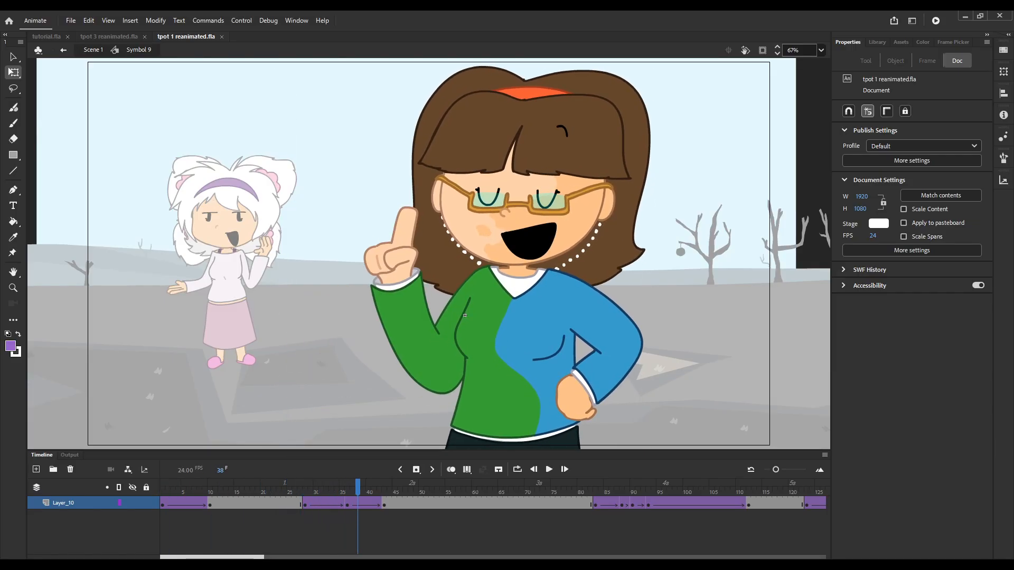
key(comma)
key(comma)
key(comma)
key(comma)
key(comma)
key(comma)
key(comma)
key(comma)
key(comma)
key(comma)
key(comma)
key(comma)
key(period)
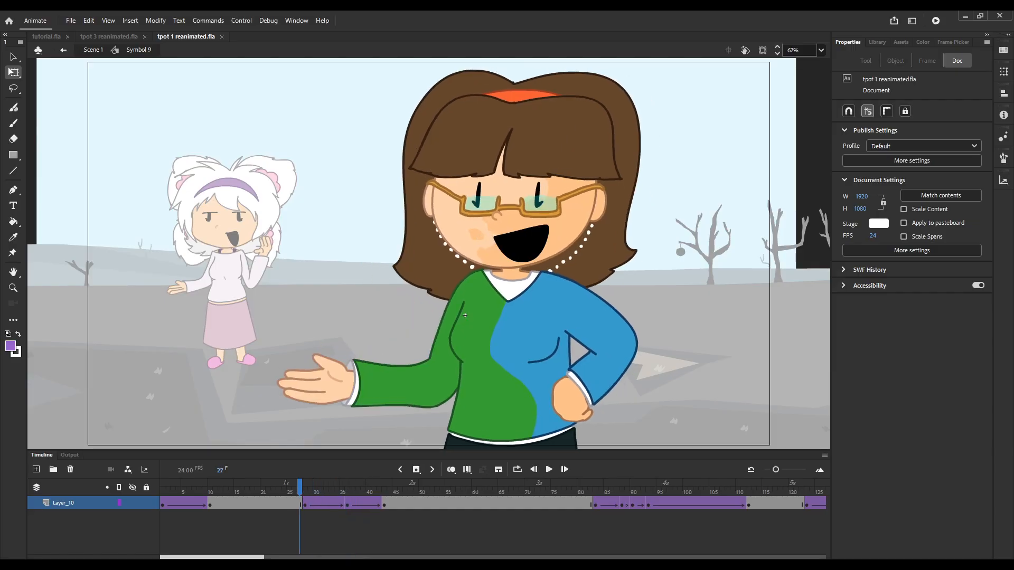
key(period)
key(period)
key(period)
key(period)
key(period)
key(period)
key(period)
key(period)
key(period)
key(period)
key(period)
key(period)
key(period)
key(period)
key(comma)
key(comma)
key(comma)
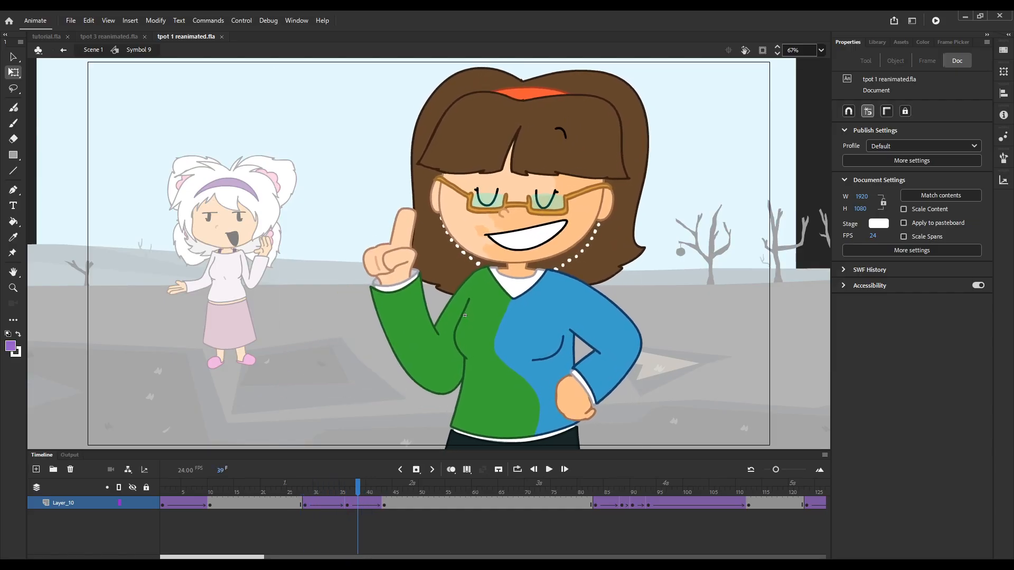
key(comma)
key(comma)
key(comma)
key(comma)
key(comma)
key(comma)
key(comma)
key(comma)
key(comma)
key(comma)
Step back and forth through the symbol's finger-raising tween around frames 35 to 39 to examine how the motion eases out.
key(period)
key(period)
key(period)
key(period)
key(period)
key(period)
key(period)
key(period)
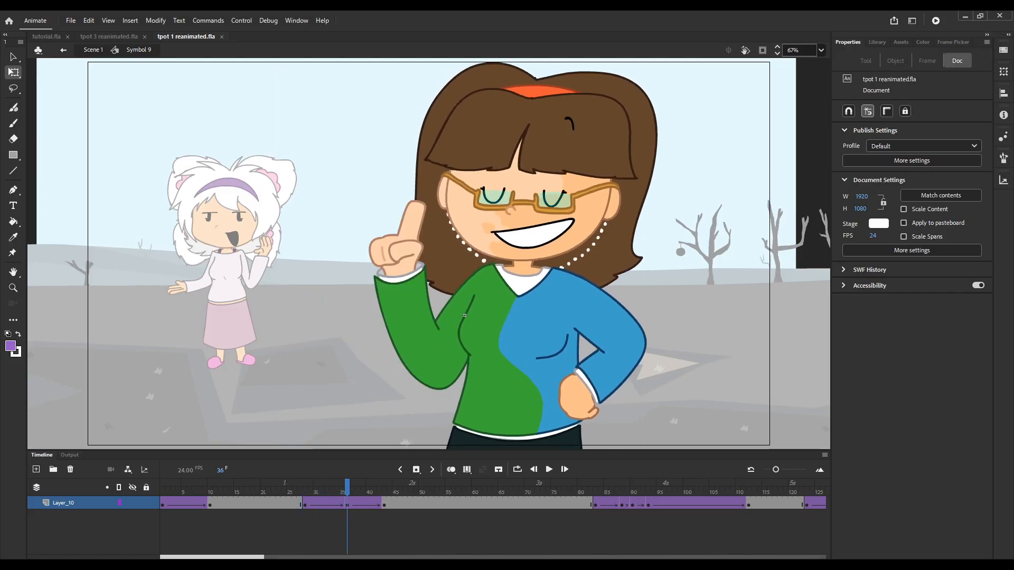
key(period)
key(period)
key(period)
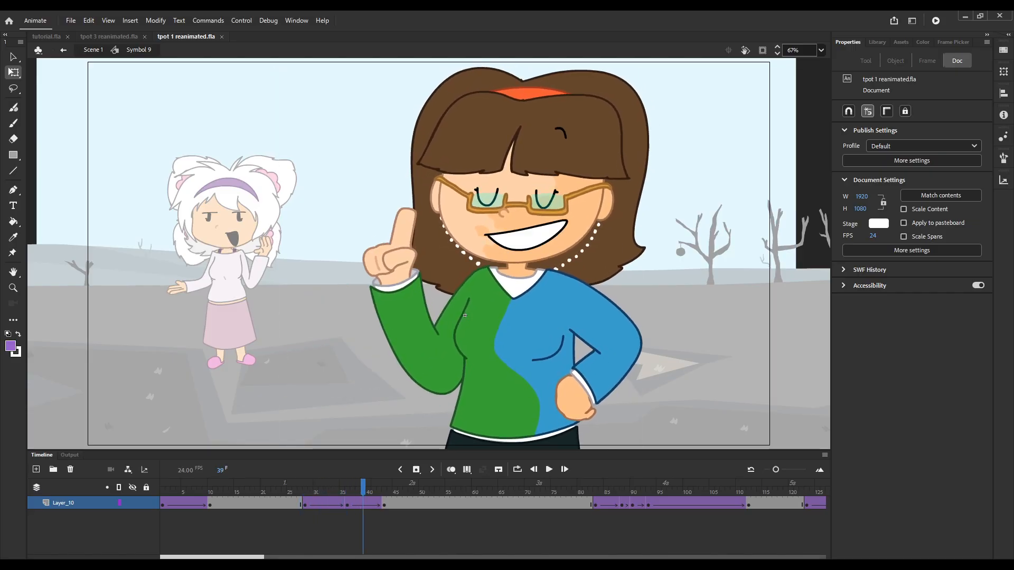
key(period)
key(period)
key(period)
key(period)
key(period)
key(comma)
key(comma)
key(comma)
key(comma)
key(comma)
key(comma)
key(comma)
key(comma)
key(comma)
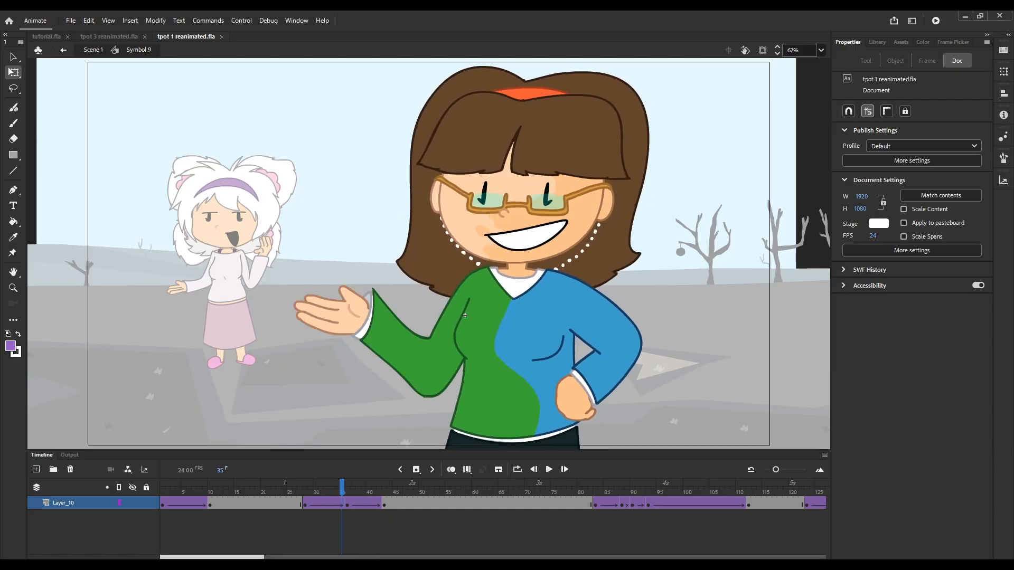
key(period)
key(period)
key(period)
key(period)
key(period)
key(period)
key(period)
key(period)
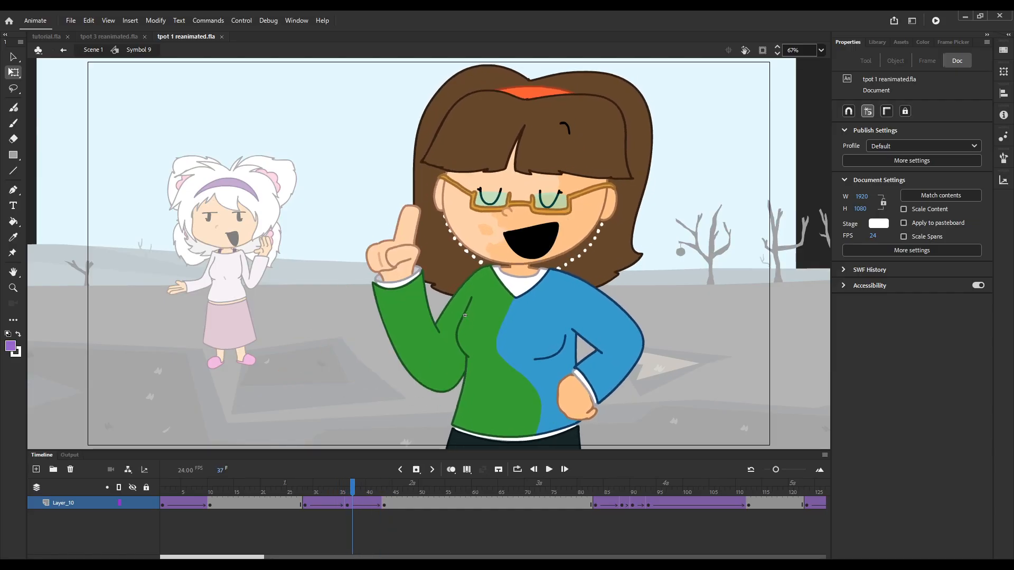
key(period)
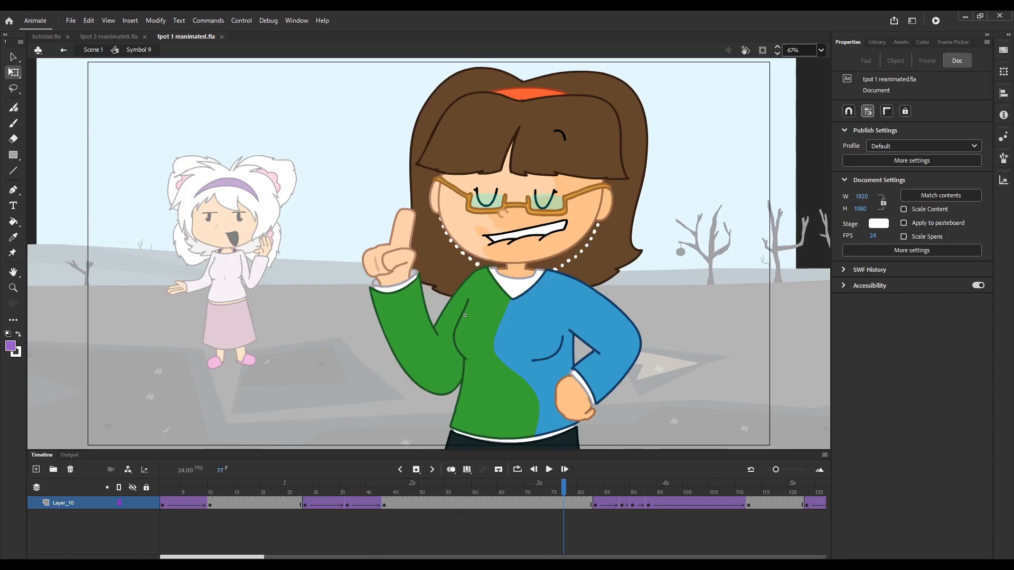
key(period)
key(period)
key(period)
key(period)
key(period)
key(period)
key(period)
key(period)
key(period)
key(period)
key(period)
key(period)
key(period)
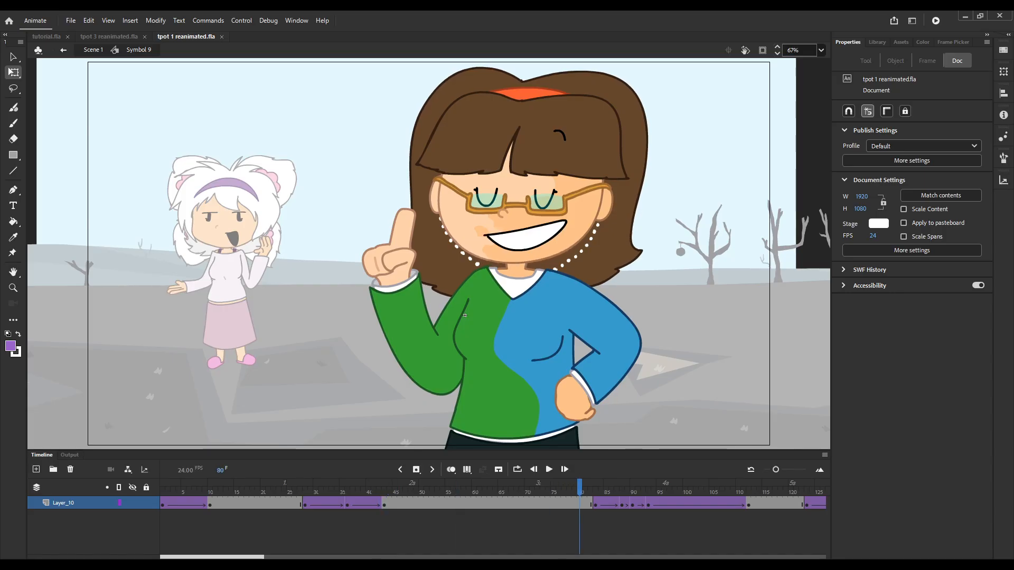
Play the rest of the symbol's timeline up to the hands-on-hips pose, stop playback and return to Scene 1.
key(Return)
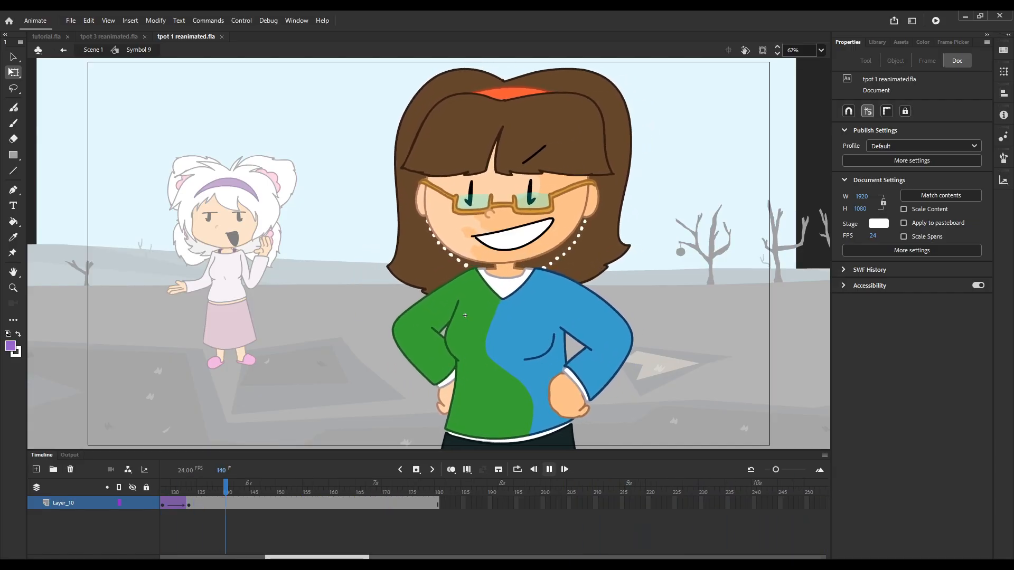
key(Return)
click(93, 50)
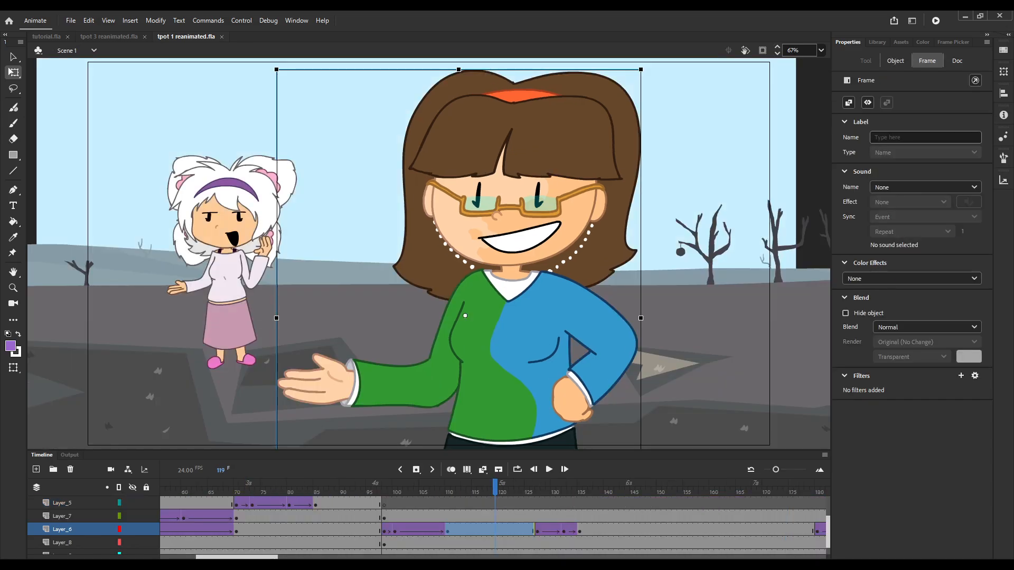
Step through Scene 1 around frames 127 to 133 and select the frame 127 keyframe on Layer_6.
key(period)
key(period)
key(period)
key(period)
key(period)
key(period)
key(period)
key(period)
key(period)
key(period)
key(period)
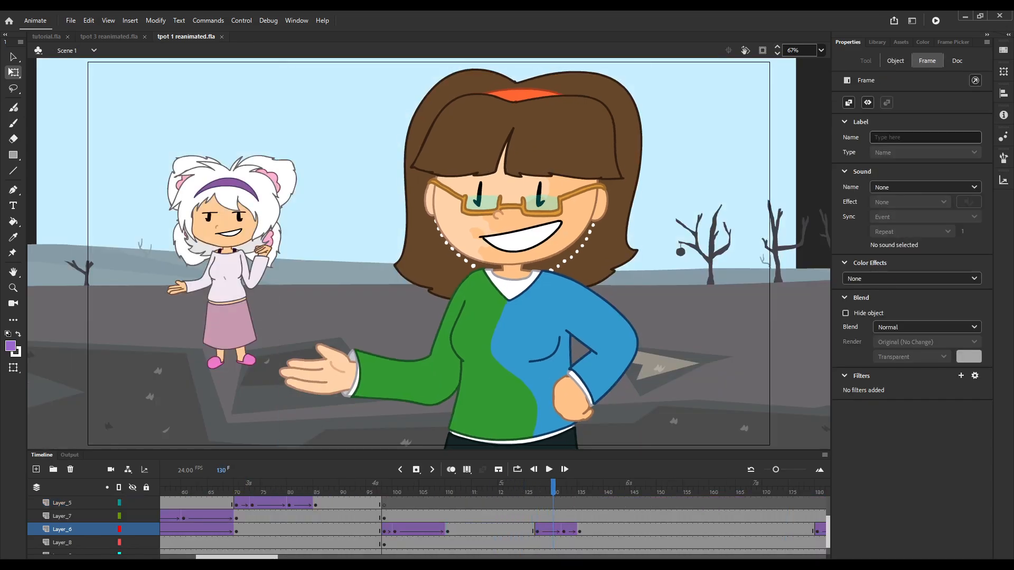
key(period)
key(period)
key(period)
key(period)
key(comma)
key(comma)
key(comma)
key(comma)
key(comma)
key(comma)
key(comma)
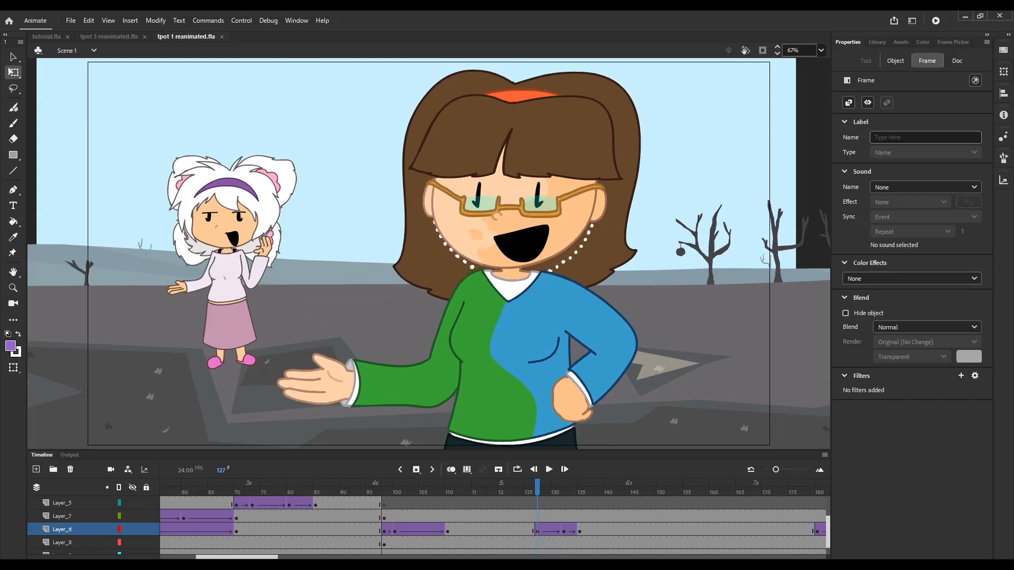
key(Return)
click(537, 530)
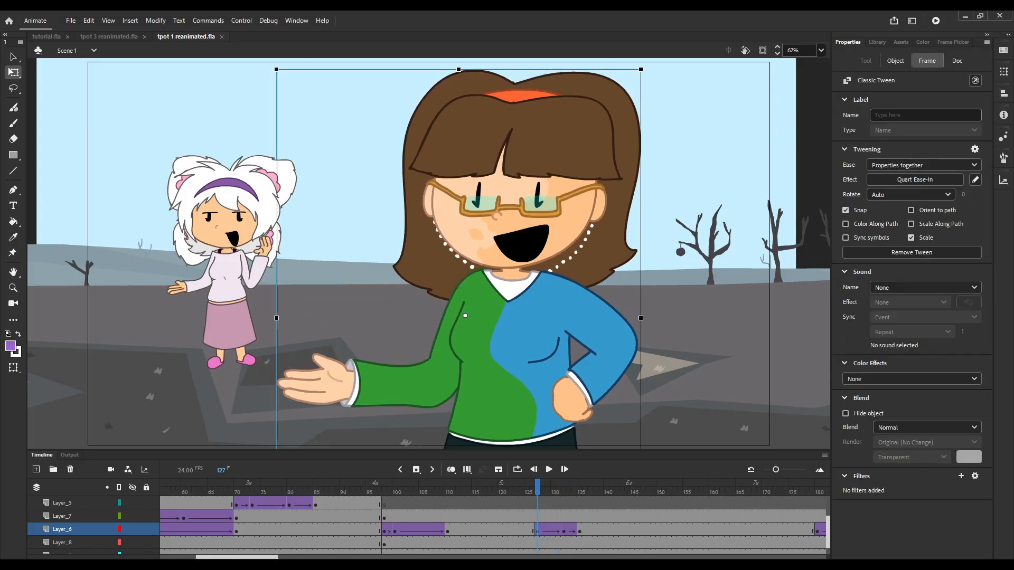
Step back and forth through Layer_6's tweens between frames 126 and 134 to examine the whole-body motion with the arm raise.
key(period)
key(period)
key(period)
key(period)
key(period)
key(comma)
key(comma)
key(comma)
key(comma)
key(comma)
key(period)
key(period)
key(period)
key(period)
key(period)
key(period)
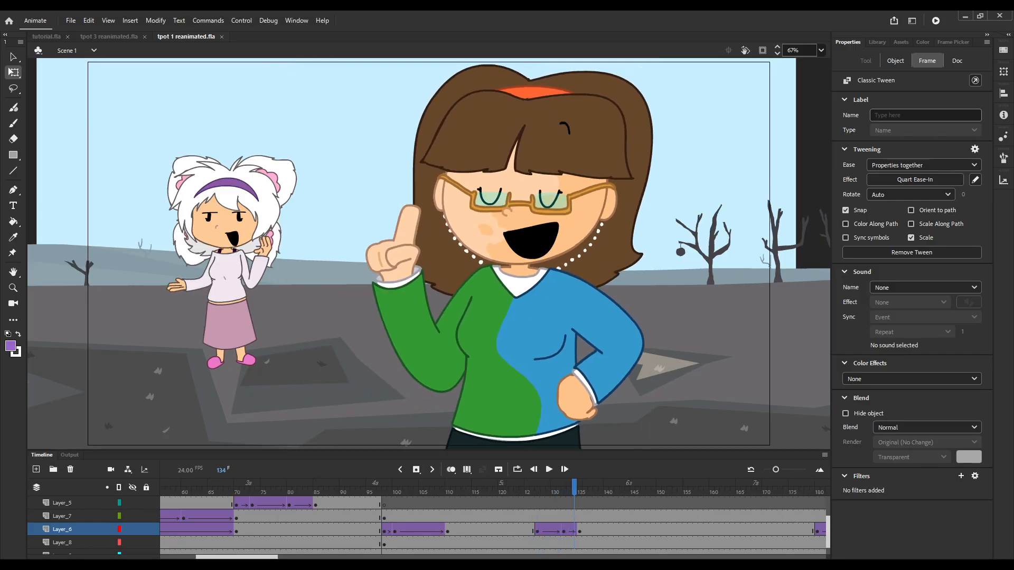
key(comma)
key(comma)
key(comma)
key(comma)
key(comma)
key(comma)
key(comma)
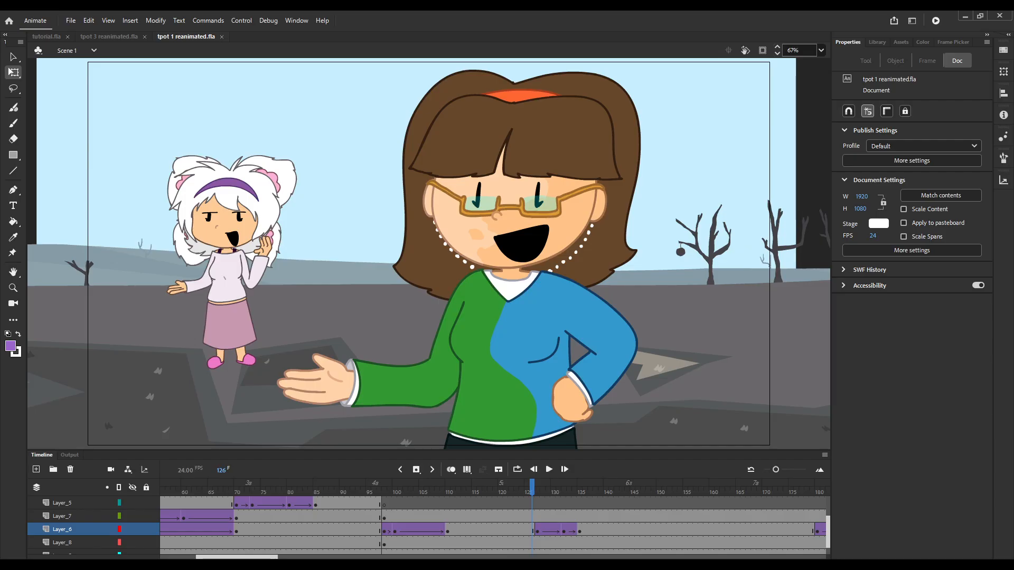
Set the looping of the brown-haired character's instance at frame 127 on Layer_6 to single frame.
drag(585, 529, 532, 530)
key(period)
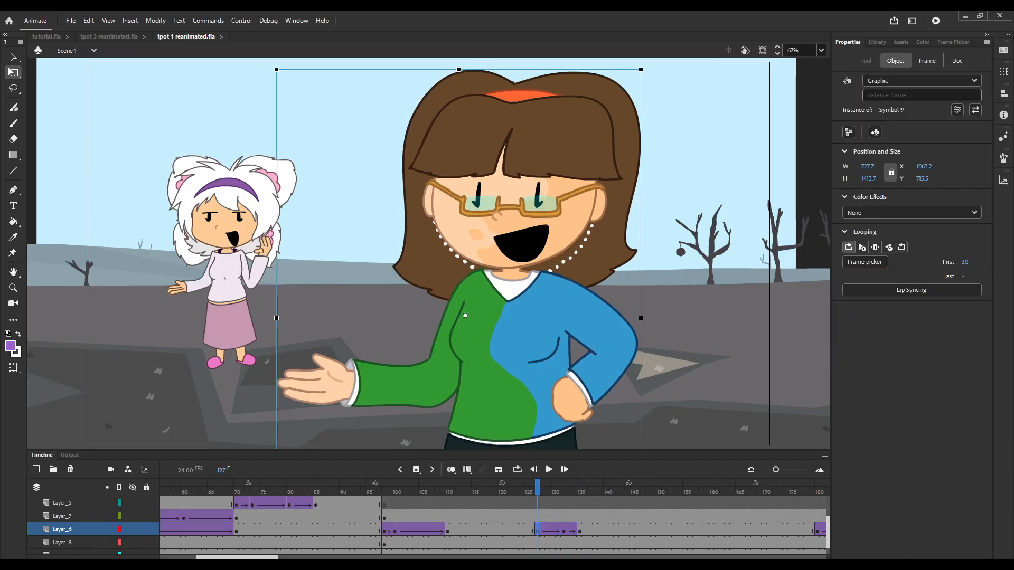
click(875, 247)
Set the character's instance at the frame 132 keyframe to single-frame looping with first frame 30.
click(563, 529)
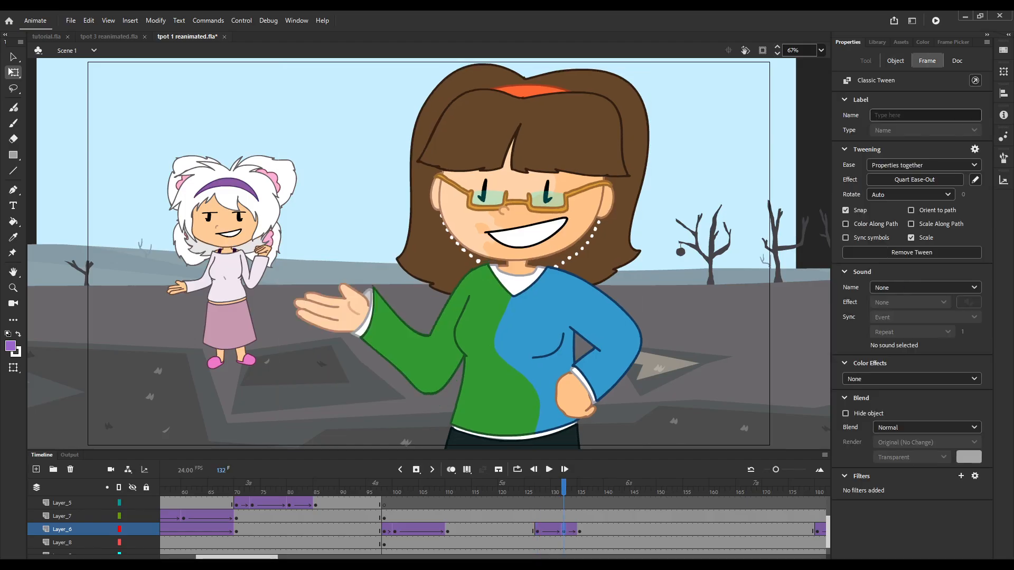
click(895, 61)
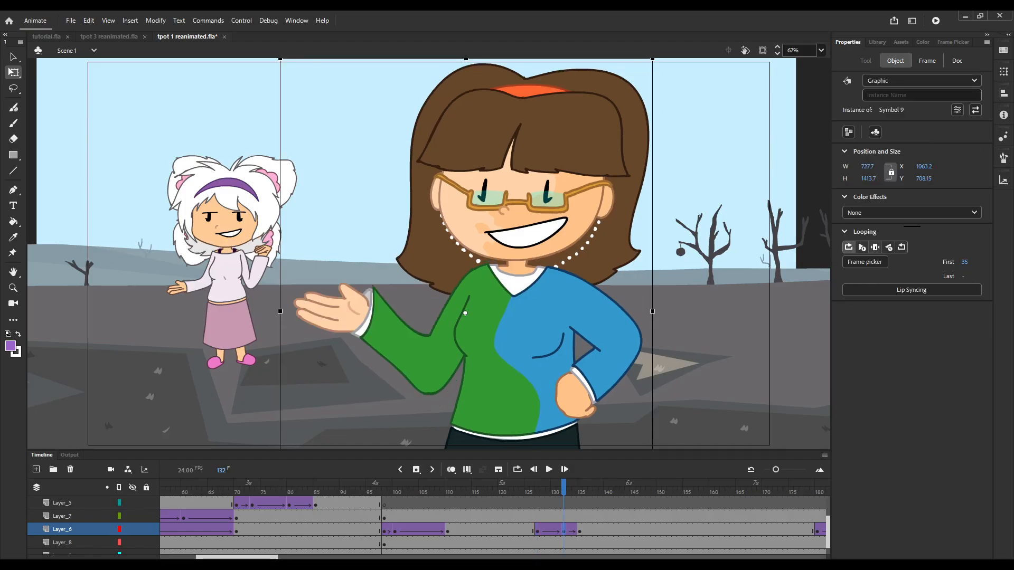
click(875, 247)
click(965, 262)
text(30)
key(Return)
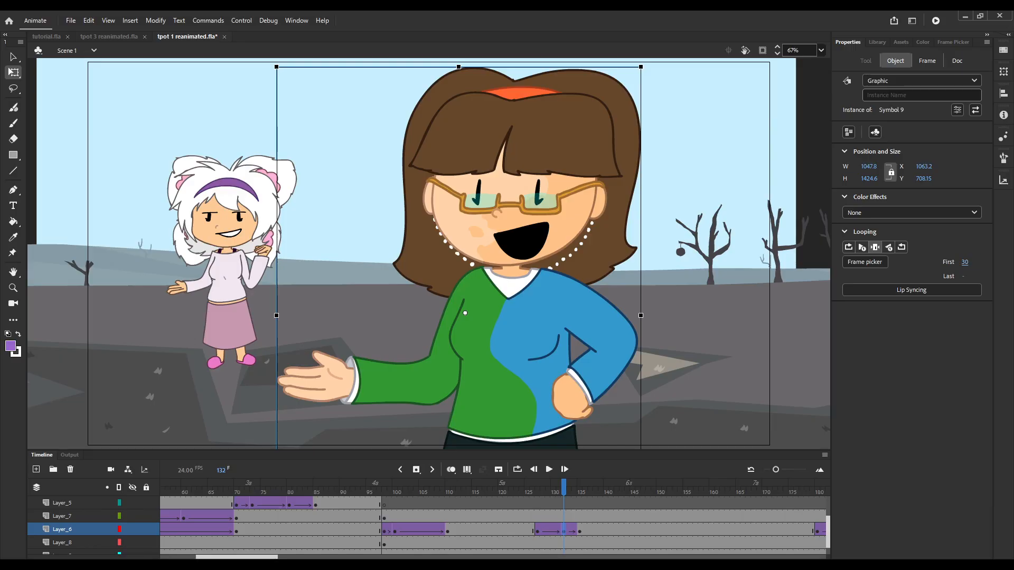
Set the character's instance at frame 135 to single-frame looping with first frame 30 and scrub back to frame 134.
click(579, 530)
click(895, 61)
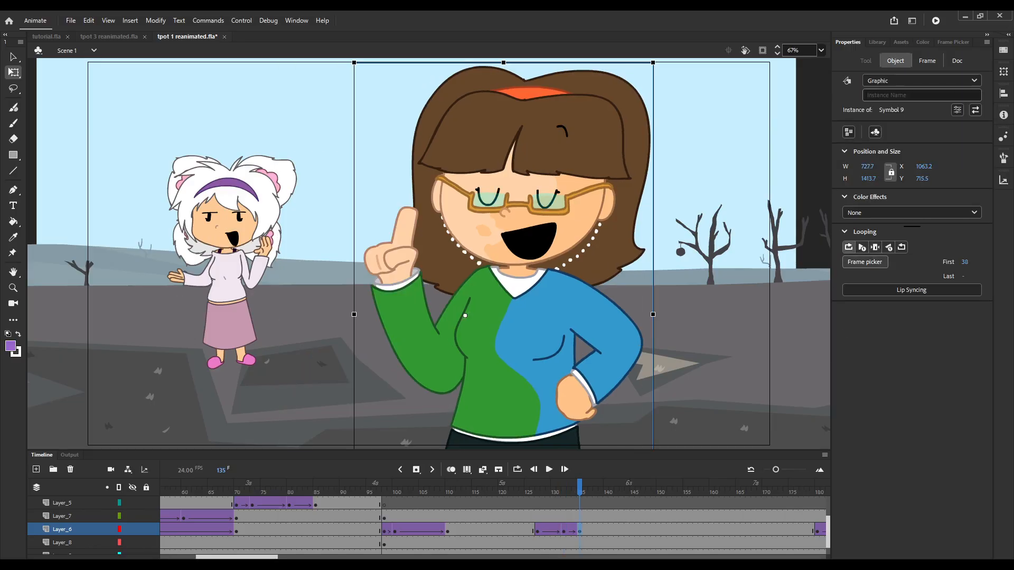
click(875, 248)
click(969, 262)
text(30)
key(Return)
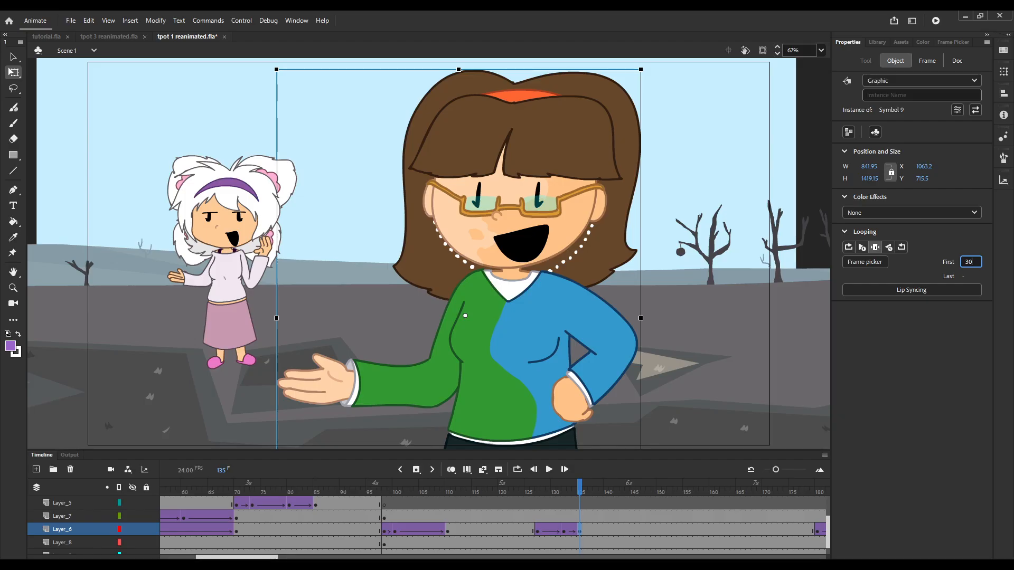
mouse_move(579, 486)
mouse_down()
mouse_move(530, 485)
mouse_move(574, 486)
mouse_up()
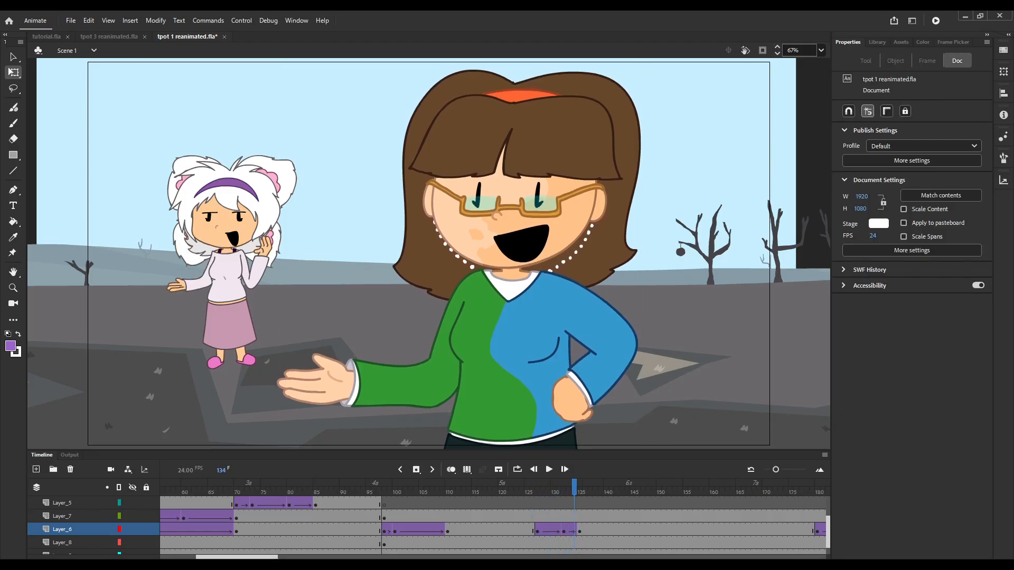
Set the first frame of the character's instance at the frame 132 keyframe to 35.
click(564, 530)
key(Up)
key(Up)
key(Up)
key(Up)
click(895, 61)
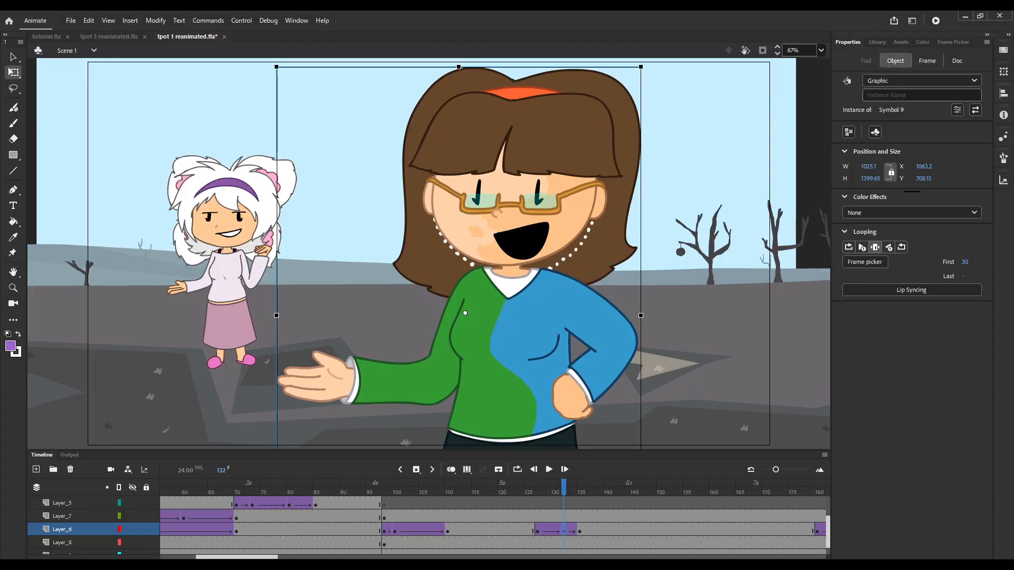
click(967, 262)
text(35)
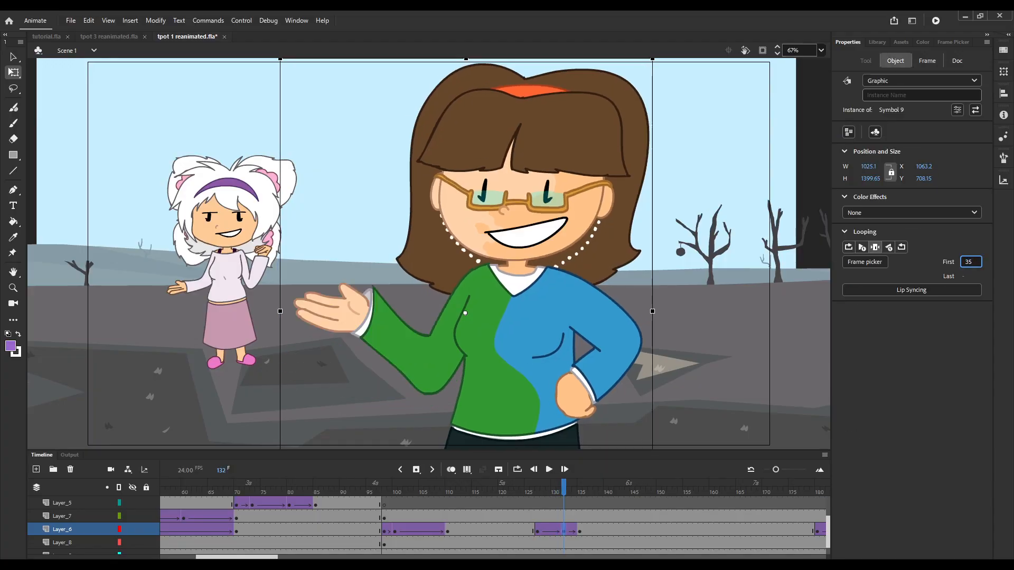
Set the first frame of the character's instance at frame 135 to 38 and its looping to Loop.
click(579, 530)
click(895, 60)
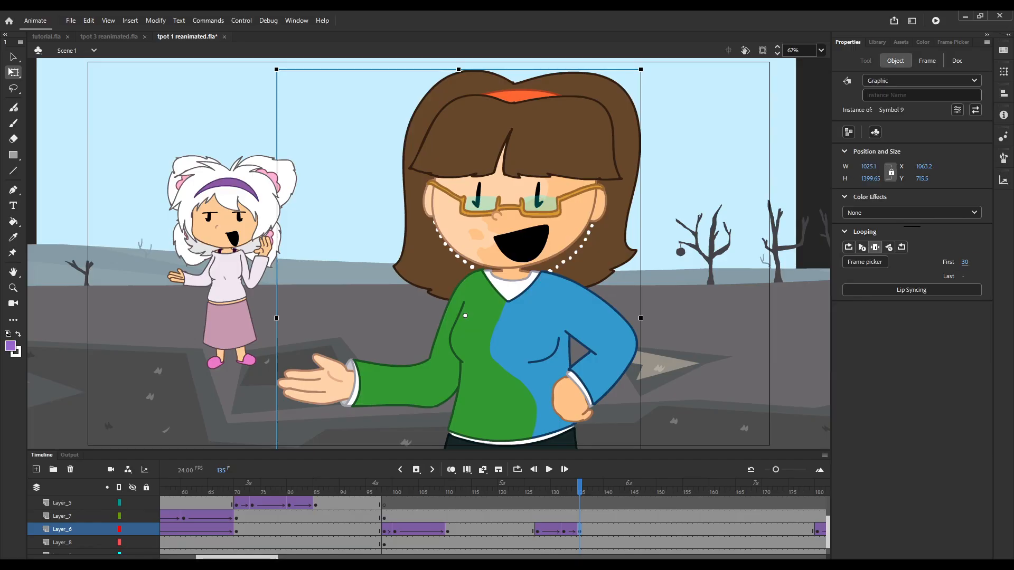
click(966, 262)
text(38)
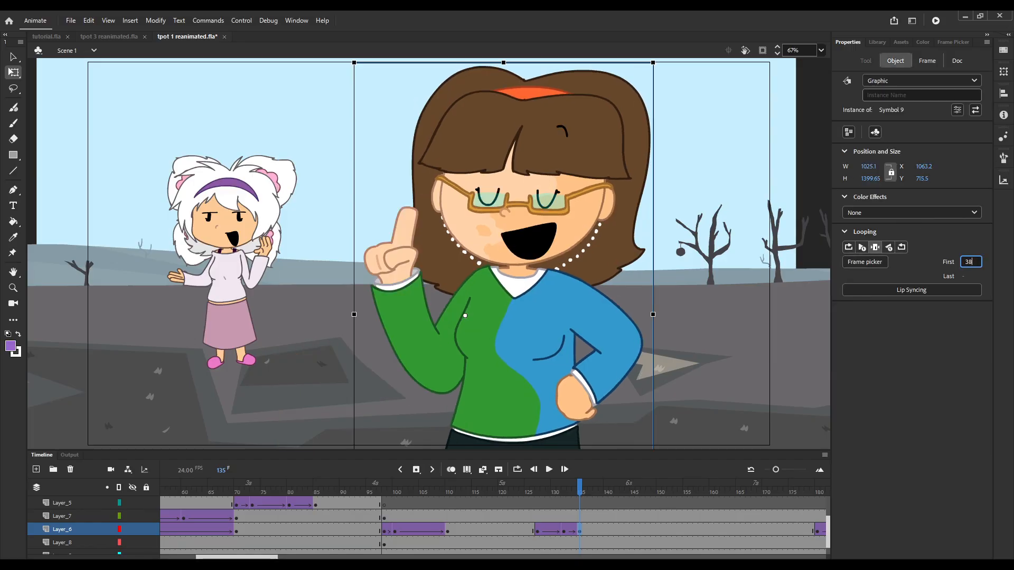
click(862, 247)
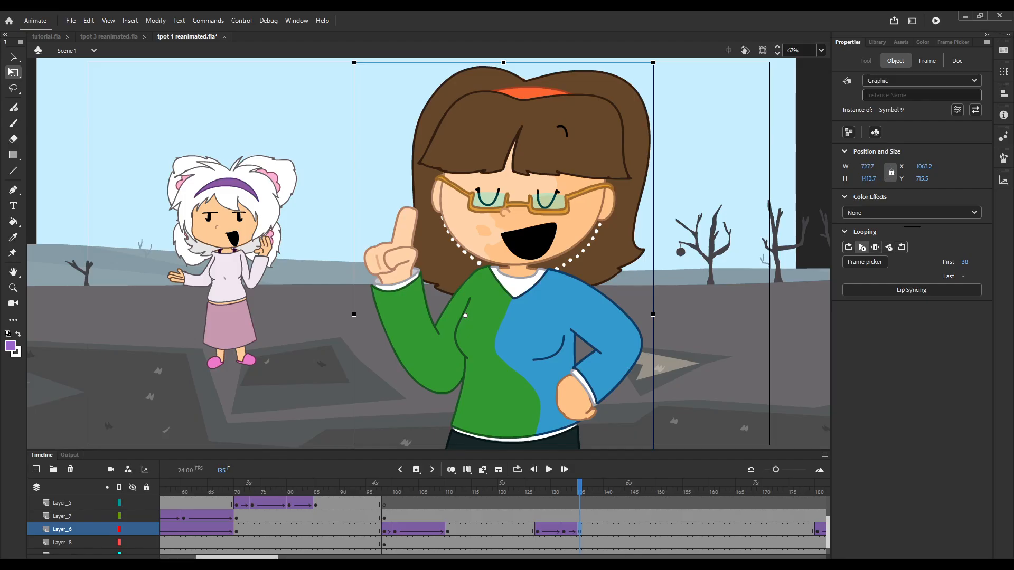
click(848, 247)
Set the looping of the character's instances at frames 132 and 127 on Layer_6 to Loop.
click(564, 530)
click(895, 61)
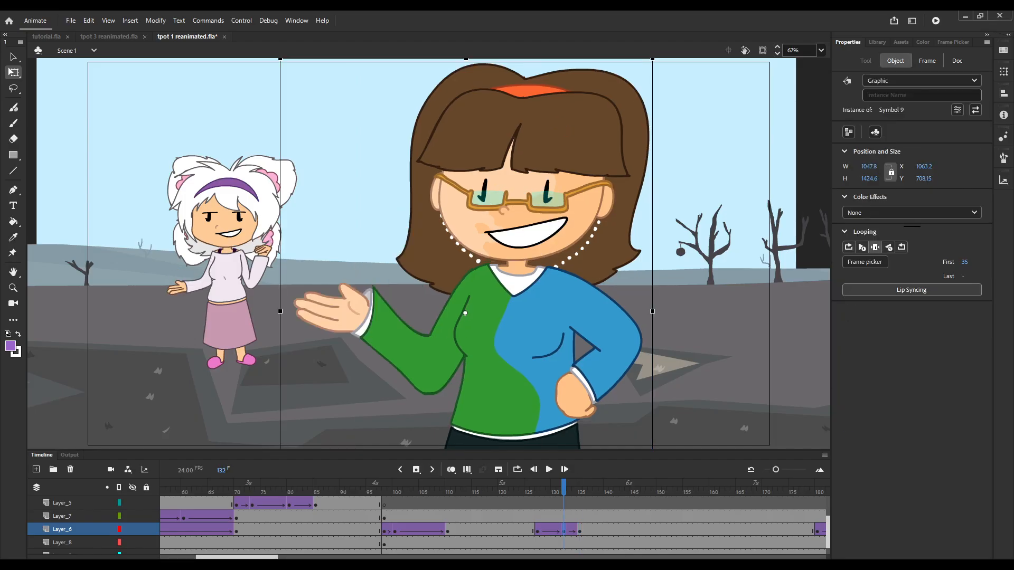
click(848, 247)
click(538, 530)
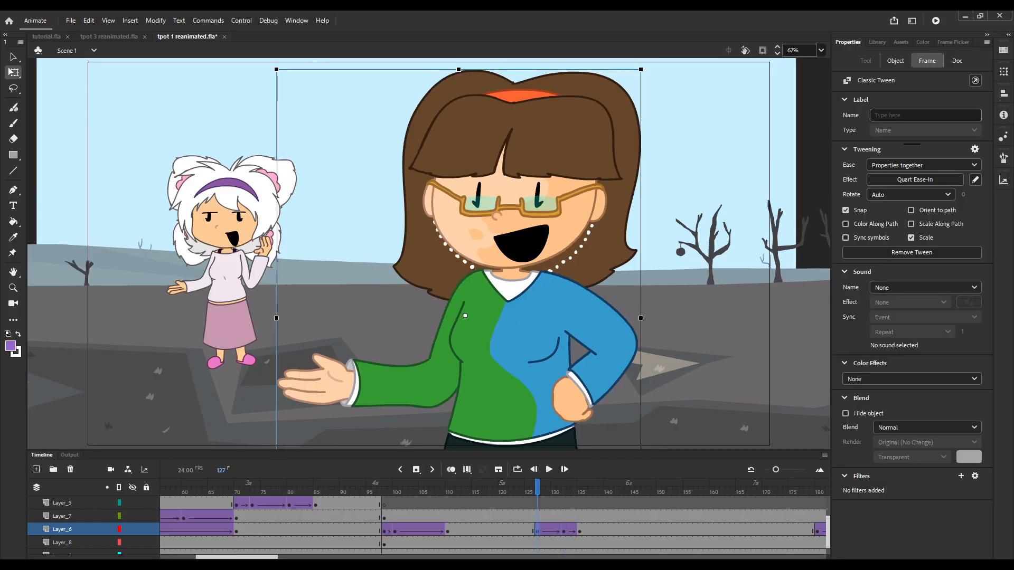
click(895, 60)
click(849, 247)
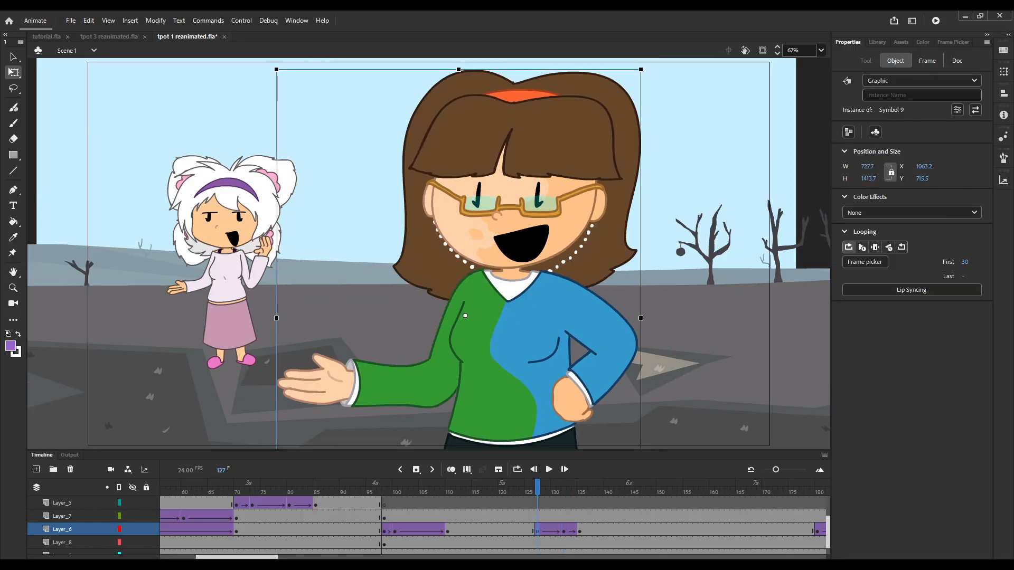
Open the brown-haired character's symbol, select its frame 28 keyframe to check the tween's easing and step ahead to frame 36.
double_click(464, 315)
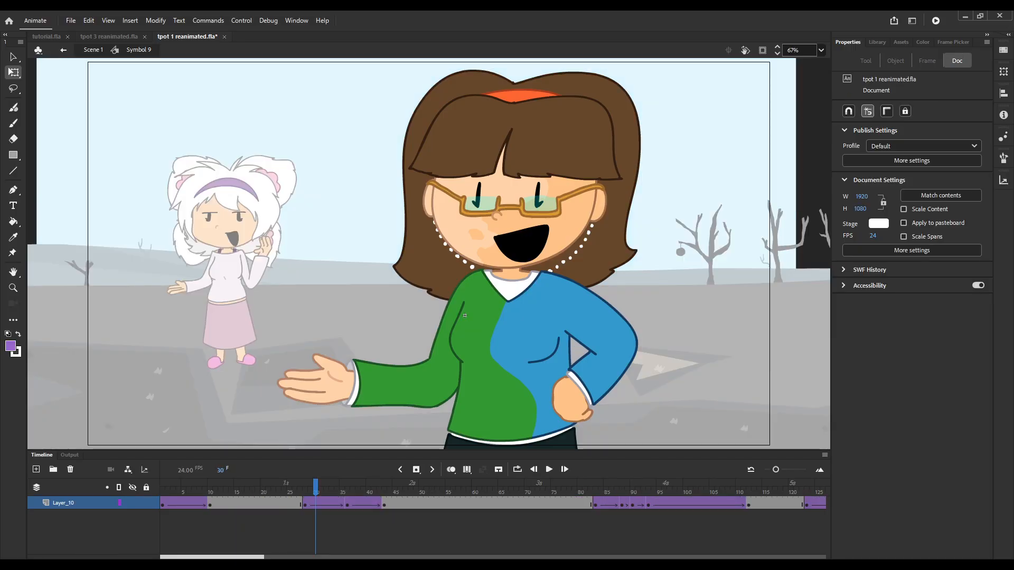
click(315, 503)
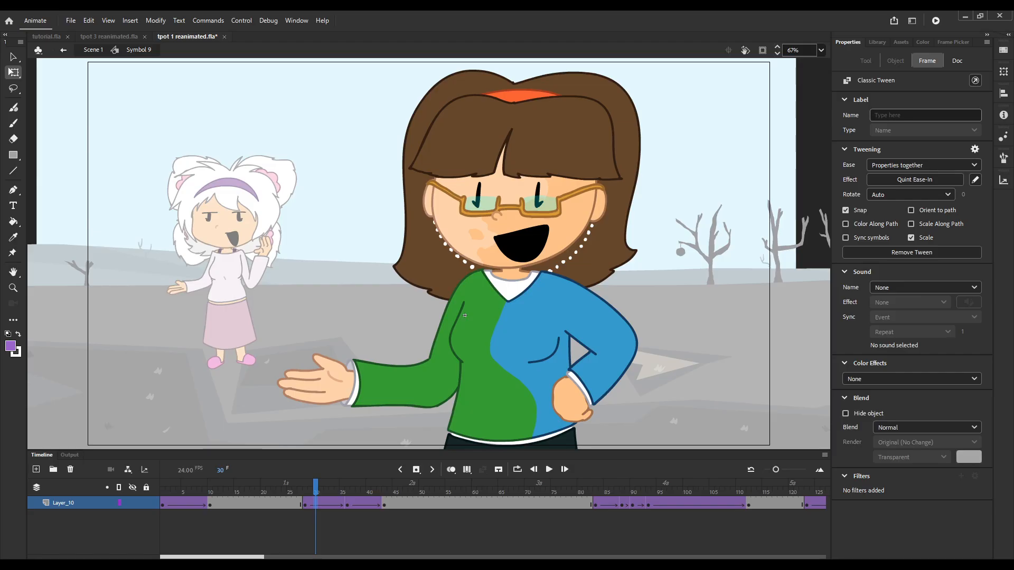
click(304, 503)
key(period)
key(period)
key(period)
key(period)
key(period)
key(period)
key(period)
key(period)
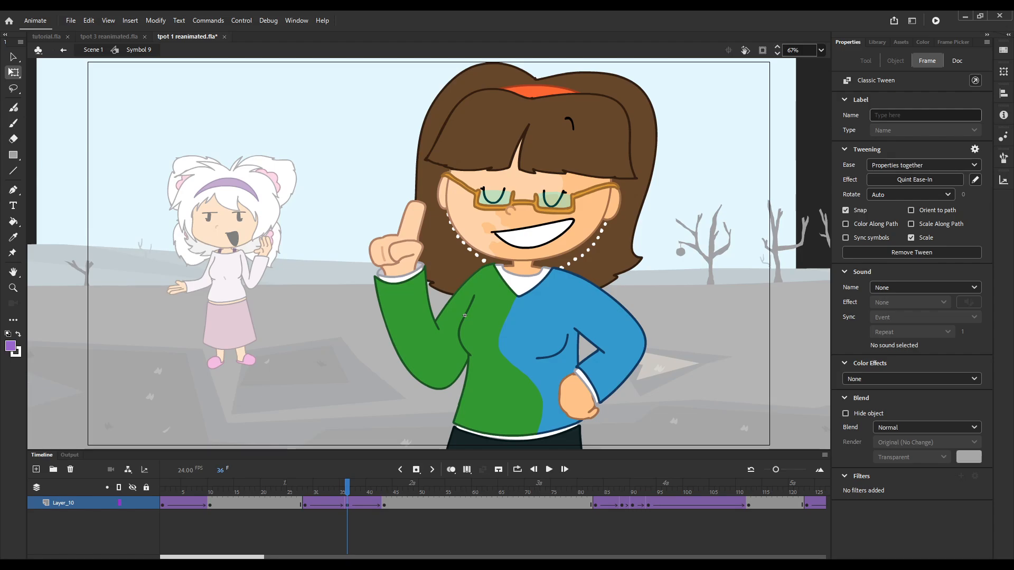
Step back and forth through the symbol's arm-raise tween up to frame 38 and select the frame 36 keyframe to check its easing.
key(comma)
key(comma)
key(comma)
key(comma)
key(comma)
key(comma)
key(period)
key(period)
key(period)
key(period)
key(period)
key(period)
key(period)
key(period)
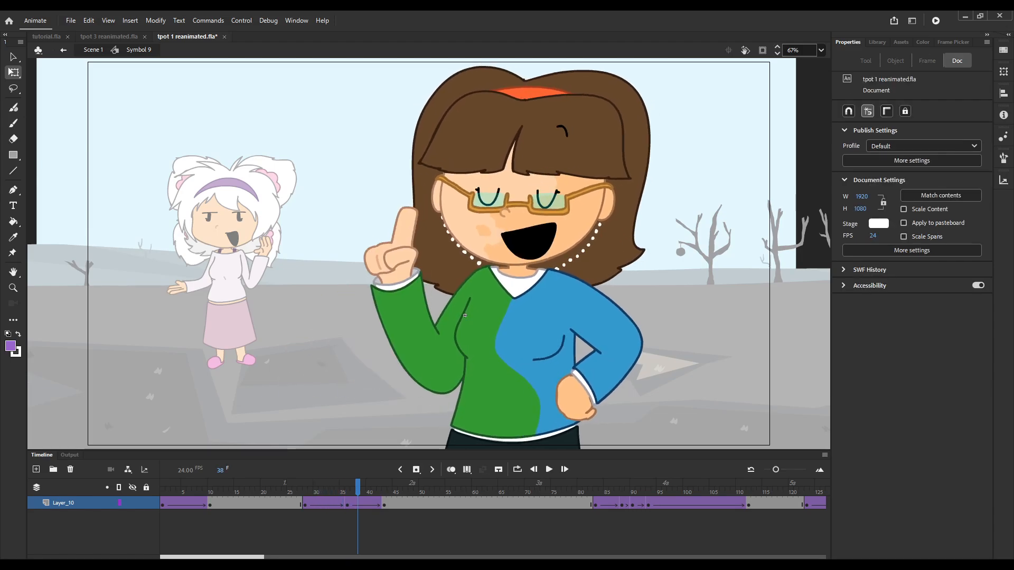
click(347, 503)
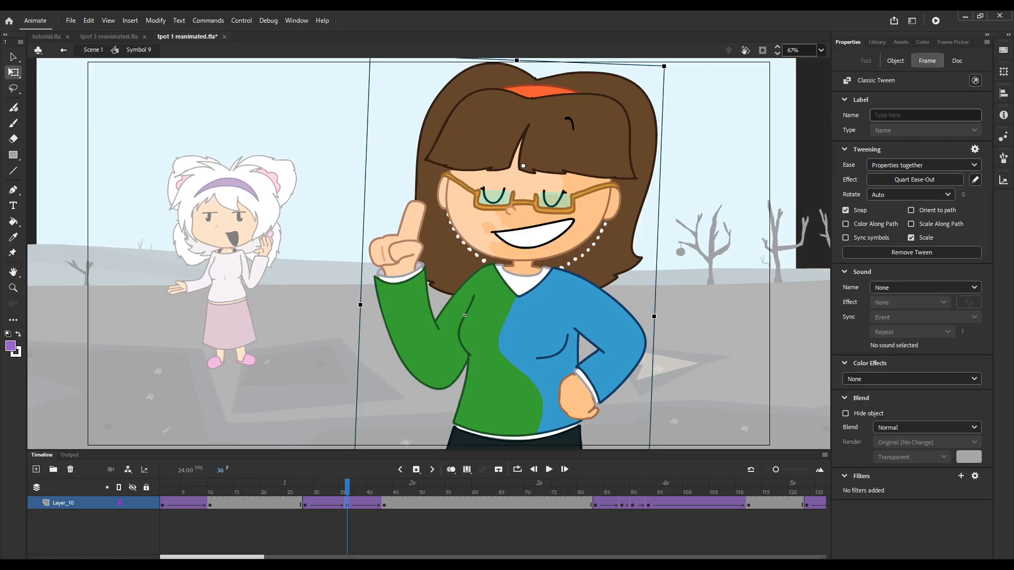
Return to Scene 1 and advance along Layer_6 to frame 133 to view the raised-finger pose.
click(94, 49)
key(period)
key(period)
key(period)
key(period)
key(period)
key(period)
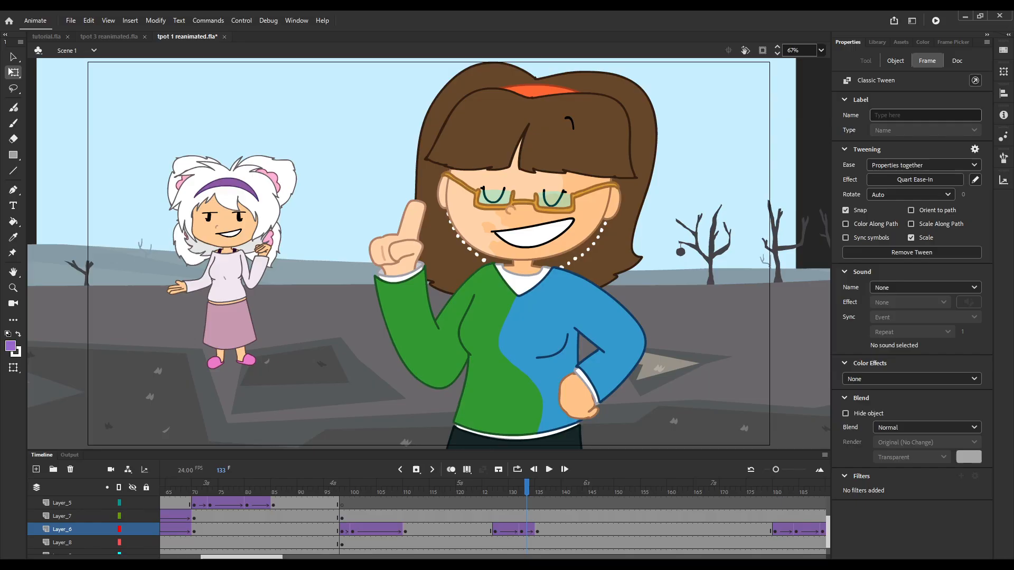
key(Return)
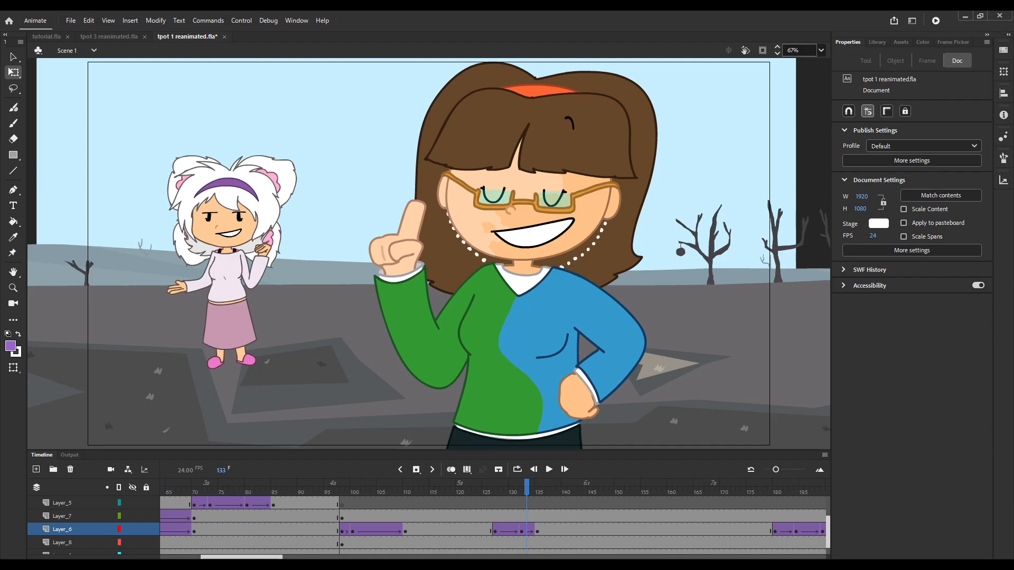
Step back and forth through Layer_6's combined motion from frame 133 and go to the frame 127 keyframe.
key(comma)
key(comma)
key(comma)
key(comma)
key(comma)
key(comma)
key(comma)
key(comma)
key(comma)
key(comma)
key(period)
key(period)
key(period)
key(period)
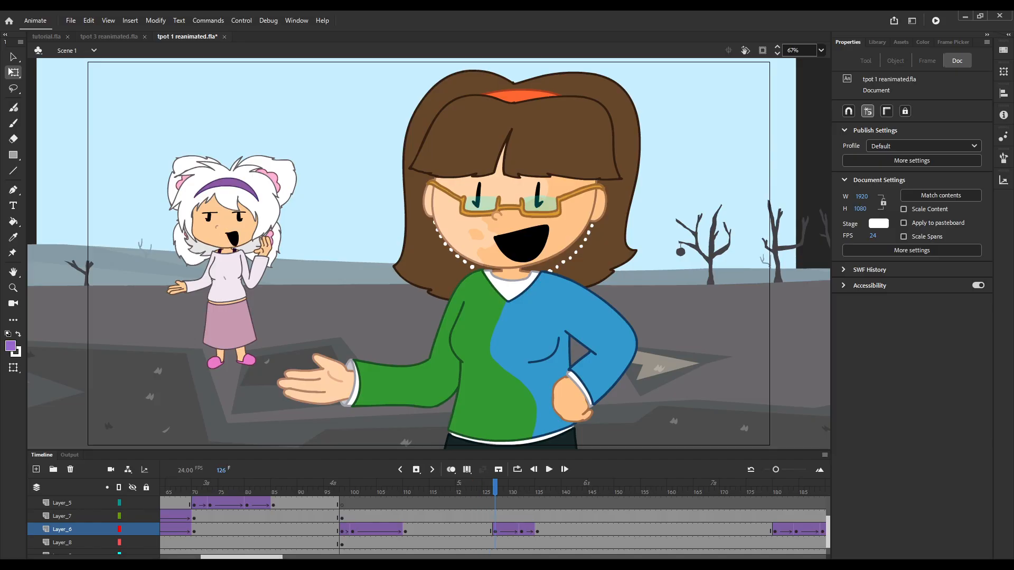
key(period)
key(period)
key(comma)
key(comma)
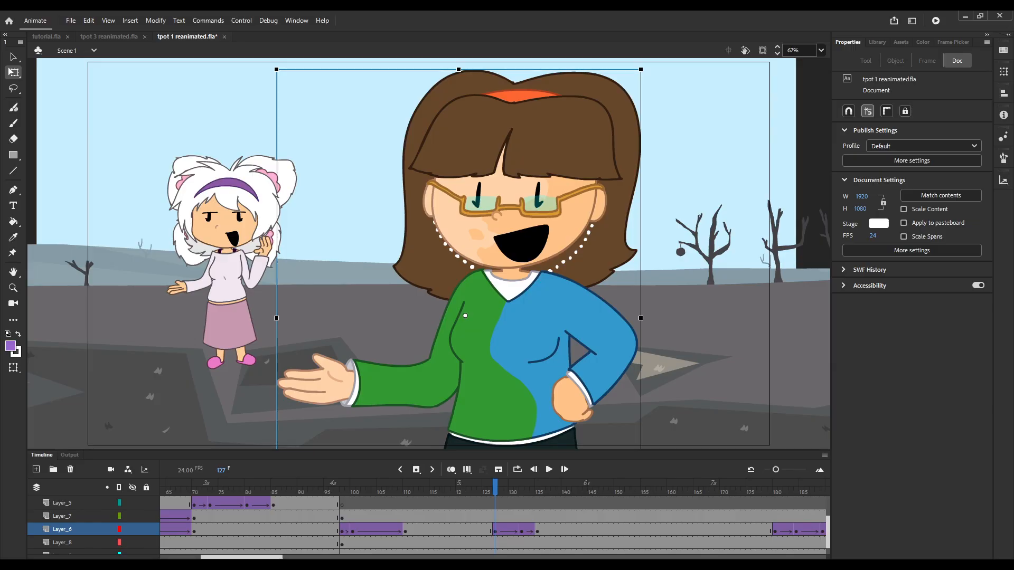
Step back and forth between frames 127 and 132 to examine the brown-haired character's combined body and arm motion.
key(period)
key(period)
key(period)
key(period)
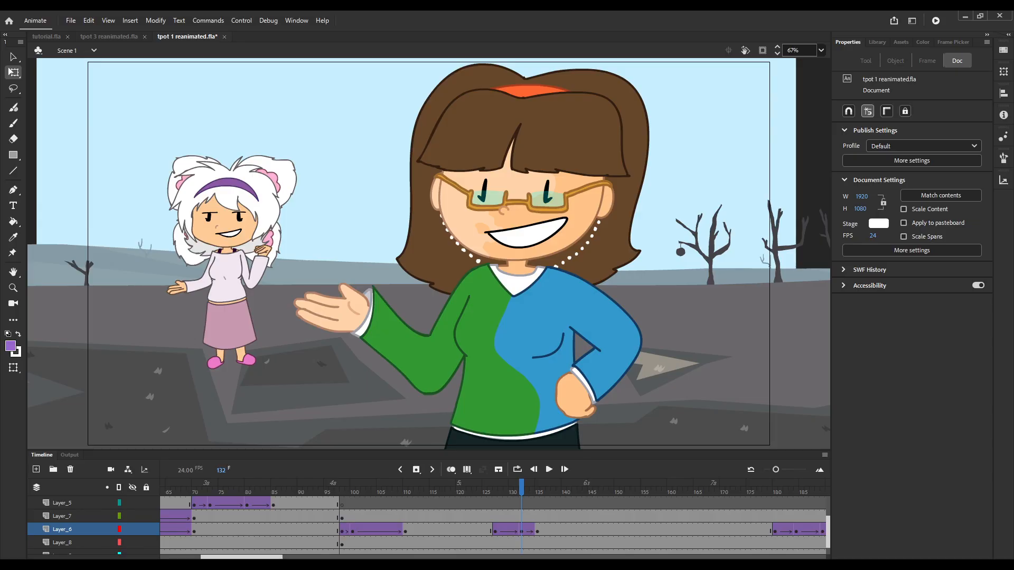
key(comma)
key(comma)
key(comma)
key(period)
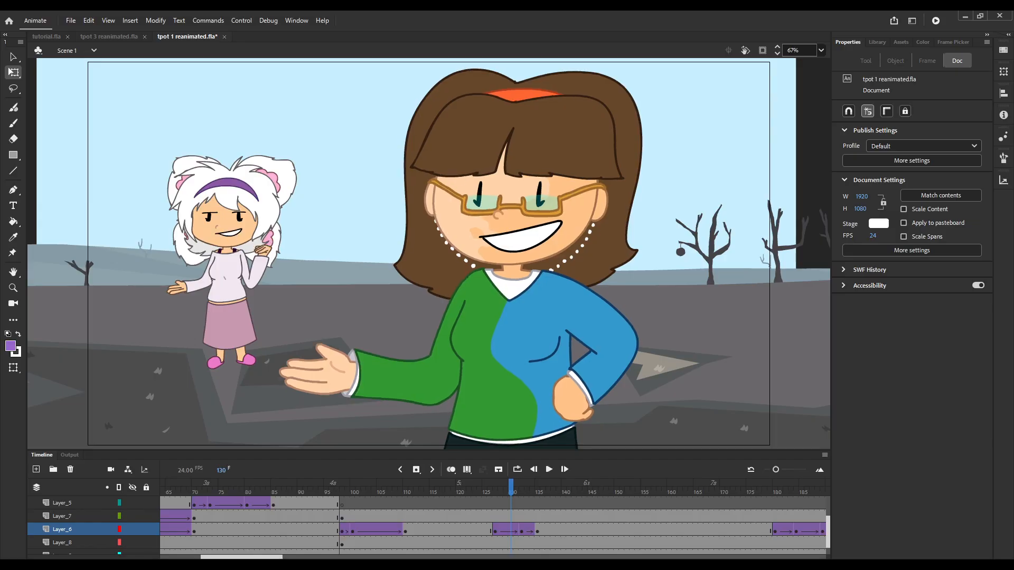
key(period)
key(period)
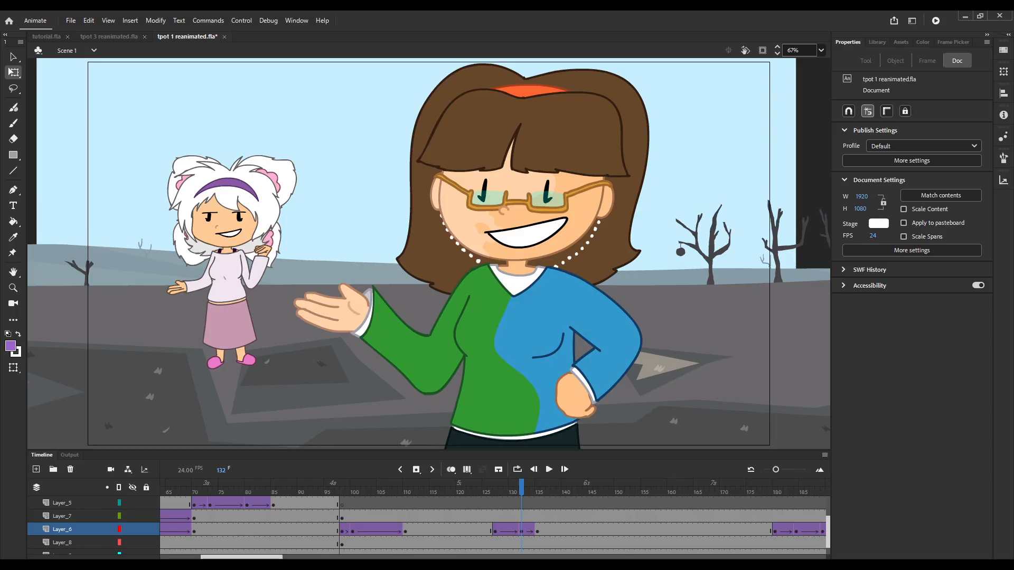
Open the brown-haired character's symbol, step through the arm-raise frames around 34 to 36 and return to Scene 1.
double_click(465, 313)
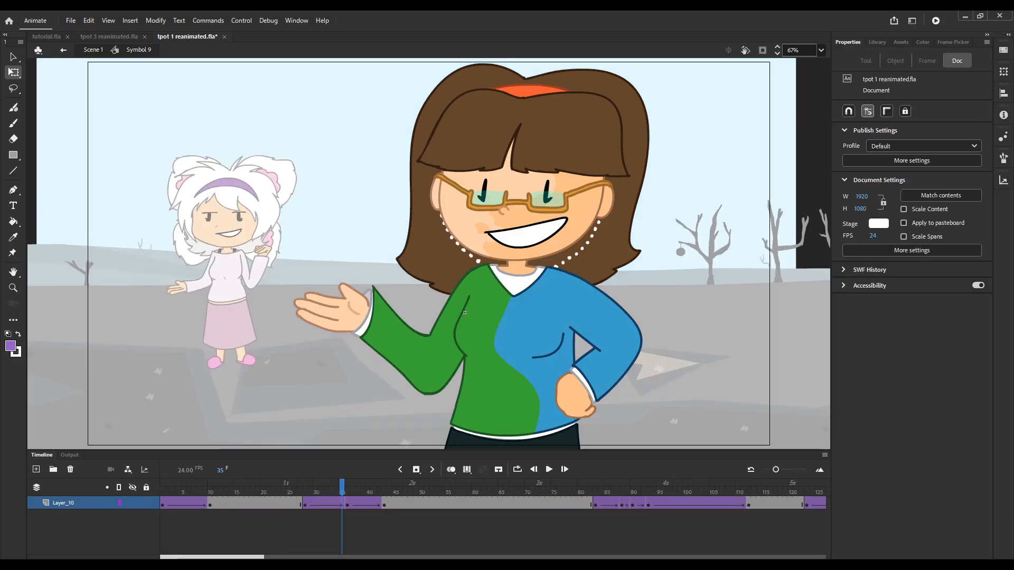
key(period)
key(period)
key(period)
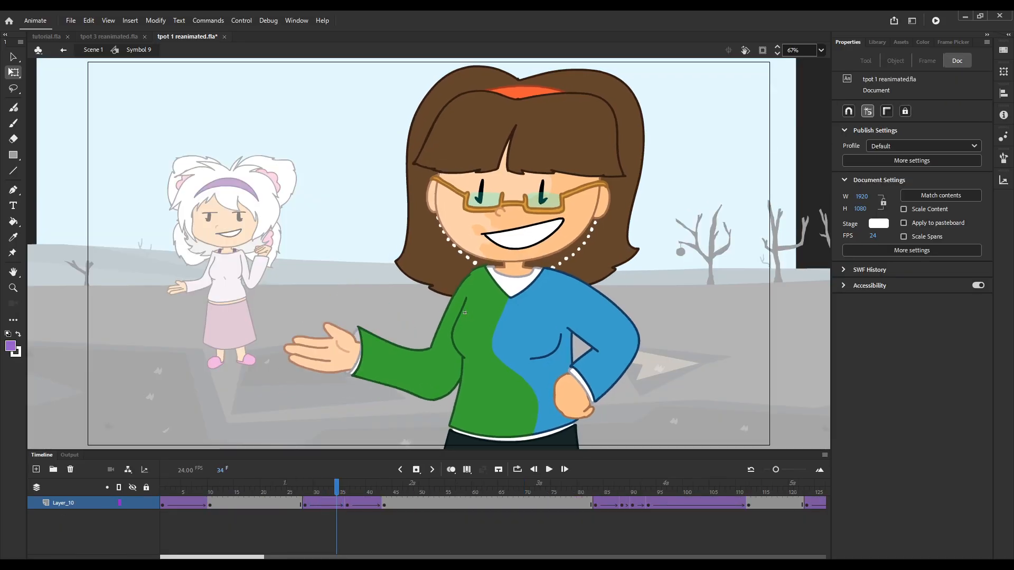
key(period)
key(period)
click(93, 50)
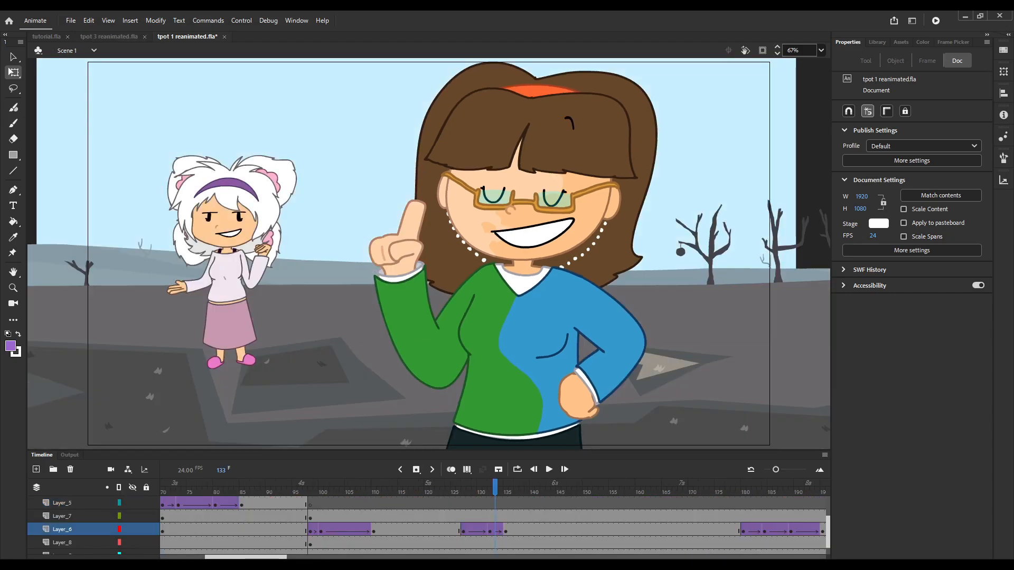
Go to frame 127 in Scene 1 and step forward through the tween to frame 132.
click(463, 487)
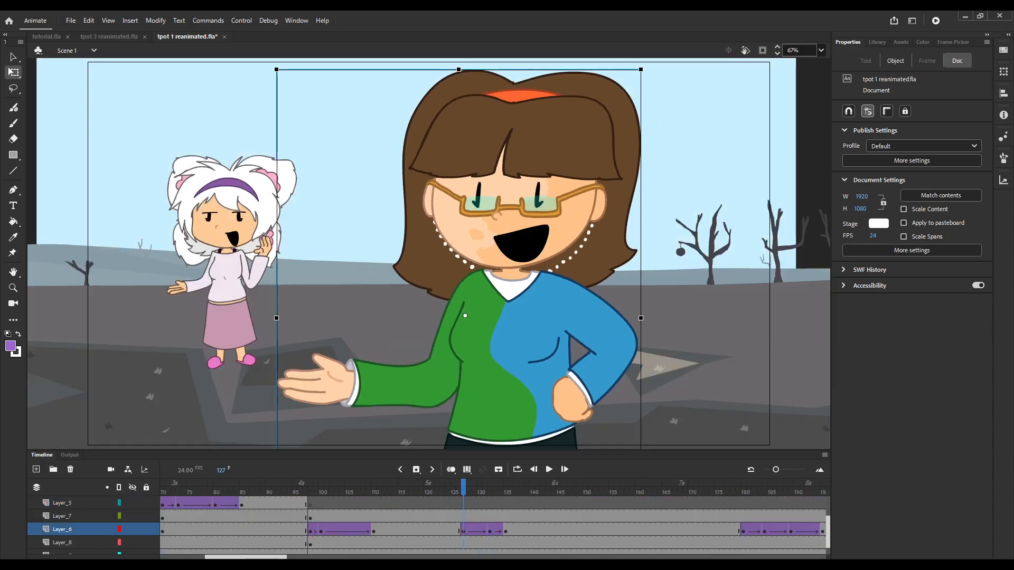
key(period)
key(period)
key(period)
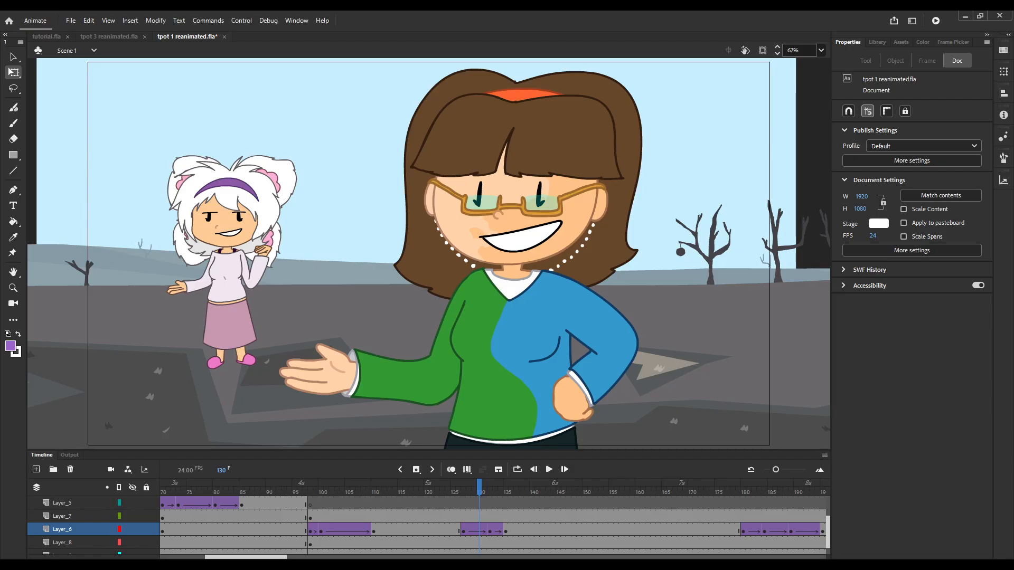
key(period)
key(period)
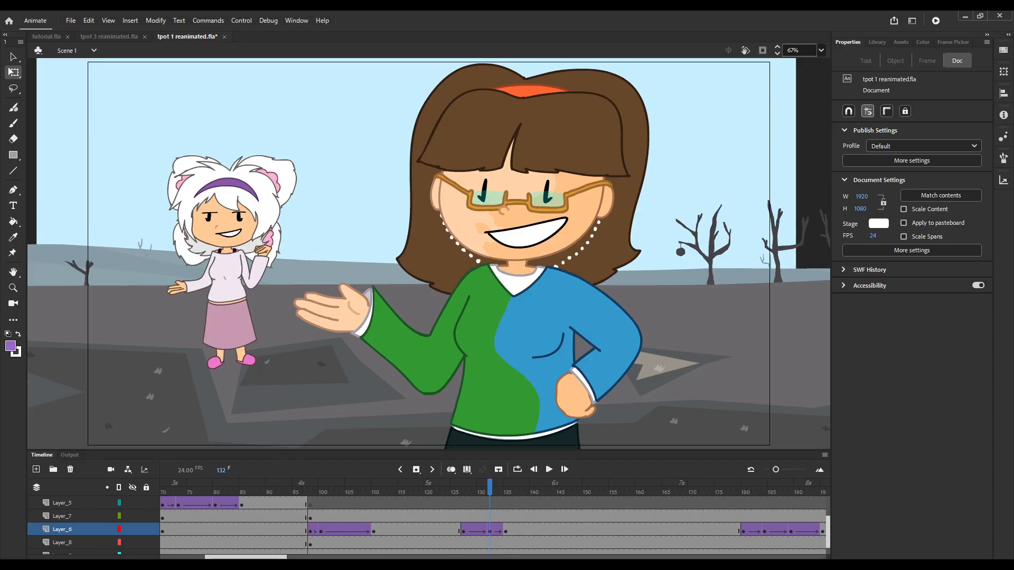
Flip repeatedly between frames 132 and 133 to compare the open-hand pose with the raised-finger pose.
key(period)
key(comma)
key(period)
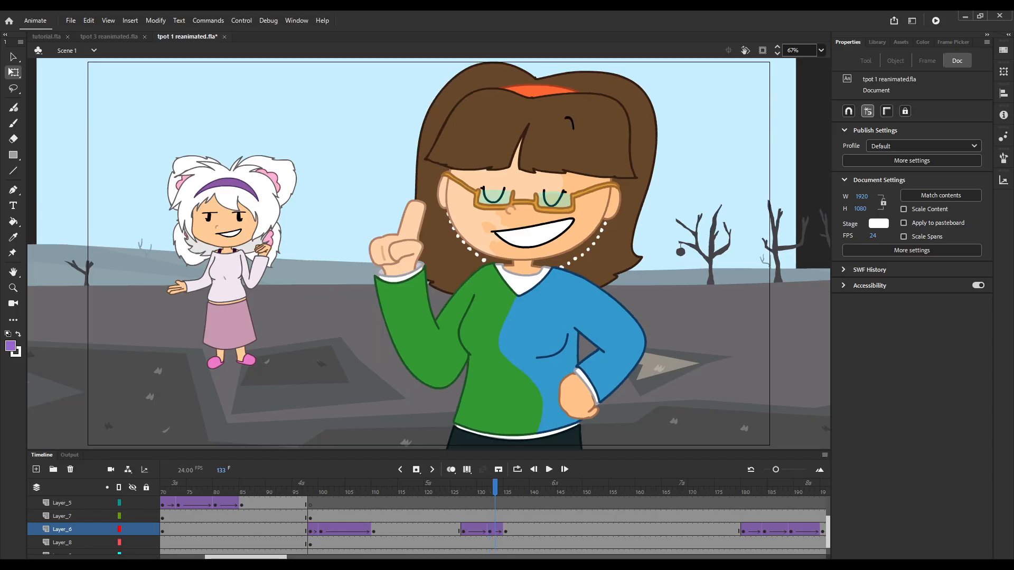
key(comma)
key(period)
key(comma)
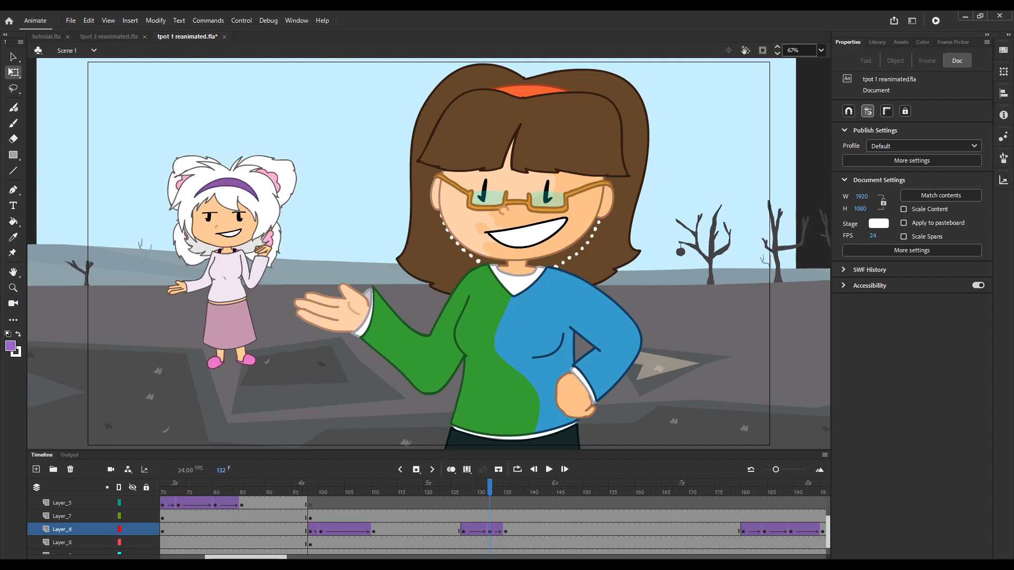
key(period)
key(comma)
key(period)
key(comma)
key(comma)
key(comma)
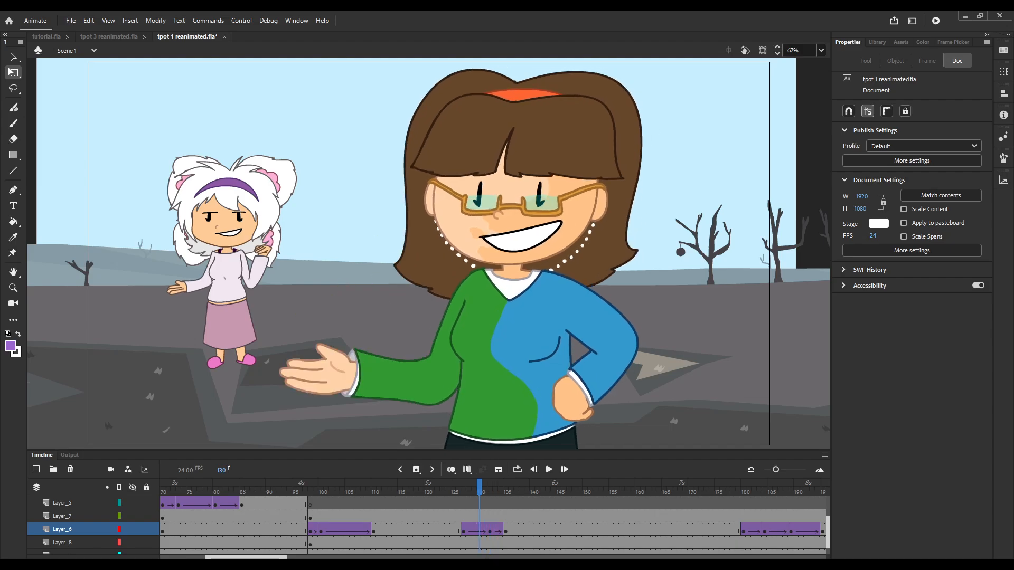
Step back to frame 127 and replay the motion frame by frame up to frame 132.
key(comma)
key(comma)
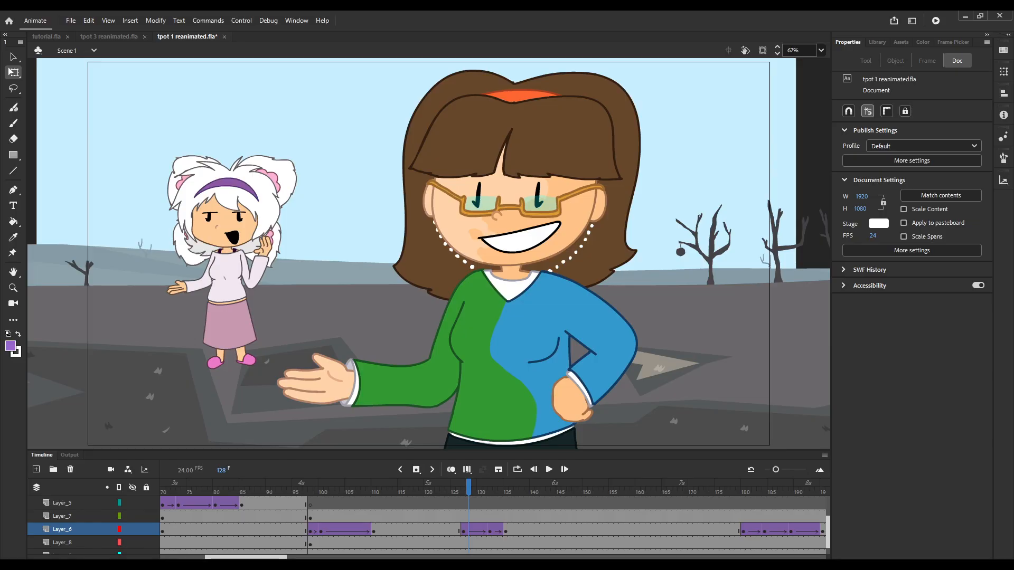
key(comma)
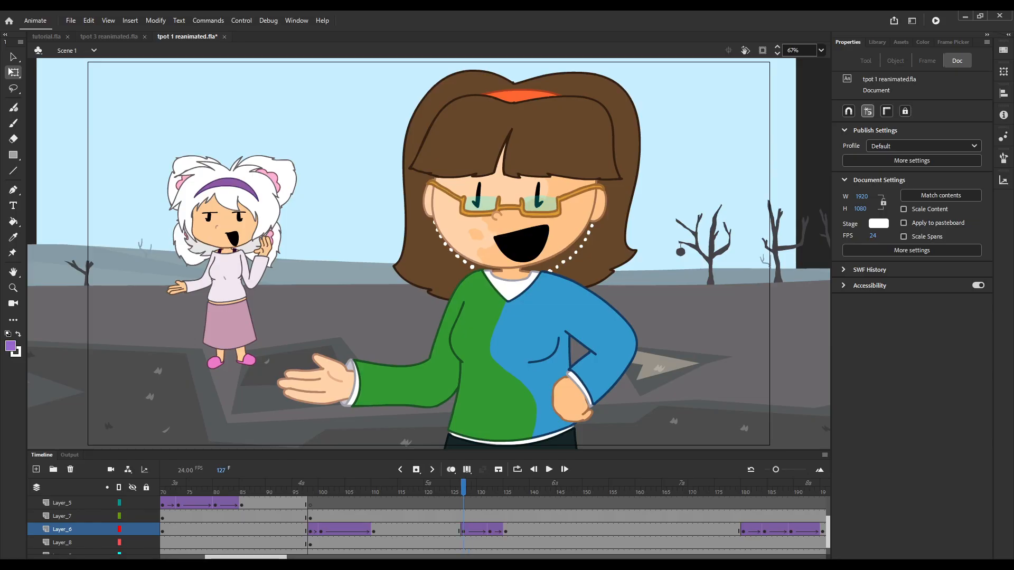
key(period)
key(period)
key(period)
key(period)
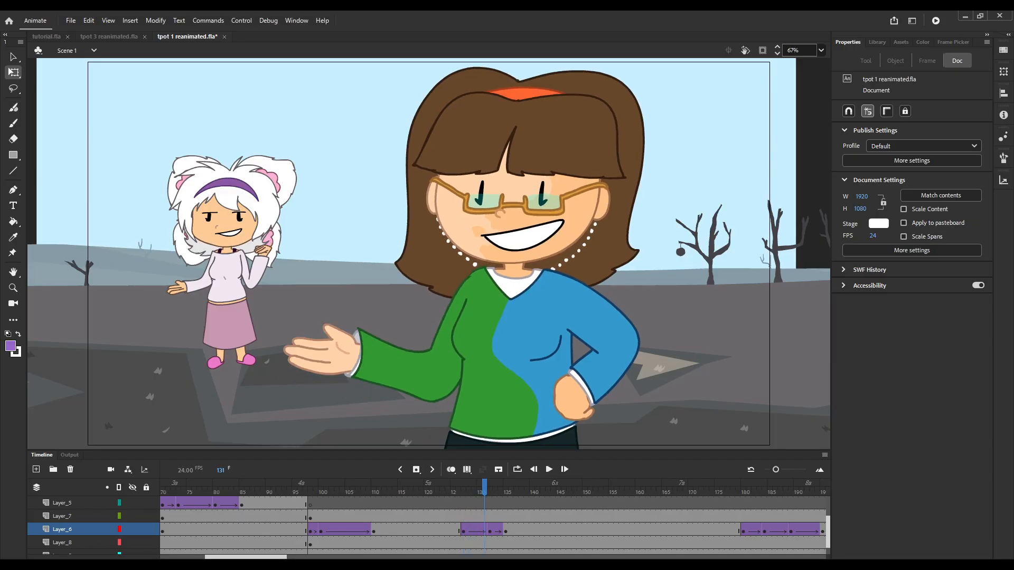
key(period)
key(period)
key(comma)
key(comma)
key(comma)
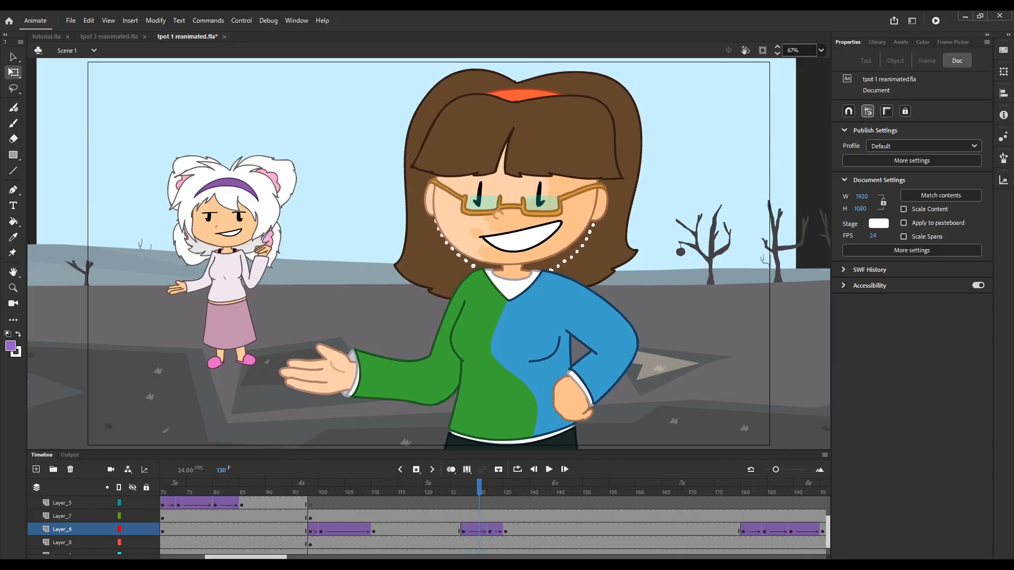
key(period)
key(period)
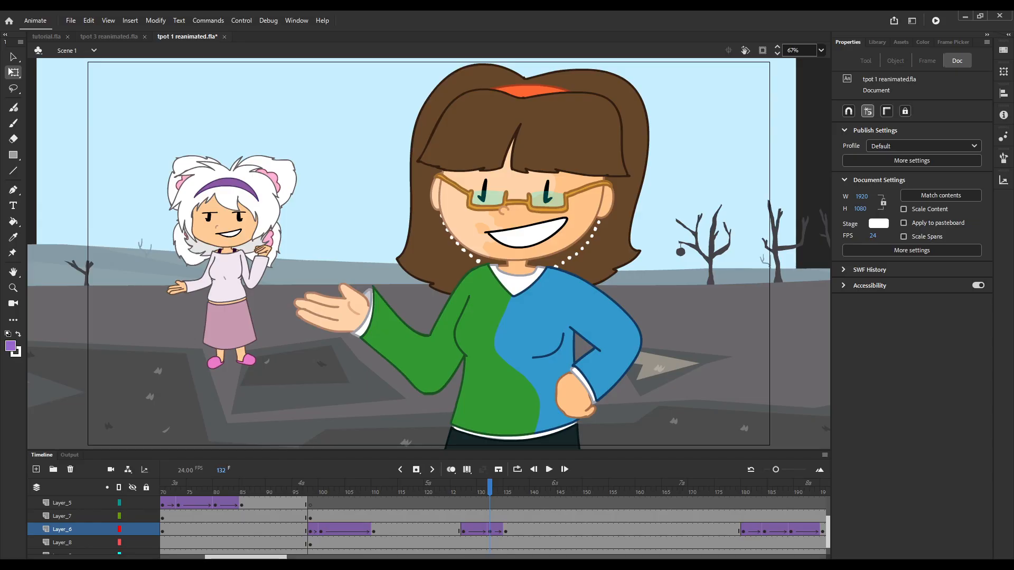
Step back and forth across the pose change around frame 133, and advance to frame 140 to examine how the motion settles.
key(period)
key(period)
key(comma)
key(comma)
key(comma)
key(period)
key(period)
key(period)
key(period)
key(period)
key(comma)
key(comma)
key(comma)
key(comma)
key(period)
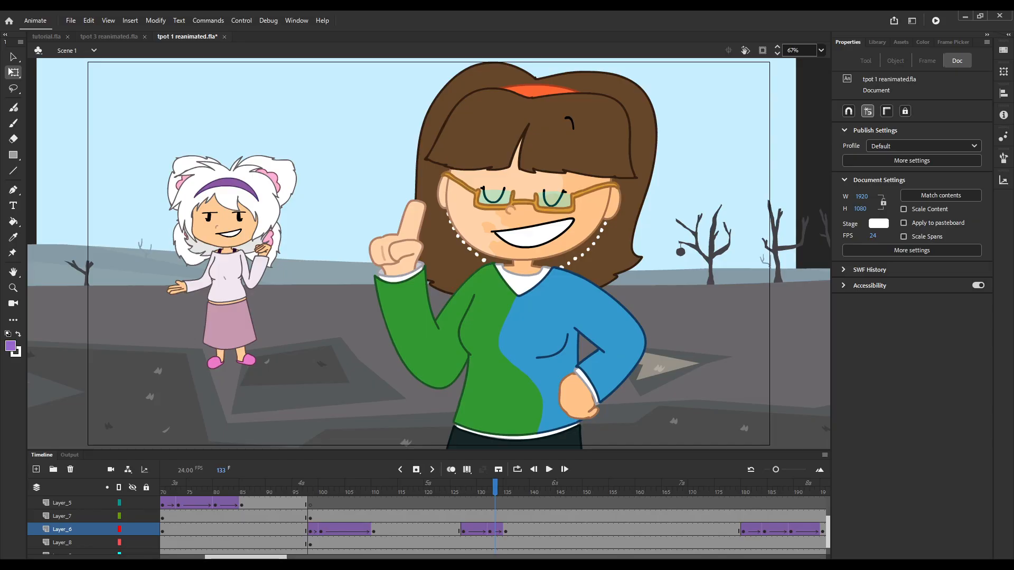
key(period)
key(period)
key(period)
key(period)
key(period)
key(period)
key(period)
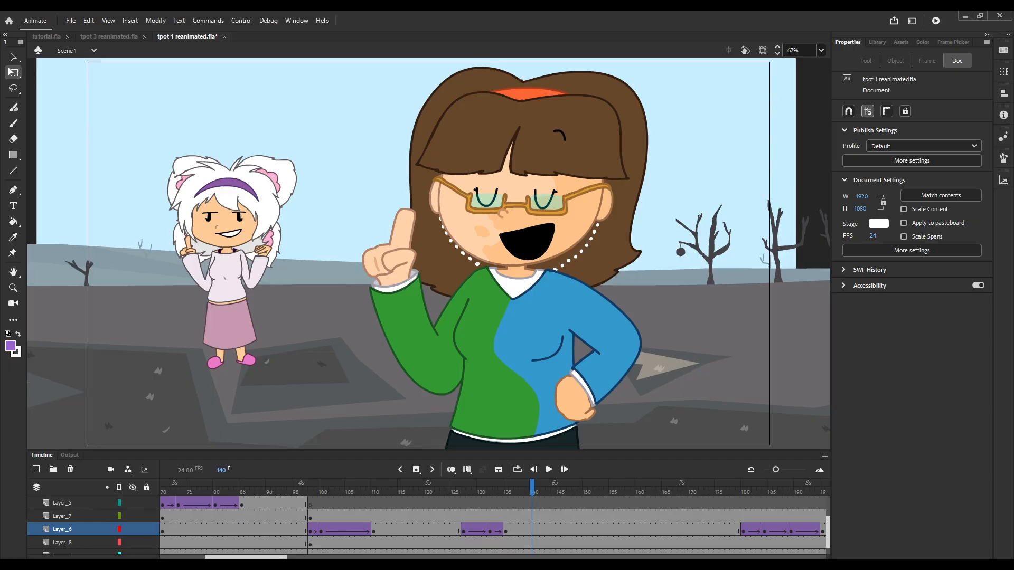
Switch to the Classic Brush, try a red diagonal line that doubles back between the two characters and undo it.
key(b)
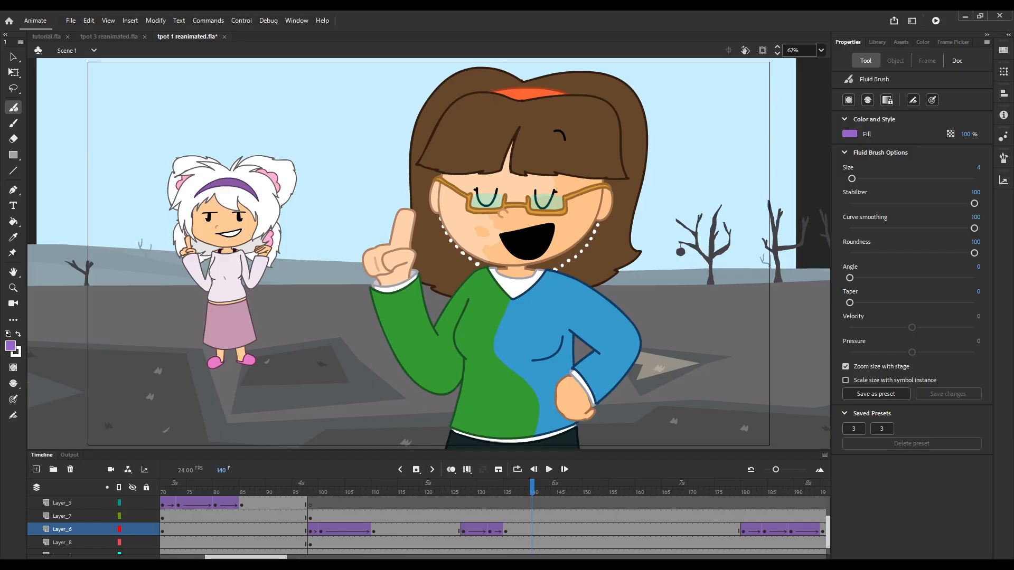
key(b)
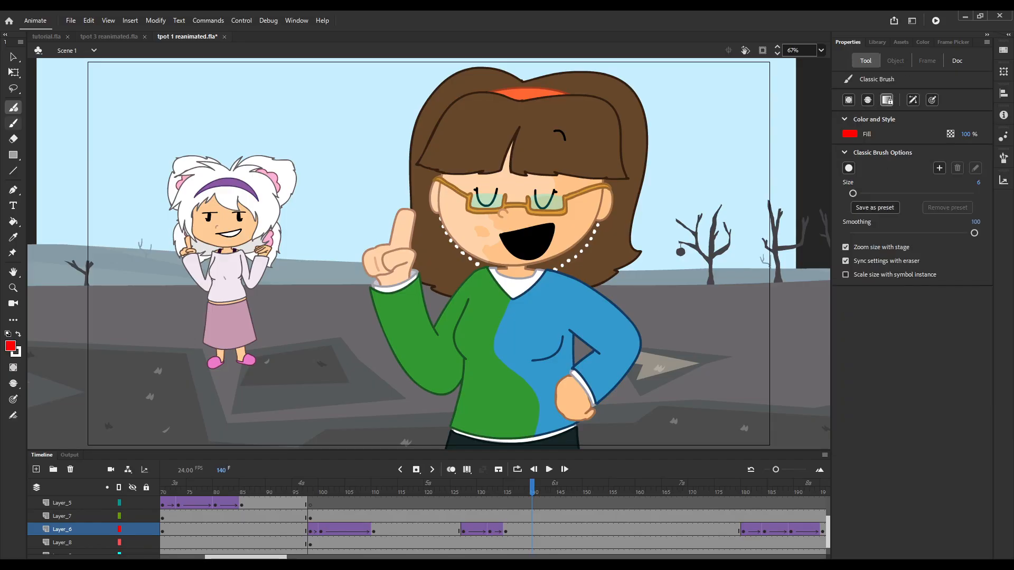
mouse_move(303, 133)
mouse_down()
mouse_move(368, 80)
mouse_move(343, 111)
mouse_up()
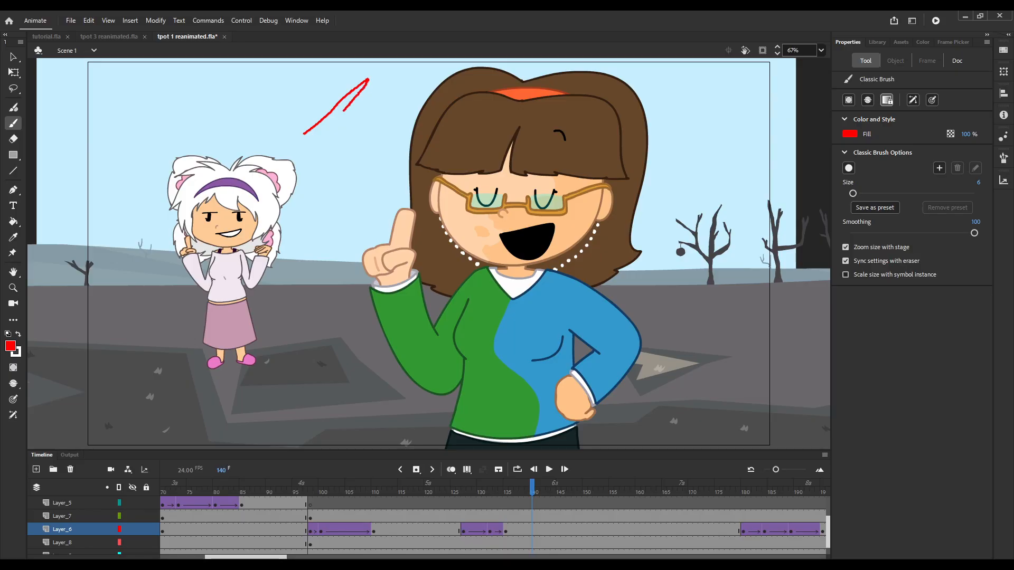
key(ctrl+z)
Try a blue Classic Brush stroke between the characters at frame 135 of Layer_6 and undo it.
key(comma)
key(comma)
key(comma)
key(comma)
key(comma)
key(comma)
key(comma)
key(2)
key(1)
key(3)
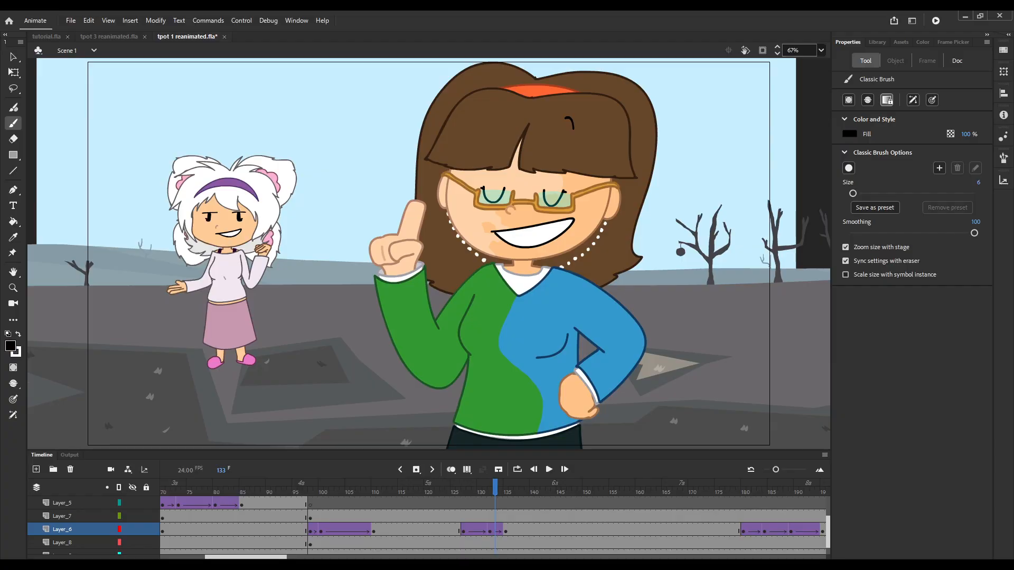
key(2)
key(period)
key(period)
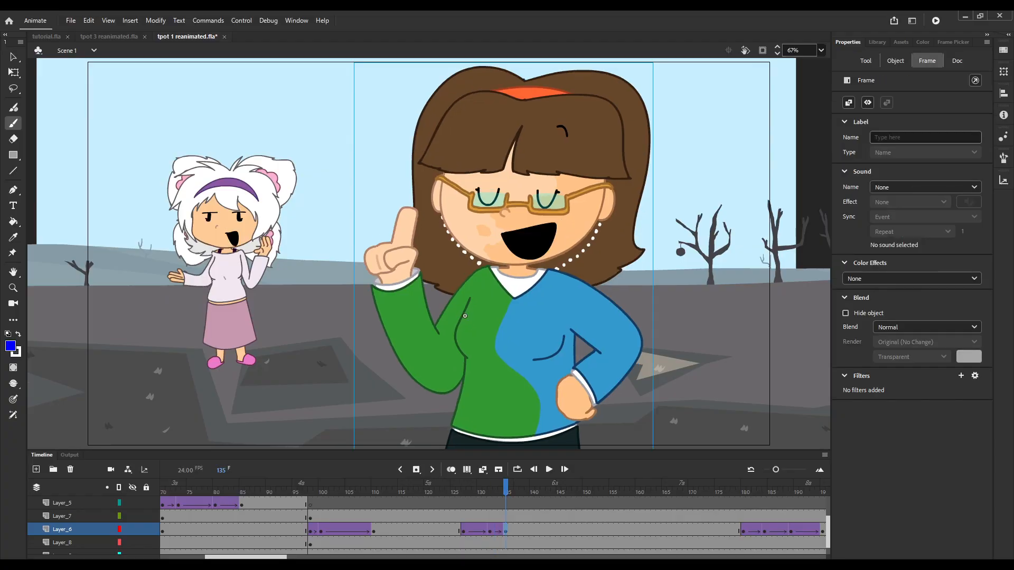
drag(291, 121, 282, 147)
key(ctrl+z)
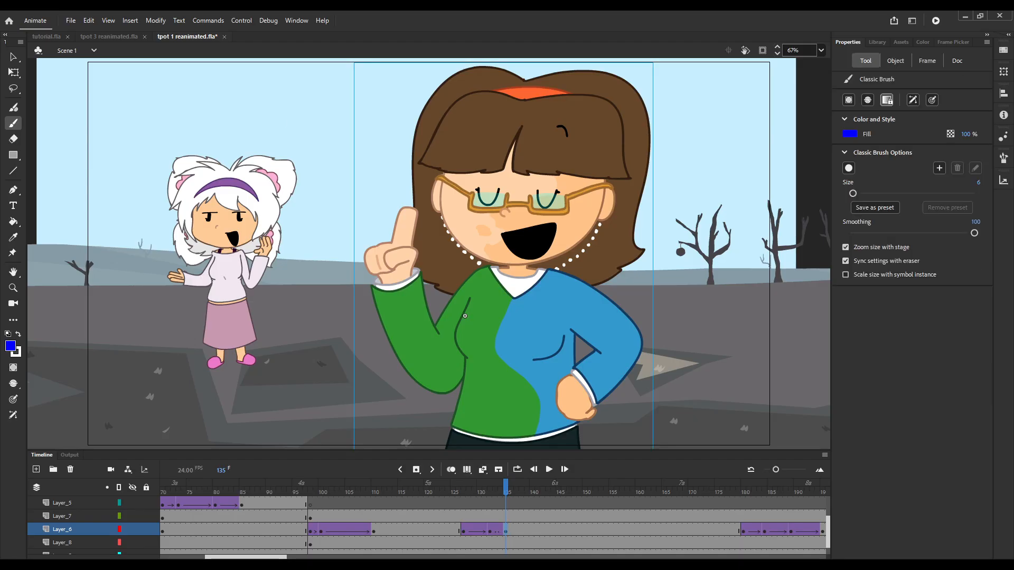
Add a keyframe at frame 132 on the layer above Layer_7 and draw a red diagonal line rising and partly doubling back.
key(comma)
key(comma)
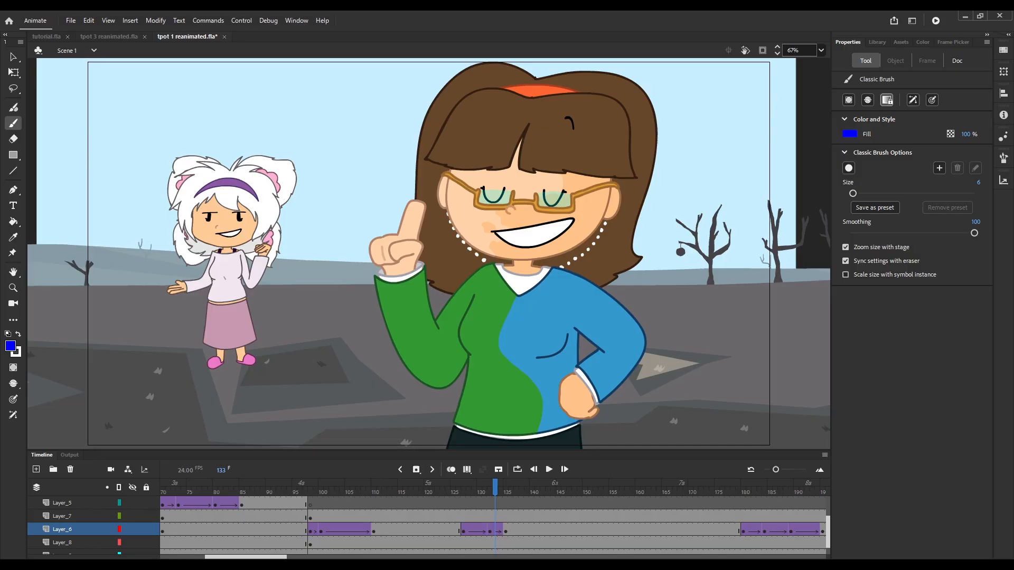
key(comma)
key(comma)
key(comma)
key(comma)
key(comma)
key(comma)
click(490, 504)
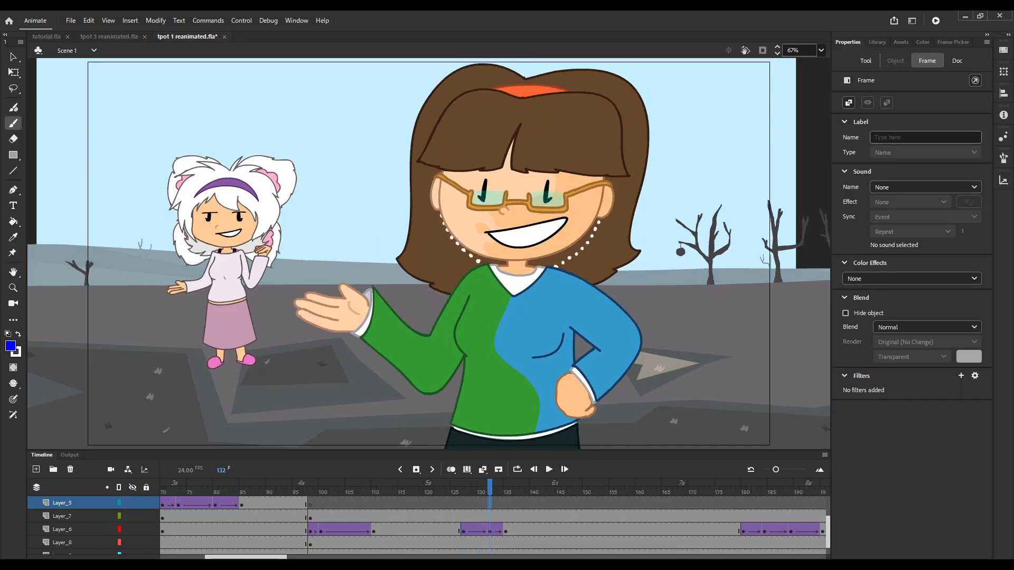
scroll(489, 517, up, 2)
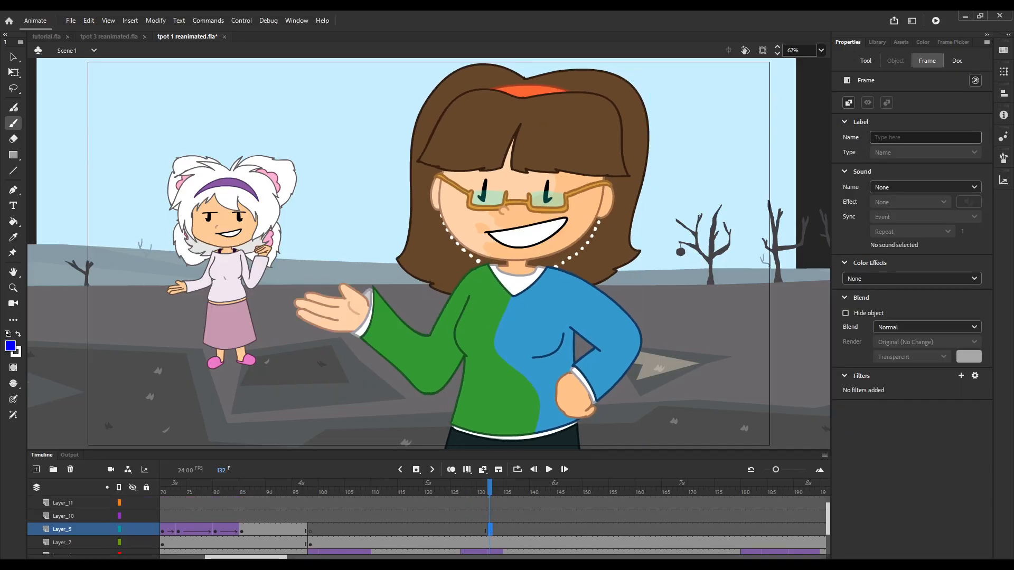
click(11, 345)
mouse_move(205, 132)
mouse_down()
mouse_move(259, 95)
mouse_move(243, 113)
mouse_up()
click(10, 346)
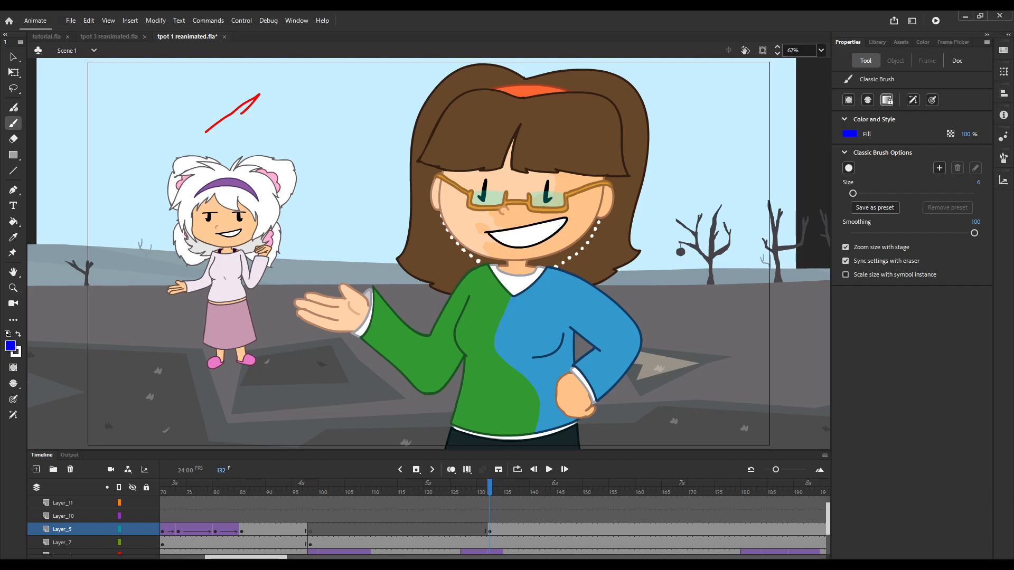
Label the red path in red with A at its start, B at its peak and C at its end.
click(11, 346)
mouse_move(196, 124)
mouse_down()
mouse_move(188, 130)
mouse_move(200, 136)
mouse_up()
key(ctrl+z)
mouse_move(265, 78)
mouse_down()
mouse_move(265, 93)
mouse_move(235, 126)
mouse_move(248, 130)
mouse_up()
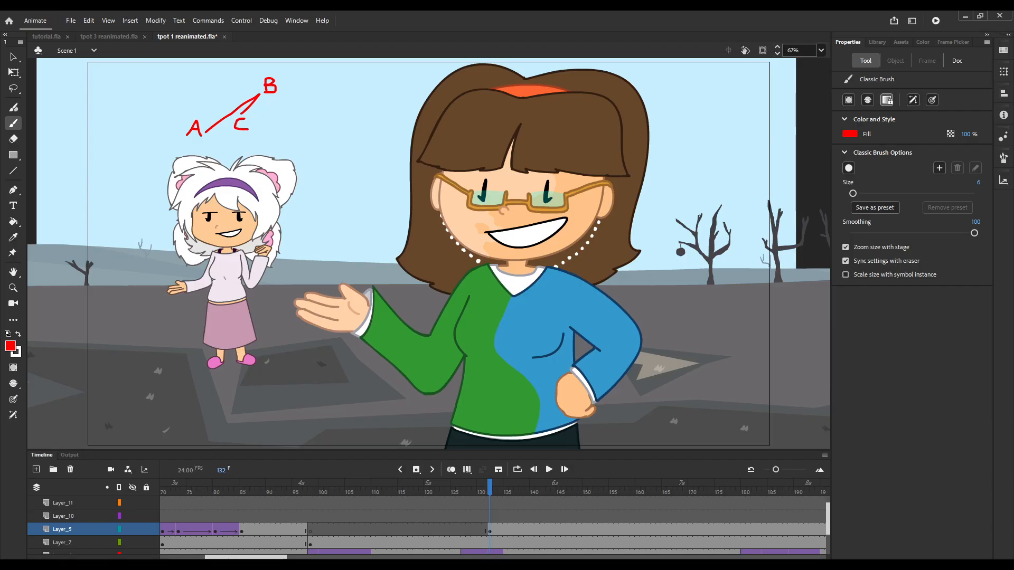
Draw a blue upward arrow and a blue downward arrow side by side, next to the red A-B-C path.
click(11, 346)
drag(305, 135, 308, 95)
key(ctrl+z)
drag(310, 132, 312, 90)
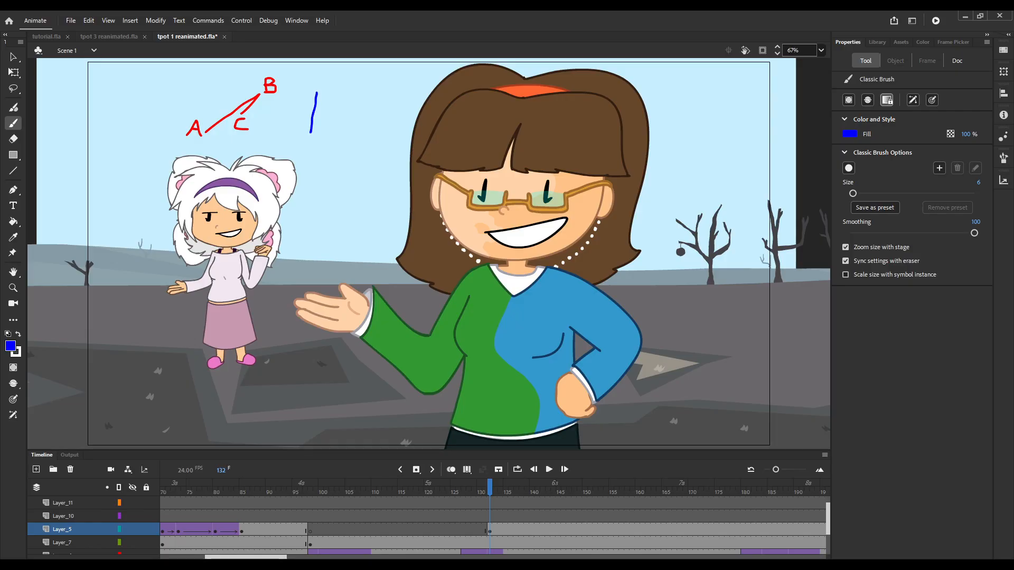
key(ctrl+z)
mouse_move(308, 135)
mouse_down()
mouse_move(308, 91)
mouse_move(322, 121)
mouse_up()
key(ctrl+z)
key(ctrl+z)
key(ctrl+z)
key(ctrl+z)
key(ctrl+z)
key(ctrl+y)
mouse_move(297, 103)
mouse_down()
mouse_move(298, 127)
mouse_move(300, 91)
mouse_move(317, 129)
mouse_move(324, 123)
mouse_up()
key(ctrl+z)
Draw a dark red path below the blue arrows, rising diagonally to a dot and bending outward, and begin its A label.
drag(317, 210, 336, 171)
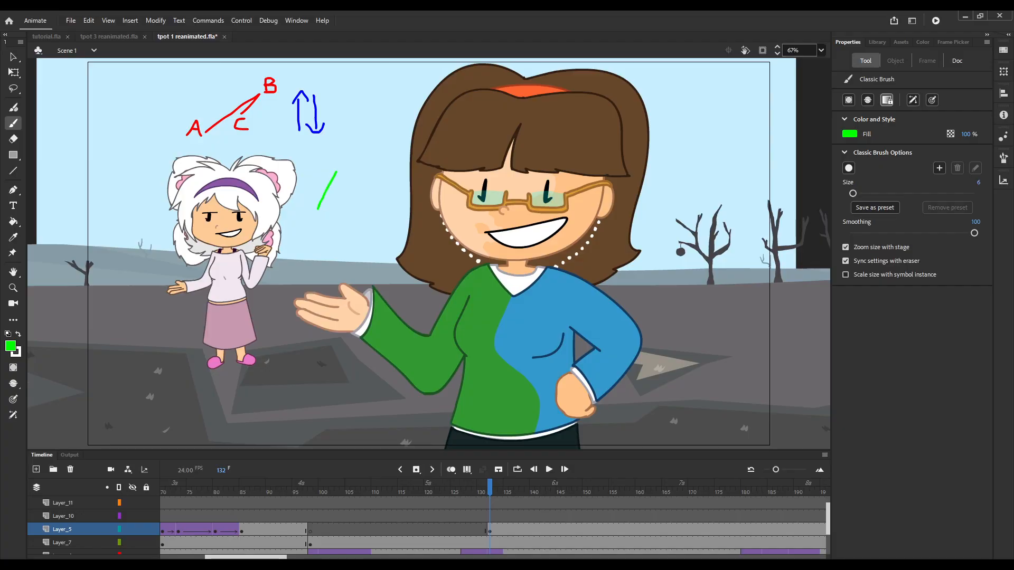
key(ctrl+z)
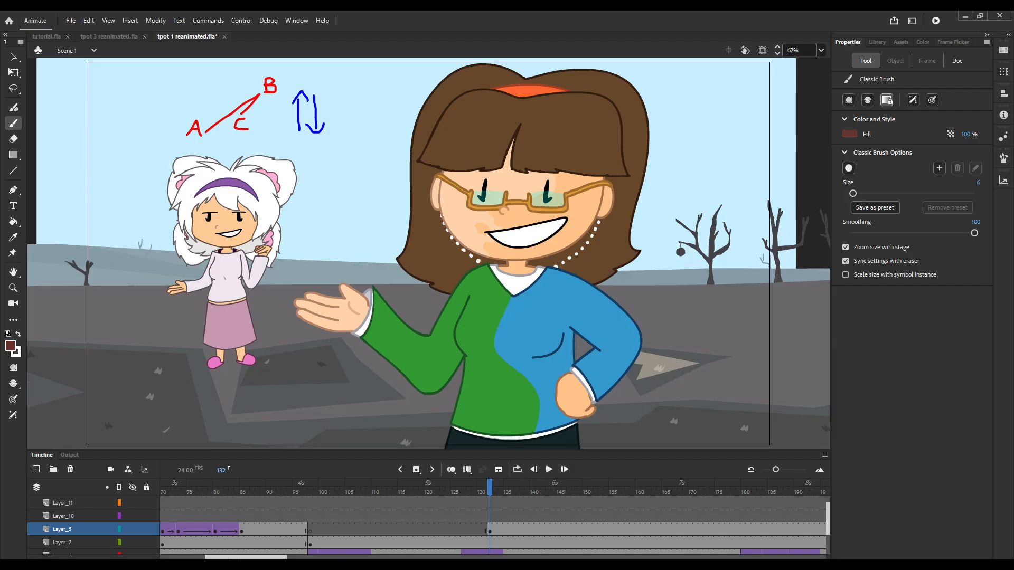
drag(316, 209, 328, 171)
key(ctrl+z)
drag(309, 209, 345, 162)
drag(296, 221, 309, 220)
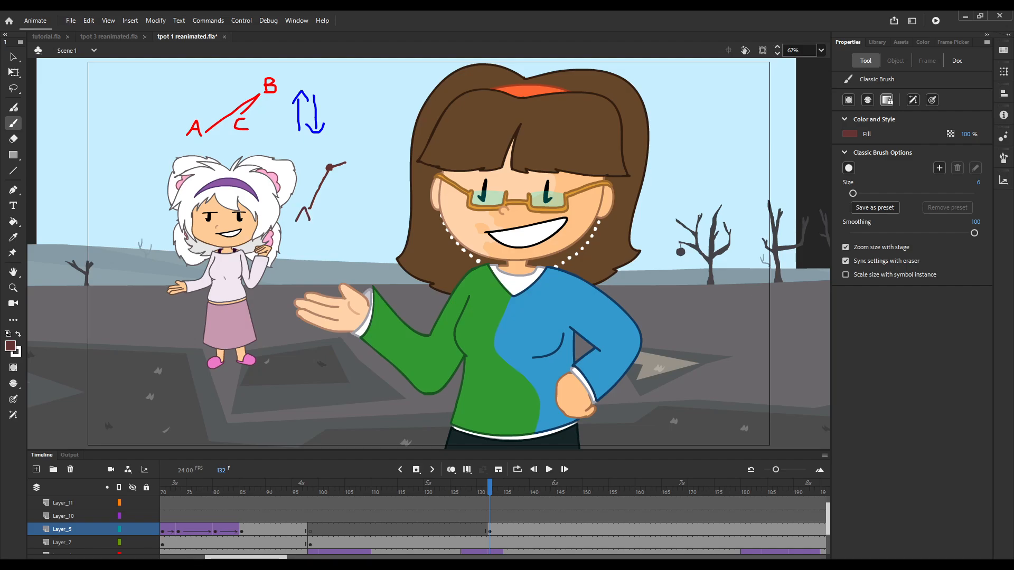
Complete the dark red diagram with a bent return path, B and C labels and small marks beside both bends.
mouse_move(318, 153)
mouse_down()
mouse_move(325, 161)
mouse_move(312, 162)
mouse_move(352, 159)
mouse_up()
drag(352, 145, 350, 158)
key(ctrl+z)
key(ctrl+z)
key(ctrl+z)
mouse_move(346, 162)
mouse_down()
mouse_move(347, 181)
mouse_move(333, 183)
mouse_move(359, 188)
mouse_move(330, 201)
mouse_up()
key(ctrl+z)
key(ctrl+z)
key(ctrl+z)
key(ctrl+z)
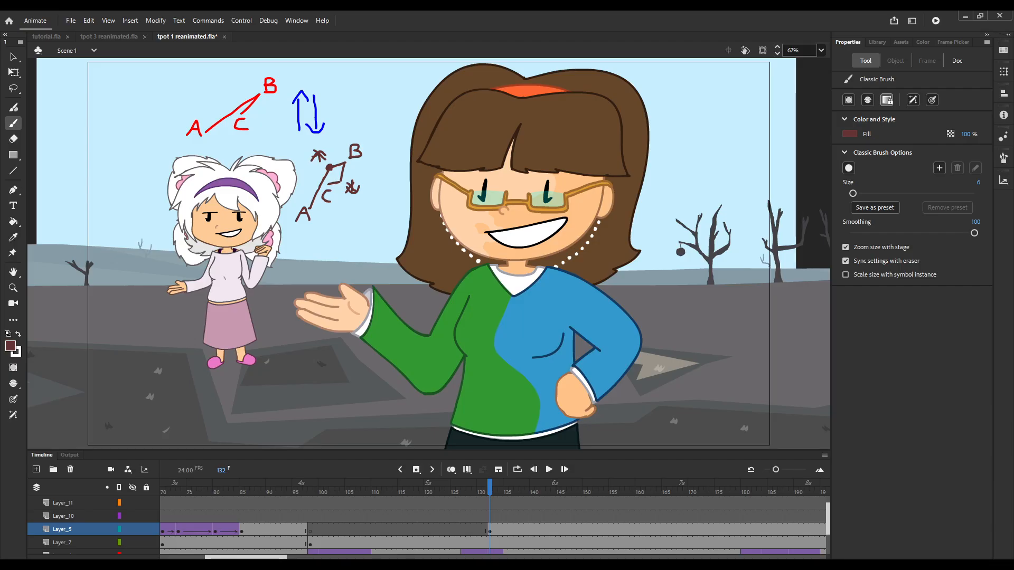
Delete the drawn motion path diagrams at frame 132 and close tpot 1 reanimated.fla.
key(q)
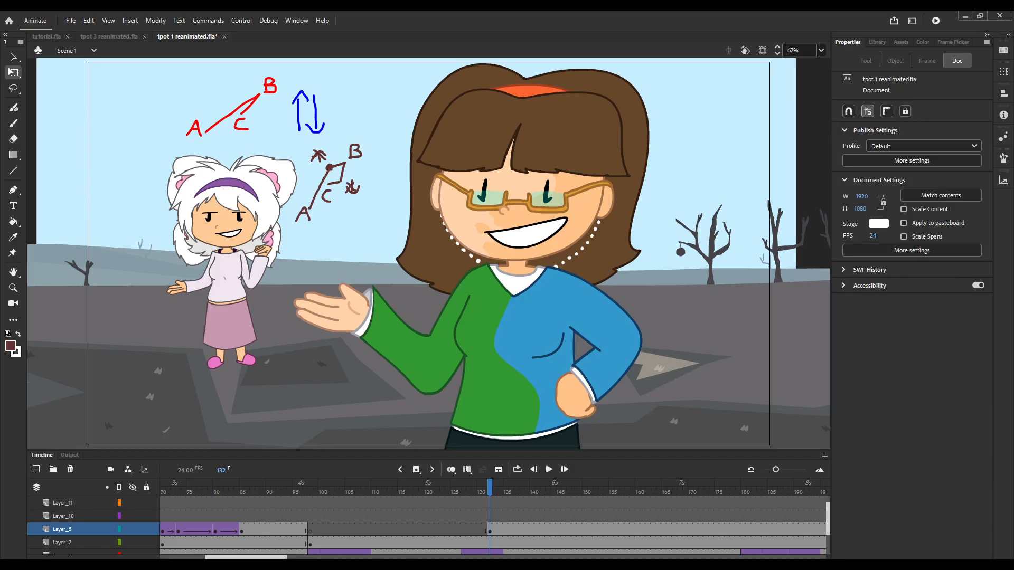
click(485, 529)
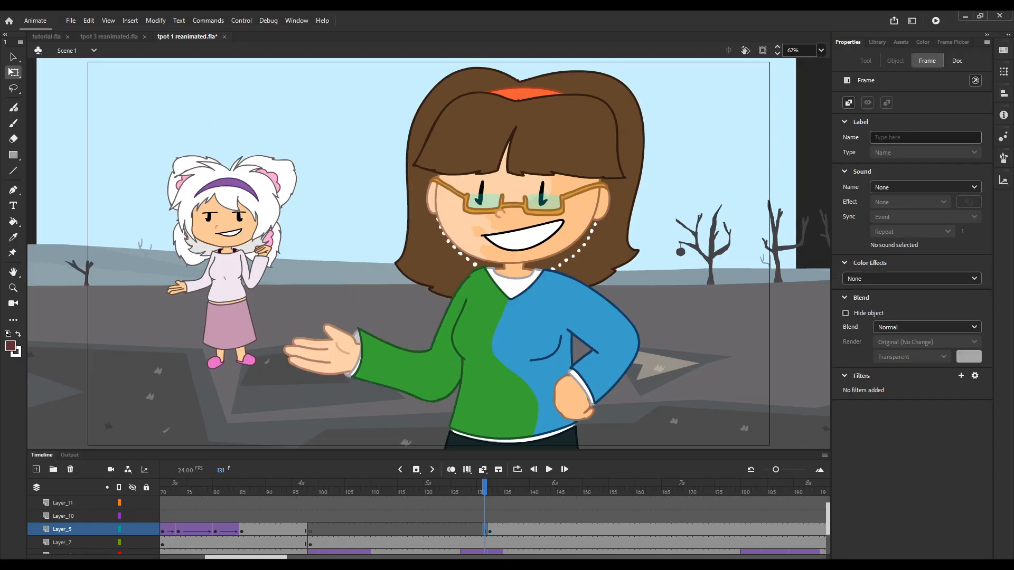
click(495, 530)
click(490, 529)
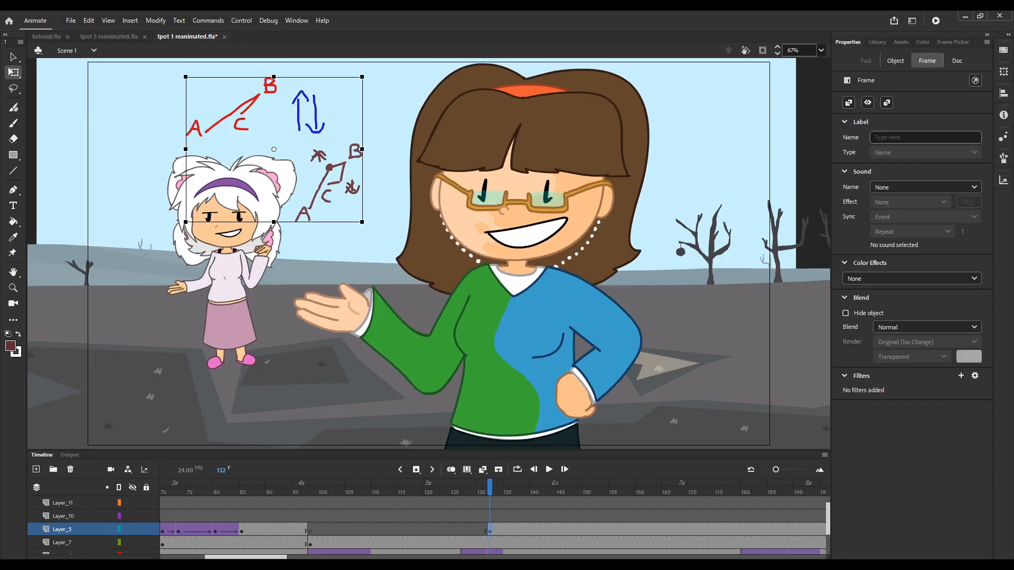
key(Delete)
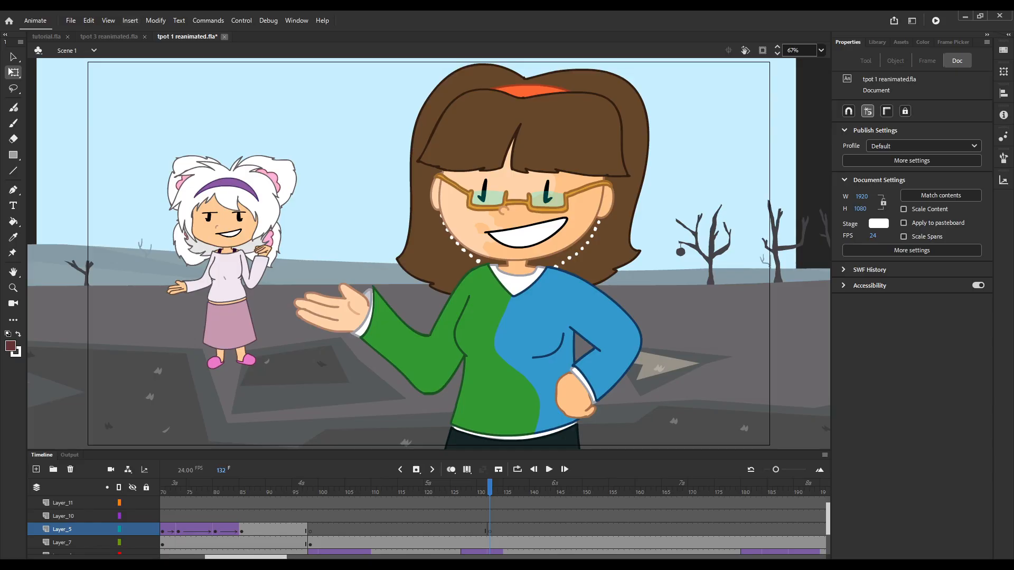
key(ctrl+w)
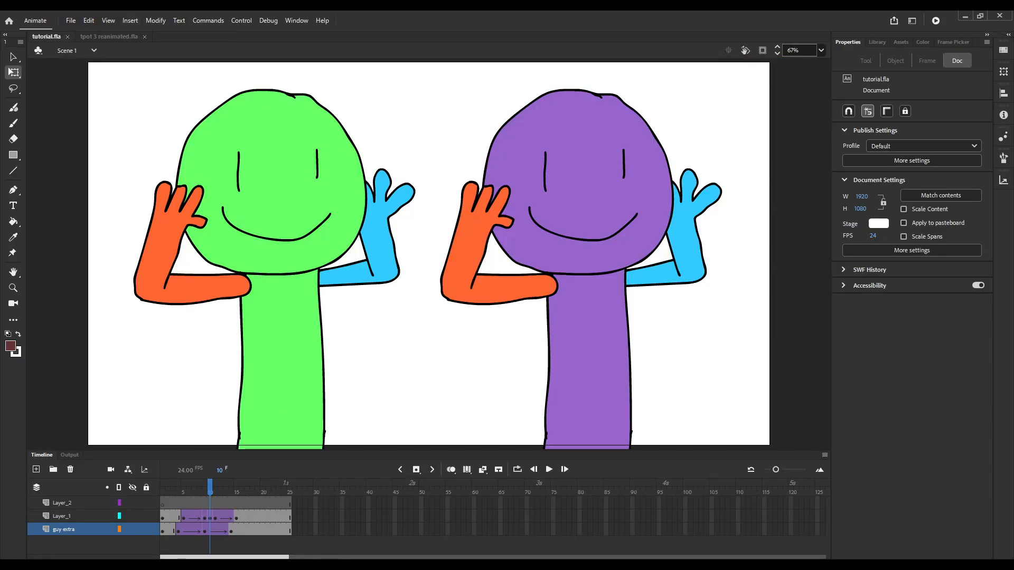
Bring up frame 1270 of tpot 3 reanimated.fla with the whole stage in view and lock all its layers.
click(108, 37)
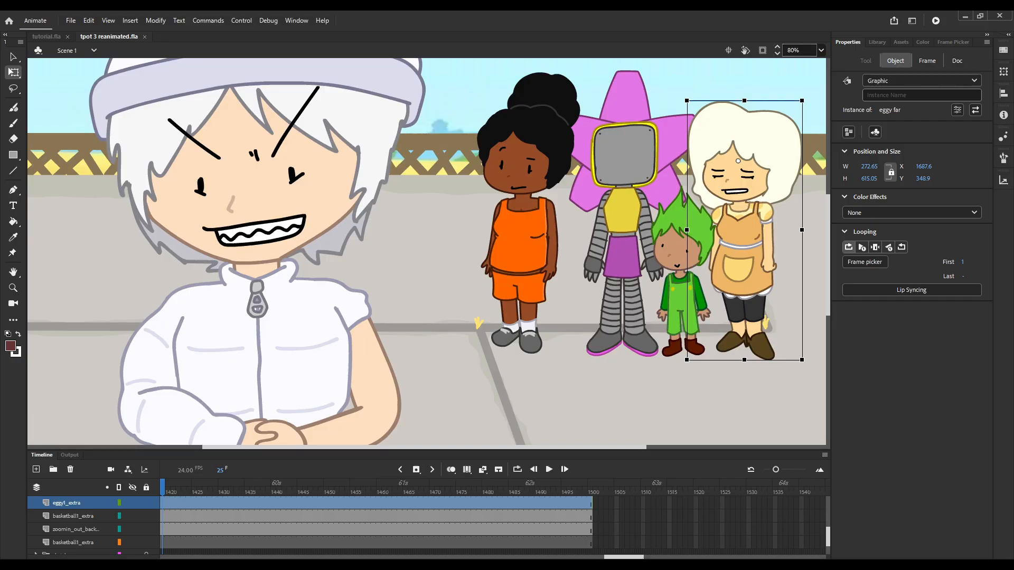
drag(624, 557, 565, 557)
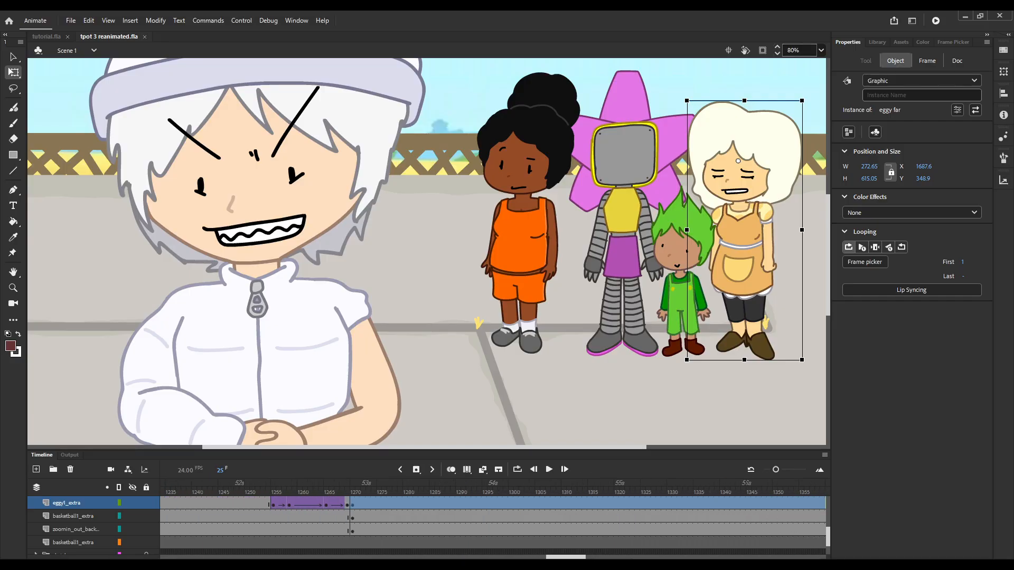
click(352, 490)
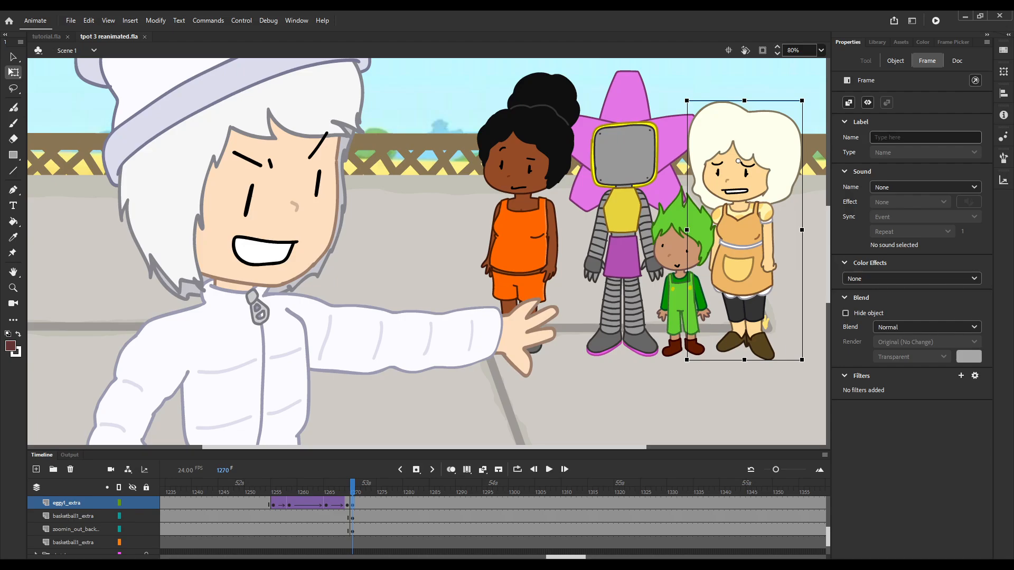
click(821, 50)
click(804, 61)
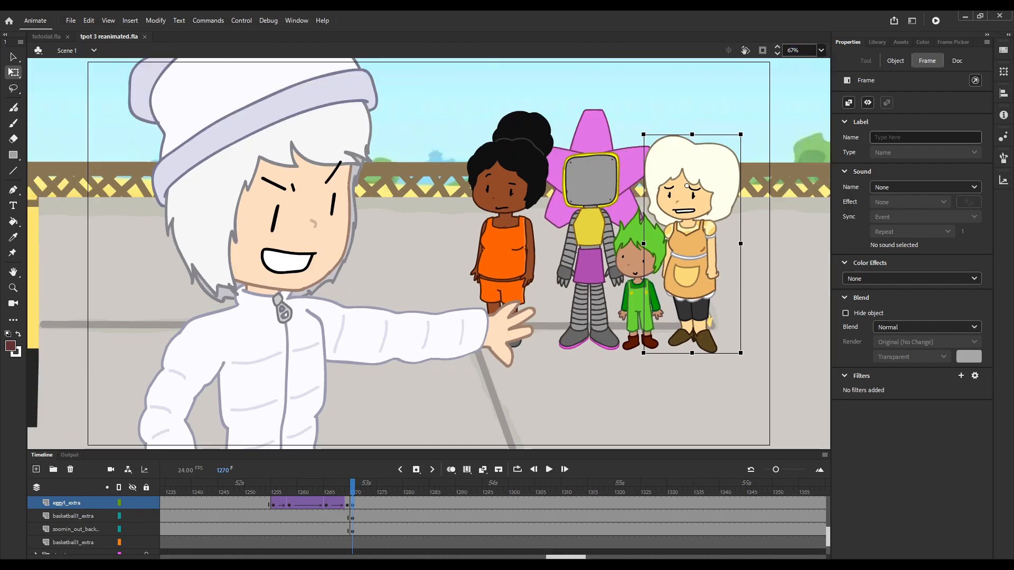
click(660, 393)
click(147, 487)
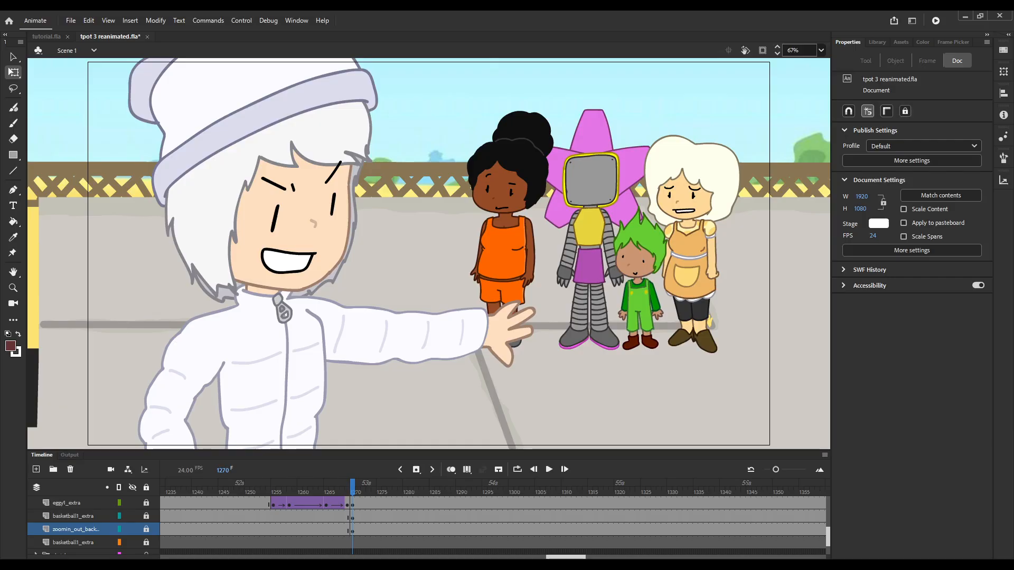
Advance frame by frame from 1270 to about 1281 to examine the white-haired character's arm movement.
scroll(429, 525, up, 1)
key(comma)
key(period)
key(period)
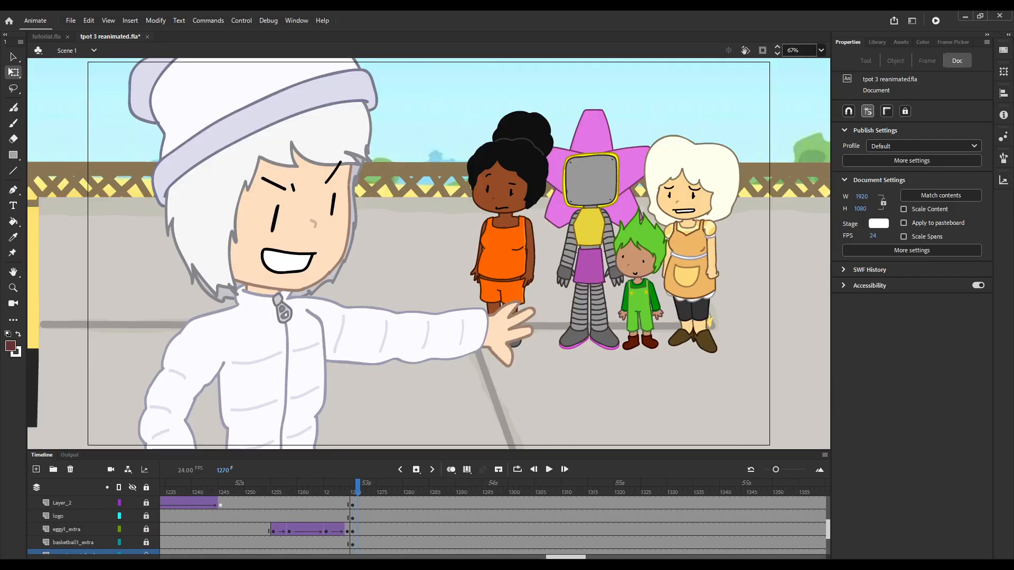
key(period)
key(period)
key(period)
key(period)
key(period)
key(period)
key(period)
key(period)
key(period)
key(period)
key(period)
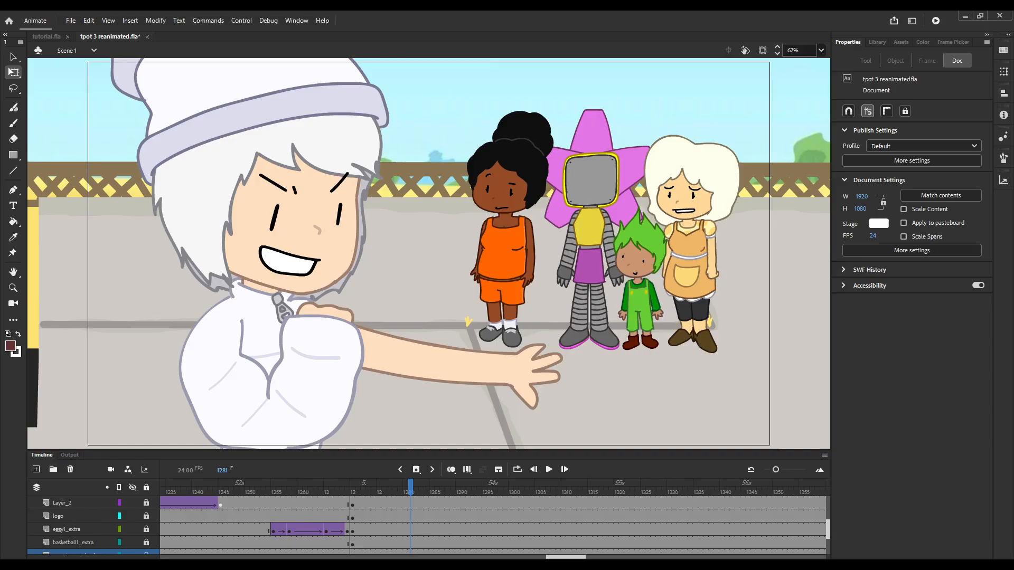
key(comma)
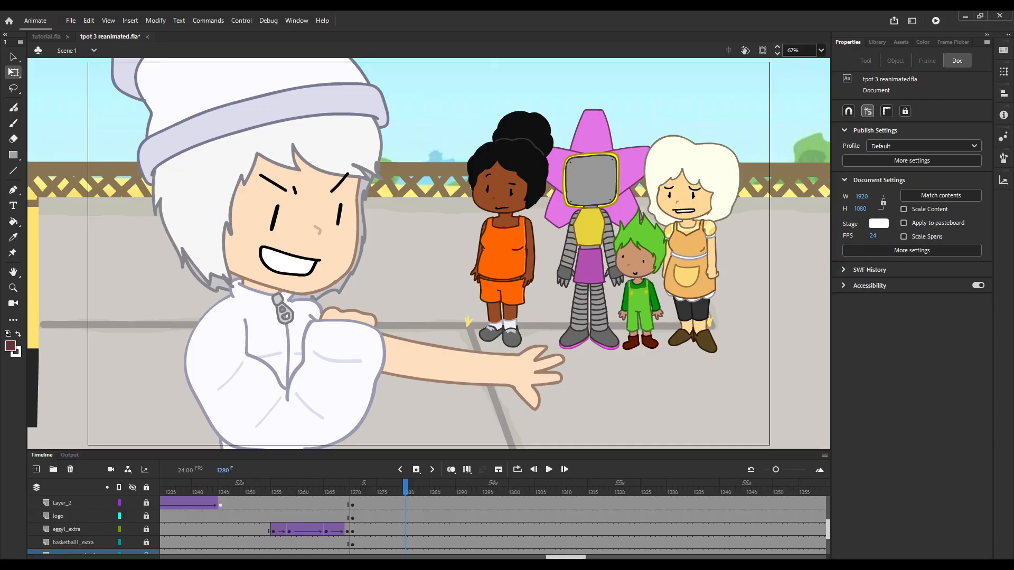
Compare the character's pose on Layer_3 between frames 1280 and 1286, checking the tween settings at frame 1284.
scroll(493, 525, up, 1)
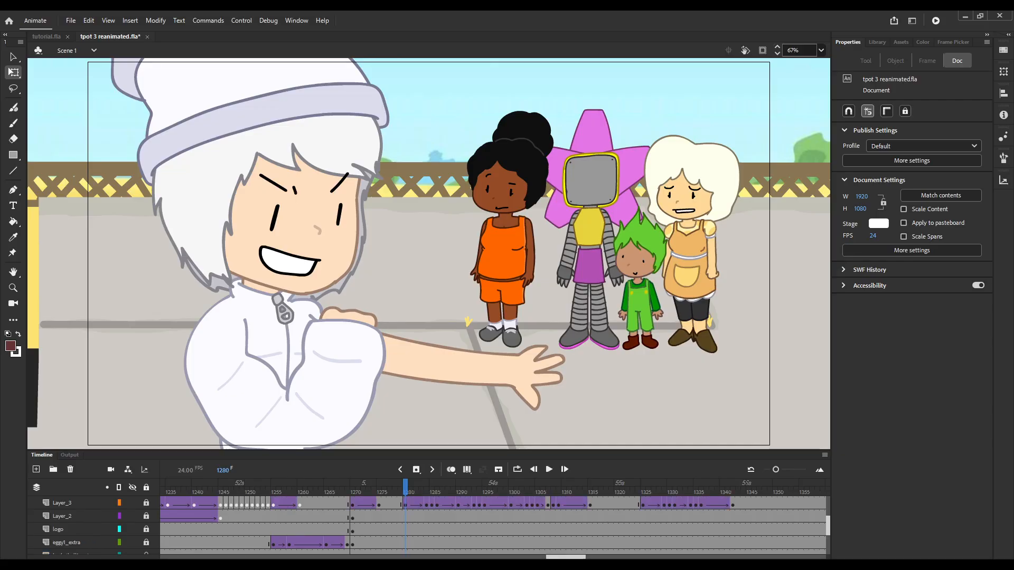
mouse_move(427, 503)
mouse_down()
mouse_move(437, 503)
mouse_move(416, 487)
mouse_up()
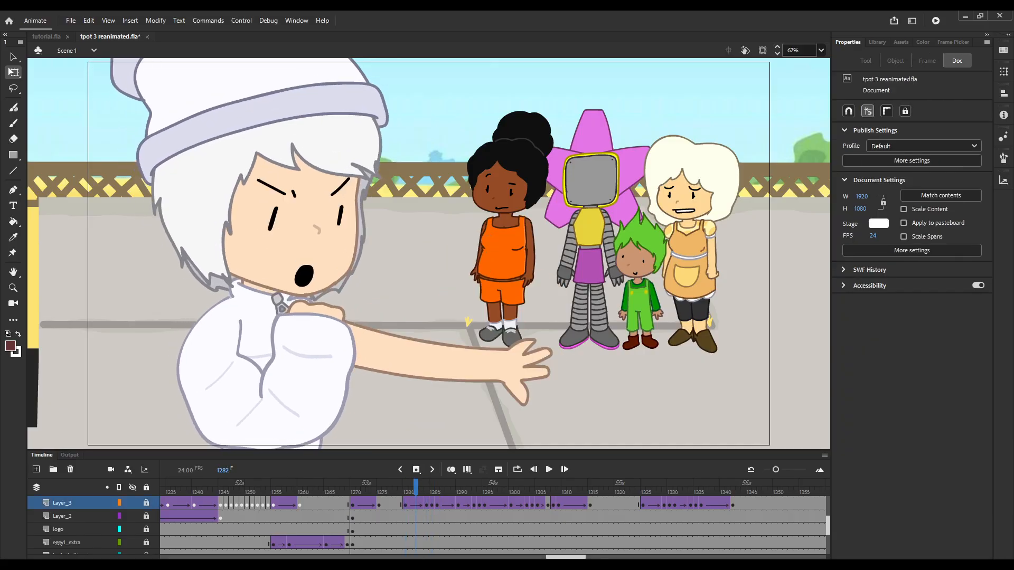
key(comma)
key(comma)
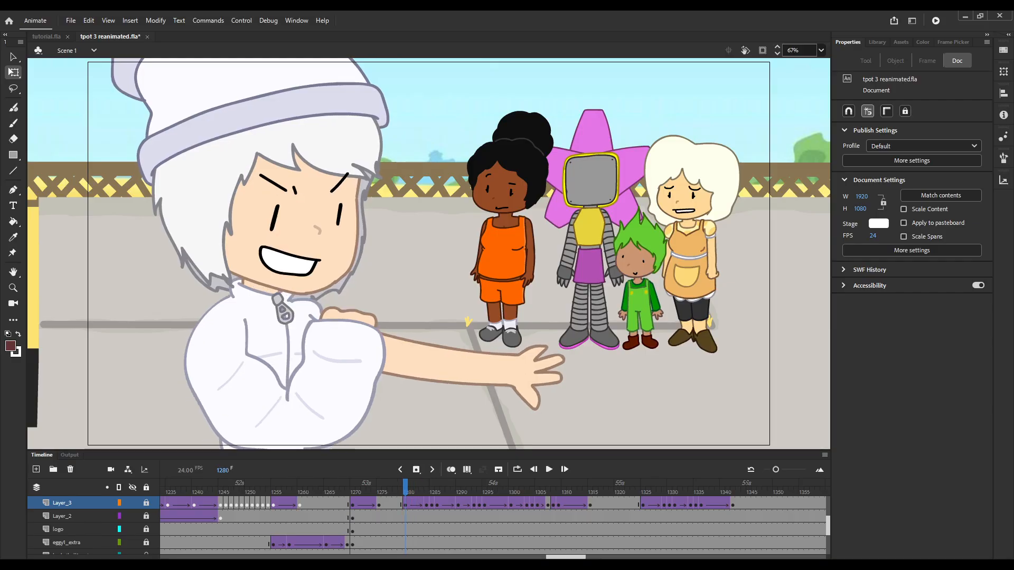
click(427, 504)
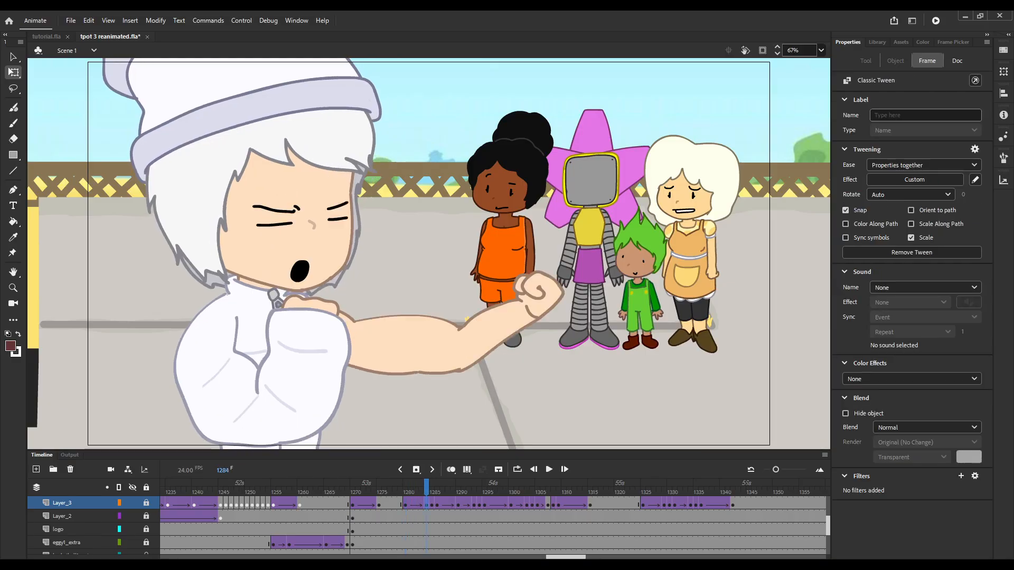
key(period)
key(period)
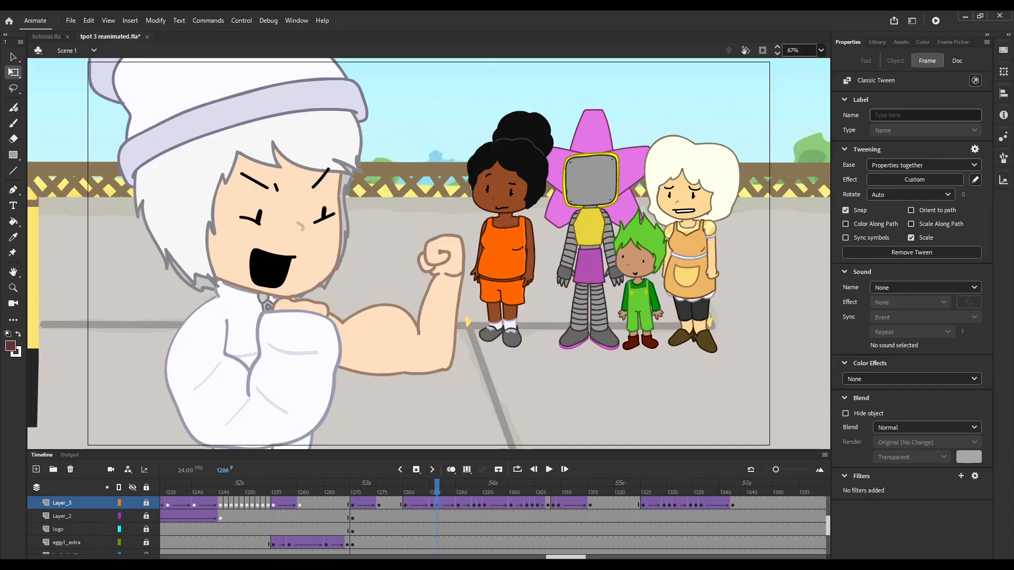
click(415, 491)
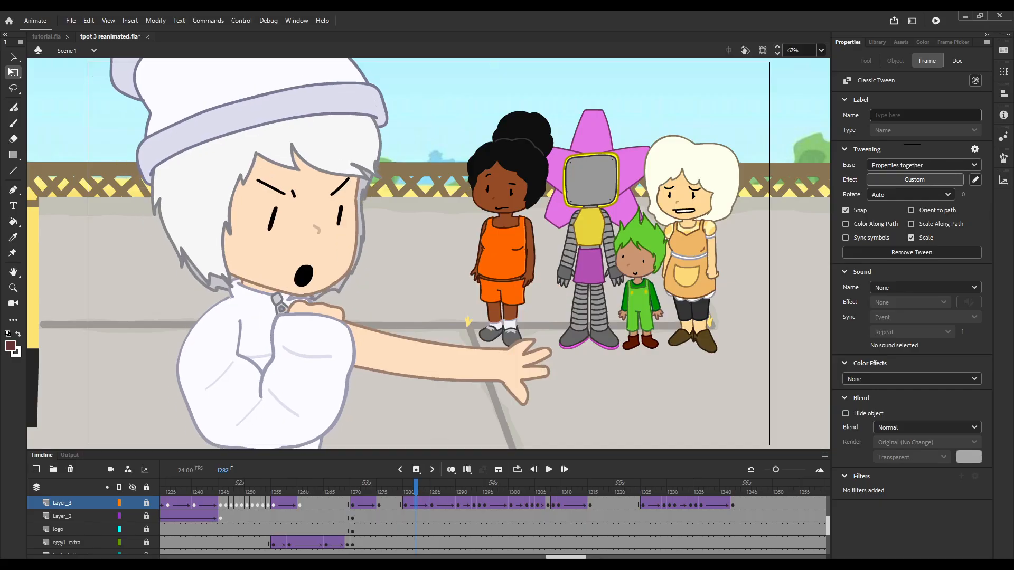
key(ctrl+z)
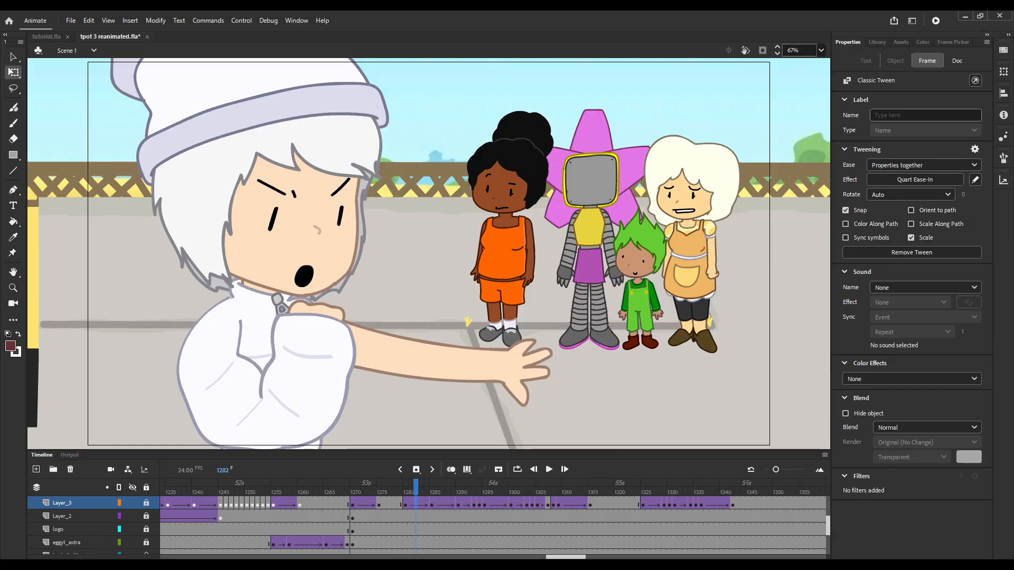
click(437, 491)
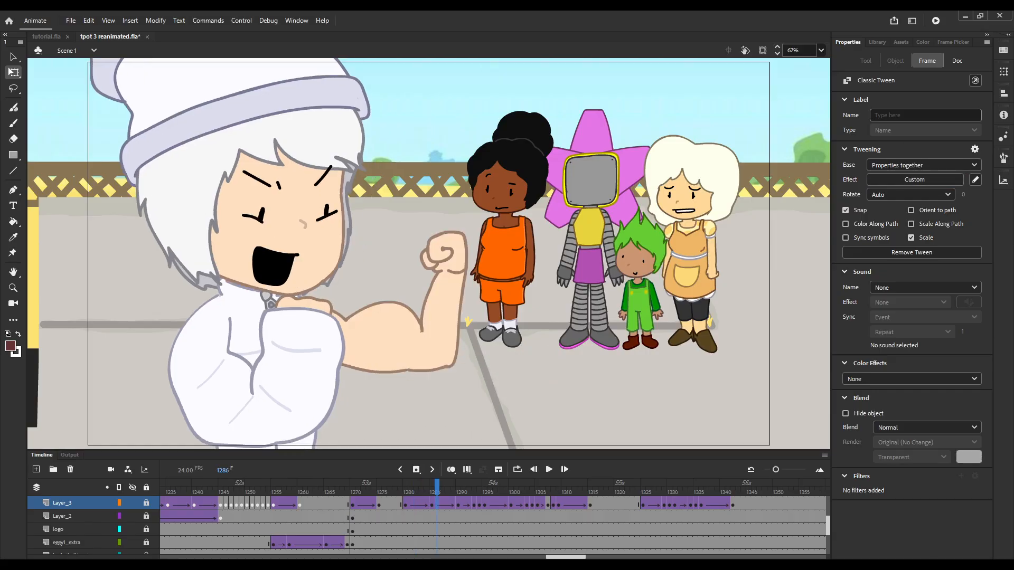
key(ctrl+z)
mouse_move(437, 491)
mouse_down()
mouse_move(405, 491)
mouse_move(442, 491)
mouse_move(405, 491)
mouse_move(432, 491)
mouse_up()
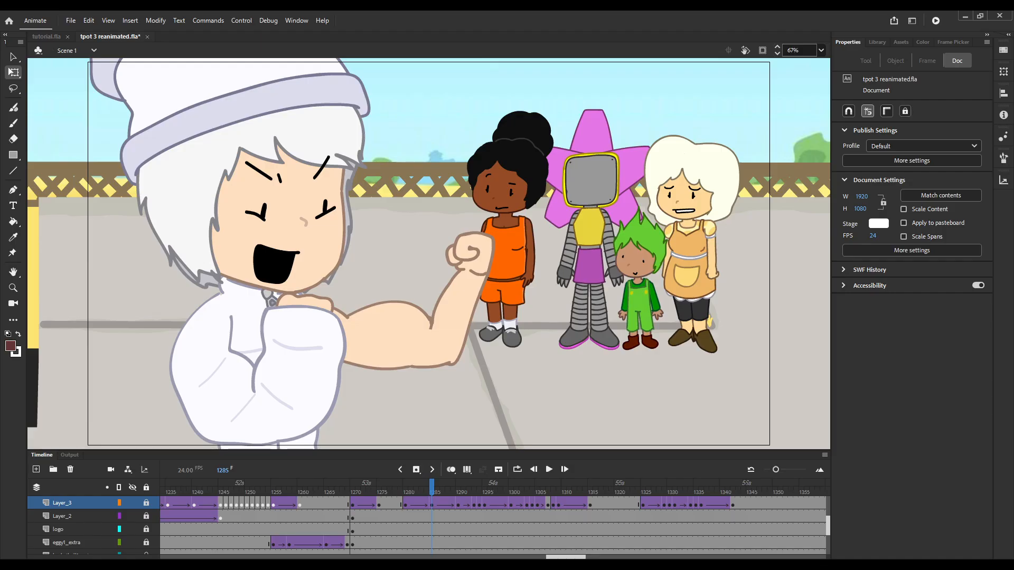
Follow the raised-arm pose from frame 1285 to frame 1290 and return to frame 1285.
key(period)
key(period)
key(period)
key(period)
key(period)
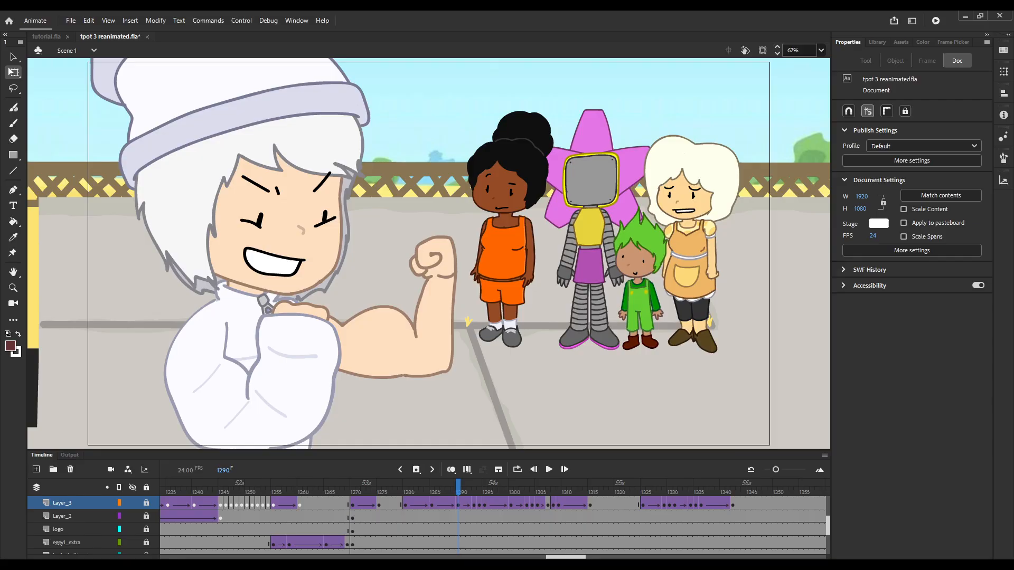
key(alt+comma)
key(alt+comma)
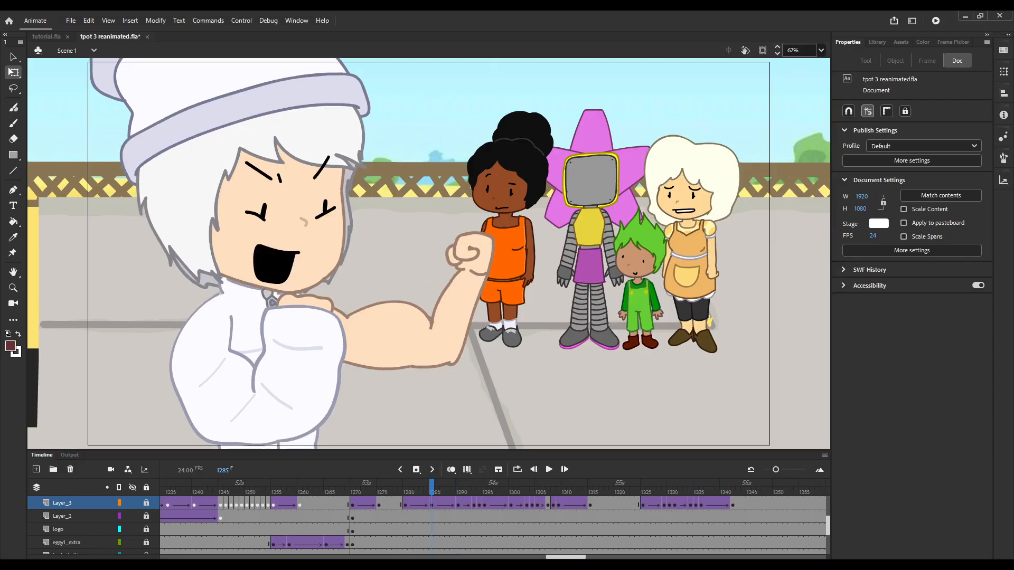
Unlock Layer_3 and select the white-haired character at frame 1284.
drag(405, 486, 426, 487)
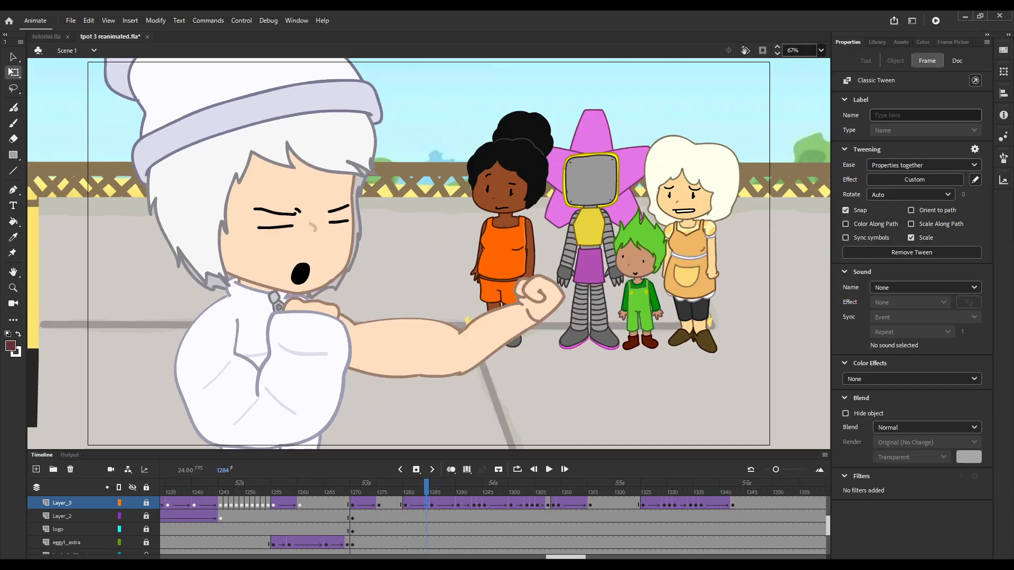
key(F6)
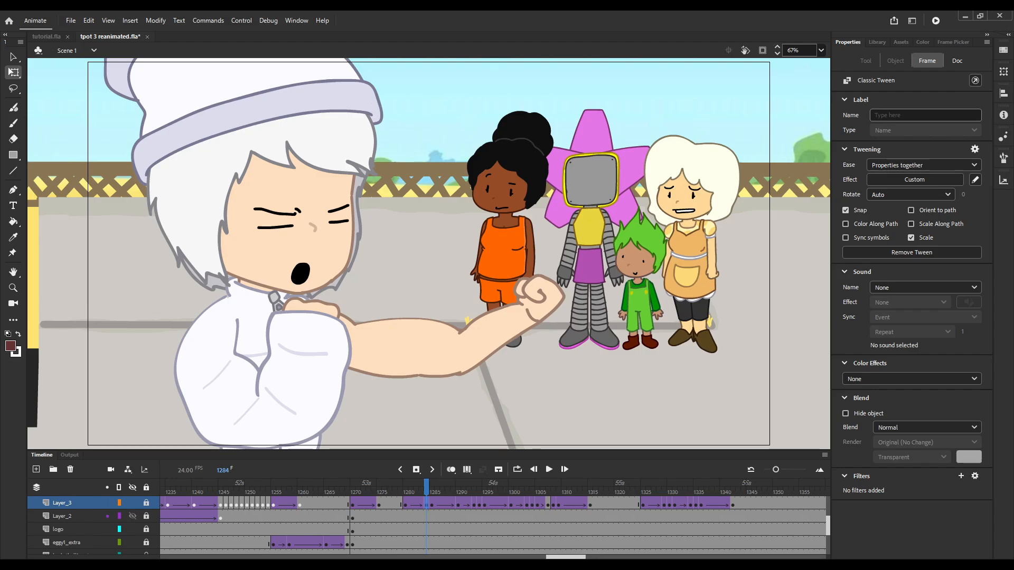
click(146, 503)
click(268, 198)
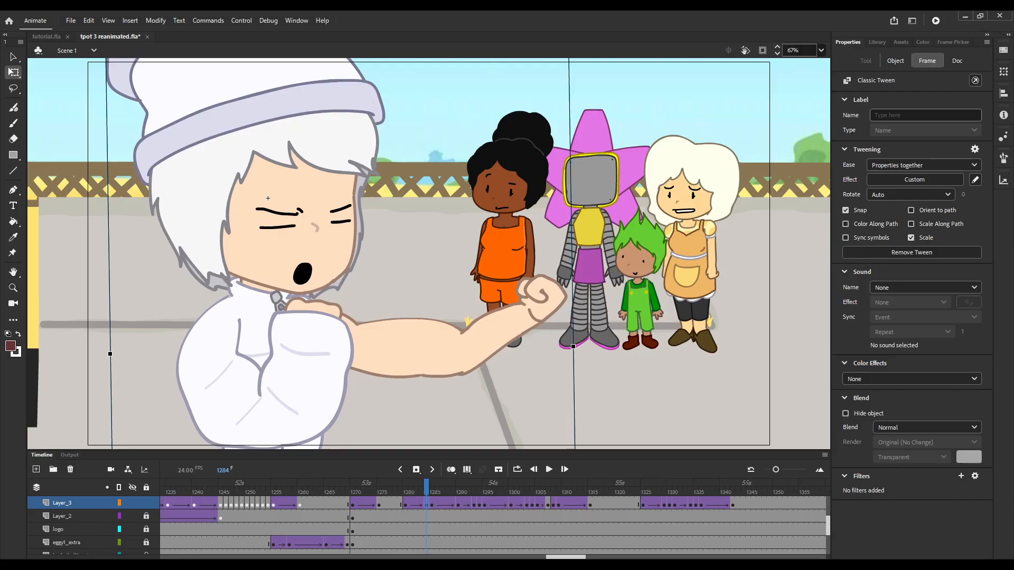
Compare the selected character's position across frames 1284 to 1287 to examine the scene-level tween.
key(period)
key(period)
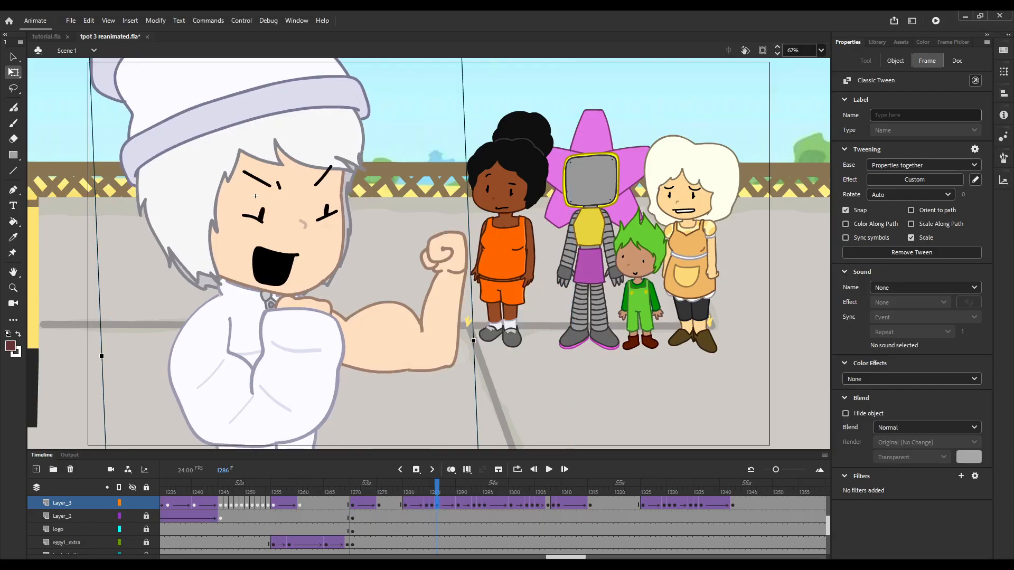
drag(255, 196, 252, 196)
key(comma)
key(comma)
key(comma)
key(comma)
key(comma)
key(period)
key(period)
key(period)
key(period)
key(period)
key(period)
key(period)
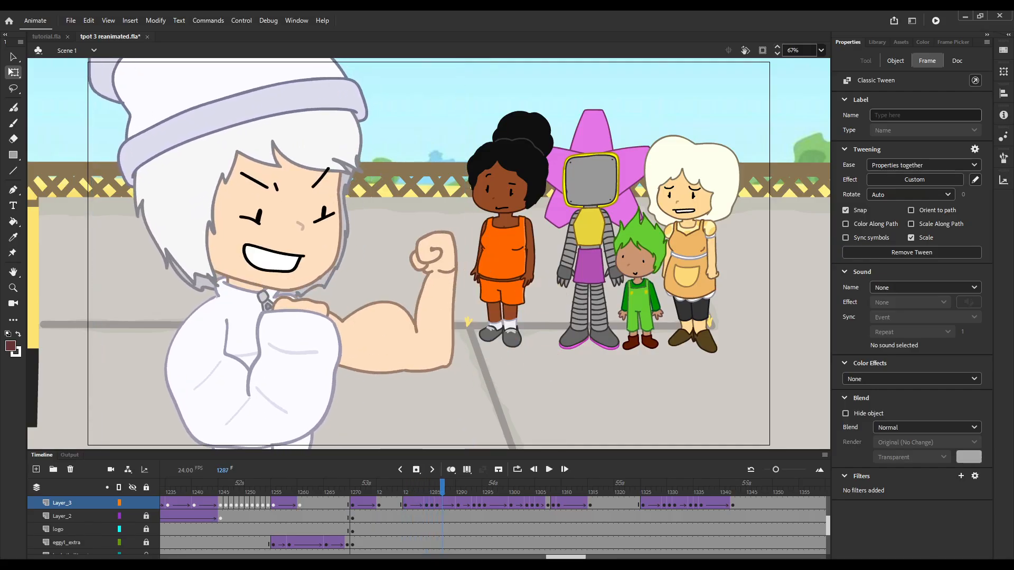
key(comma)
Move back and forth around frames 1283 and 1284 to examine the change from open hand to clenched fist.
key(comma)
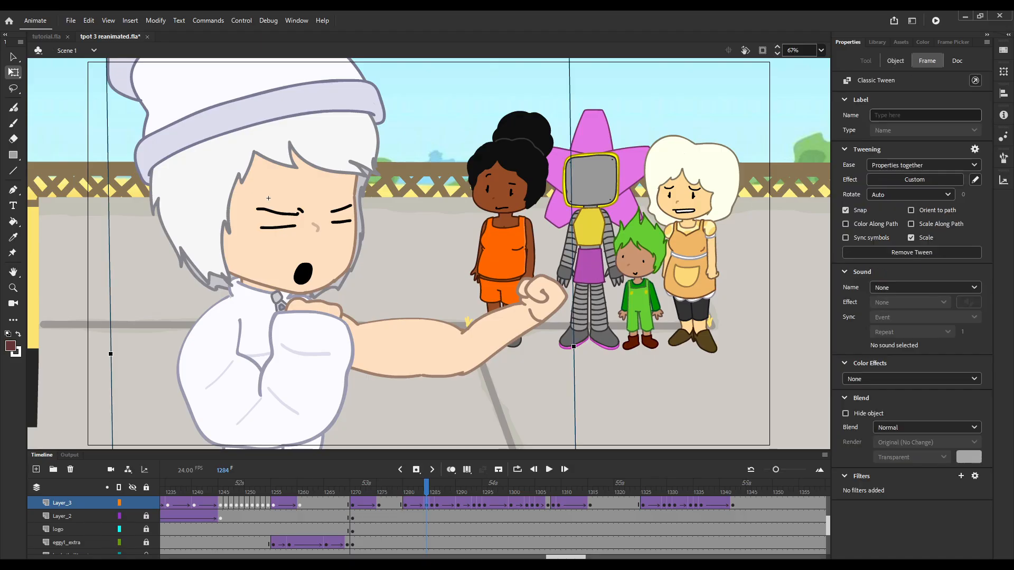
key(comma)
key(comma)
key(comma)
key(comma)
key(comma)
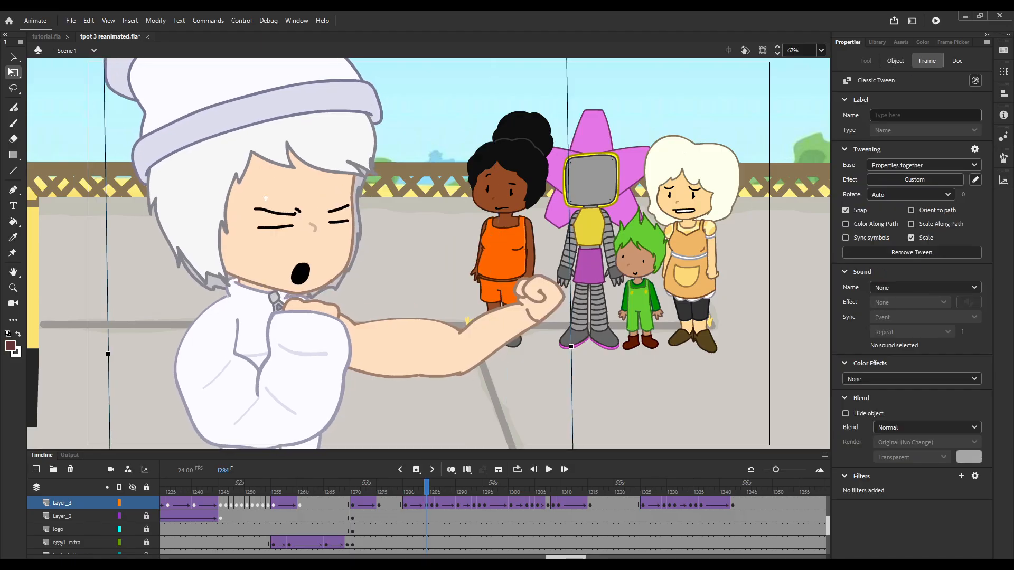
key(period)
key(period)
key(period)
key(period)
key(period)
key(period)
key(period)
key(comma)
key(comma)
key(comma)
key(comma)
key(comma)
key(comma)
key(comma)
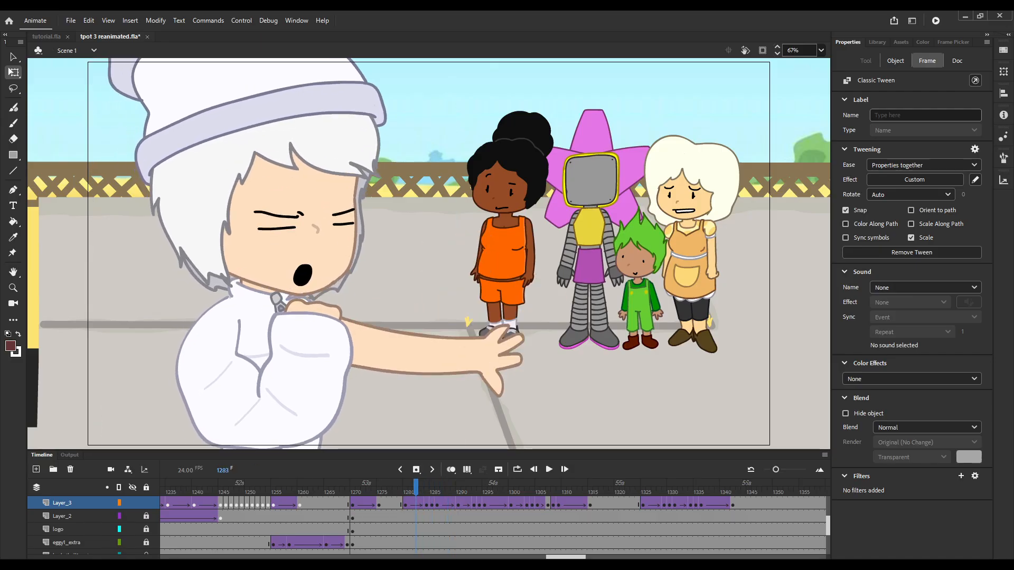
Play the arm-flexing animation from about frame 1283 to 1297 and go back to frame 1289.
key(Return)
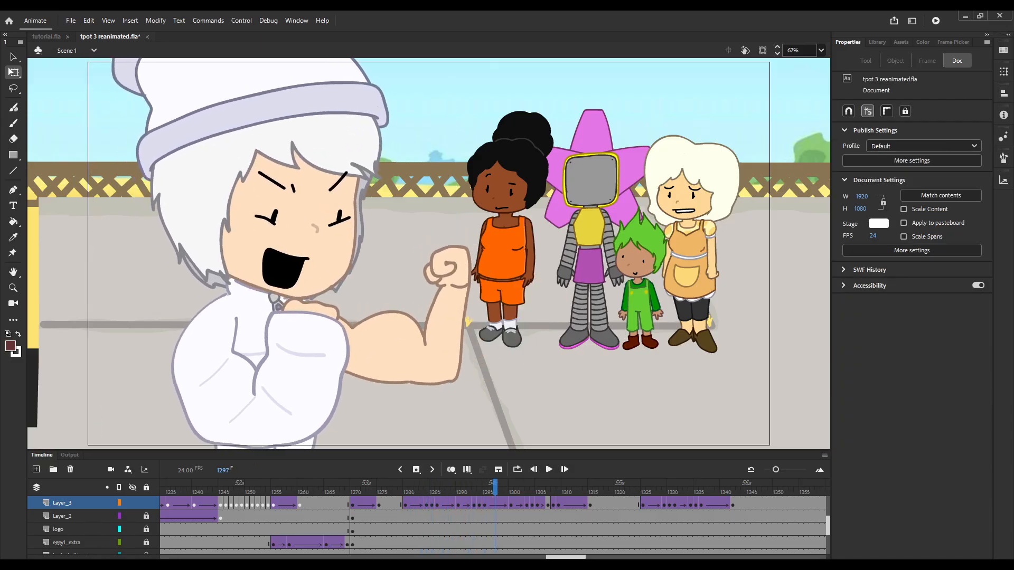
key(Return)
key(comma)
key(comma)
key(comma)
key(comma)
key(comma)
key(comma)
key(comma)
key(comma)
key(comma)
key(comma)
key(comma)
key(comma)
Inspect the frames around 1286 again, comparing the character's mouth and flexed arm frame by frame.
key(comma)
key(comma)
key(comma)
key(period)
key(period)
key(period)
key(period)
key(period)
key(period)
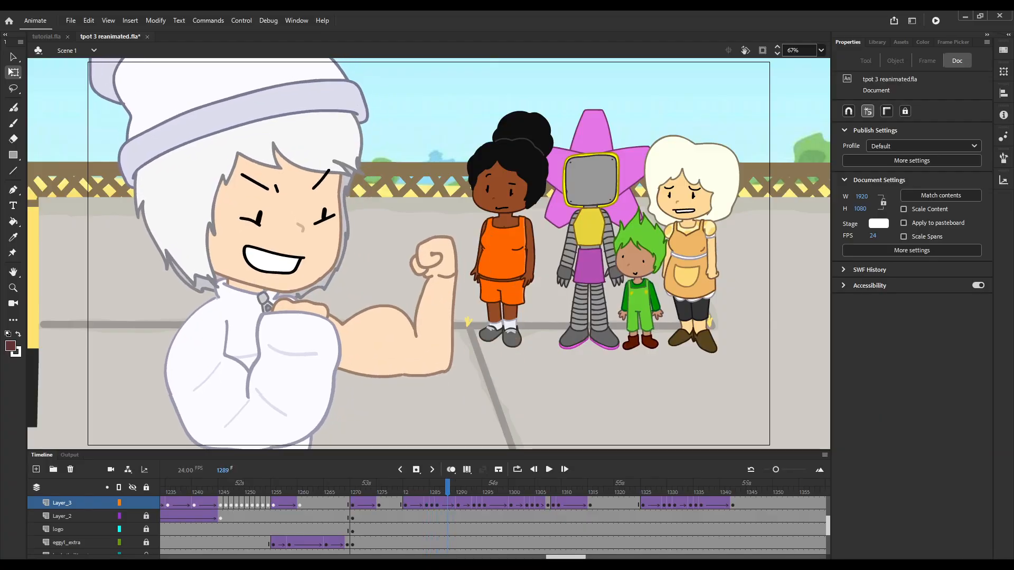
key(comma)
key(comma)
key(comma)
key(comma)
key(comma)
key(period)
key(period)
key(period)
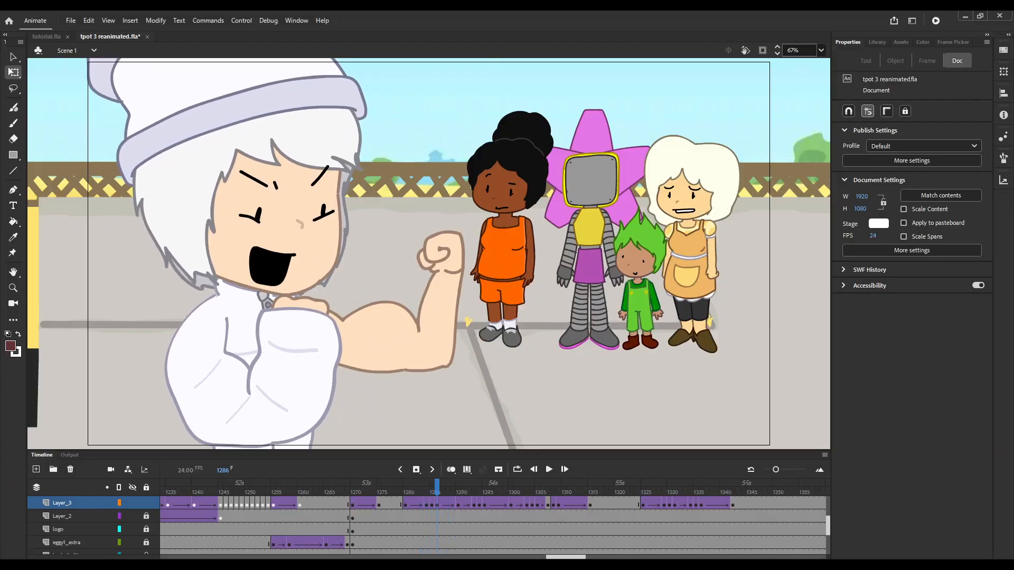
Select the white-hatted character at frame 1286 and step around frame 1284 to compare its scene-level tween position.
click(252, 197)
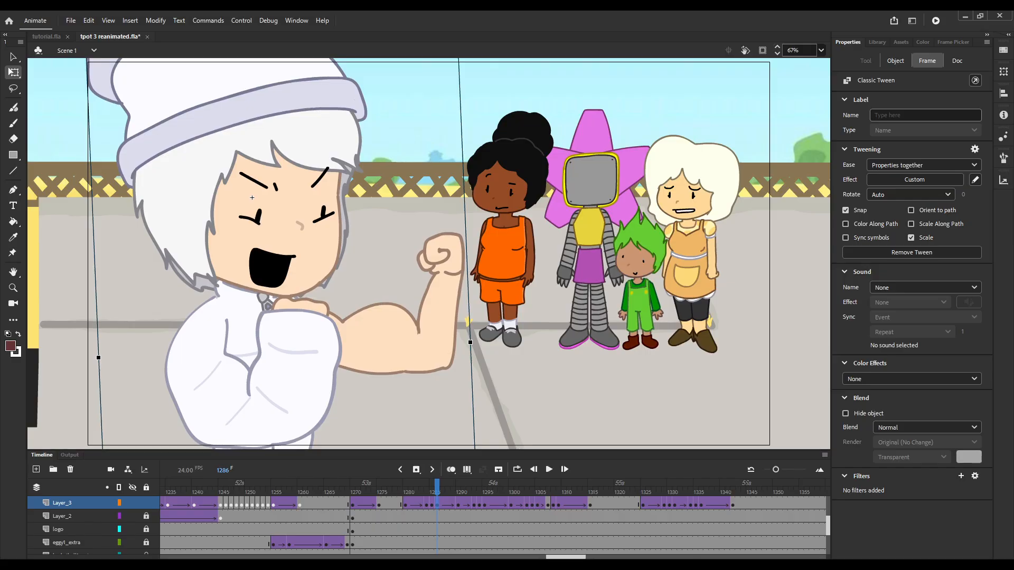
key(comma)
key(comma)
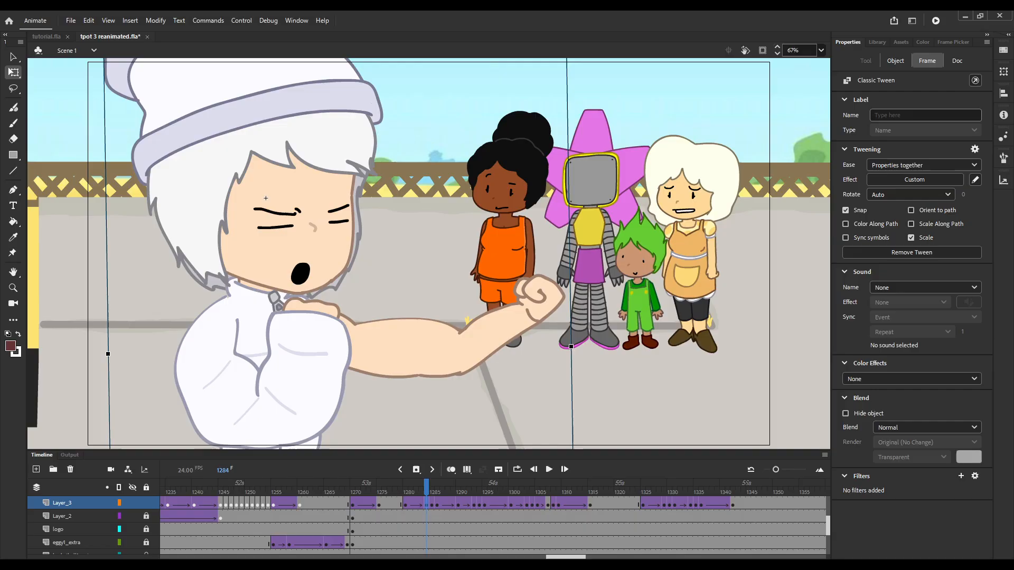
key(comma)
key(comma)
key(period)
key(period)
key(period)
key(period)
key(period)
key(period)
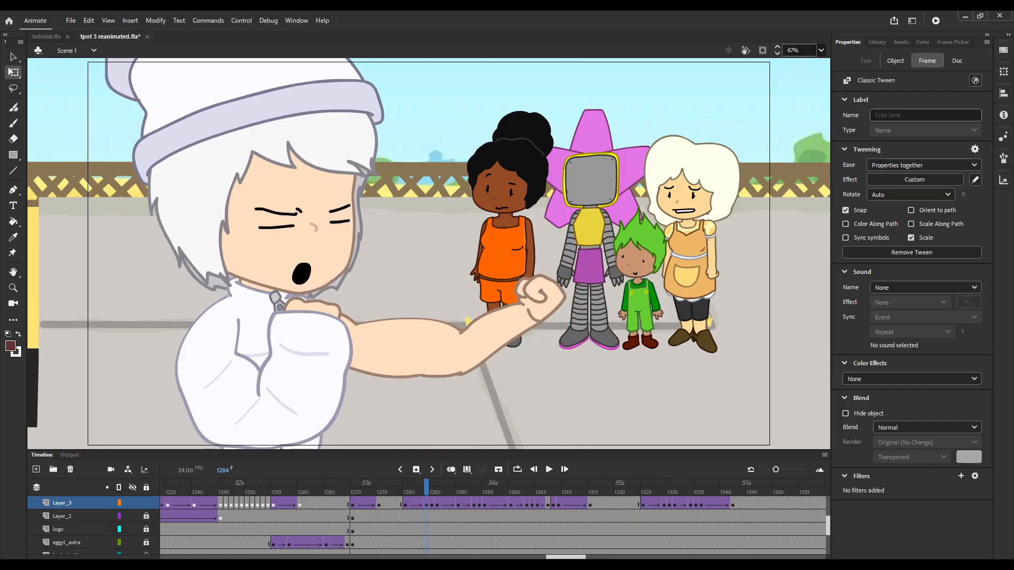
Step back to frame 1279 and forward again to examine how the open hand becomes a clenched fist.
key(comma)
key(comma)
key(comma)
key(comma)
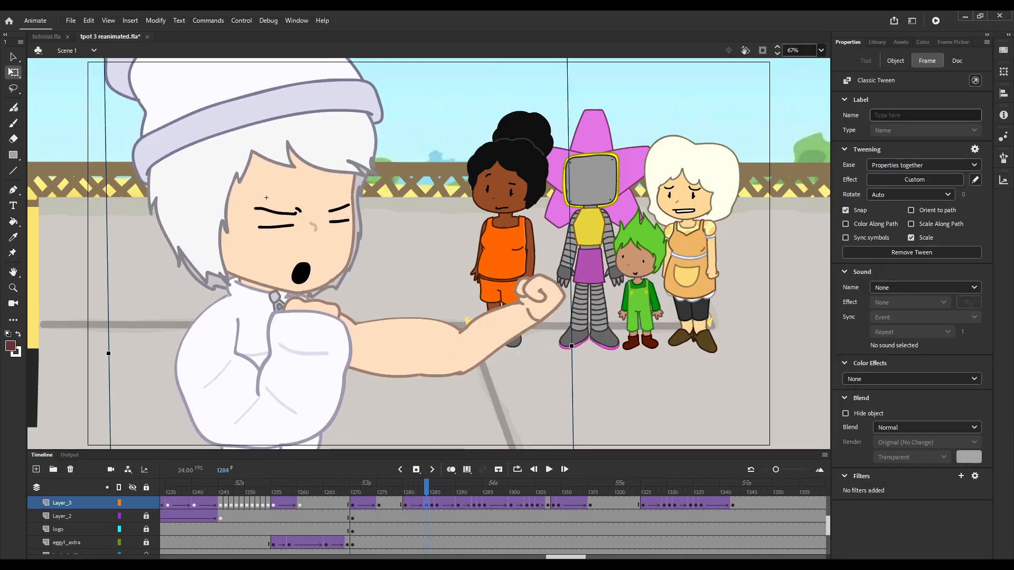
key(comma)
key(comma)
key(comma)
key(comma)
key(period)
key(period)
key(period)
key(period)
key(period)
key(period)
key(period)
key(period)
key(period)
key(comma)
key(comma)
key(comma)
key(comma)
key(comma)
key(comma)
key(comma)
key(comma)
key(comma)
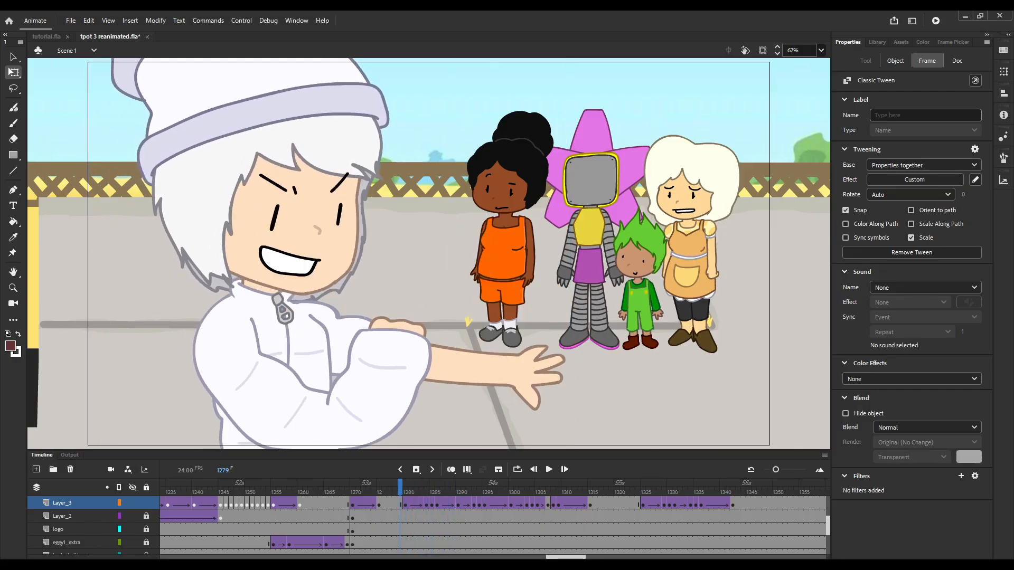
key(period)
key(period)
key(period)
key(period)
key(period)
key(period)
key(period)
key(period)
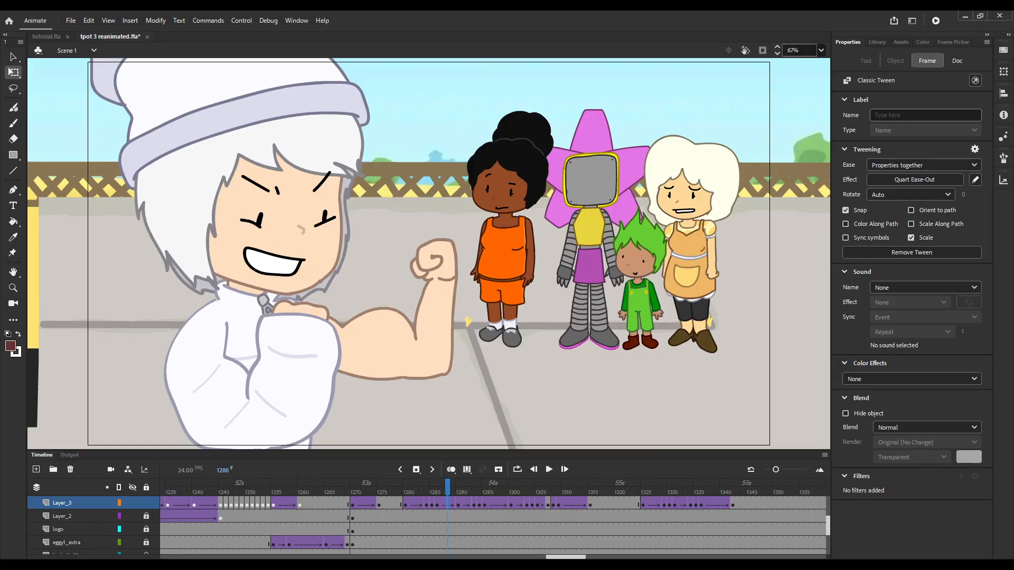
Step back and forth around frames 1286 to 1288 to compare the character's mouth and flexed arm.
key(comma)
key(comma)
key(comma)
key(comma)
key(comma)
key(comma)
key(comma)
key(period)
key(period)
key(period)
key(period)
key(period)
key(period)
key(period)
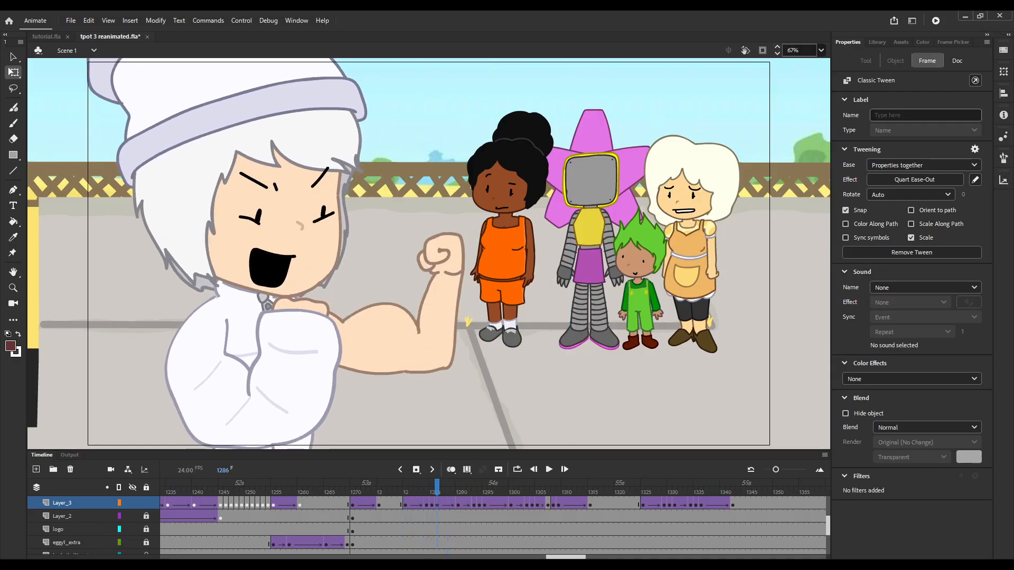
key(comma)
key(comma)
key(comma)
key(comma)
key(comma)
key(comma)
key(comma)
key(comma)
key(comma)
Play the arm flex briefly, return to frame 1286, and compare the poses between there and frame 1296.
key(Return)
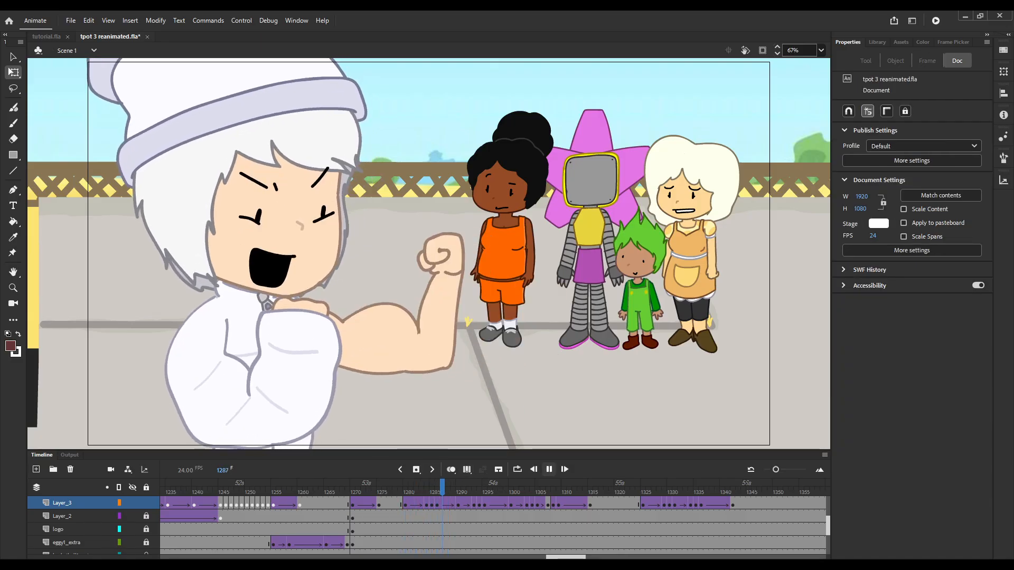
key(comma)
key(comma)
key(comma)
key(comma)
key(comma)
key(comma)
key(comma)
key(comma)
key(comma)
key(comma)
key(comma)
key(comma)
key(comma)
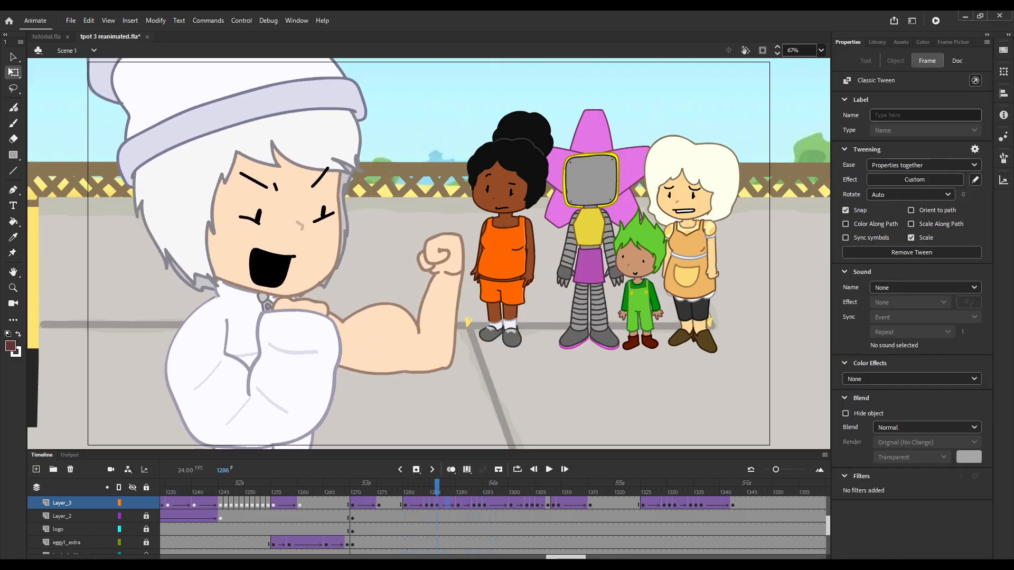
key(Left)
key(Left)
key(period)
key(period)
key(period)
key(period)
key(period)
key(period)
key(period)
key(period)
key(period)
key(period)
key(period)
key(period)
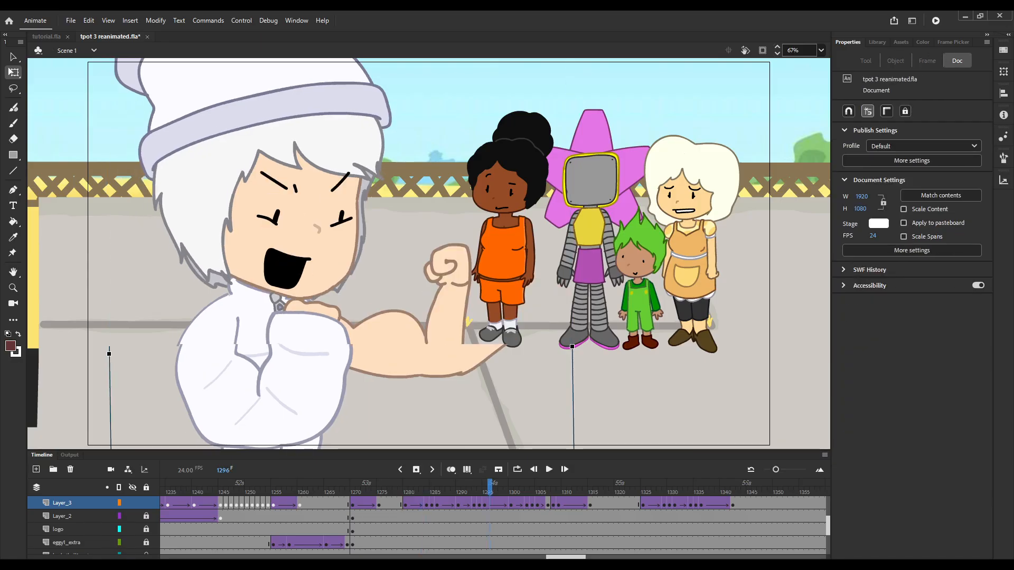
key(comma)
key(comma)
key(comma)
key(comma)
key(comma)
key(comma)
key(comma)
key(comma)
key(comma)
key(comma)
key(comma)
key(comma)
Undo the recent changes repeatedly until the timeline is back at frame 1269.
key(ctrl+z)
key(ctrl+z)
key(ctrl+z)
key(ctrl+z)
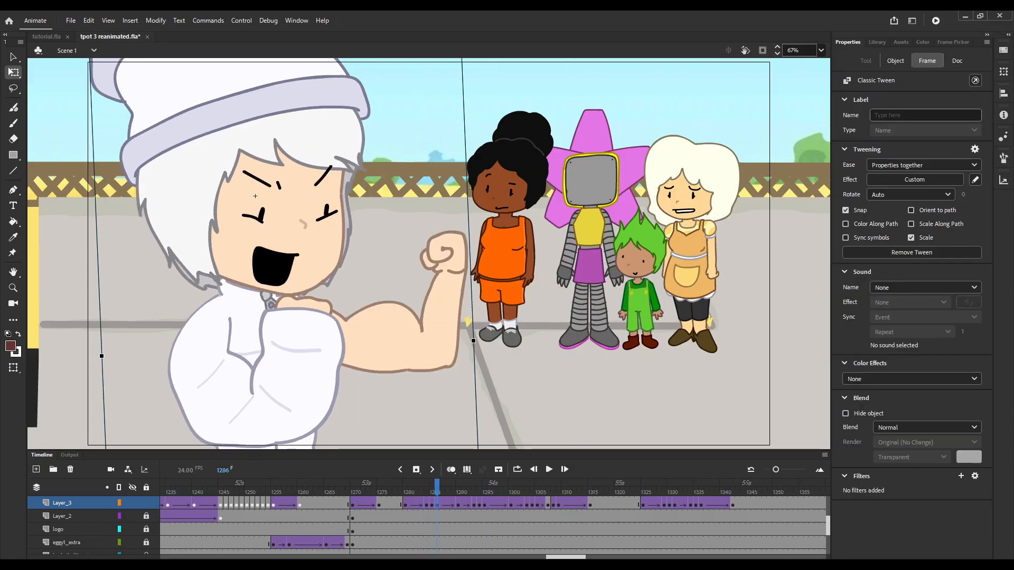
key(ctrl+z)
key(ctrl+z)
key(ctrl+z)
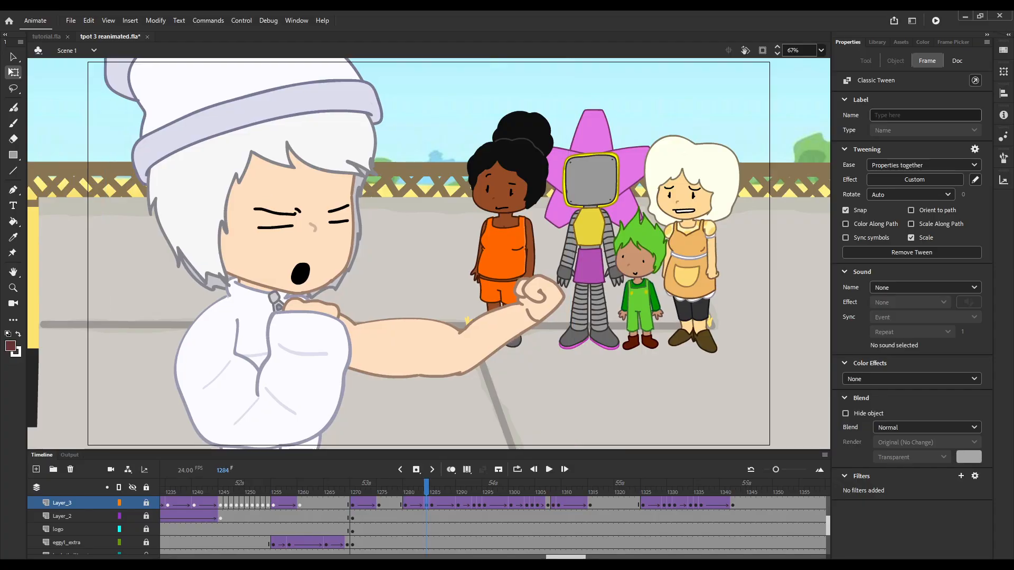
key(ctrl+z)
key(ctrl+z)
key(ctrl+z)
key(ctrl+z)
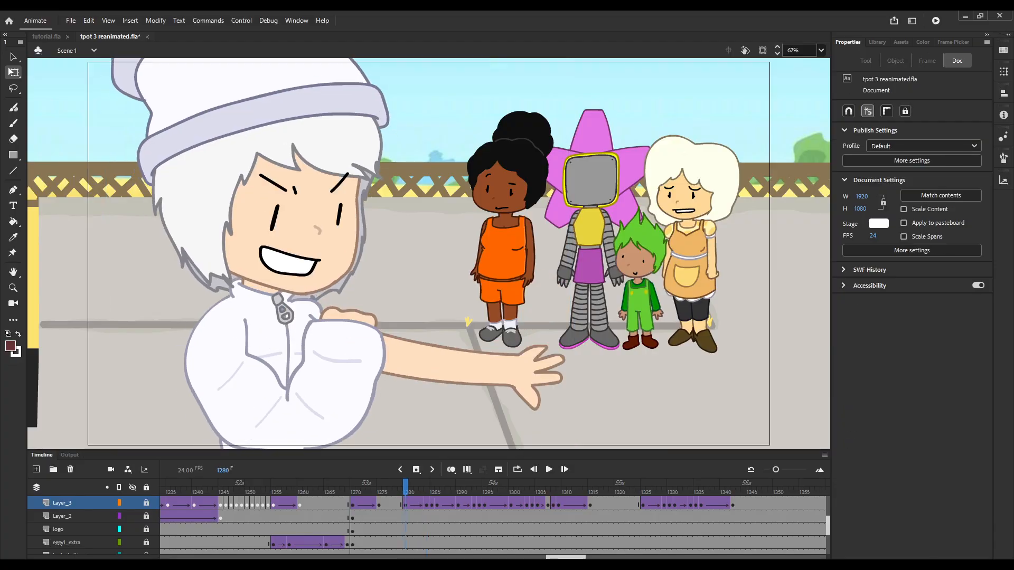
key(ctrl+z)
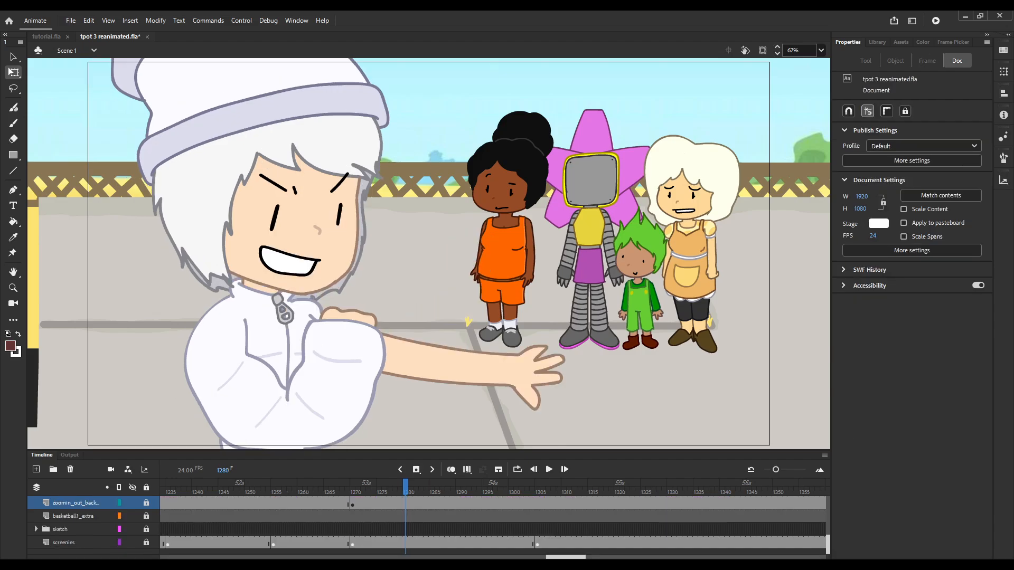
key(ctrl+z)
key(ctrl+z)
key(ctrl+z)
key(ctrl+z)
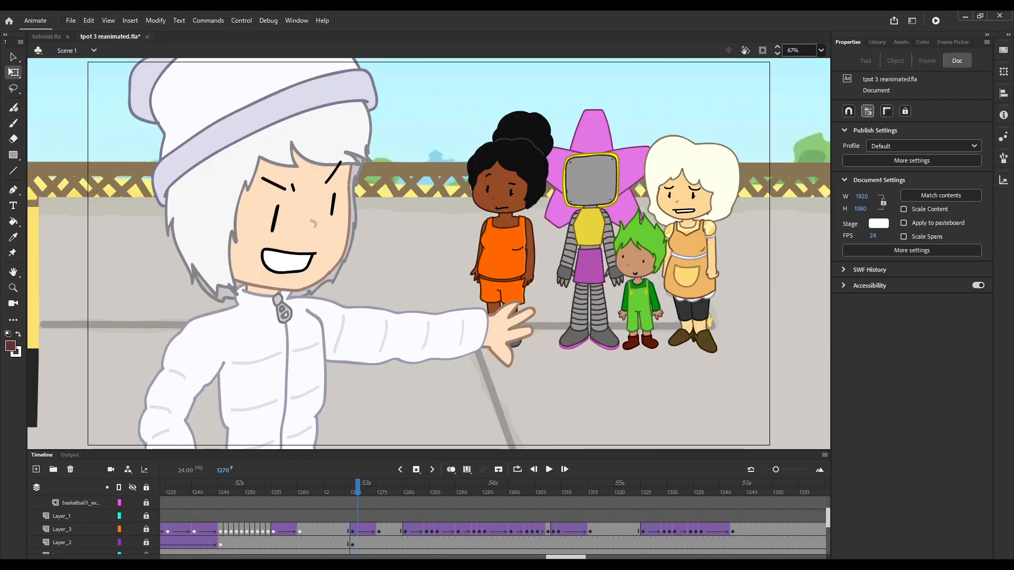
Scrub from frame 1269 to 1283, and examine the arm flex frame by frame between 1282 and 1288.
drag(357, 486, 421, 486)
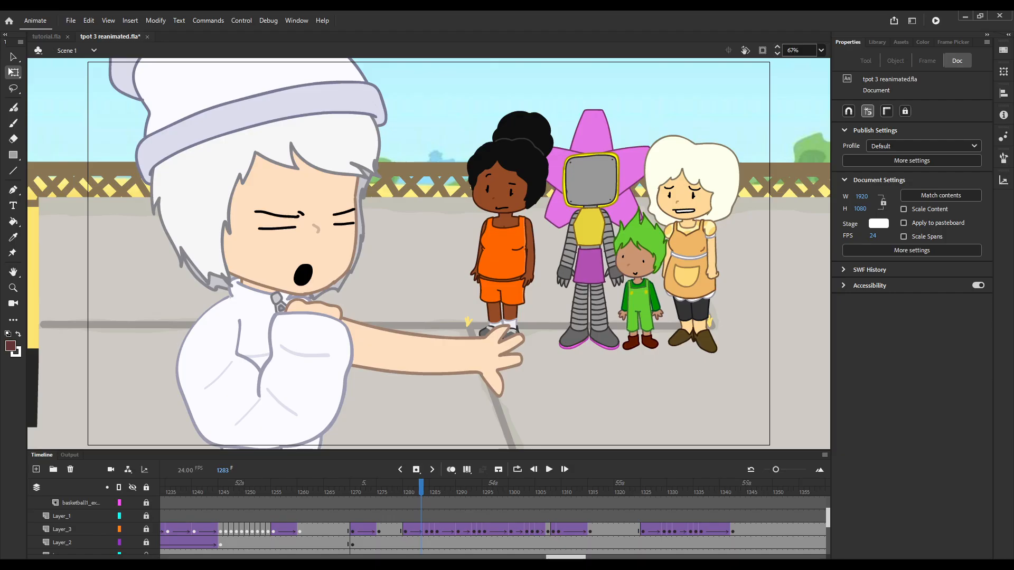
key(comma)
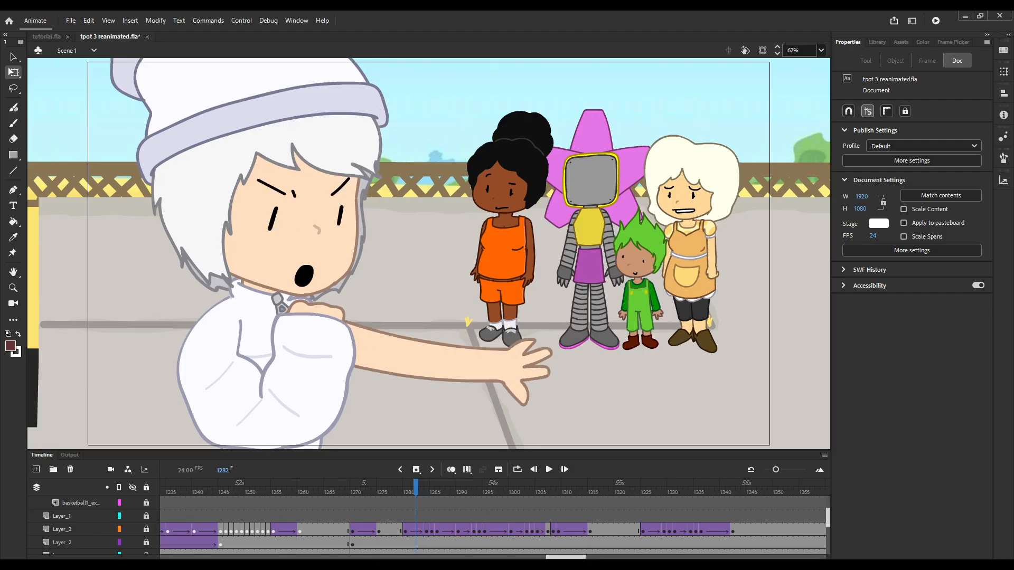
key(period)
key(period)
key(period)
key(period)
key(period)
key(period)
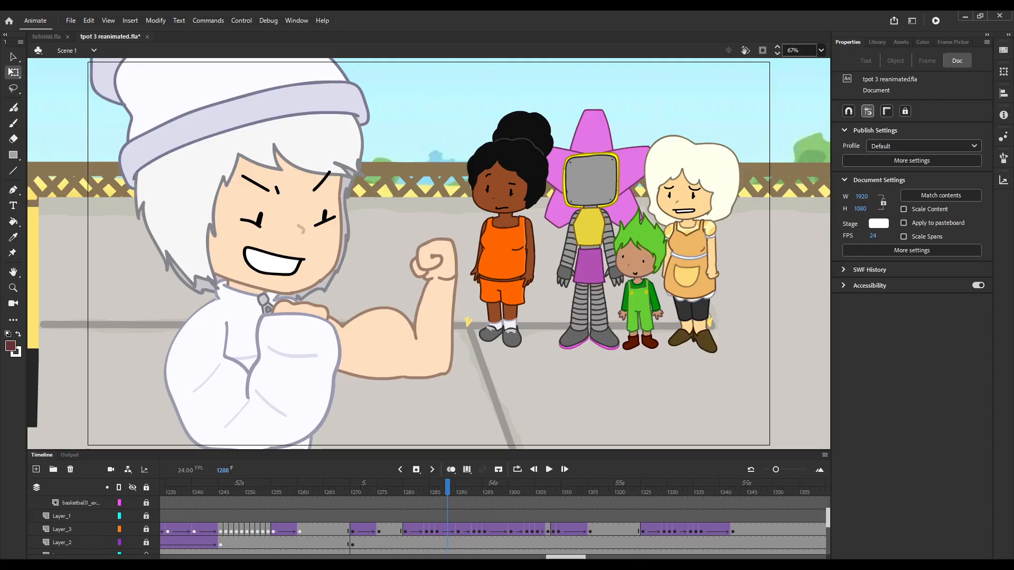
key(comma)
key(comma)
key(comma)
key(comma)
key(period)
key(period)
key(period)
key(period)
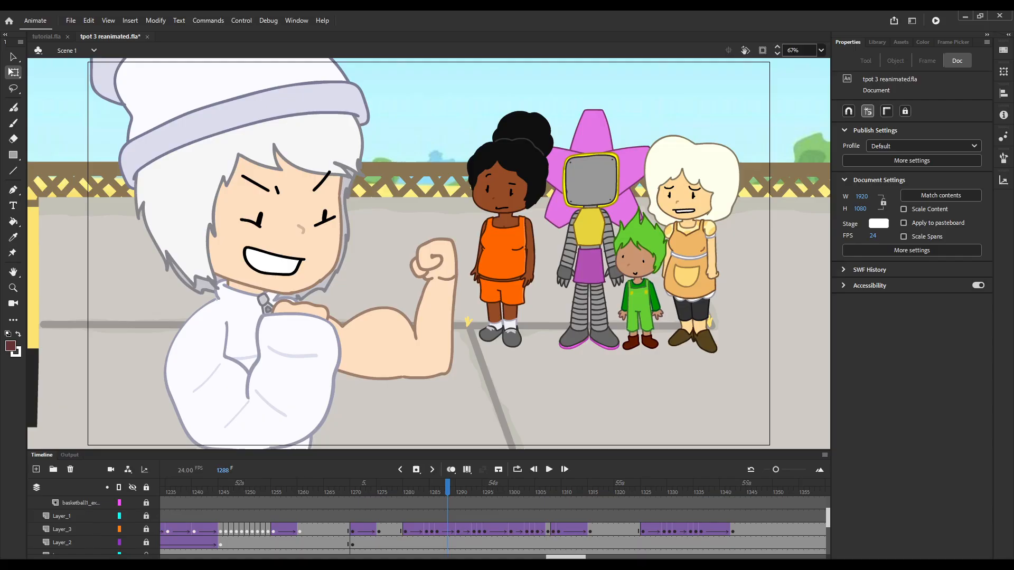
Switch to tutorial.fla, enter the green guy symbol and its front arm symbol, and select the shoulder piece.
key(ctrl+Tab)
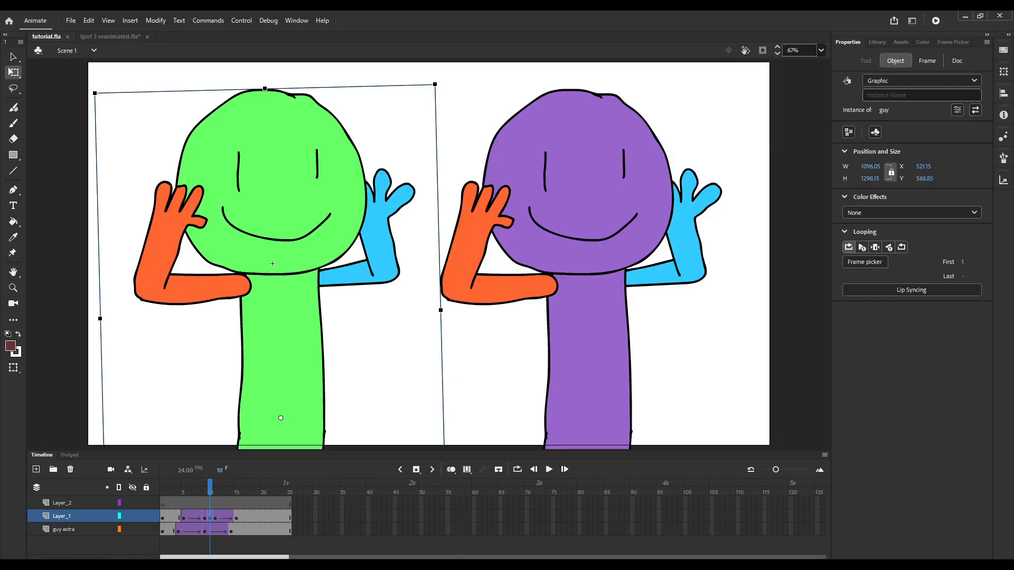
double_click(272, 263)
key(Return)
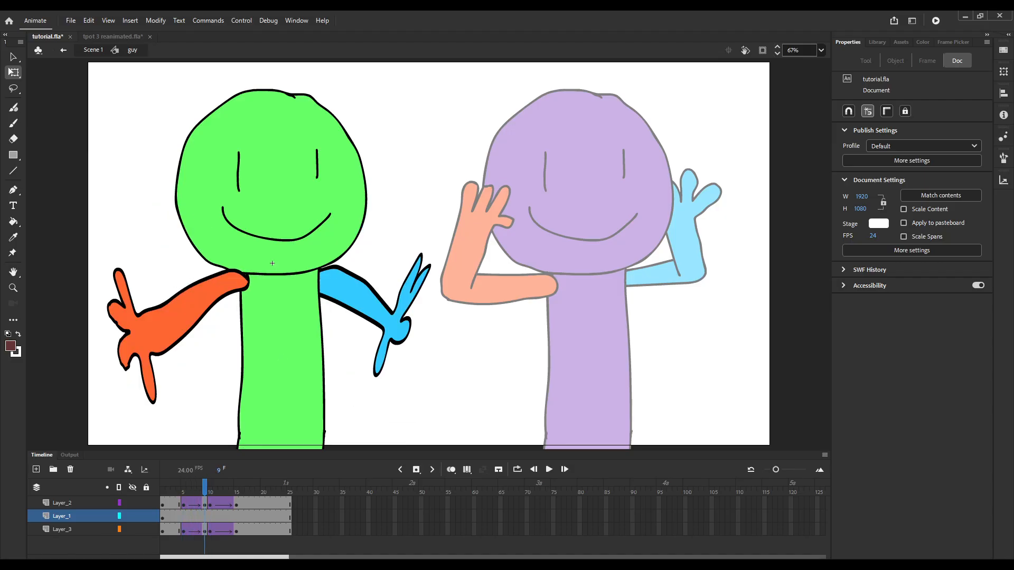
double_click(198, 296)
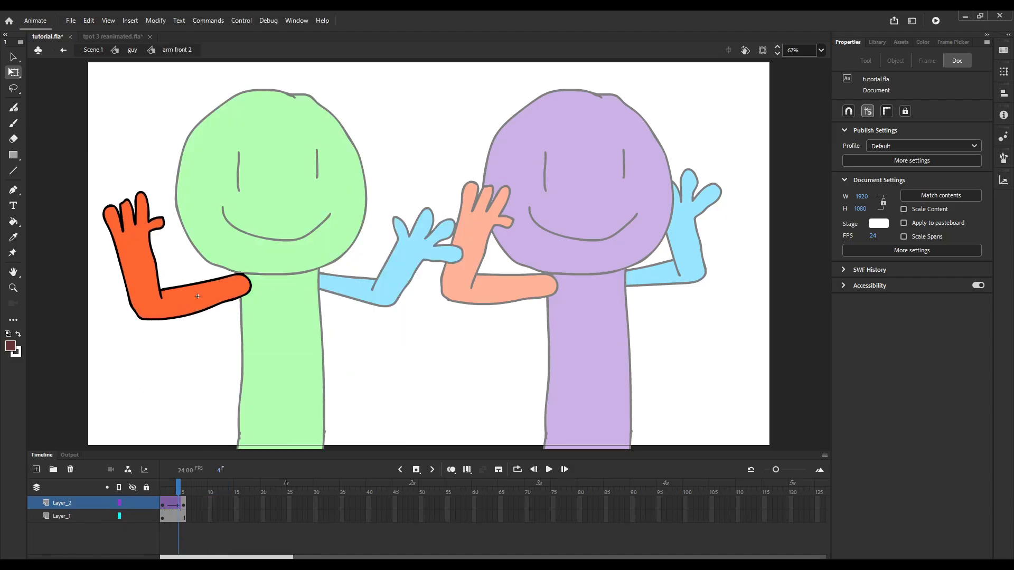
click(198, 296)
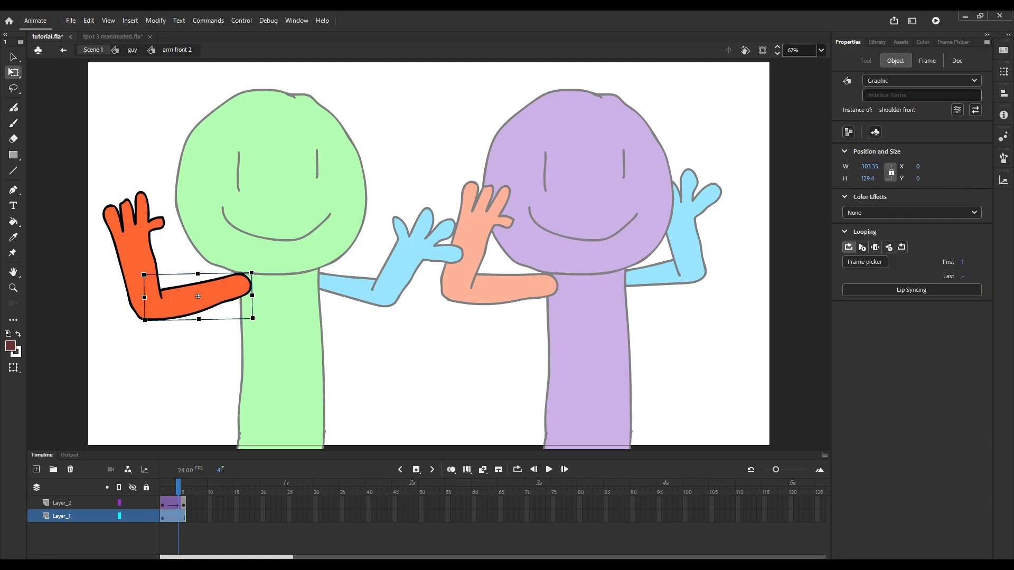
Return to frame 1288 of tpot 3 reanimated.fla and lock the eggy1_extra and basketball1_extra layers.
click(111, 37)
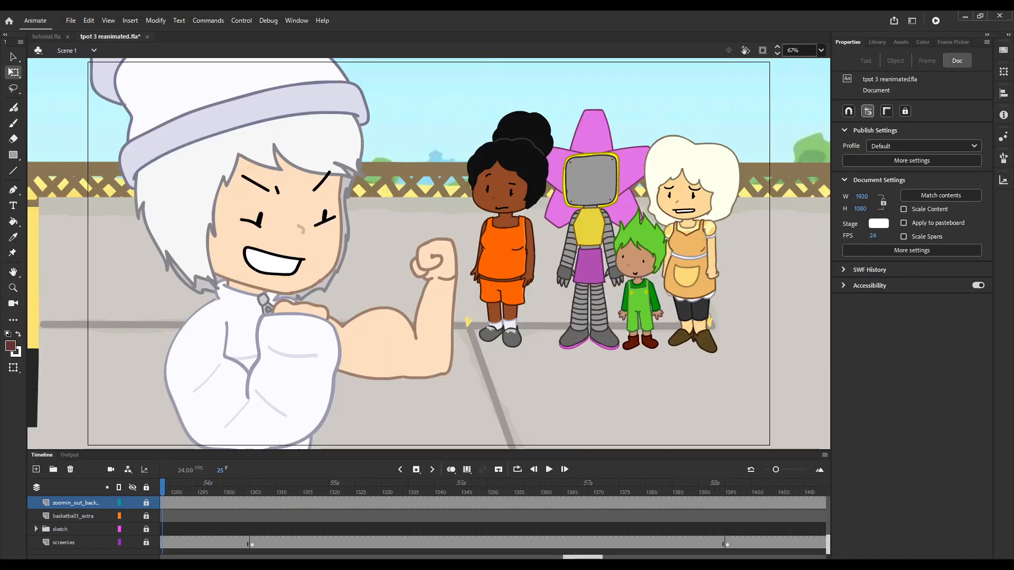
drag(582, 557, 567, 557)
scroll(429, 526, up, 1)
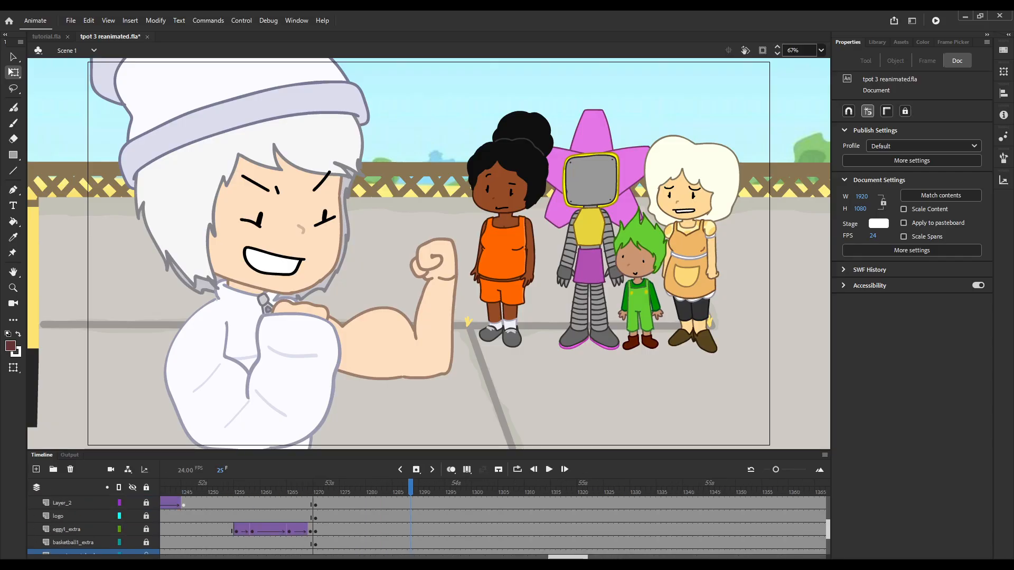
click(417, 124)
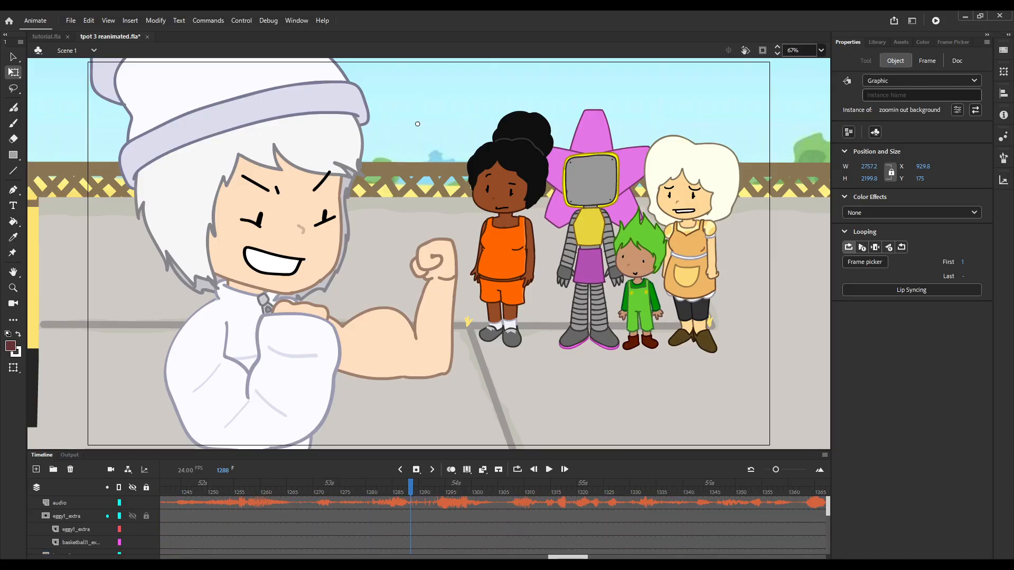
click(146, 517)
click(146, 530)
click(146, 543)
scroll(146, 530, down, 3)
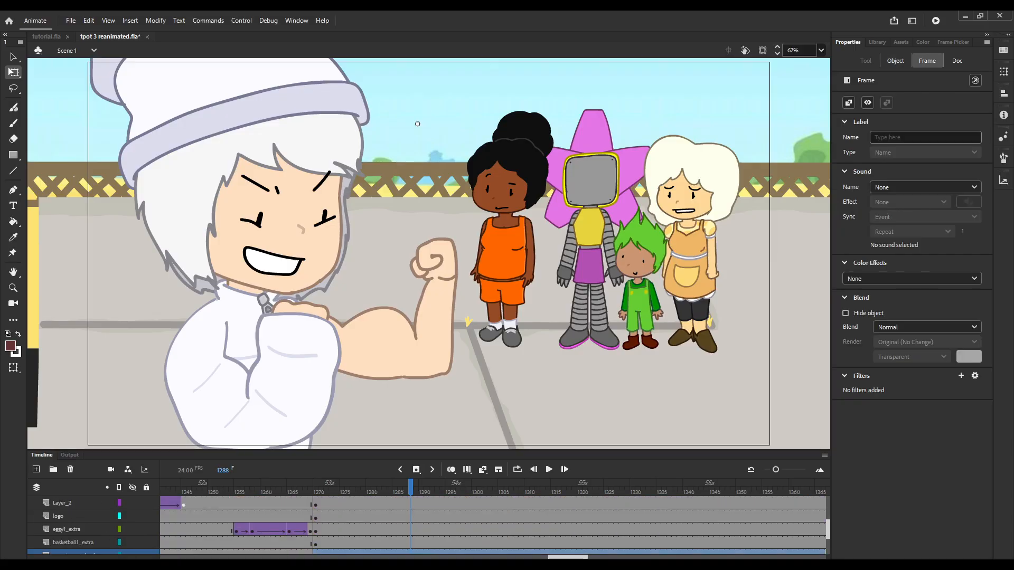
Open the white-hatted character's symbol, check its frames up to 21, and open the flexed arm's Symbol 8.
double_click(264, 211)
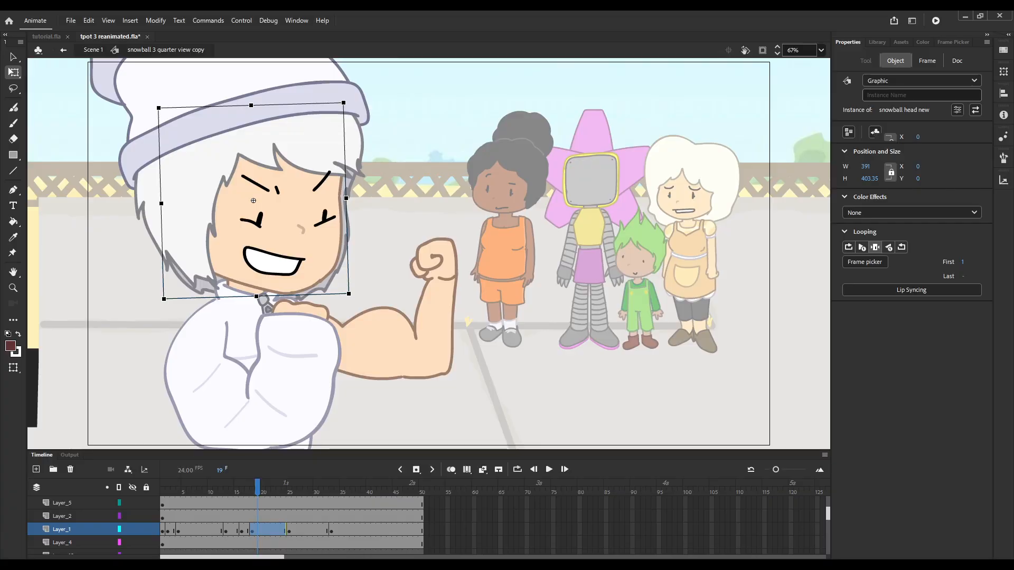
drag(170, 490, 268, 490)
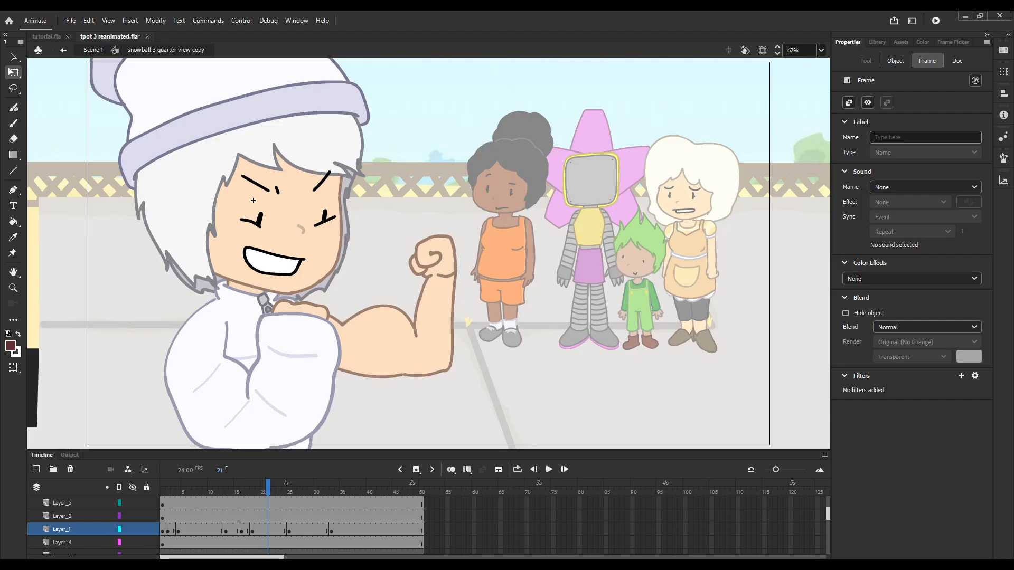
key(comma)
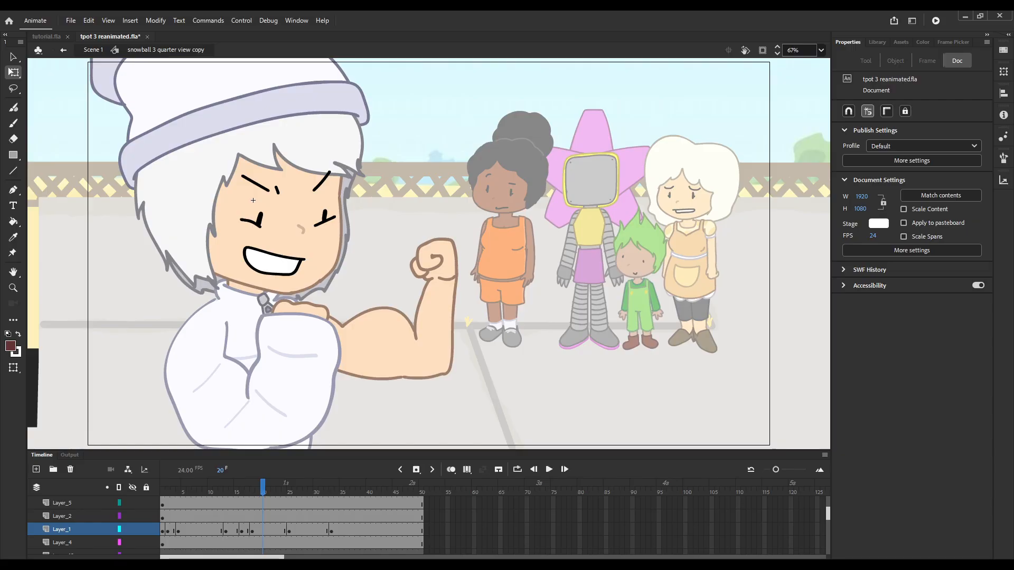
click(393, 343)
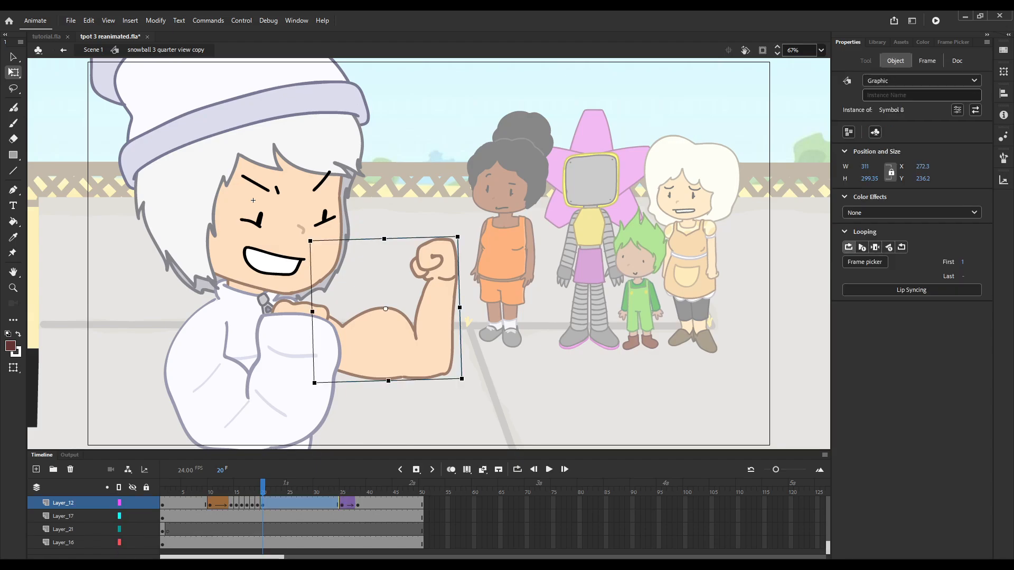
double_click(434, 308)
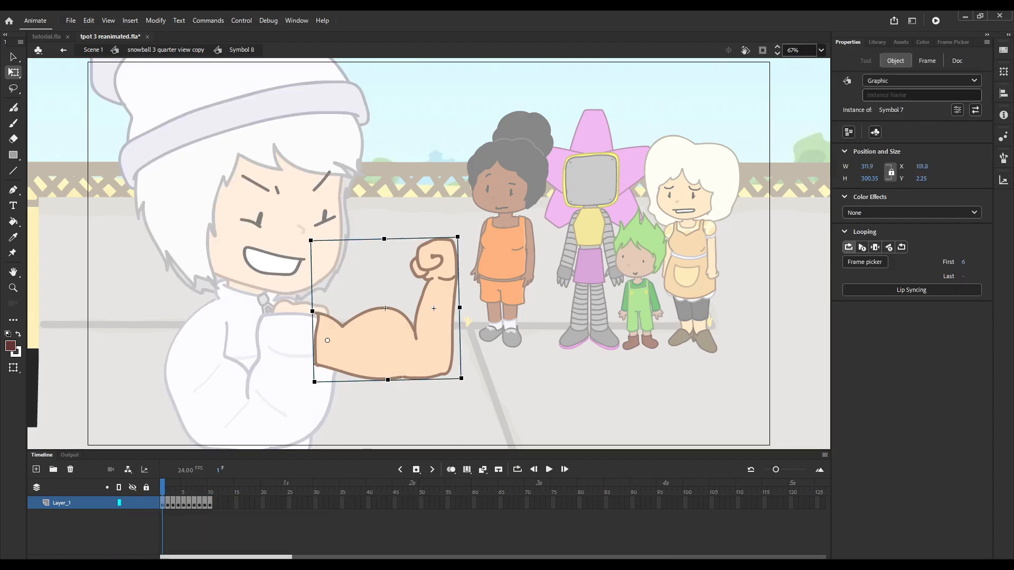
Go back to the snowball 3 quarter view copy symbol and step through frames around 14 to compare arm poses.
double_click(253, 200)
key(comma)
key(comma)
key(comma)
key(comma)
key(comma)
key(comma)
key(comma)
key(comma)
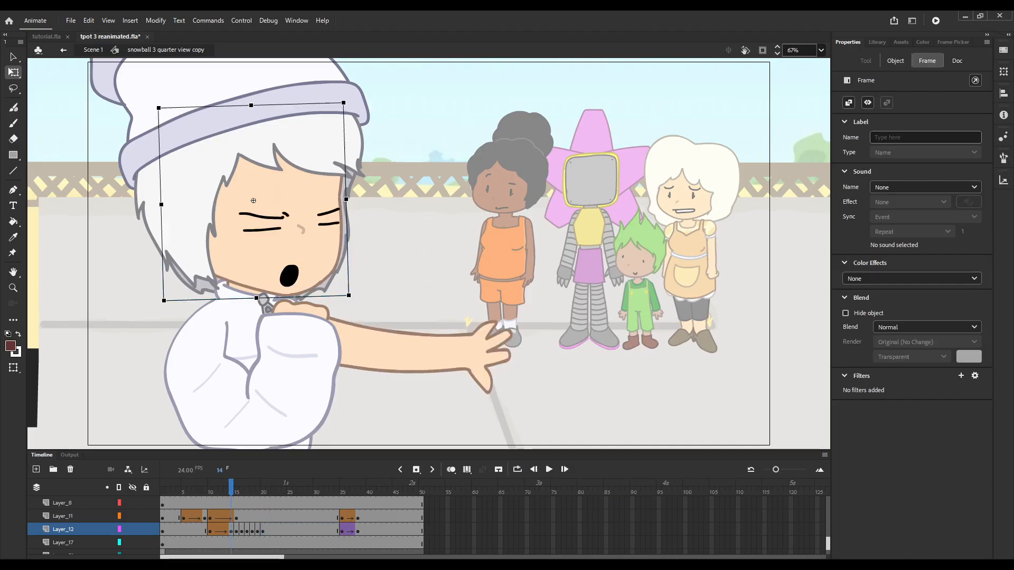
key(period)
key(period)
key(period)
key(period)
key(period)
key(period)
key(period)
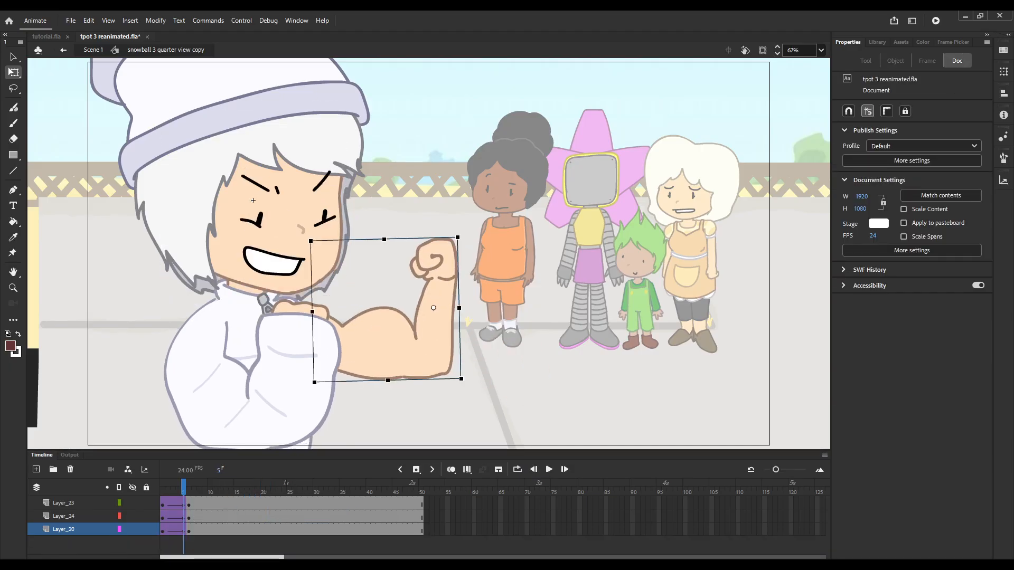
Open the flexed arm's Symbol 7 and step back to frame 1 to see its starting pose.
double_click(433, 308)
key(comma)
key(comma)
key(comma)
key(comma)
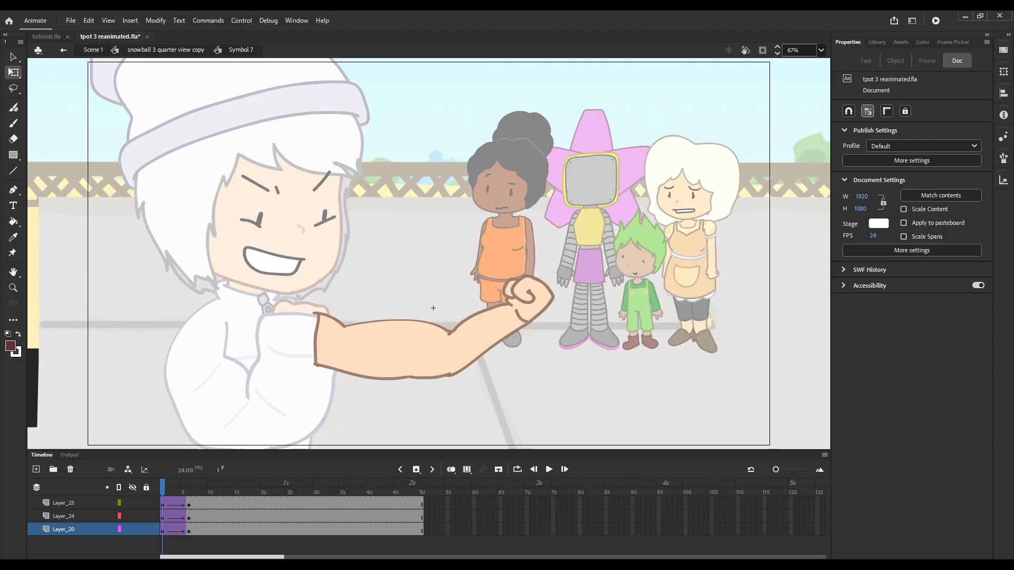
Select the arm's forearm, upper arm and muscle pieces in turn to examine how they are built, and play their tween.
click(433, 307)
click(489, 326)
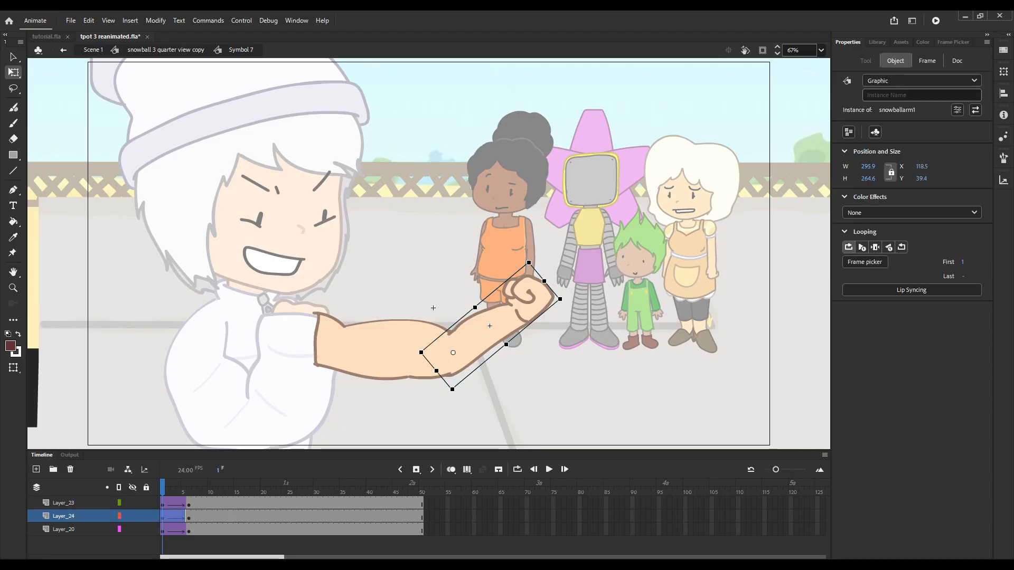
click(433, 308)
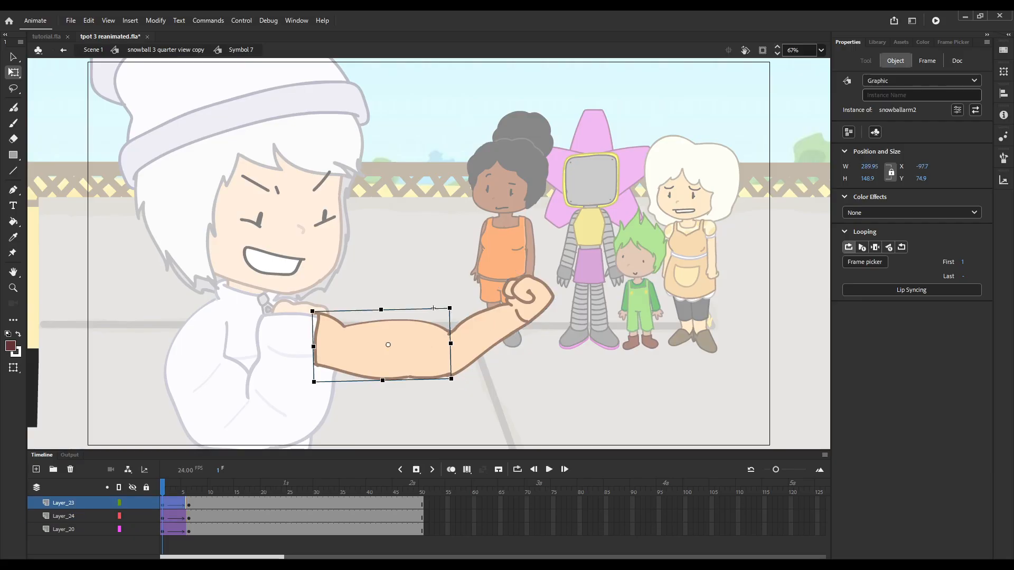
click(433, 308)
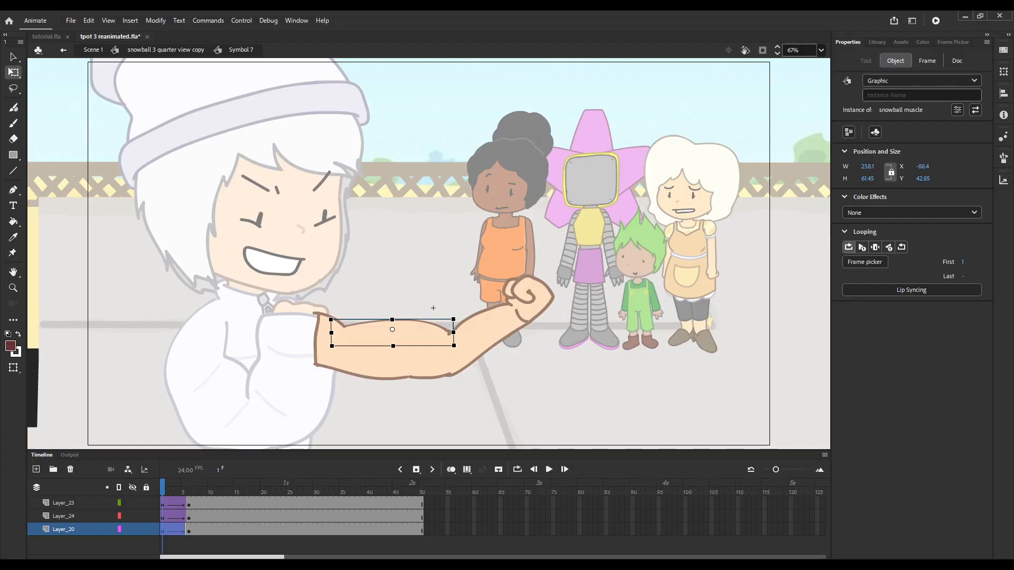
key(Return)
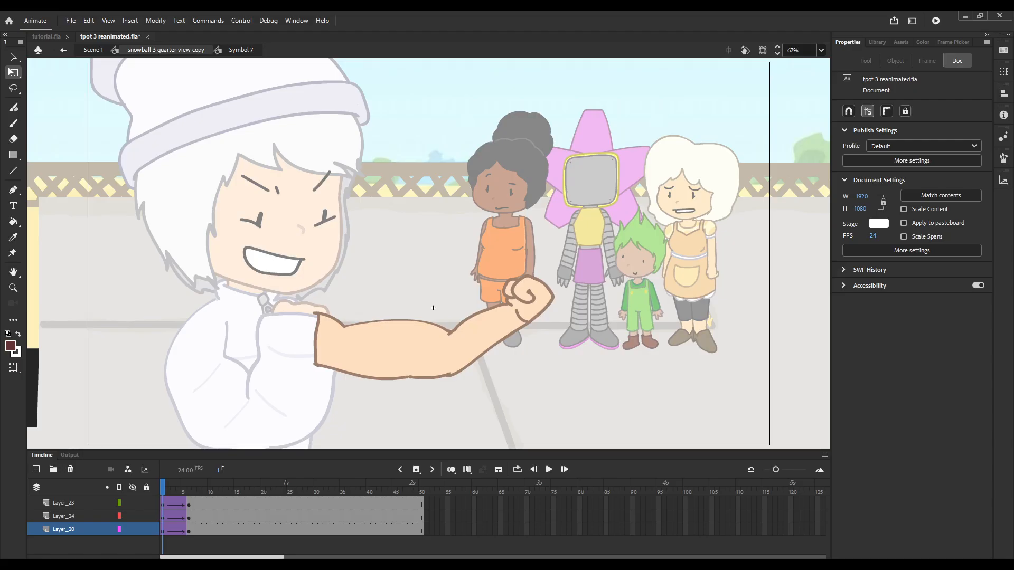
Go back to the character symbol, scrub from about frame 5 to 15, and return to Scene 1.
click(166, 50)
drag(185, 486, 239, 487)
click(93, 50)
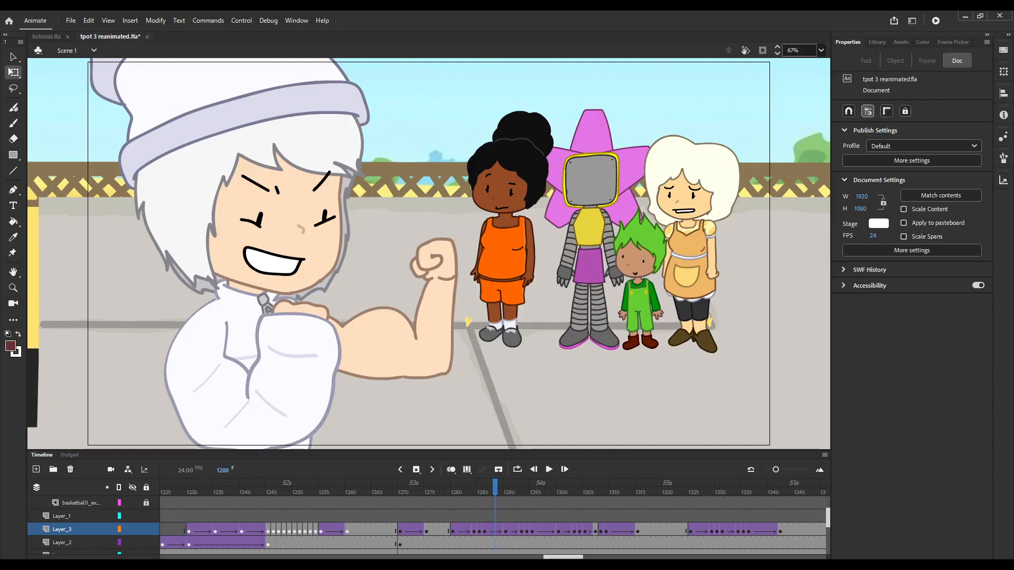
Switch to tutorial.fla and play its two-character animation from frame 1.
mouse_move(495, 487)
mouse_down()
mouse_move(452, 486)
mouse_move(500, 486)
mouse_up()
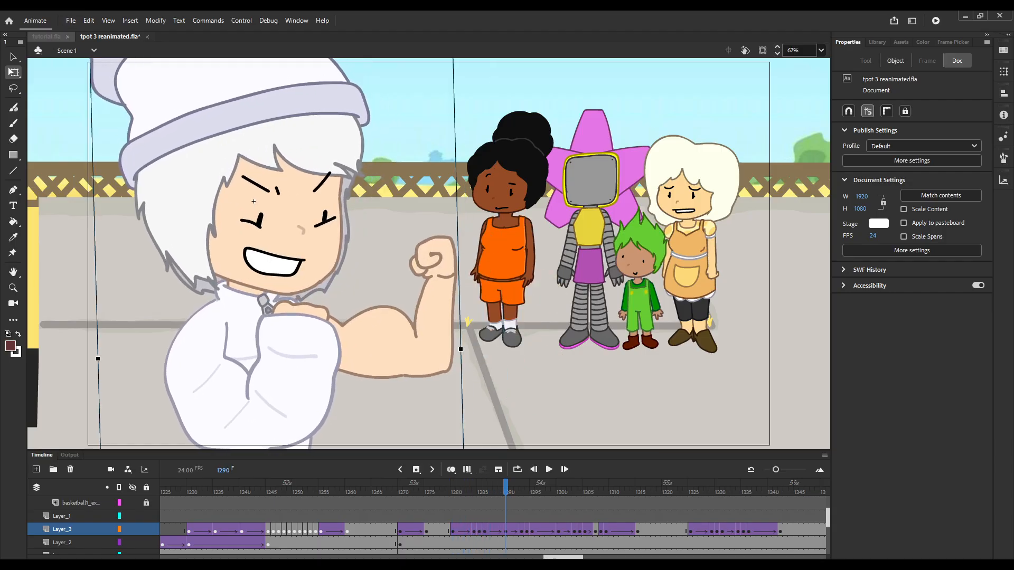
click(47, 36)
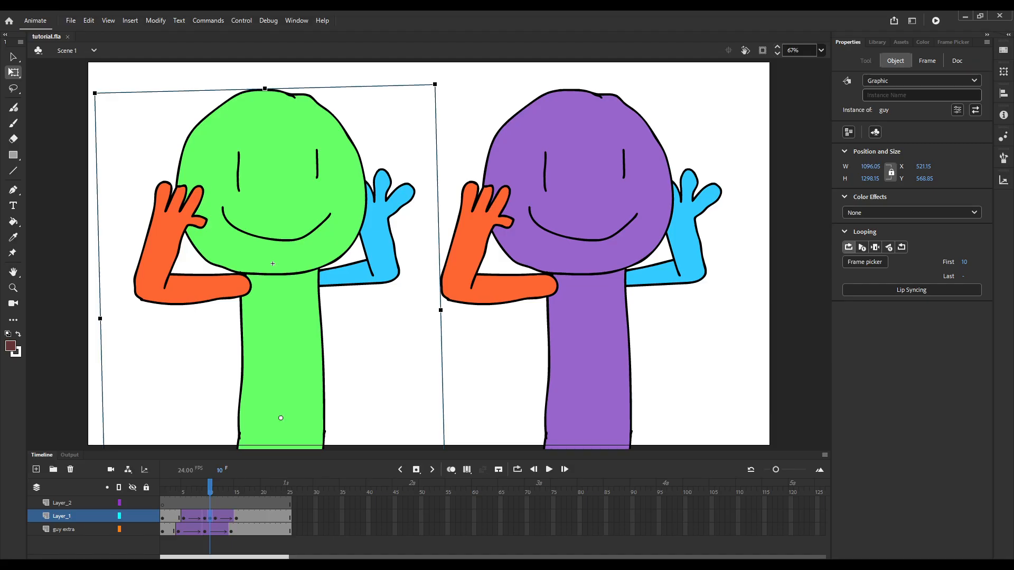
drag(211, 486, 162, 486)
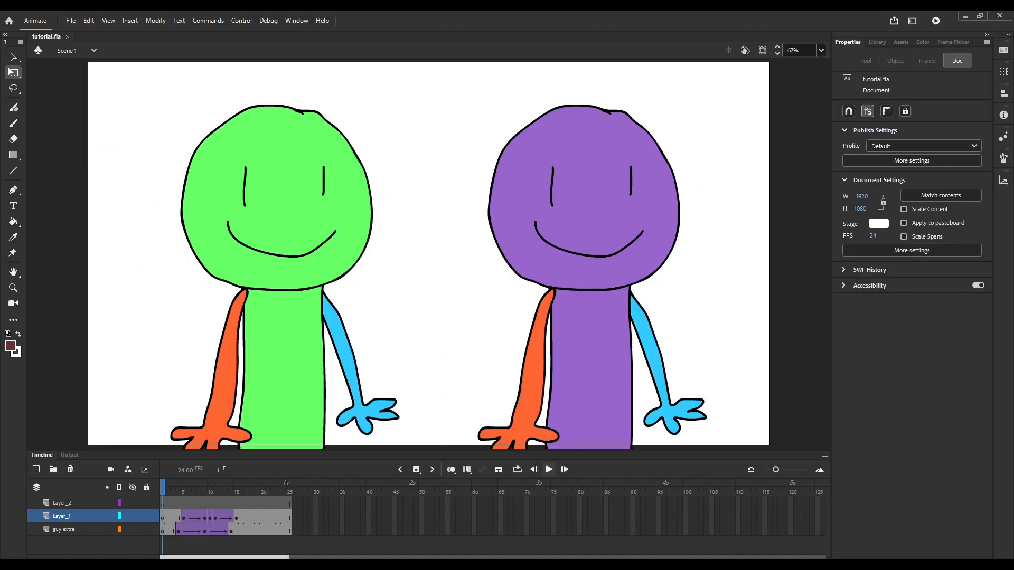
click(549, 469)
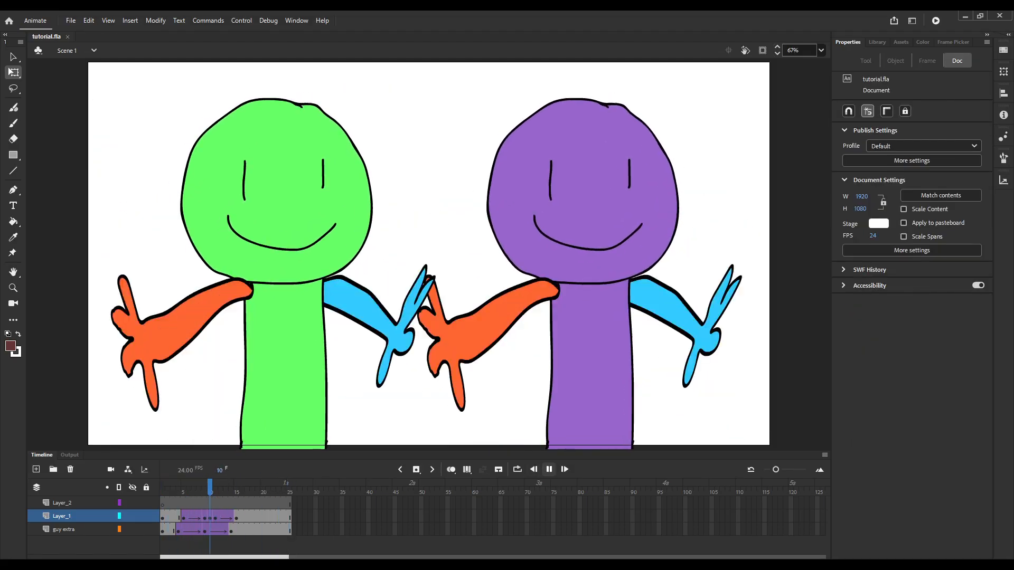
drag(290, 486, 184, 486)
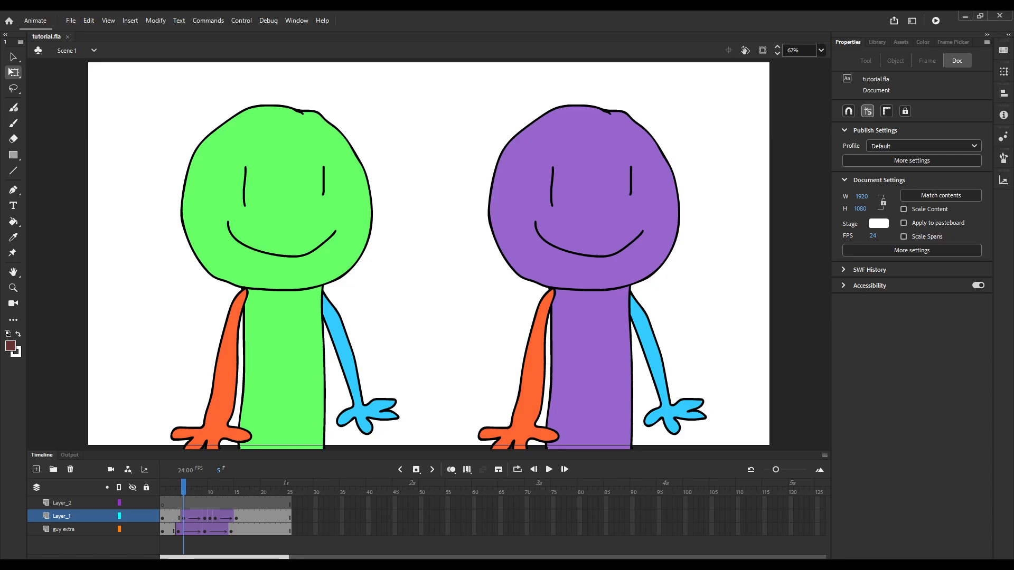
Open the purple character's guy extra symbol around frame 9 and step back and forth from frame 6 to 13 to examine its tween.
drag(183, 486, 204, 487)
click(584, 319)
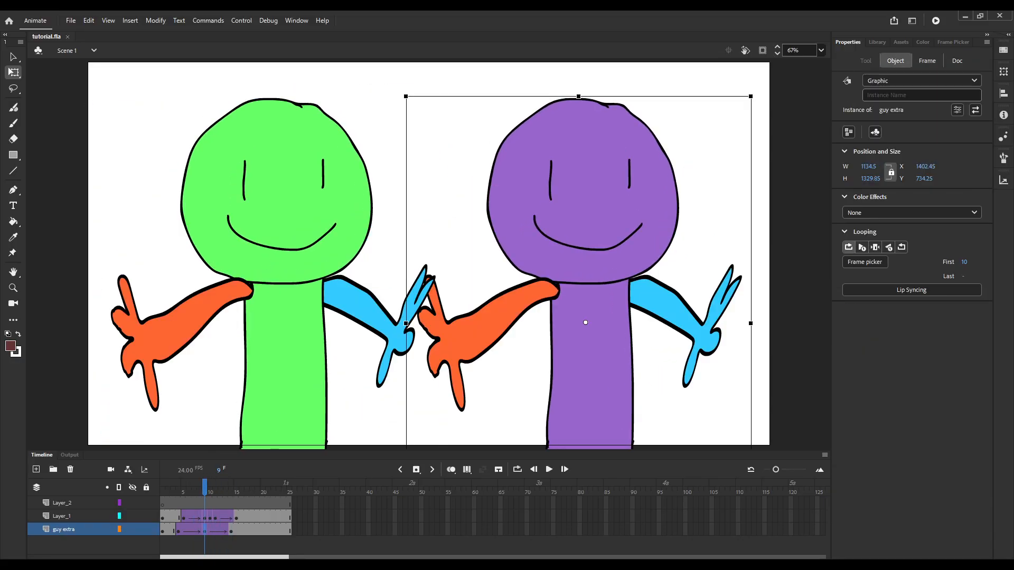
double_click(585, 321)
key(period)
key(period)
key(period)
key(period)
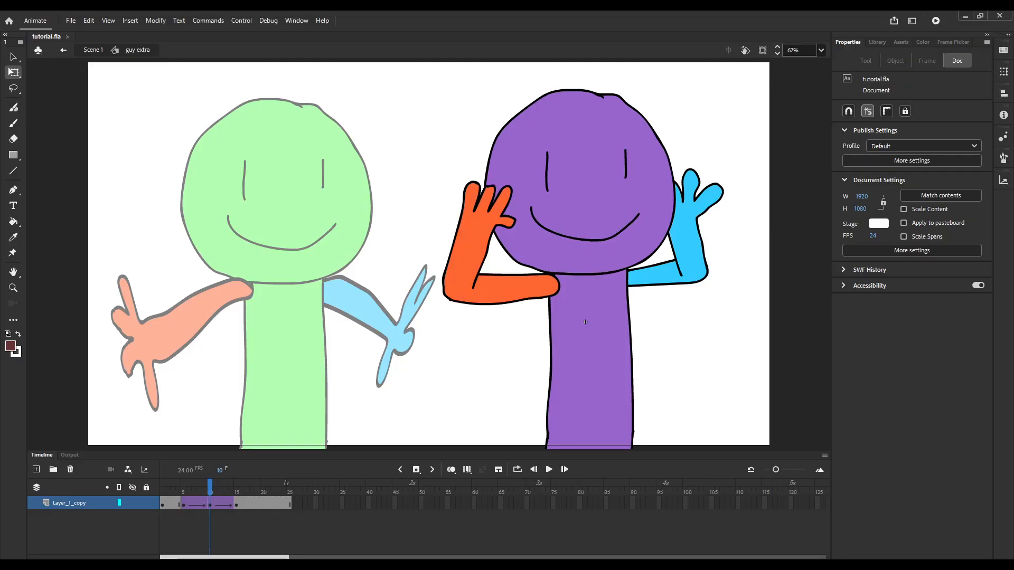
key(comma)
key(comma)
key(comma)
key(comma)
key(comma)
key(comma)
key(comma)
key(period)
key(period)
key(period)
key(period)
key(period)
key(period)
key(period)
key(period)
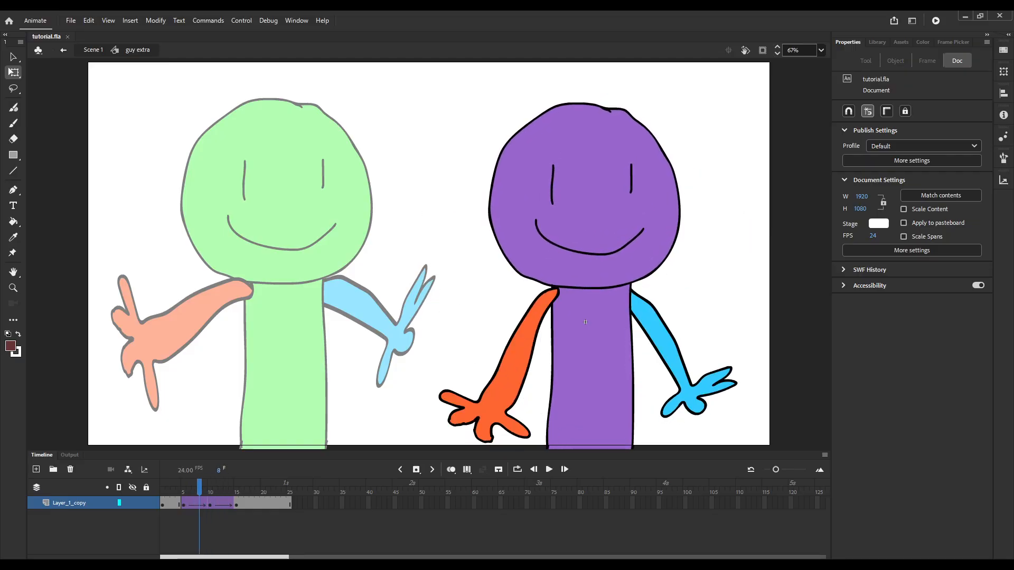
key(comma)
key(comma)
key(comma)
key(comma)
key(comma)
key(comma)
key(comma)
key(comma)
key(period)
key(period)
key(period)
key(period)
key(period)
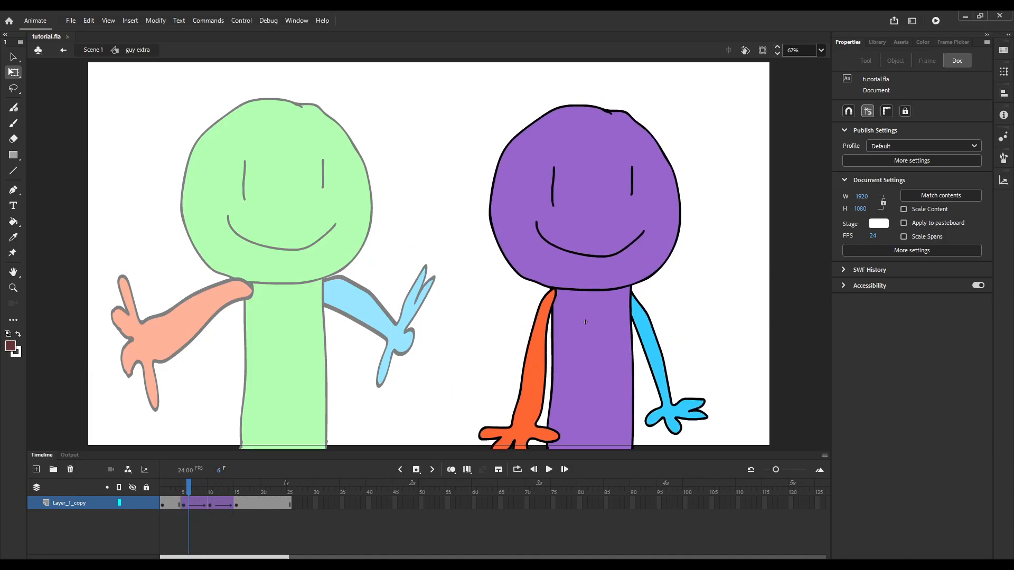
key(period)
key(period)
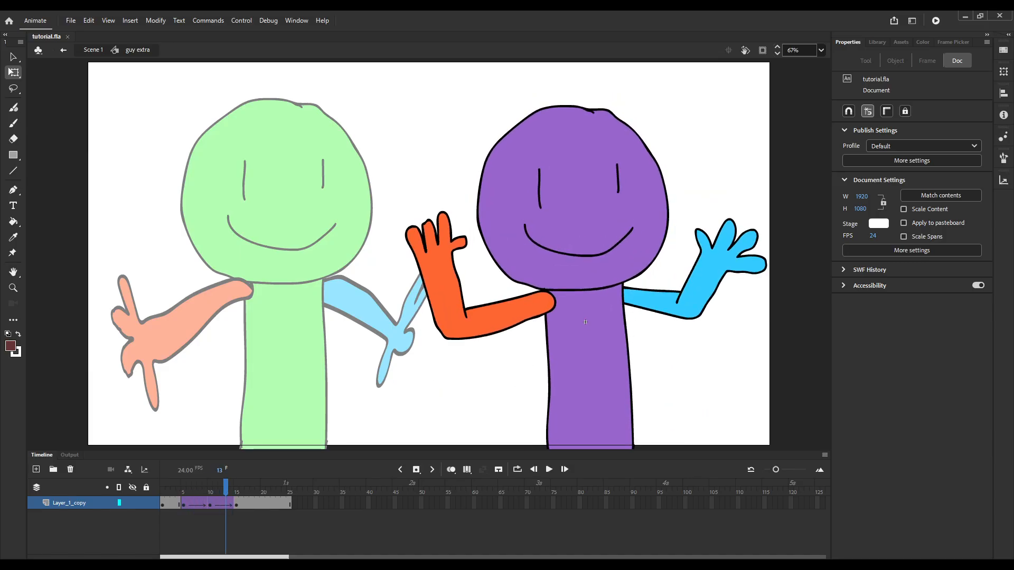
Return to Scene 1 and step through frames 8 to 14 to compare the purple character's motion with the green one.
click(93, 50)
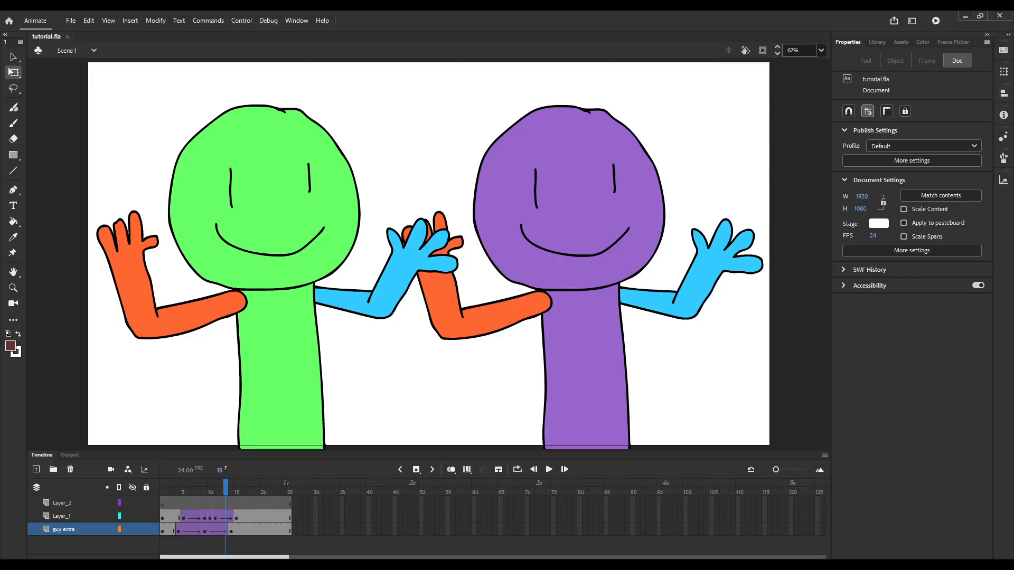
key(comma)
key(comma)
key(comma)
key(comma)
key(comma)
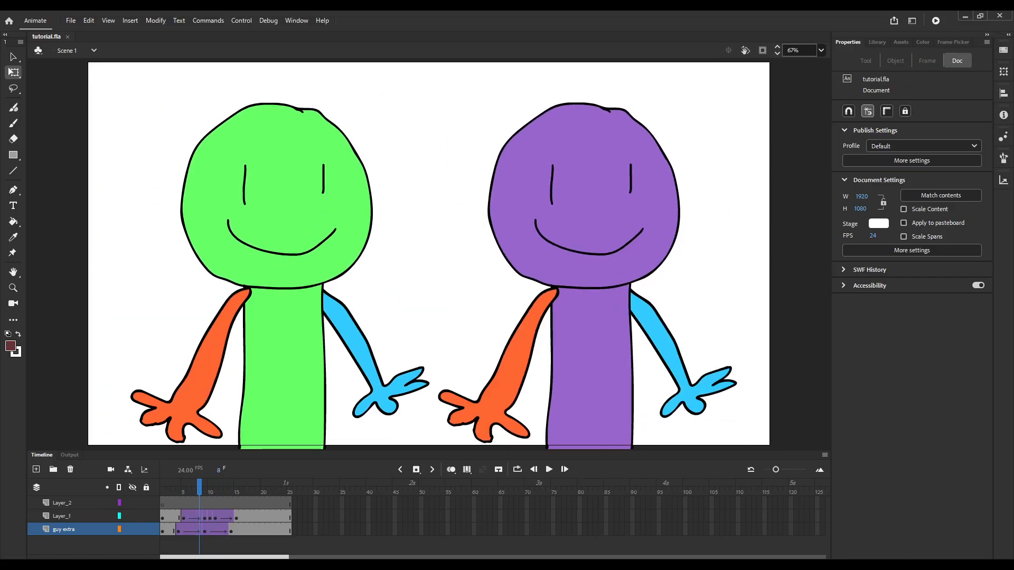
key(comma)
key(comma)
key(comma)
key(comma)
key(period)
key(period)
key(period)
key(period)
key(period)
key(period)
key(period)
key(period)
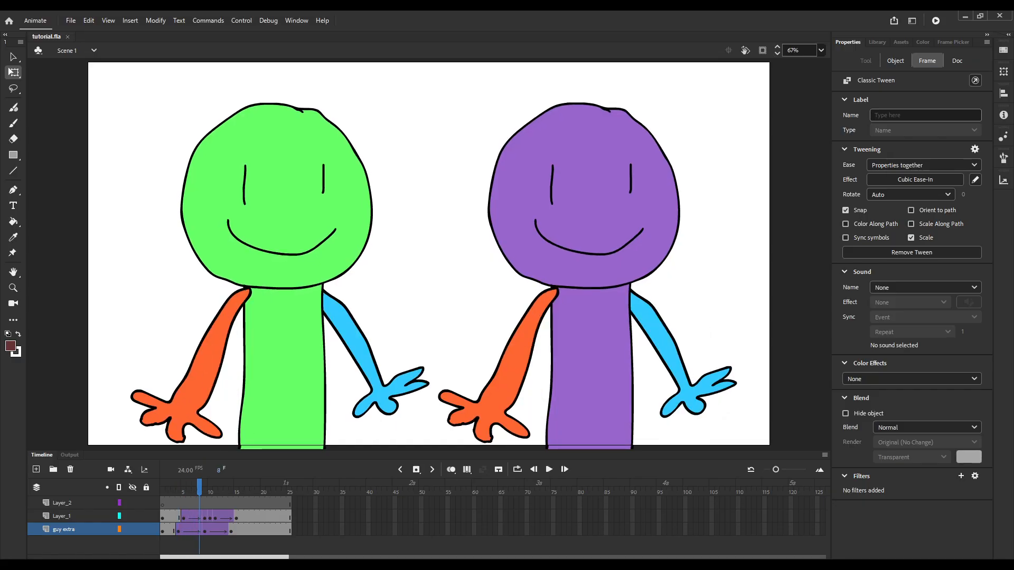
key(period)
key(period)
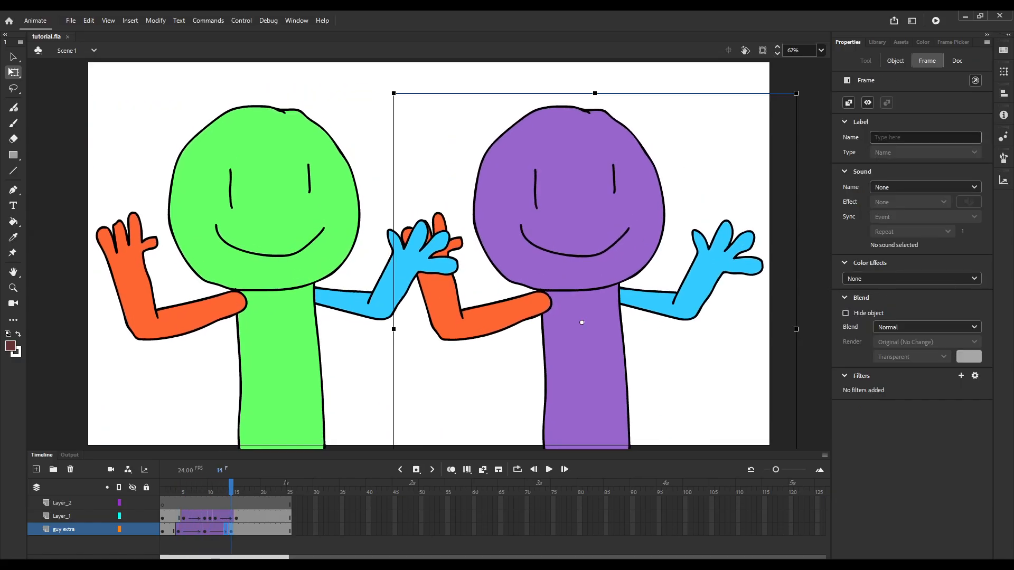
Shorten the second tween on the guy extra layer so that its last keyframe sits at frame 13.
key(comma)
key(F6)
key(comma)
key(comma)
key(comma)
key(comma)
key(comma)
key(period)
key(period)
key(period)
key(period)
key(period)
key(period)
key(period)
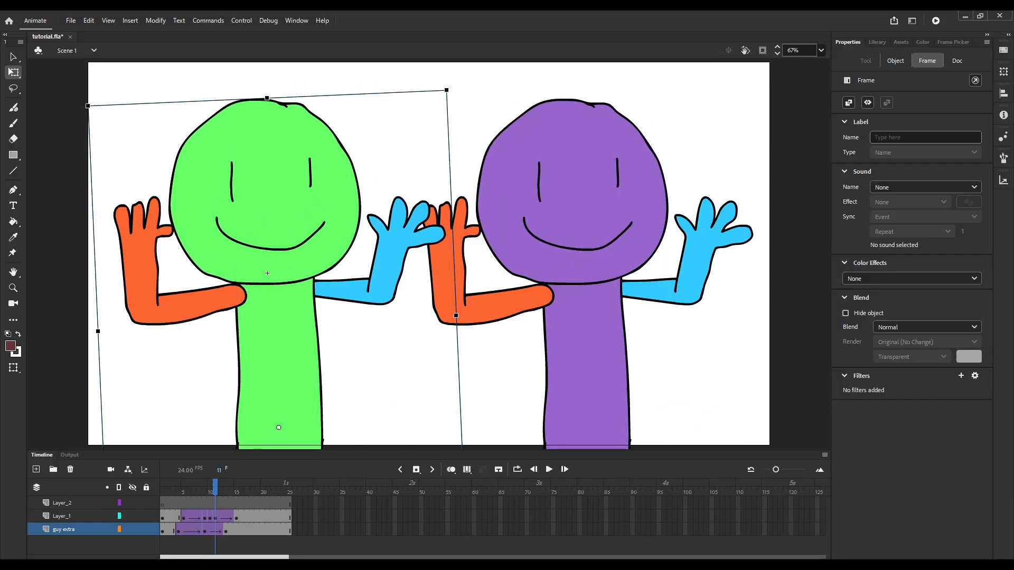
Step back and forth between frames 6 and 11 to examine how both characters move with the shortened tween.
key(comma)
key(comma)
key(comma)
key(comma)
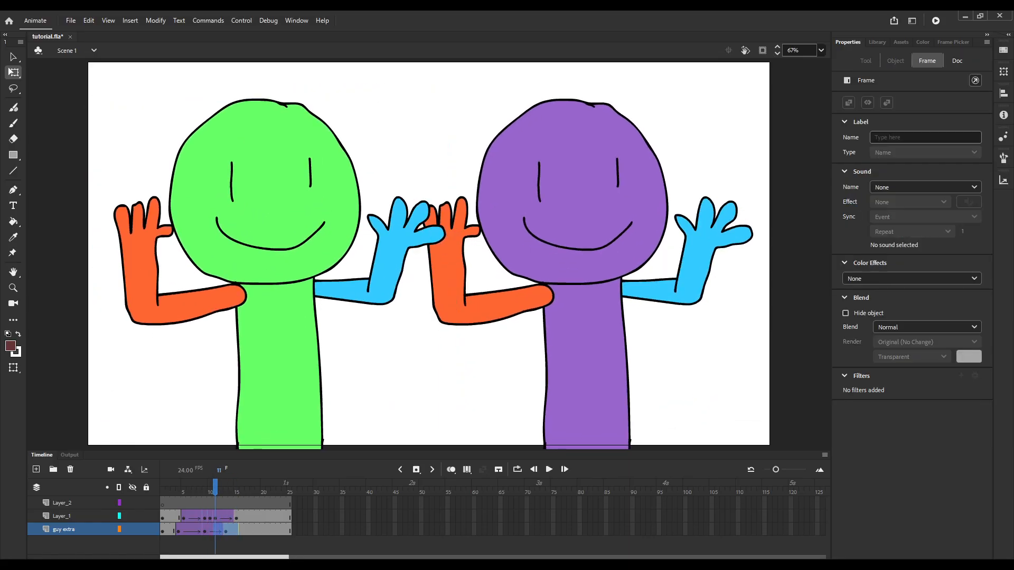
key(comma)
key(comma)
key(comma)
key(comma)
key(comma)
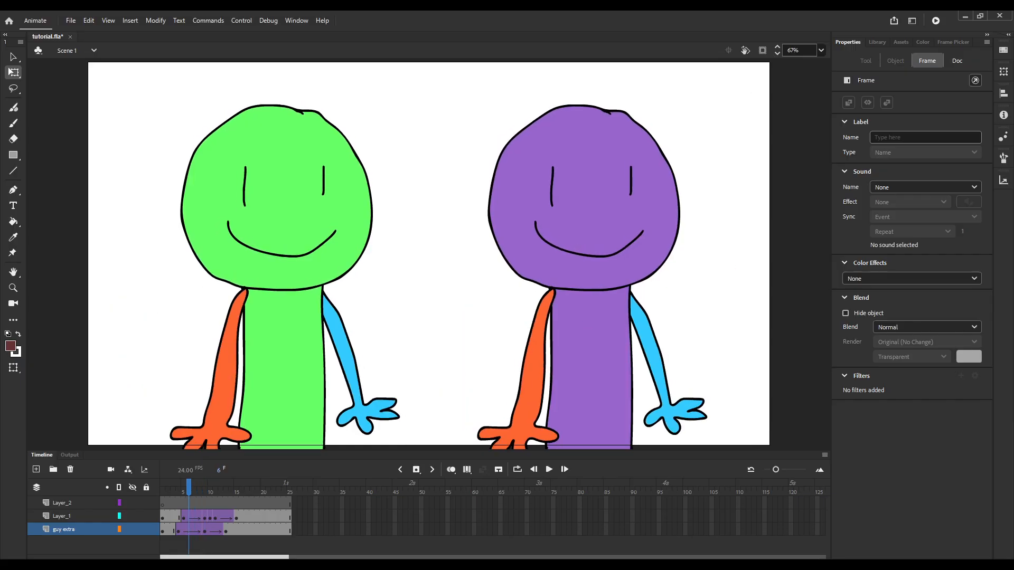
key(period)
key(period)
key(period)
key(period)
key(period)
key(period)
key(period)
key(comma)
key(comma)
key(comma)
key(comma)
key(comma)
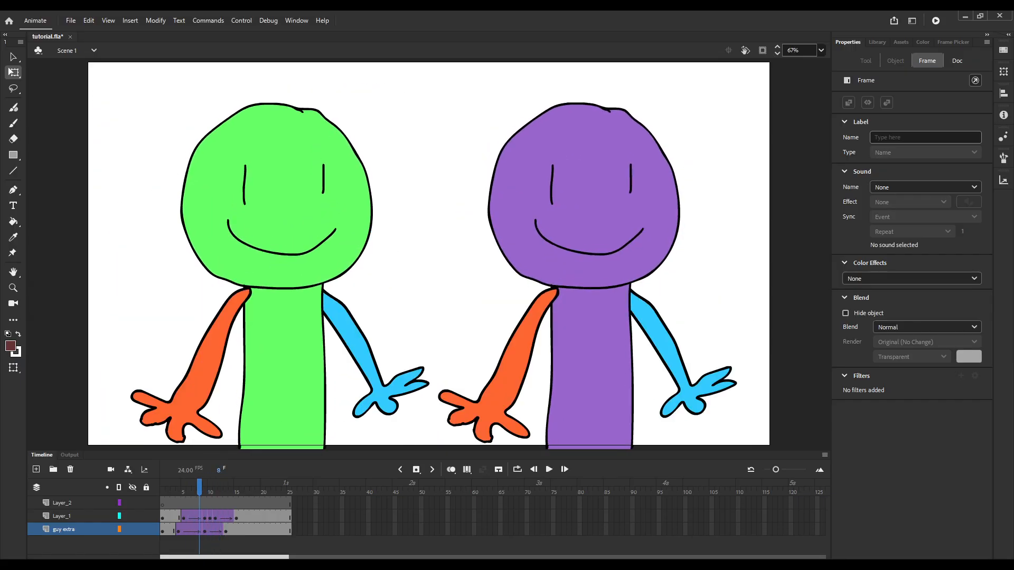
Move the guy extra layer's last keyframe to frame 16 and scrub past it to check the longer settle.
drag(199, 486, 221, 486)
click(226, 531)
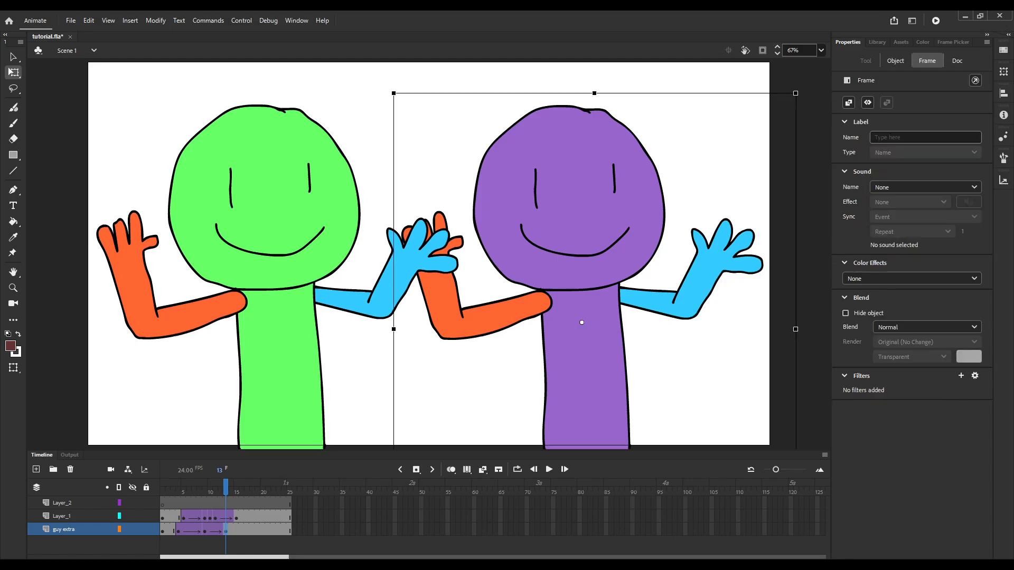
drag(237, 530, 241, 530)
drag(225, 486, 247, 487)
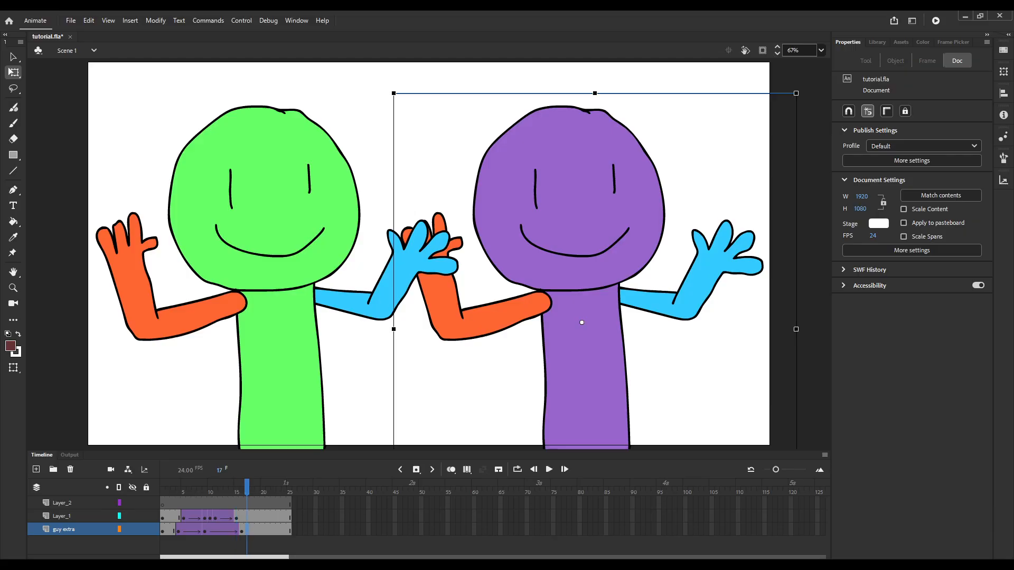
Set the easing of the guy extra layer's second tween to Quart Ease-Out.
drag(246, 530, 231, 530)
click(220, 529)
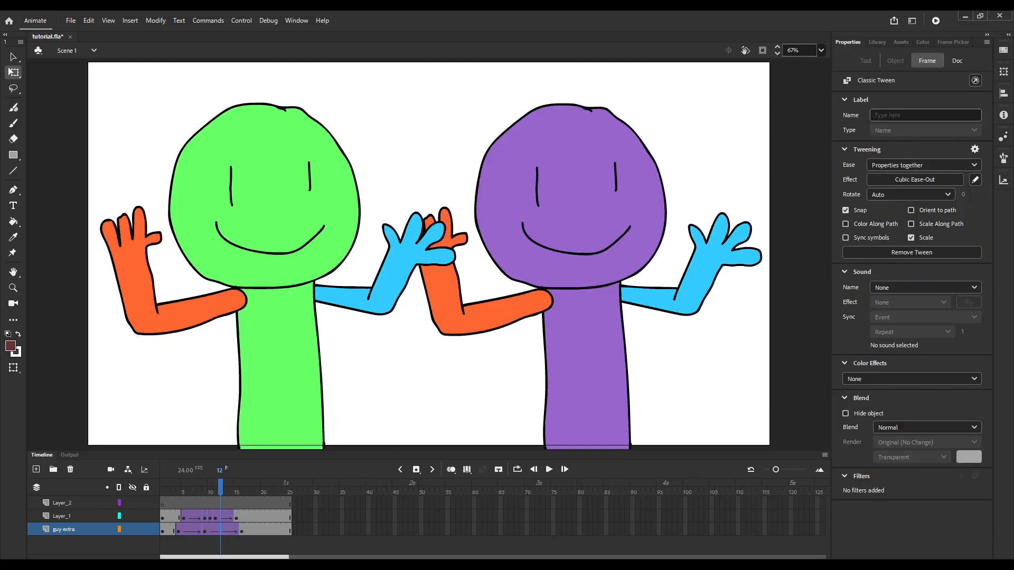
key(4)
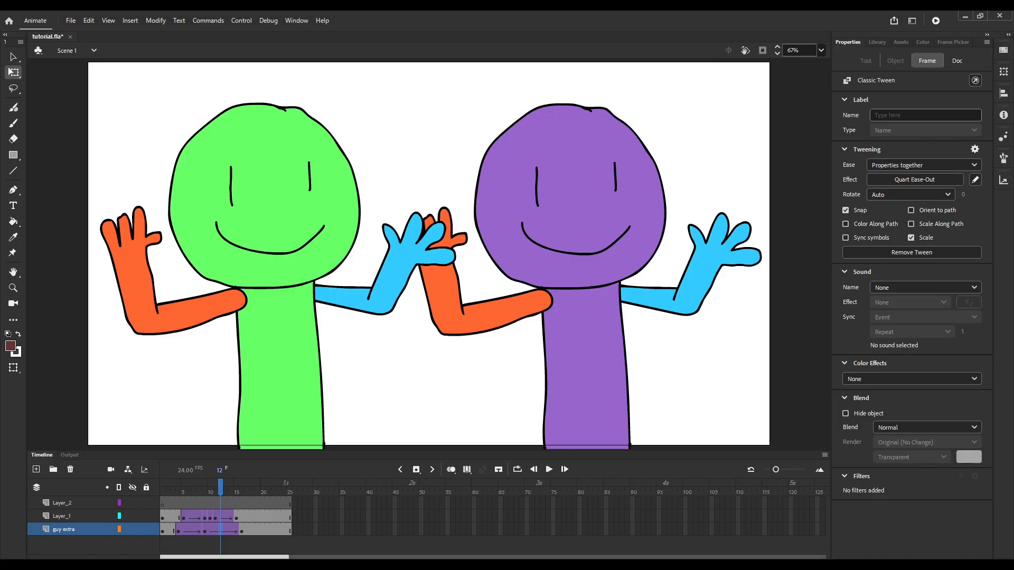
mouse_move(220, 486)
mouse_down()
mouse_move(236, 486)
mouse_move(188, 487)
mouse_move(226, 486)
mouse_up()
Hide Layer_1 and nudge the purple character slightly to the left in the frame 9 keyframe.
click(204, 530)
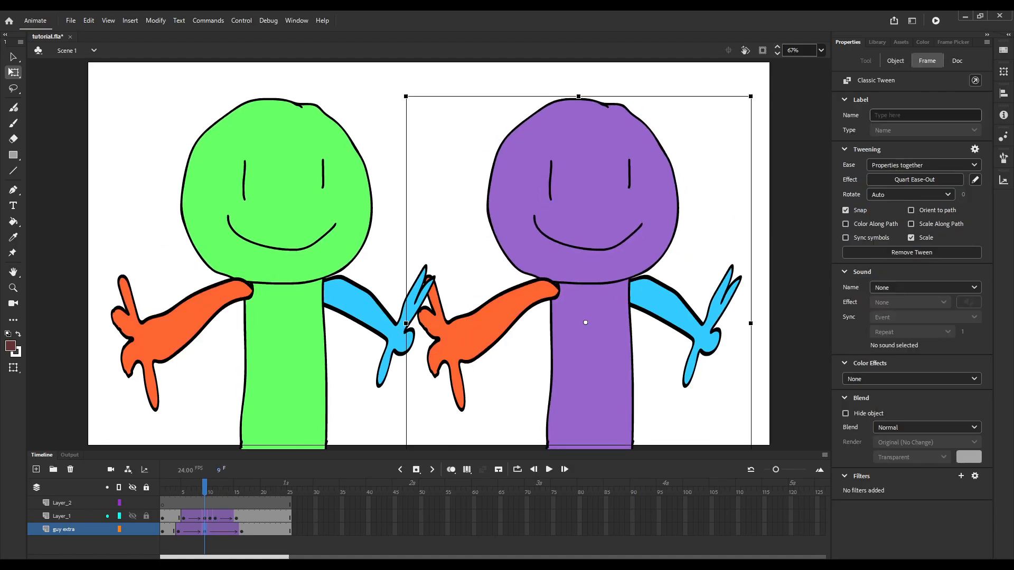
click(132, 516)
key(Left)
key(Left)
key(Left)
key(Left)
key(Left)
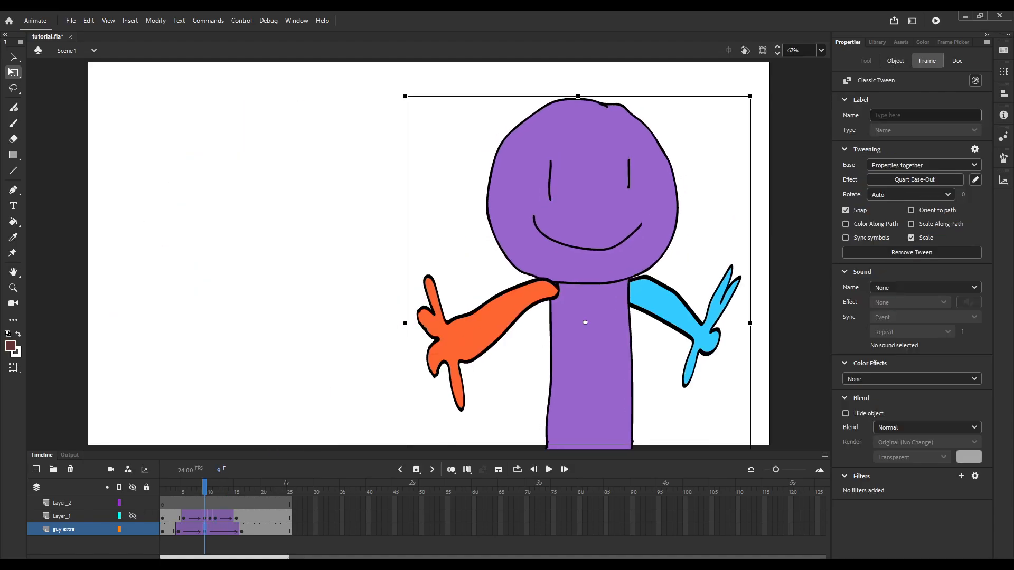
Nudge the purple character's middle pose slightly to the right, move that keyframe to frame 8, and play the result.
drag(204, 486, 246, 486)
key(Right)
key(Right)
key(Right)
key(Right)
key(Right)
key(Right)
key(Right)
key(Right)
click(205, 529)
drag(242, 529, 178, 529)
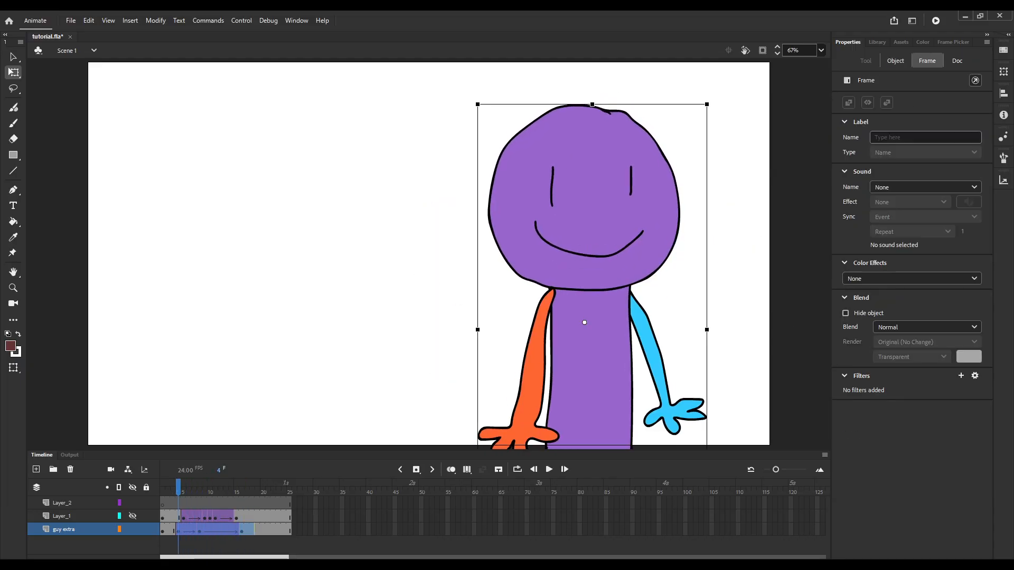
key(Return)
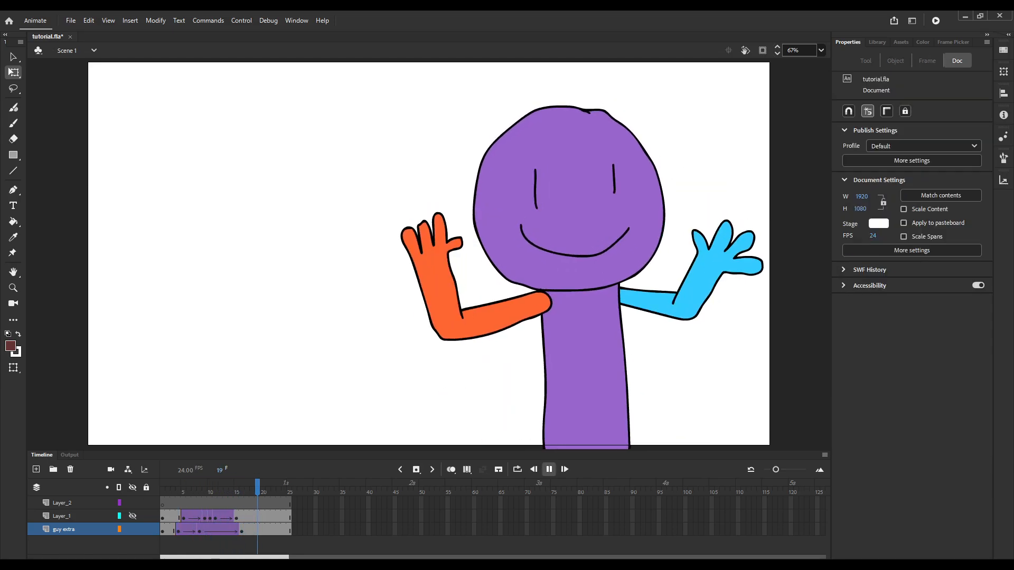
key(Return)
Shift the guy extra layer's first tween one frame later so its keyframes sit at frames 5 and 9.
click(178, 529)
drag(178, 530, 199, 529)
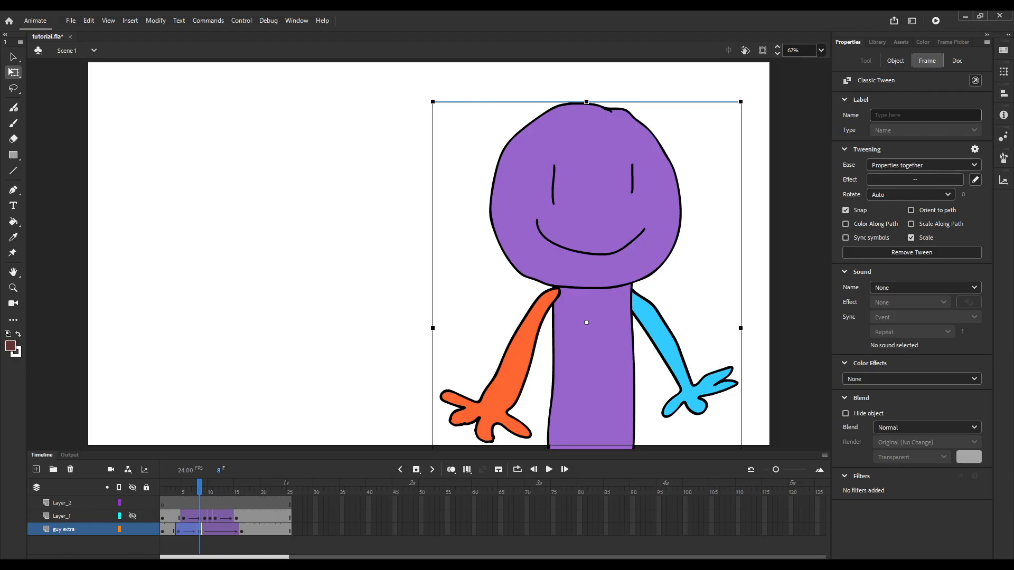
key(shift+F6)
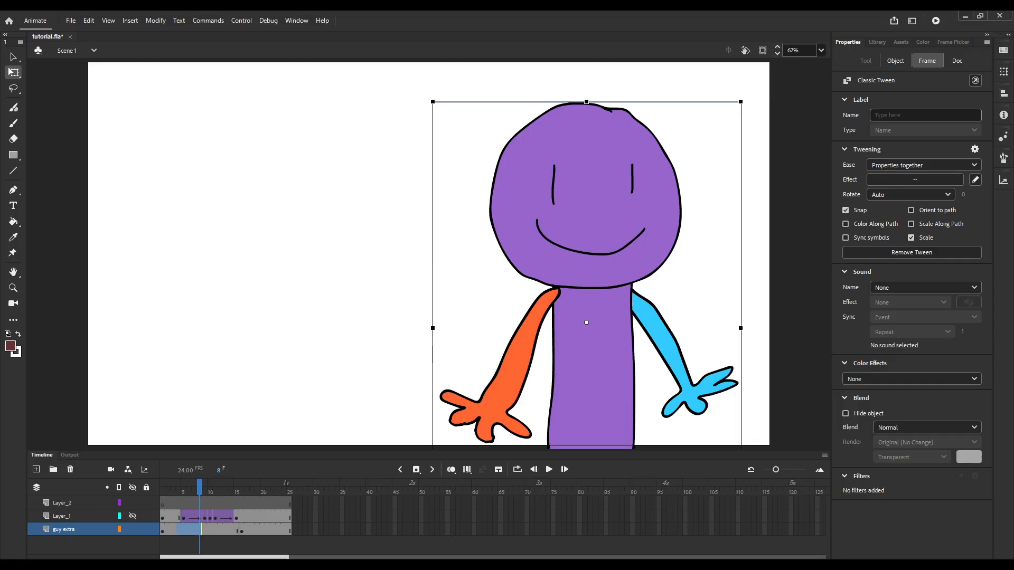
key(ctrl+z)
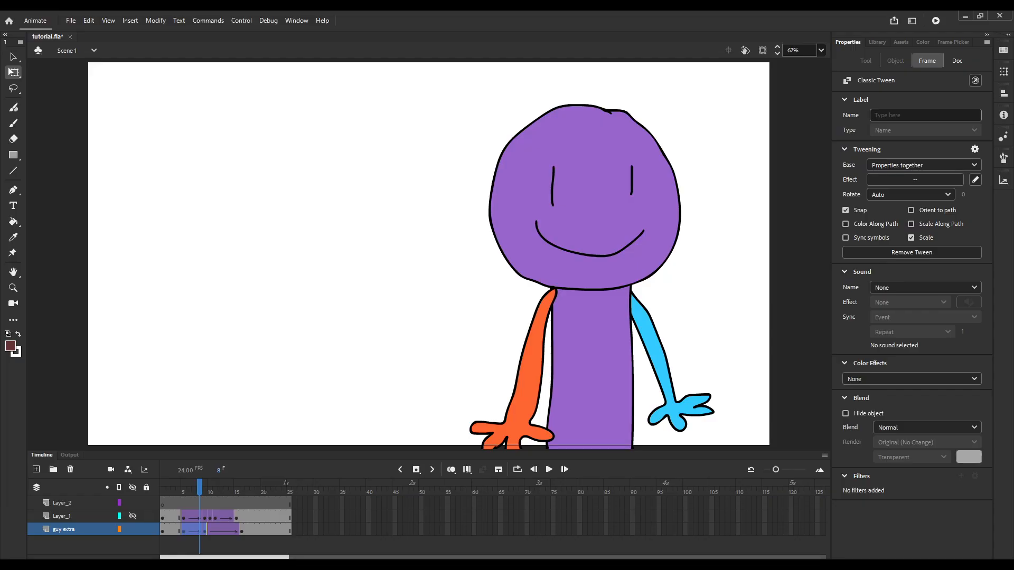
Try the guy extra layer's last keyframe at frame 15 and scrub through the settle.
click(184, 488)
drag(194, 488, 236, 488)
key(period)
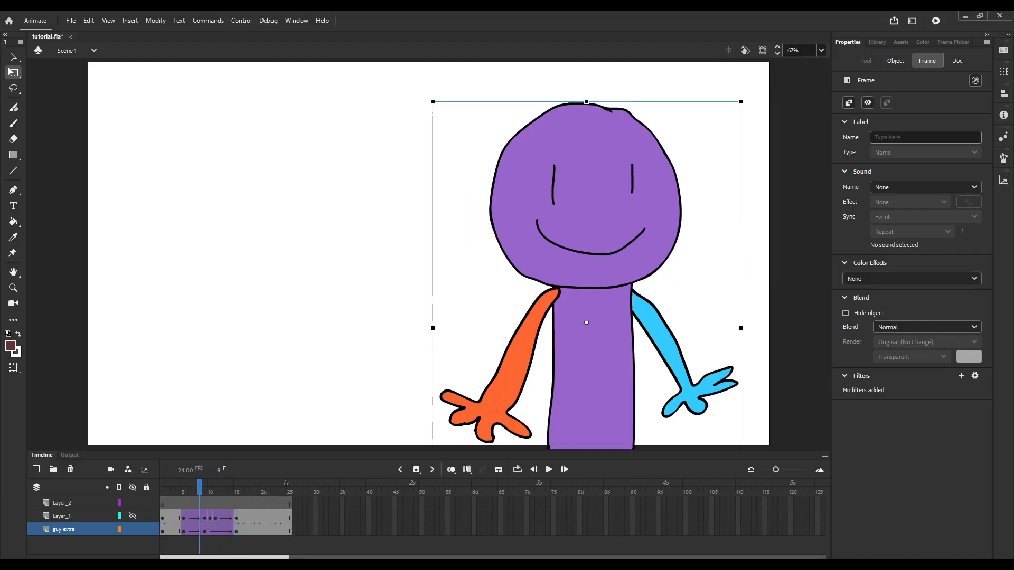
mouse_move(199, 488)
mouse_down()
mouse_move(184, 488)
mouse_move(236, 488)
mouse_move(215, 488)
mouse_up()
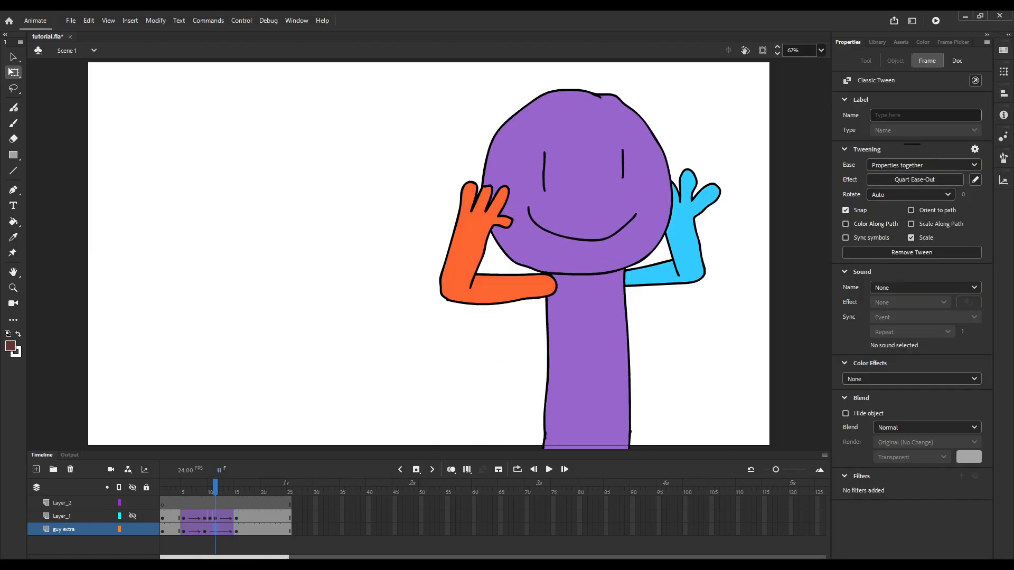
Try the guy extra layer's last keyframe at frame 13 and scrub through the faster settle.
click(236, 530)
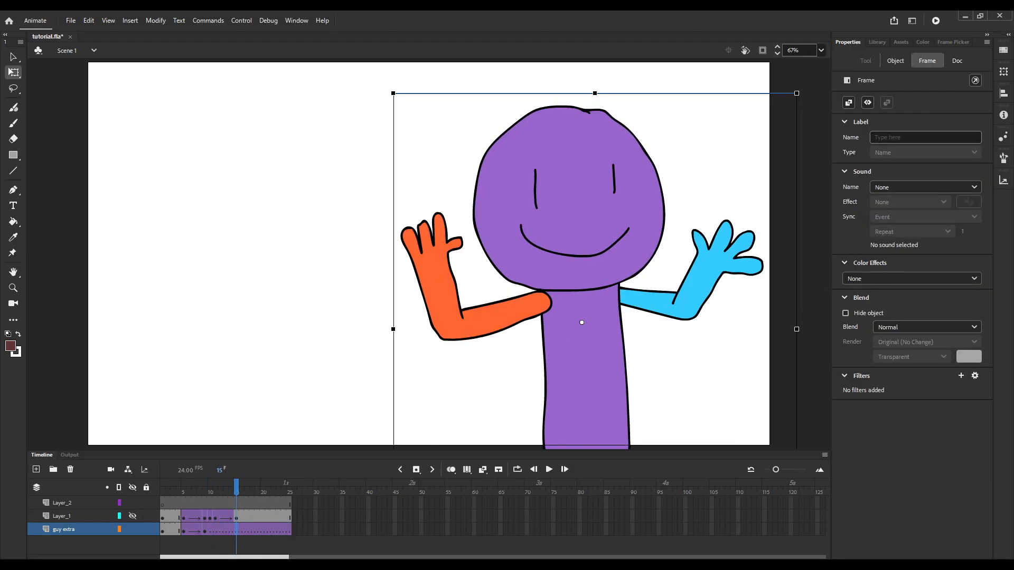
drag(236, 529, 225, 530)
mouse_move(225, 488)
mouse_down()
mouse_move(194, 488)
mouse_move(231, 488)
mouse_move(211, 487)
mouse_up()
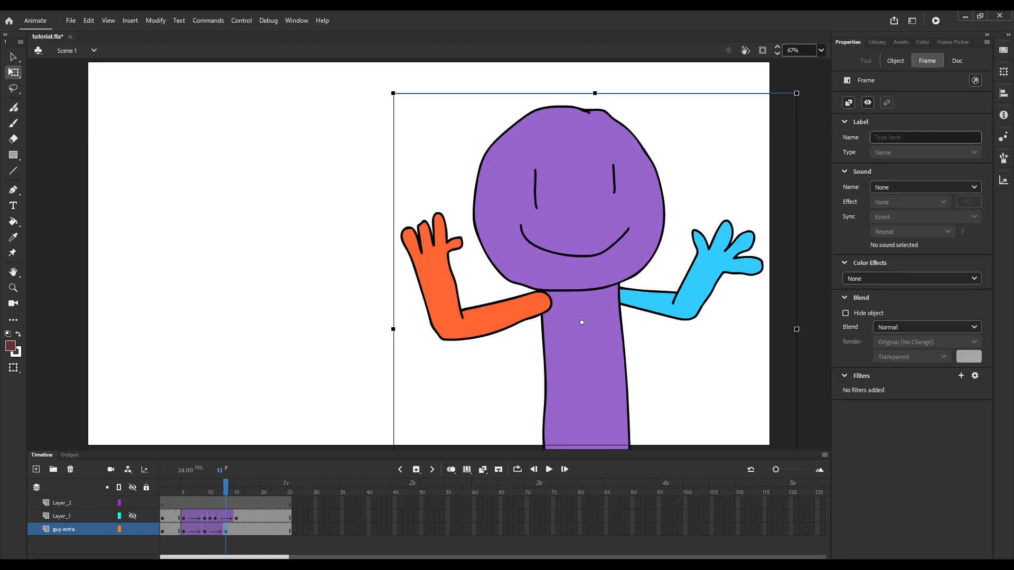
Place the guy extra layer's last keyframe at frame 16 and nudge the purple character slightly to the right in it.
mouse_move(226, 487)
mouse_down()
mouse_move(194, 488)
mouse_move(236, 488)
mouse_up()
click(241, 529)
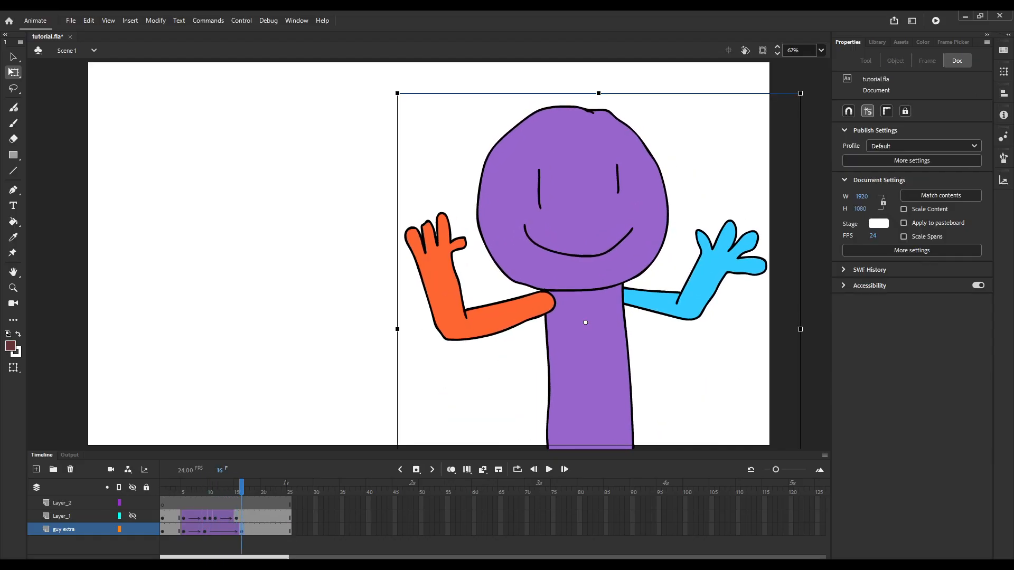
key(Right)
key(Right)
key(Right)
key(Right)
key(Right)
key(Right)
key(Right)
key(Right)
key(Right)
key(Right)
key(Right)
key(Right)
key(Right)
key(Right)
key(Right)
key(Right)
key(Right)
key(Right)
key(Right)
key(Right)
Scrub through the tweens and nudge the purple character slightly back to the left and up in the frame 16 keyframe.
drag(241, 488, 183, 487)
click(241, 529)
key(Left)
key(Left)
key(Left)
key(Left)
key(Left)
key(Left)
key(Left)
key(Left)
key(Left)
key(Left)
key(Left)
key(Left)
key(Left)
key(Left)
key(Left)
key(Left)
key(Left)
Play the purple character's animation on its own, show Layer_1 again, and play both characters together.
key(Return)
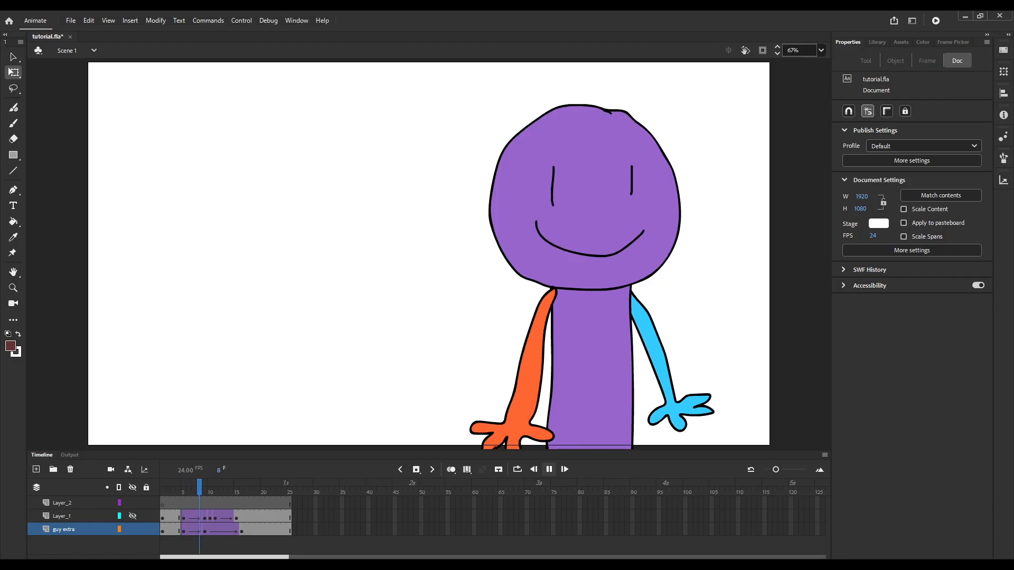
key(Return)
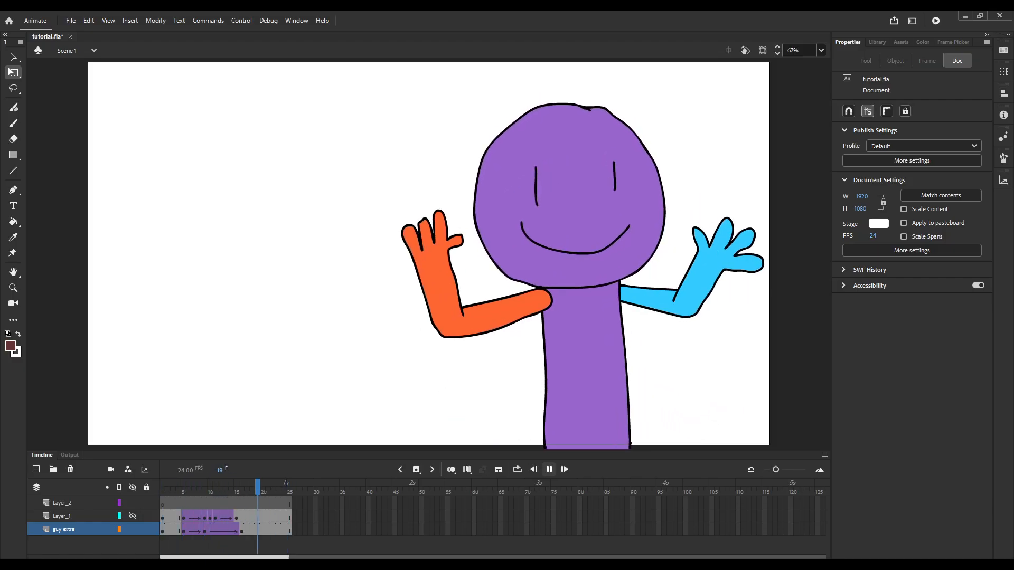
key(Return)
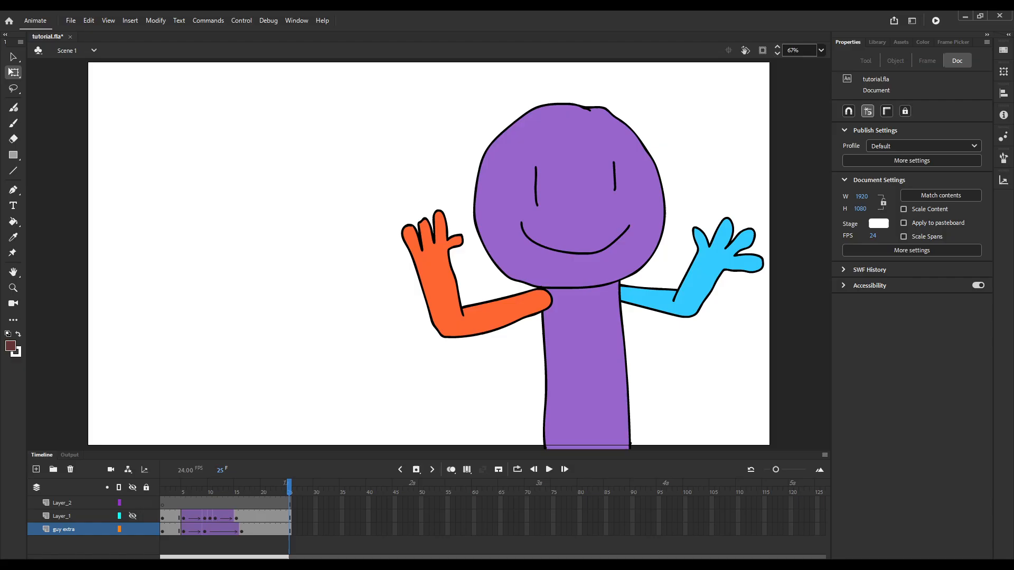
click(132, 517)
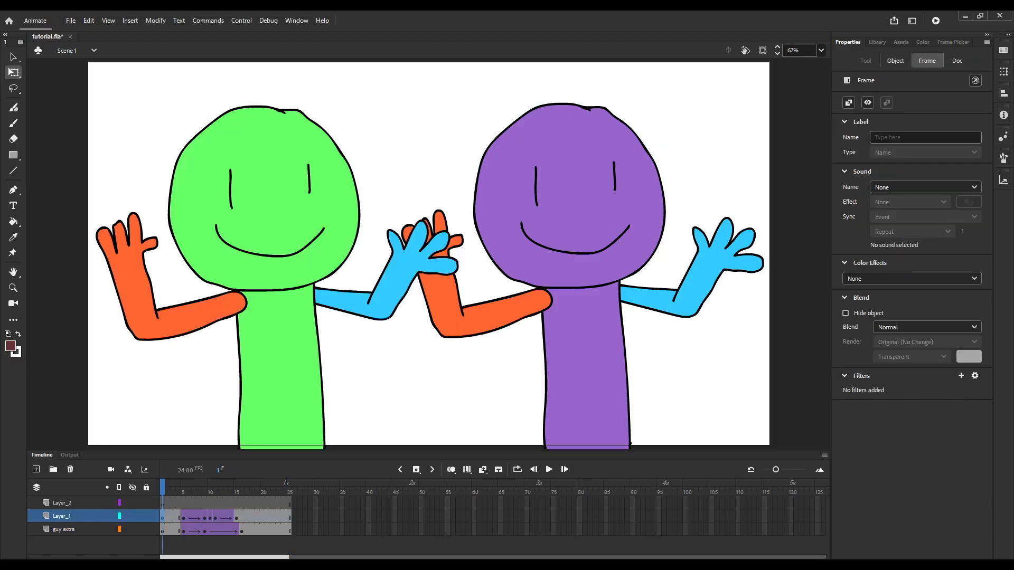
key(Return)
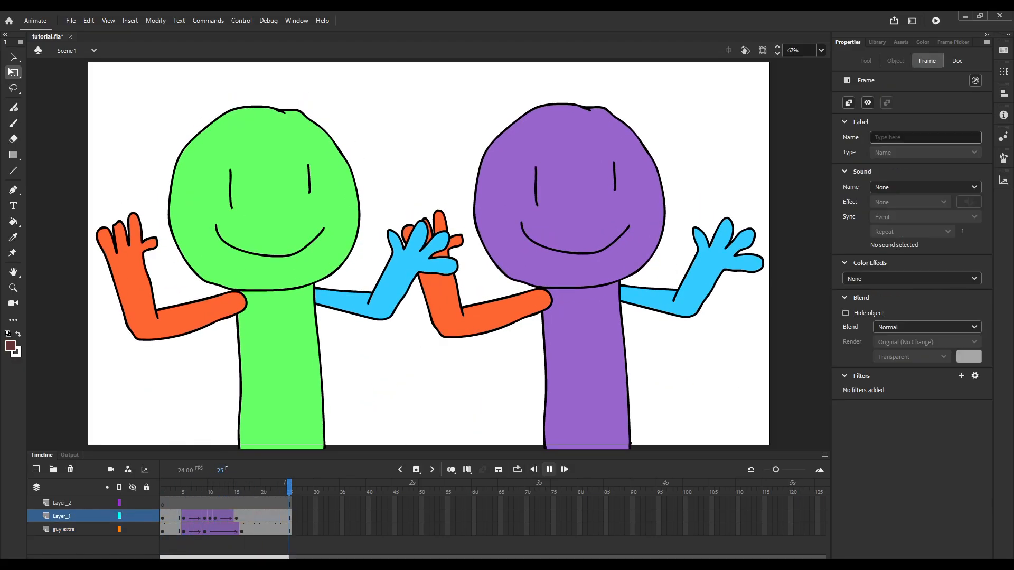